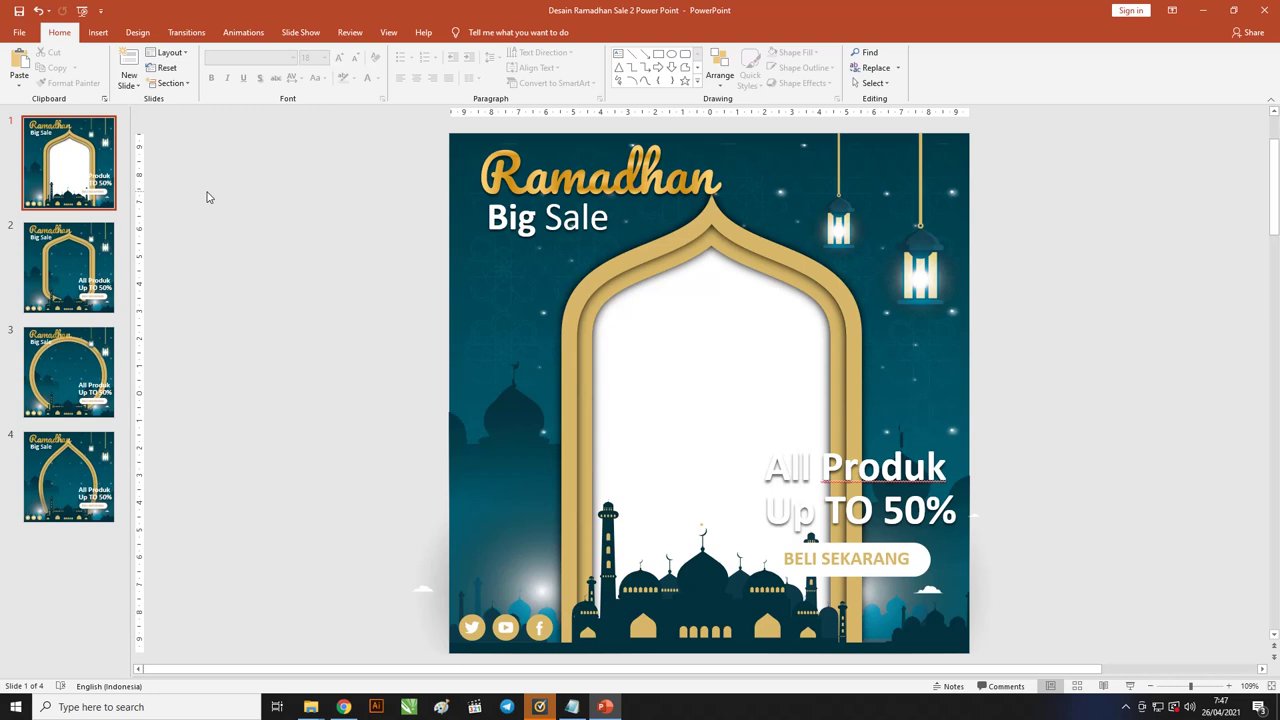
# Step: Preview the finished poster full screen, then create a new blank presentation
pyautogui.press('F5')
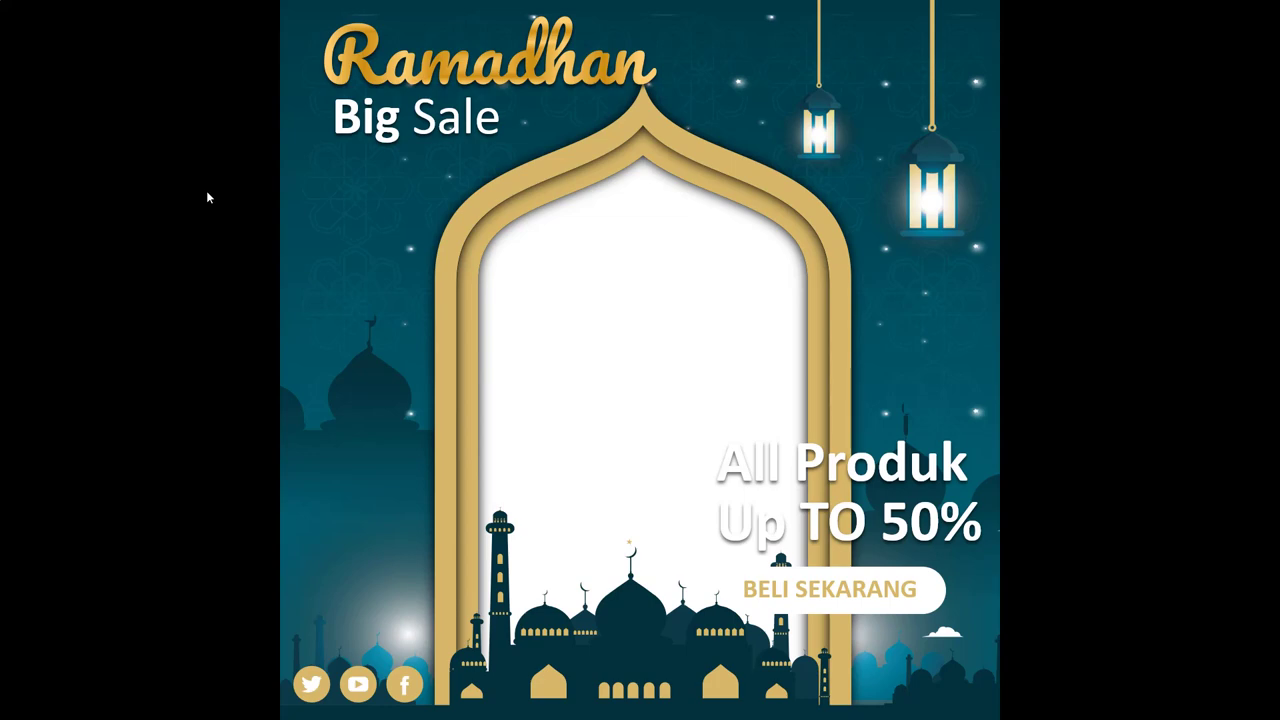
pyautogui.press('Escape')
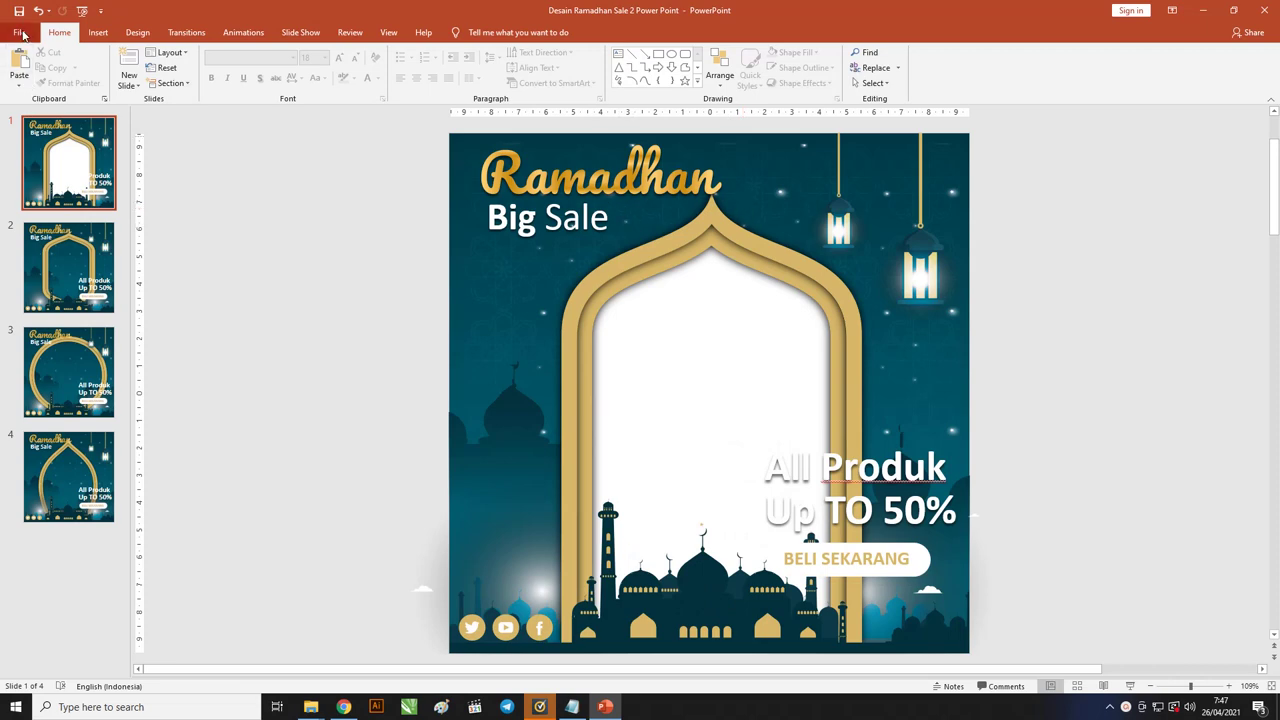
pyautogui.click(23, 35)
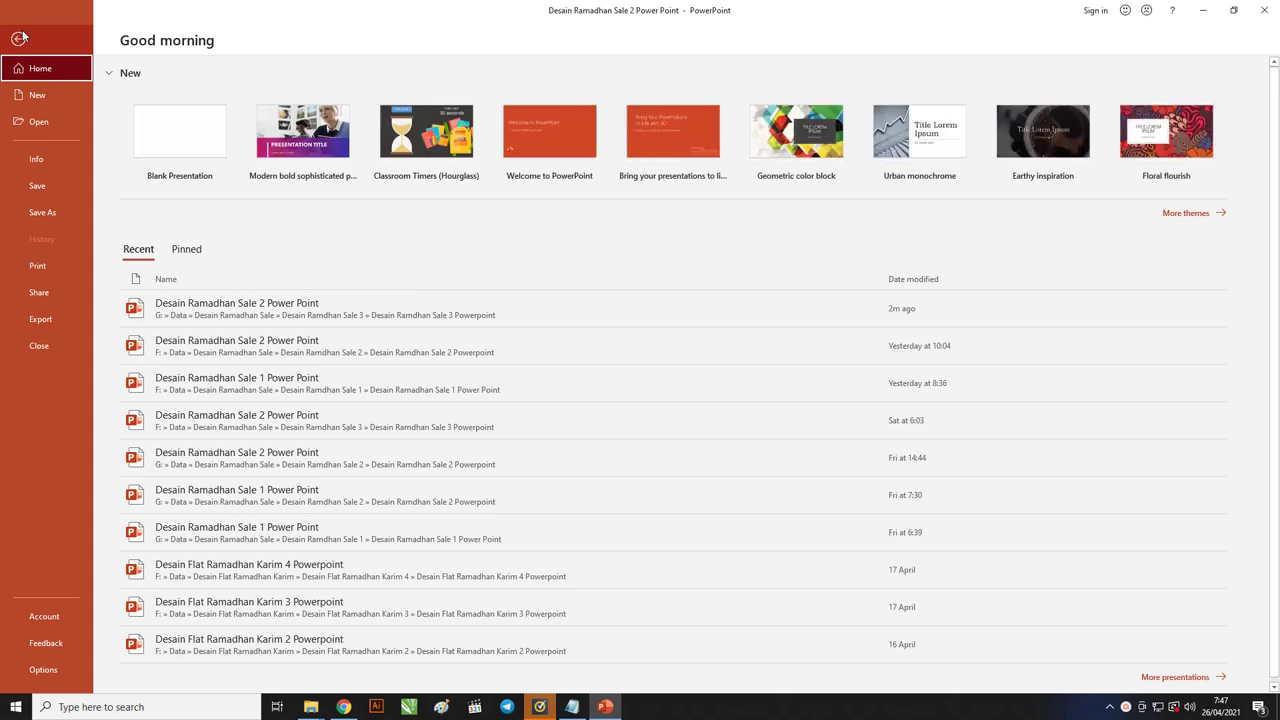
pyautogui.click(44, 97)
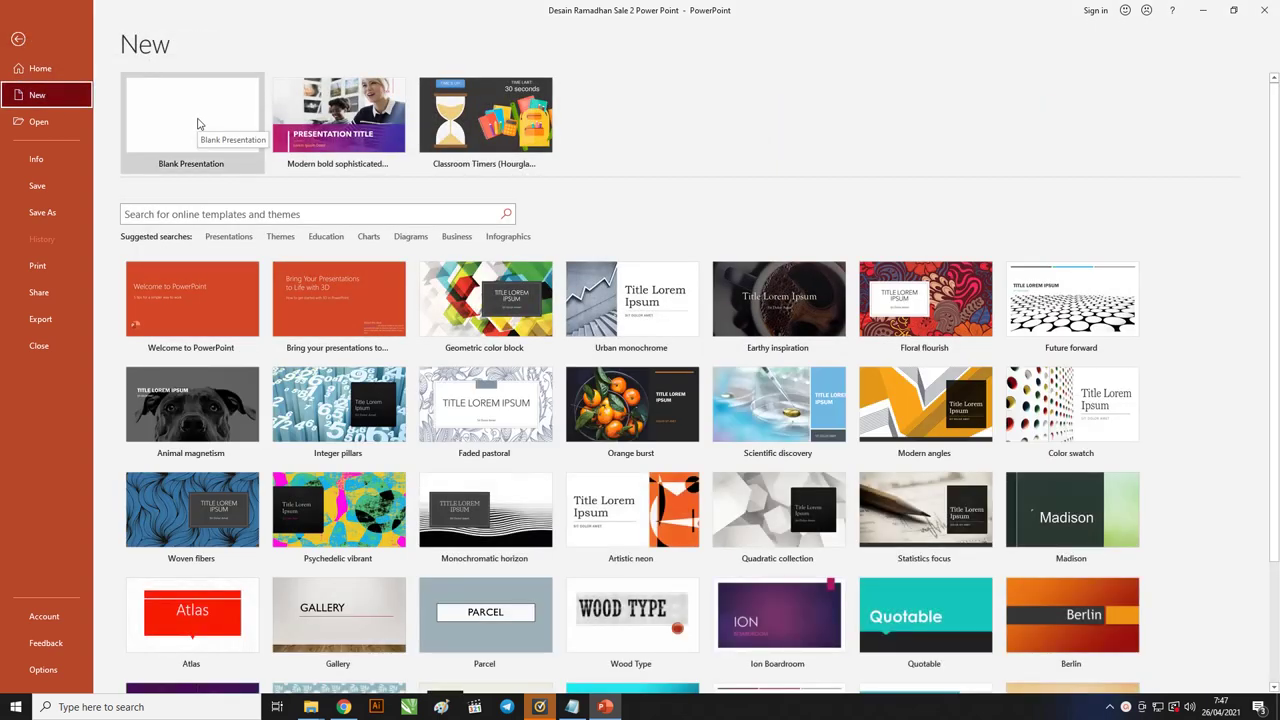
pyautogui.click(198, 124)
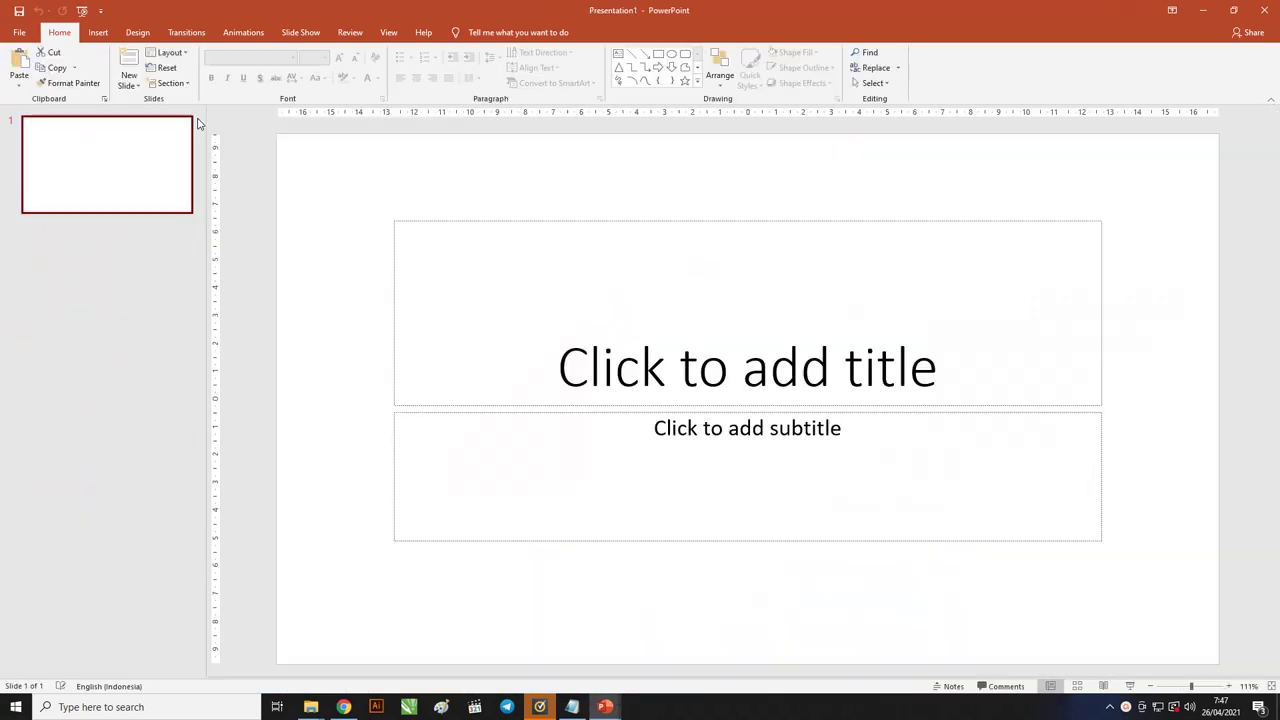
# Step: Delete the title and subtitle placeholders from the first slide
pyautogui.click(588, 235)
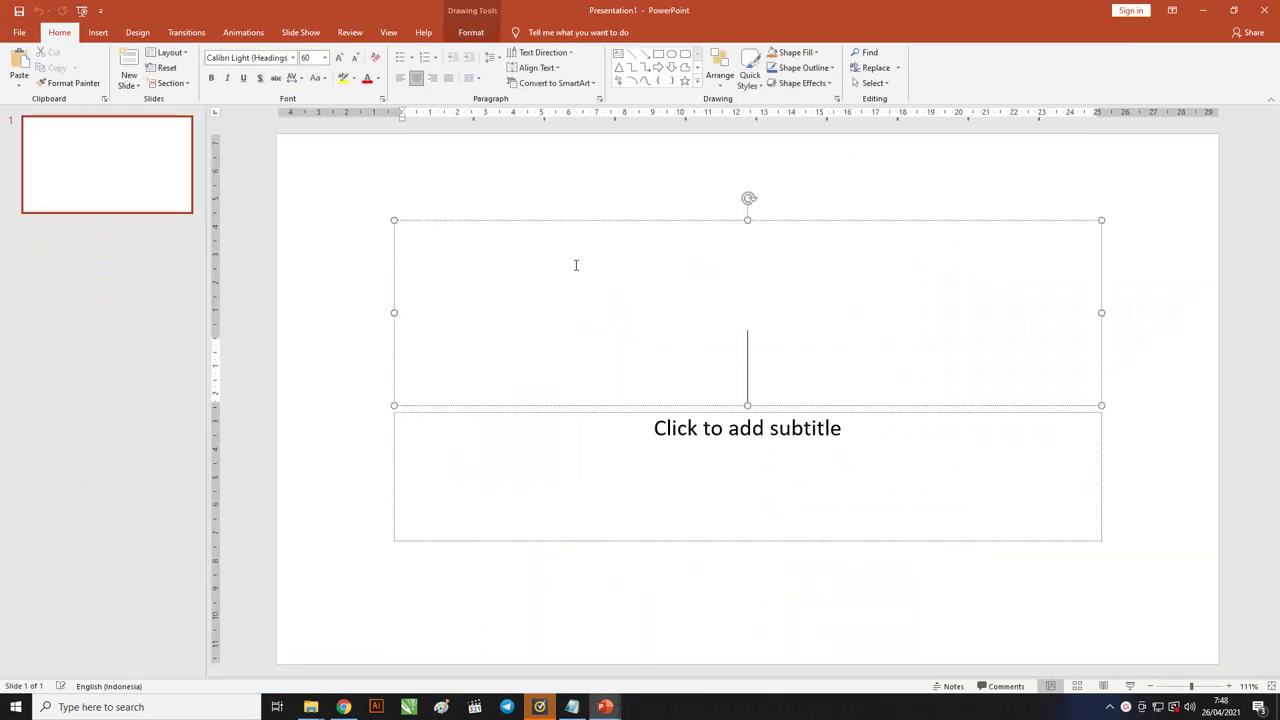
pyautogui.click(575, 409)
pyautogui.keyDown('shift'); pyautogui.click(576, 404); pyautogui.keyUp('shift')
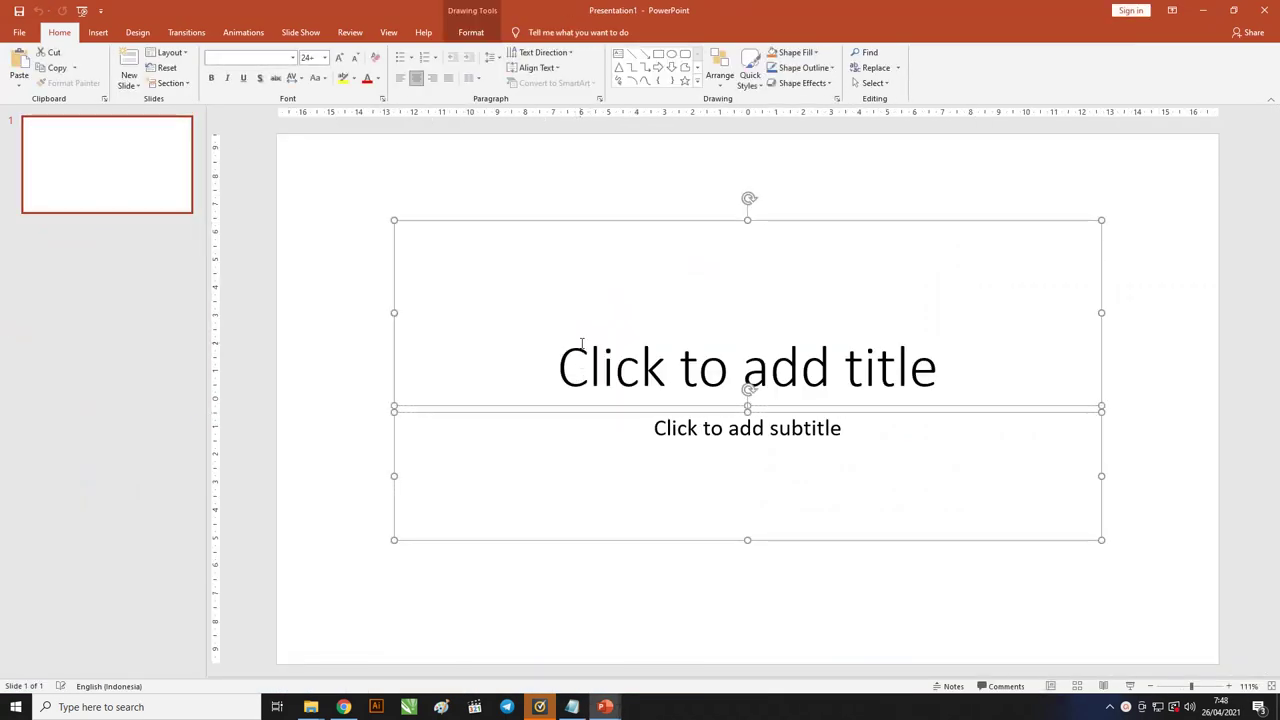
pyautogui.press('Delete')
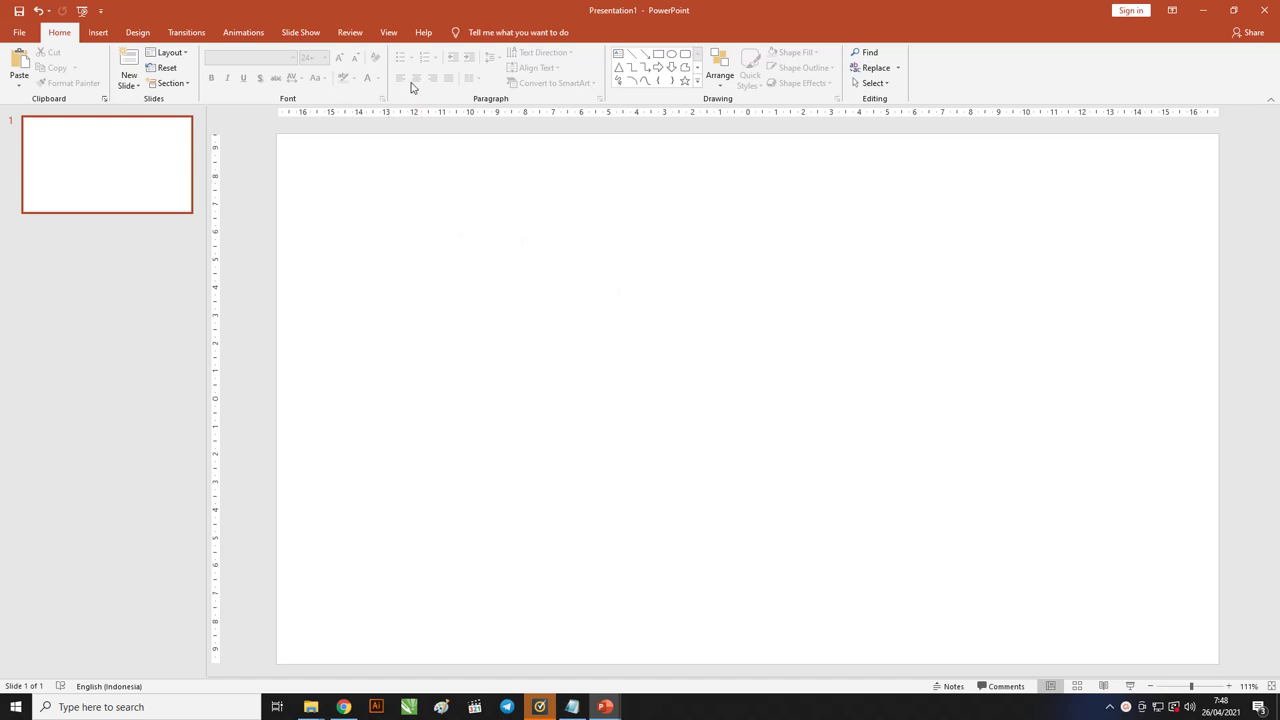
# Step: In Custom Slide Size, copy the 33,867 cm width into the height field
pyautogui.click(143, 33)
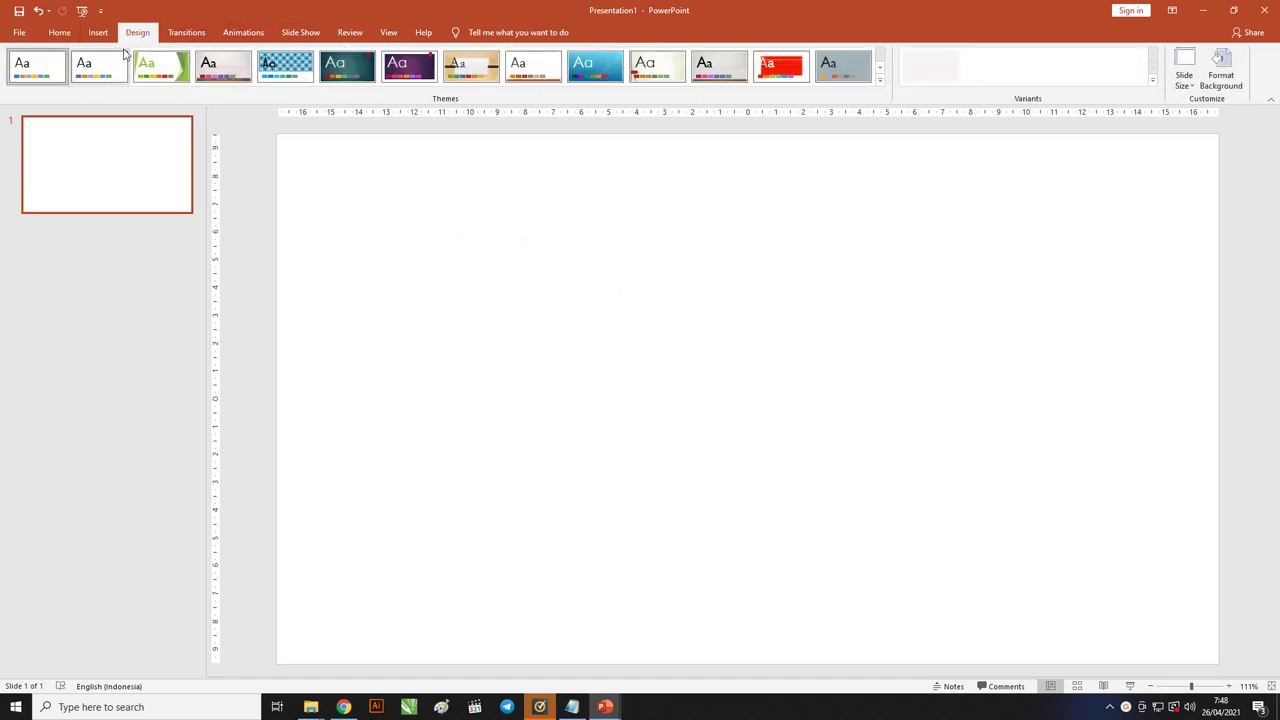
pyautogui.click(1186, 80)
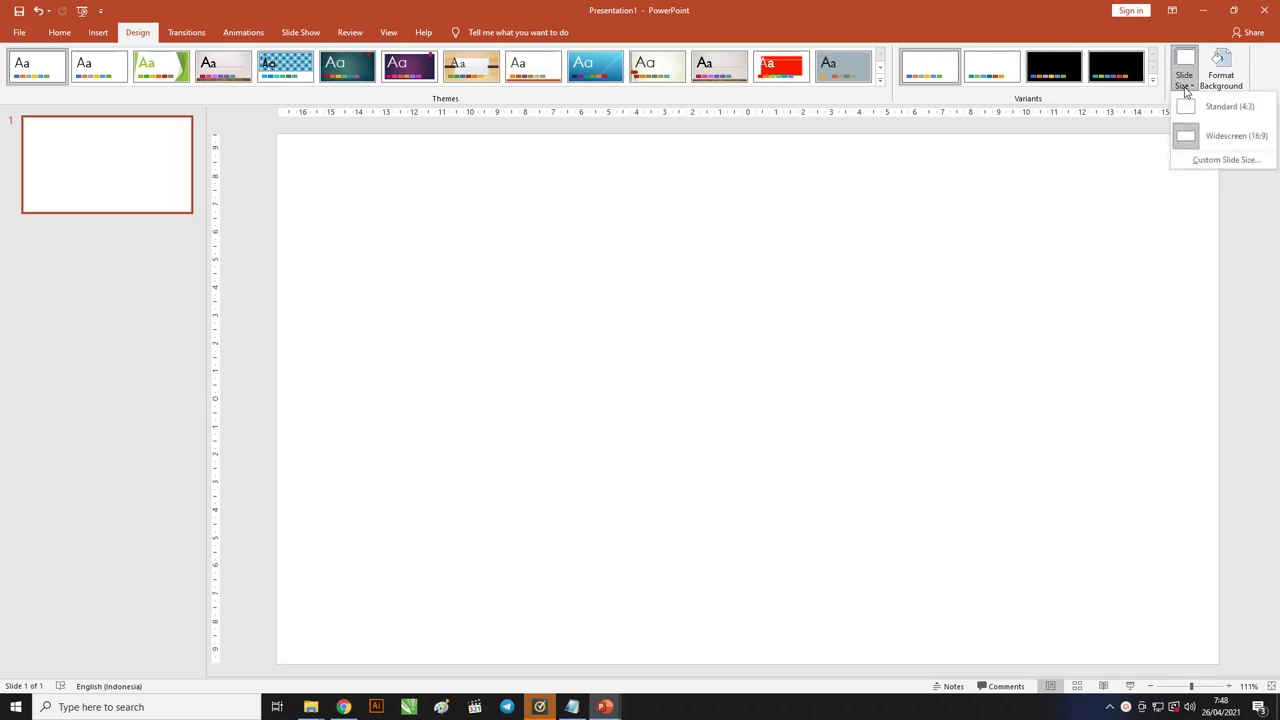
pyautogui.click(1197, 160)
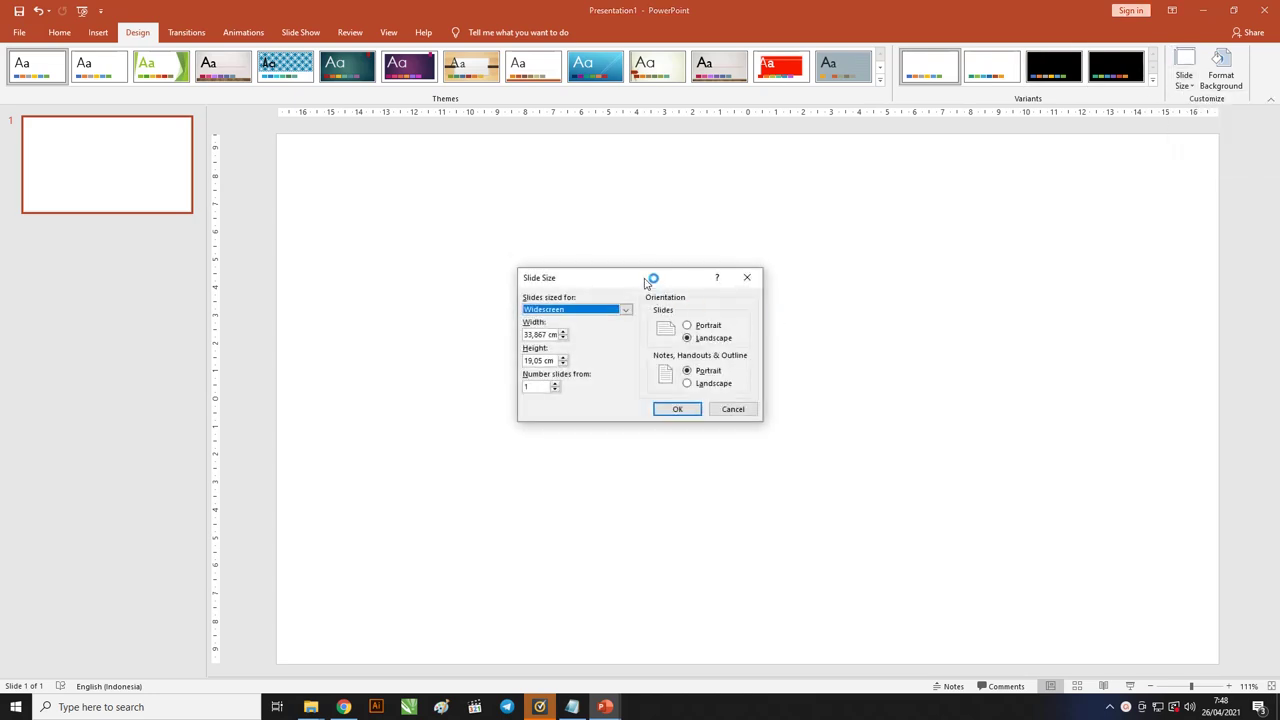
pyautogui.moveTo(651, 277); pyautogui.dragTo(643, 259)
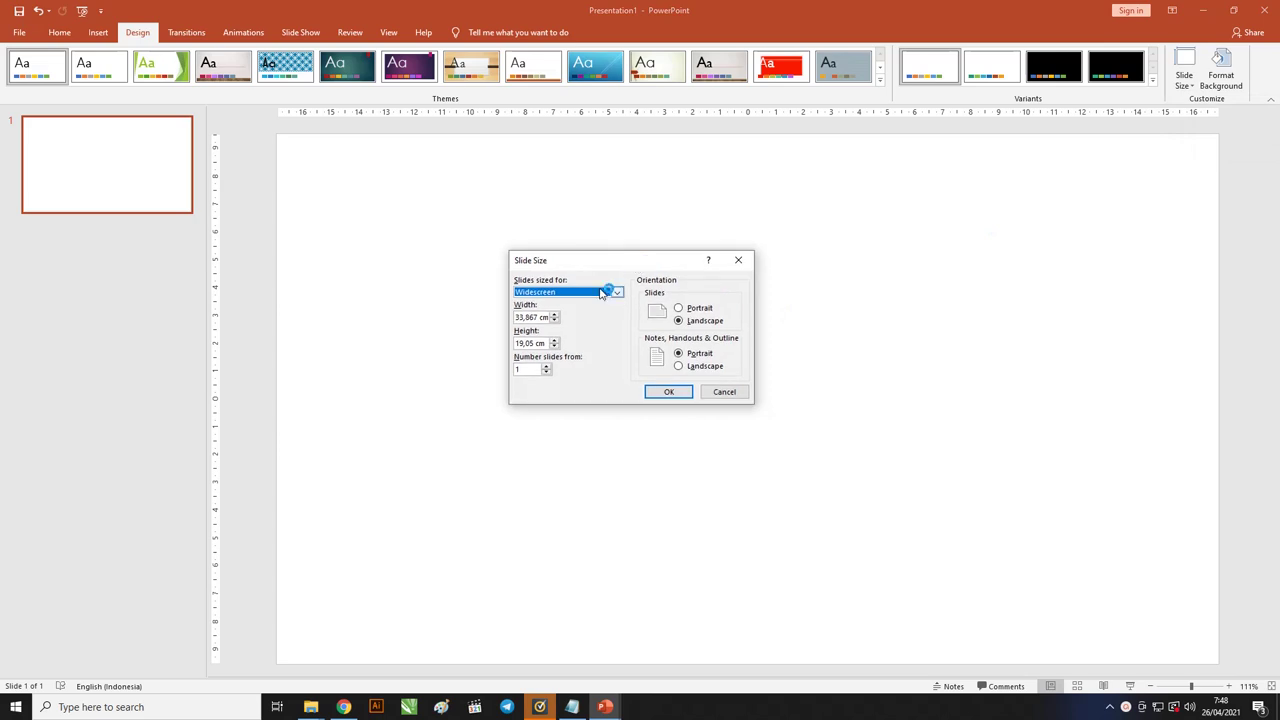
pyautogui.click(527, 317)
pyautogui.moveTo(540, 317); pyautogui.dragTo(511, 317)
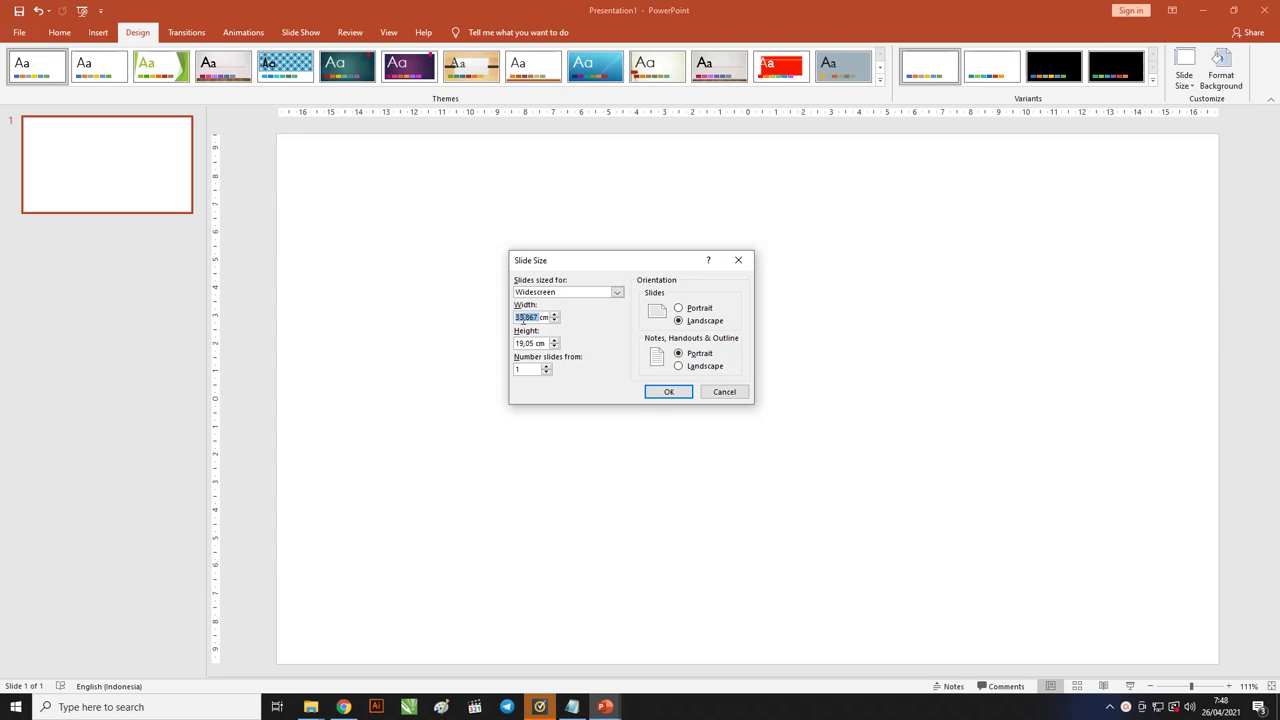
pyautogui.rightClick(522, 318)
pyautogui.click(540, 342)
pyautogui.moveTo(537, 342); pyautogui.dragTo(511, 342)
pyautogui.rightClick(528, 342)
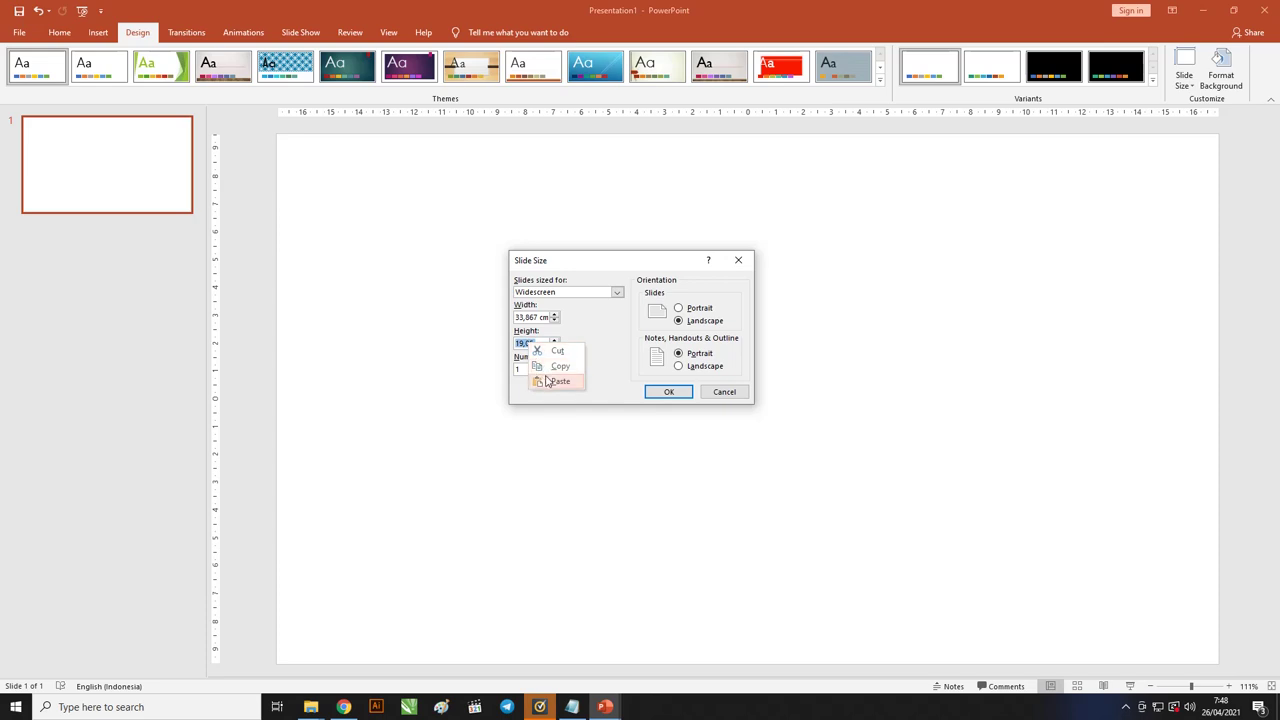
pyautogui.click(548, 381)
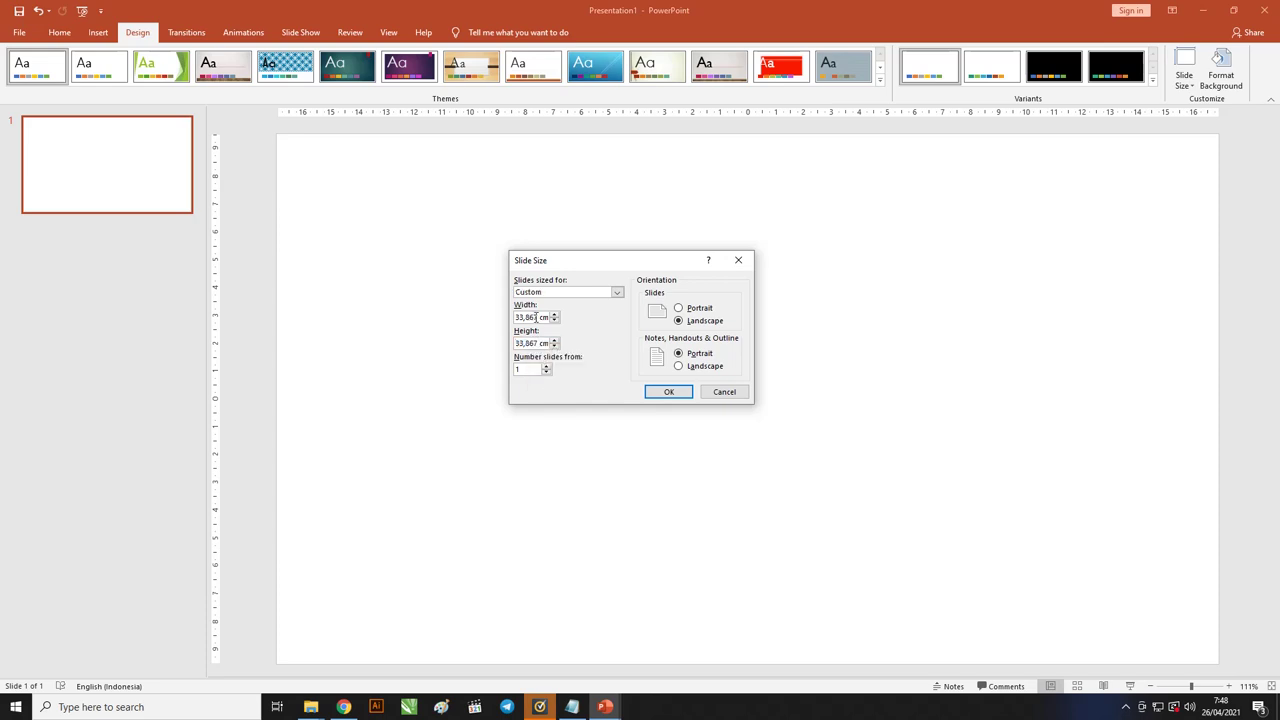
# Step: Apply the 33,867 × 33,867 cm square size and choose Maximize for the content
pyautogui.moveTo(536, 317)
pyautogui.mouseDown()
pyautogui.moveTo(511, 317)
pyautogui.moveTo(510, 343)
pyautogui.mouseUp()
pyautogui.moveTo(574, 263); pyautogui.dragTo(552, 245)
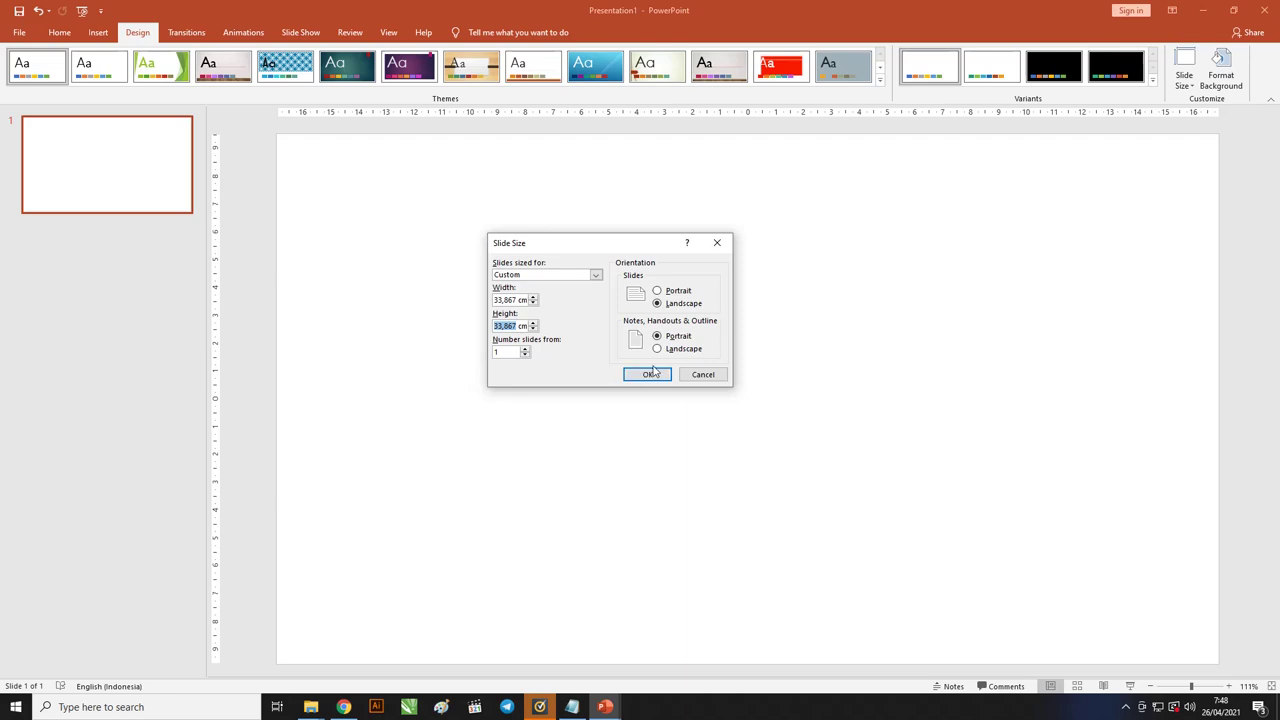
pyautogui.click(634, 376)
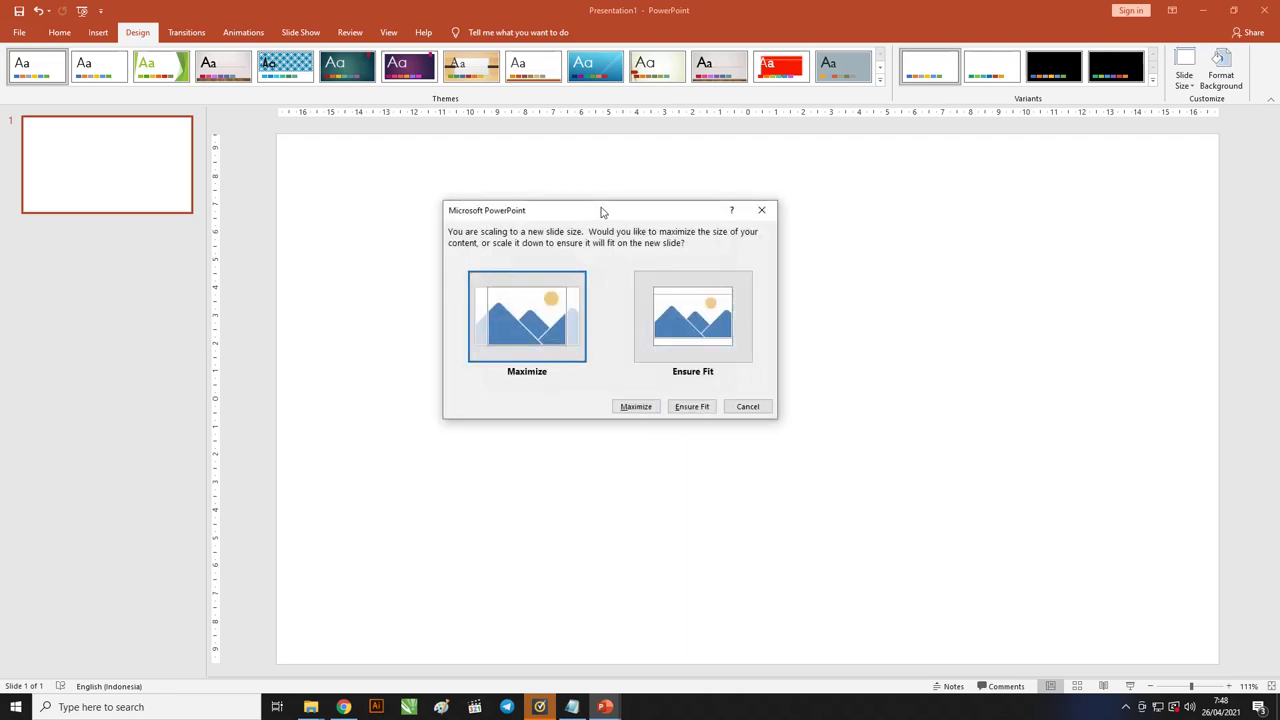
pyautogui.moveTo(603, 209); pyautogui.dragTo(625, 196)
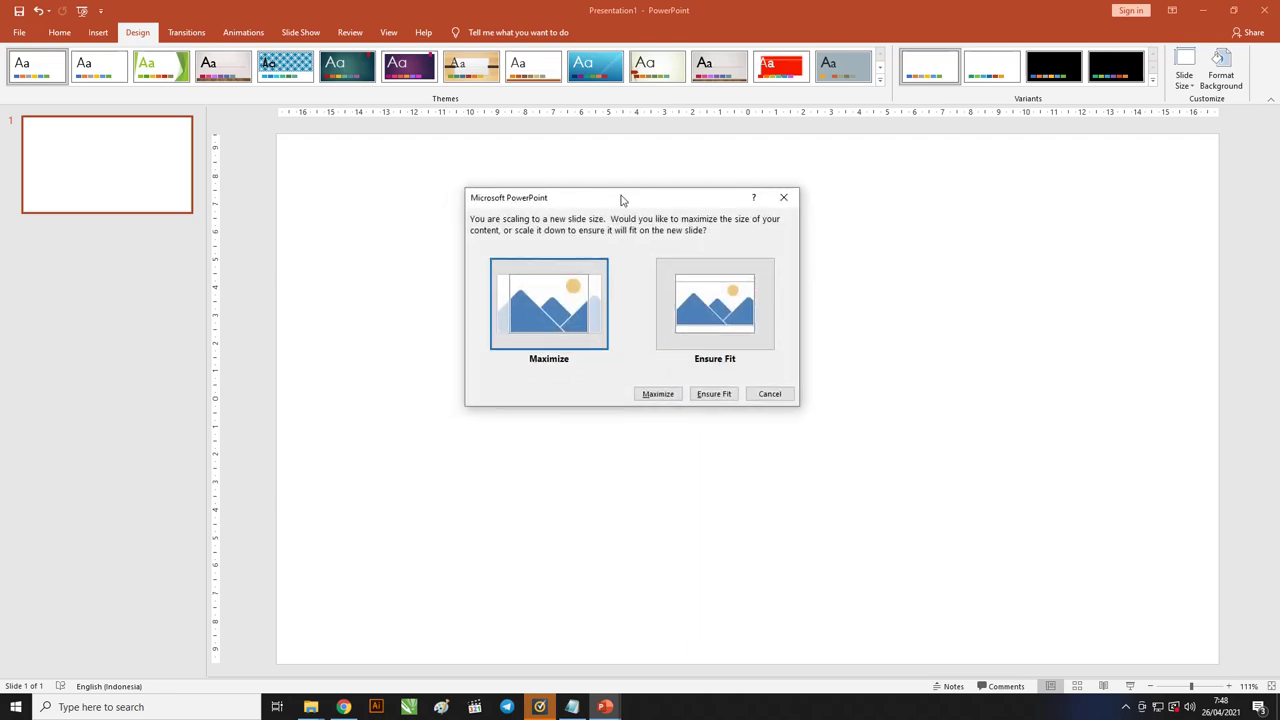
pyautogui.click(538, 308)
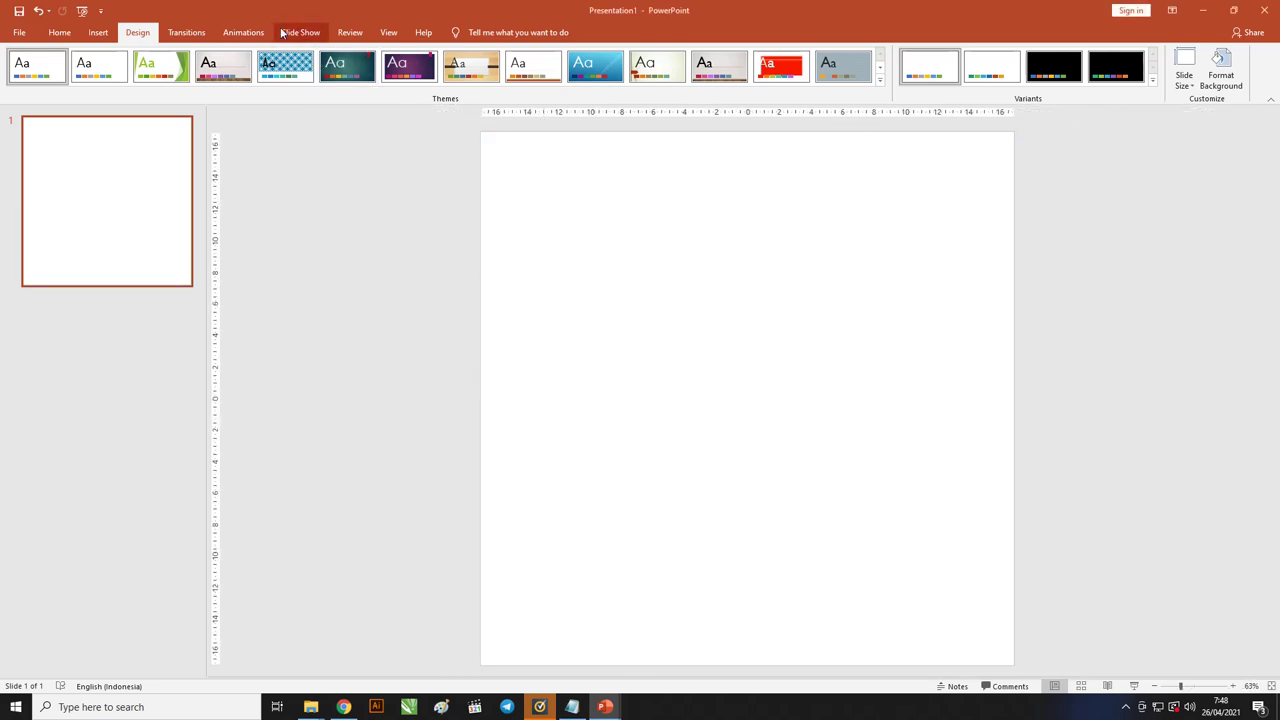
# Step: Draw a rectangle covering the whole slide
pyautogui.click(98, 32)
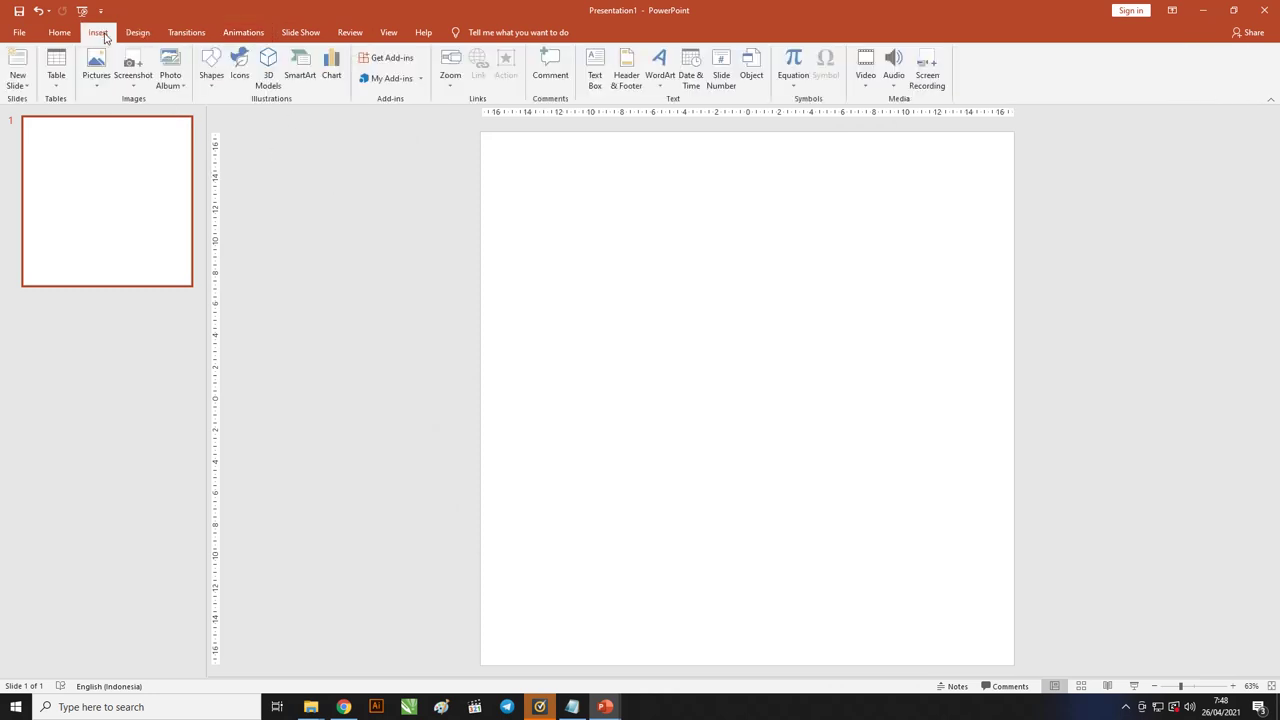
pyautogui.click(212, 68)
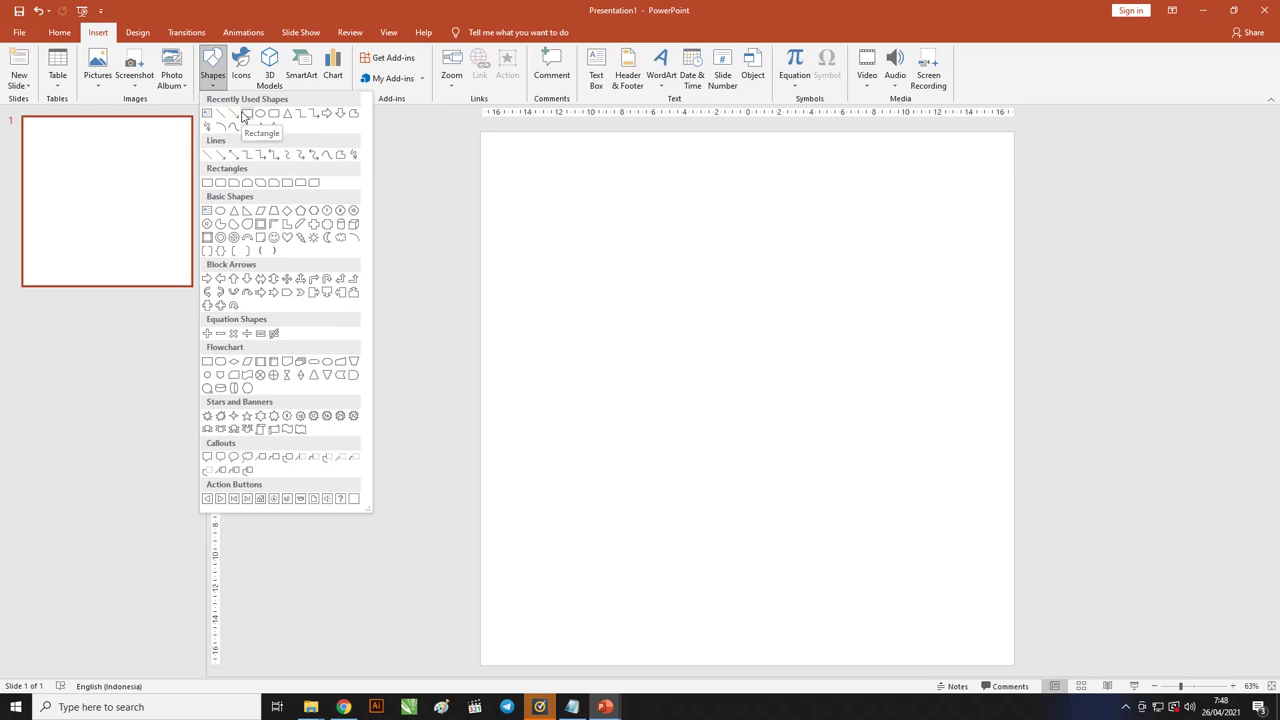
pyautogui.click(246, 113)
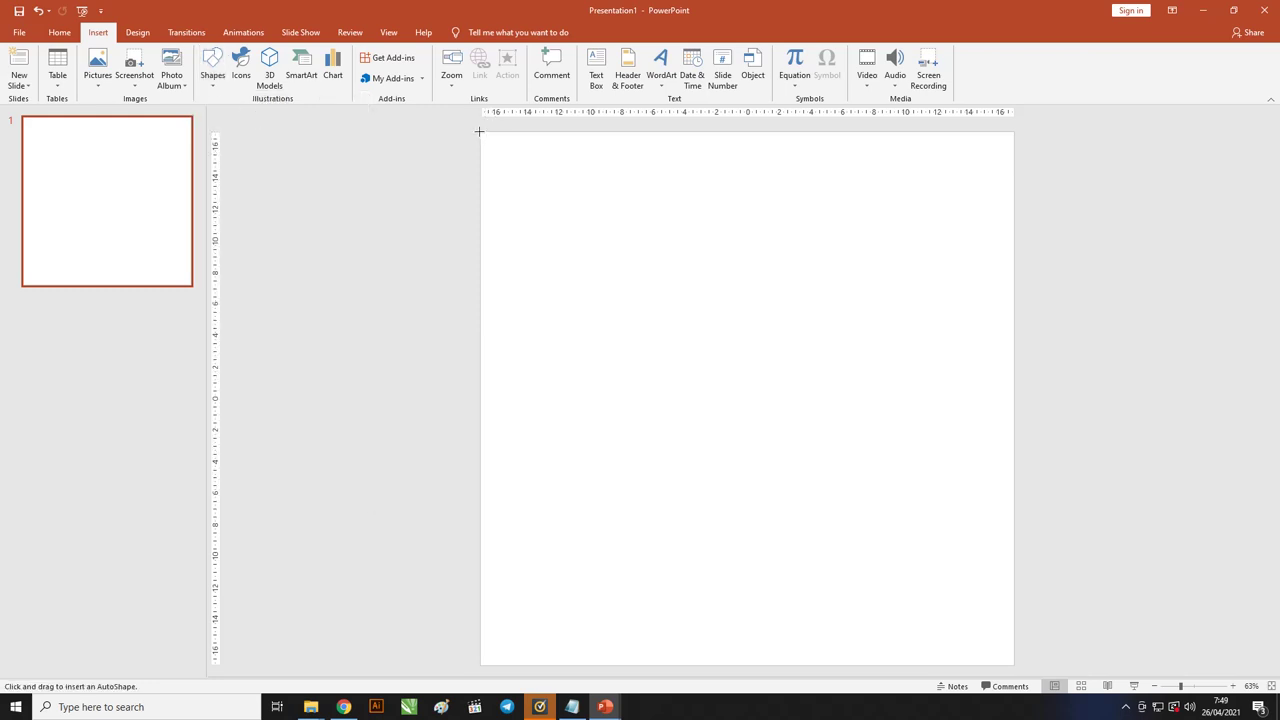
pyautogui.moveTo(479, 131); pyautogui.dragTo(1012, 664)
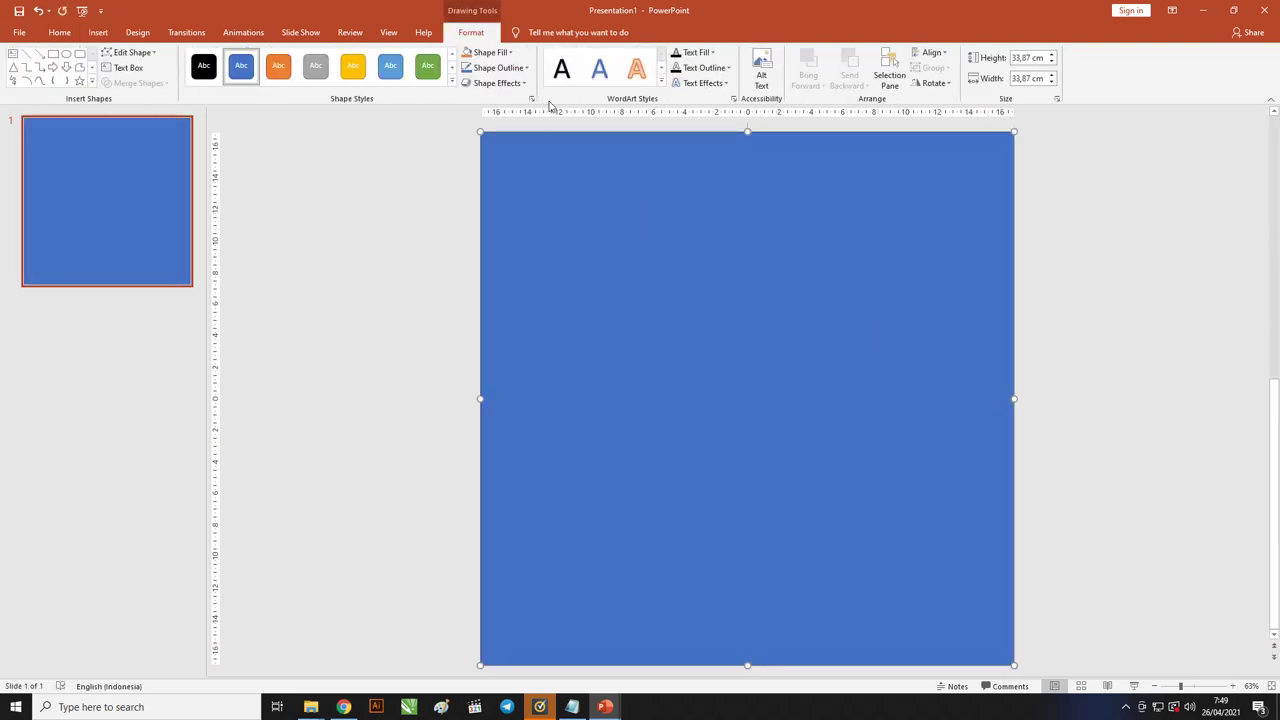
# Step: Remove the rectangle's outline and bring up its detailed gradient fill settings
pyautogui.click(515, 68)
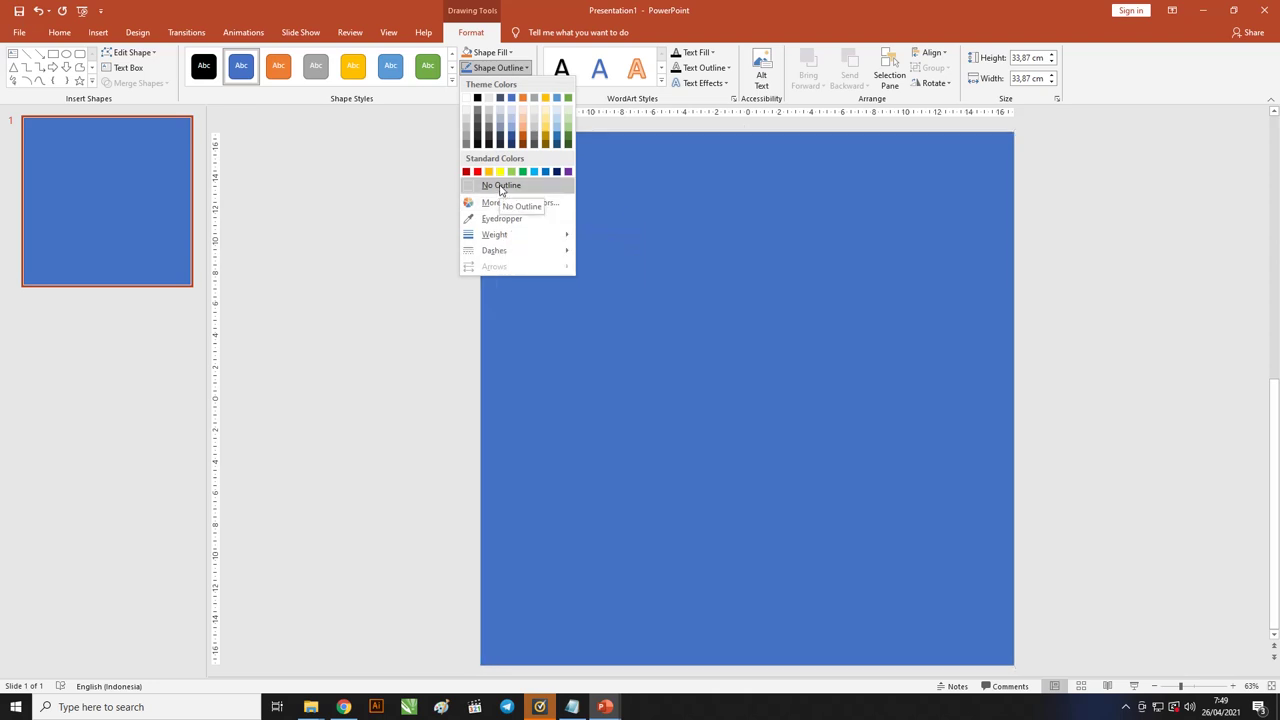
pyautogui.click(501, 186)
pyautogui.click(405, 190)
pyautogui.click(557, 190)
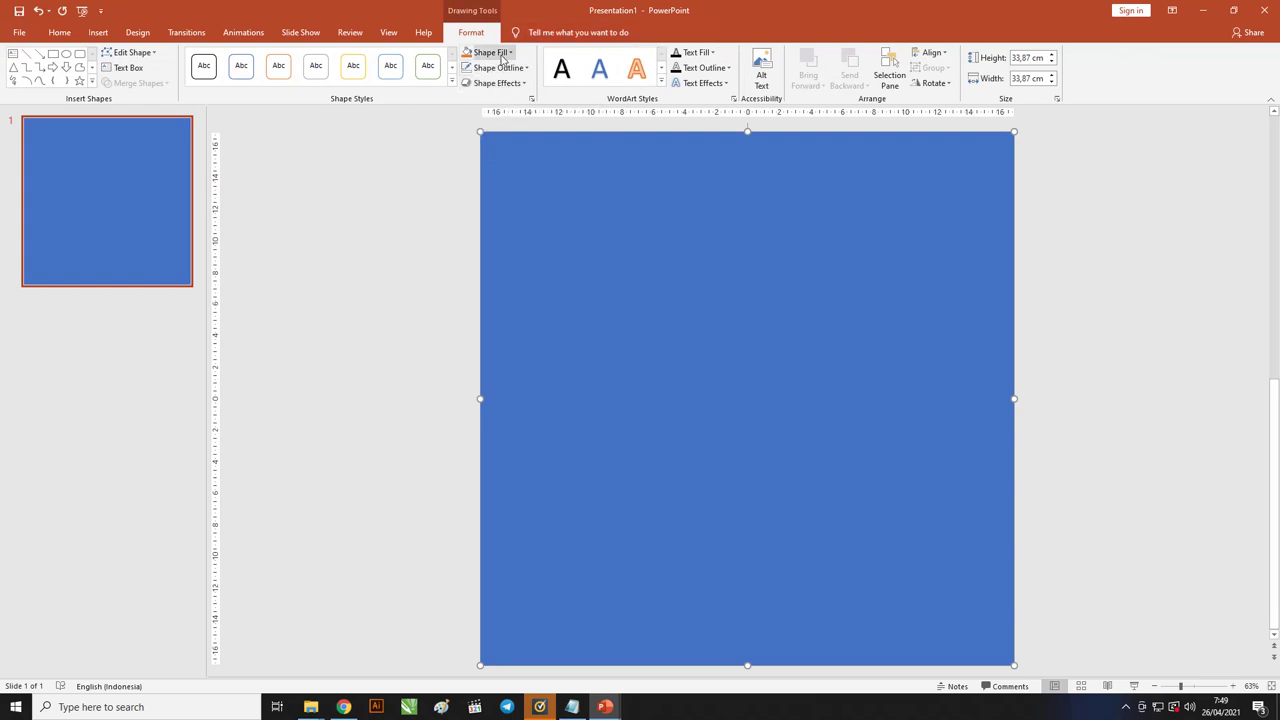
pyautogui.click(502, 56)
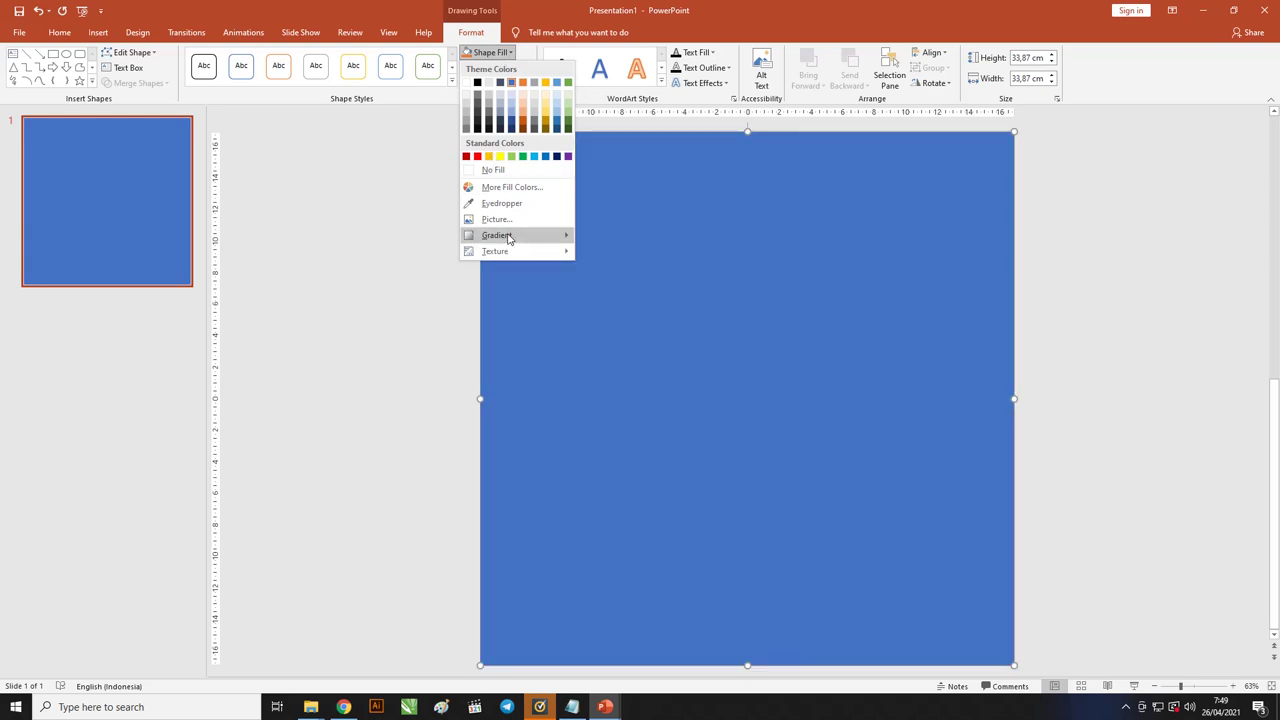
pyautogui.moveTo(497, 237)
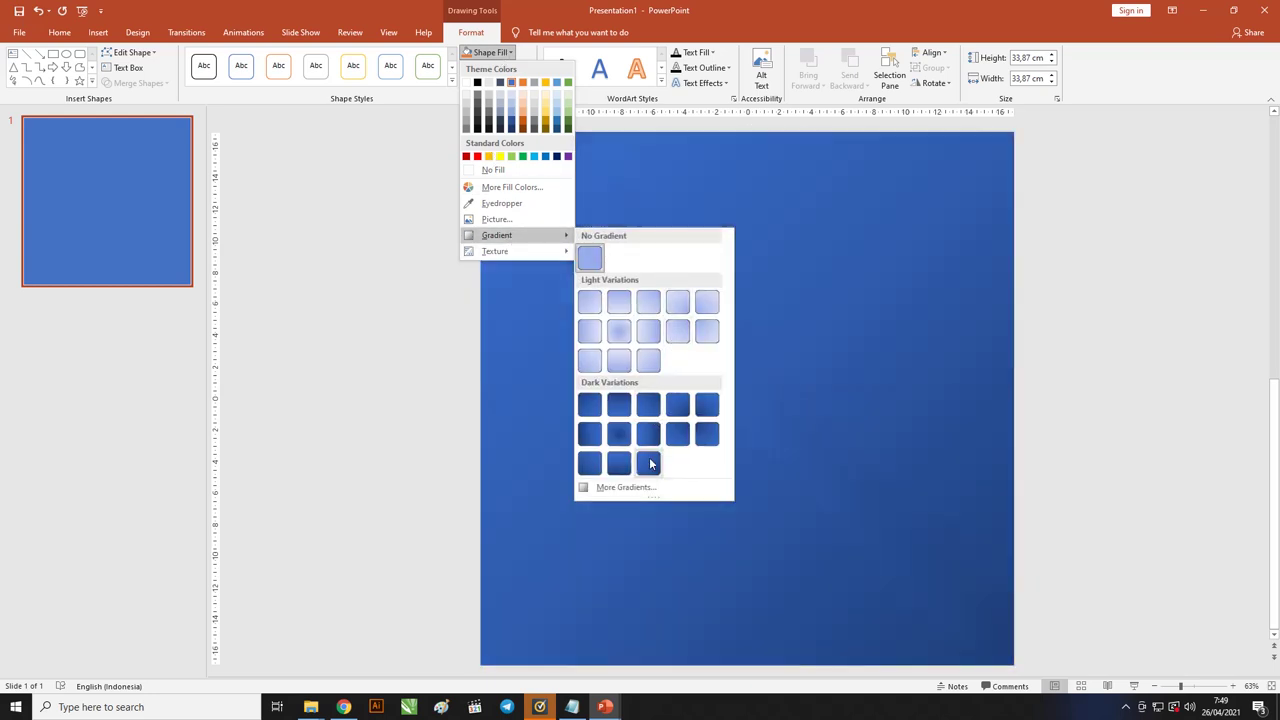
pyautogui.click(645, 489)
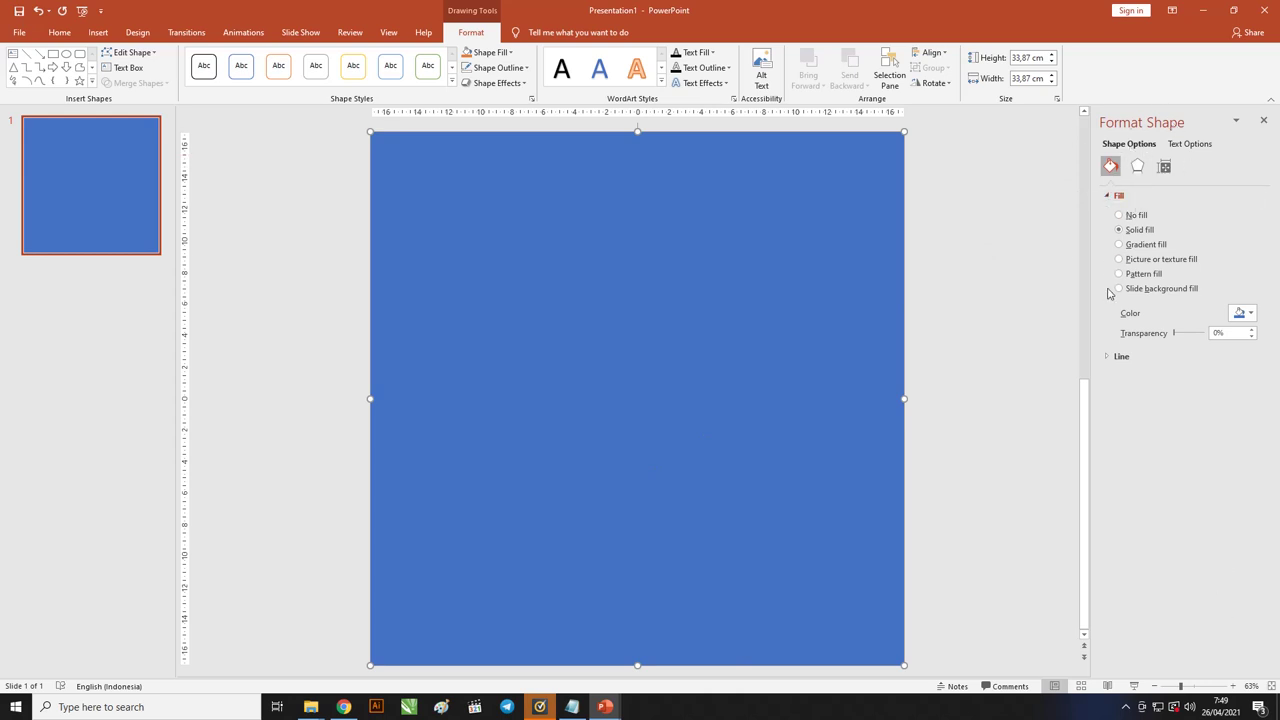
# Step: Give the rectangle a gradient fill with only two stops, at 0% and 95%
pyautogui.click(1119, 245)
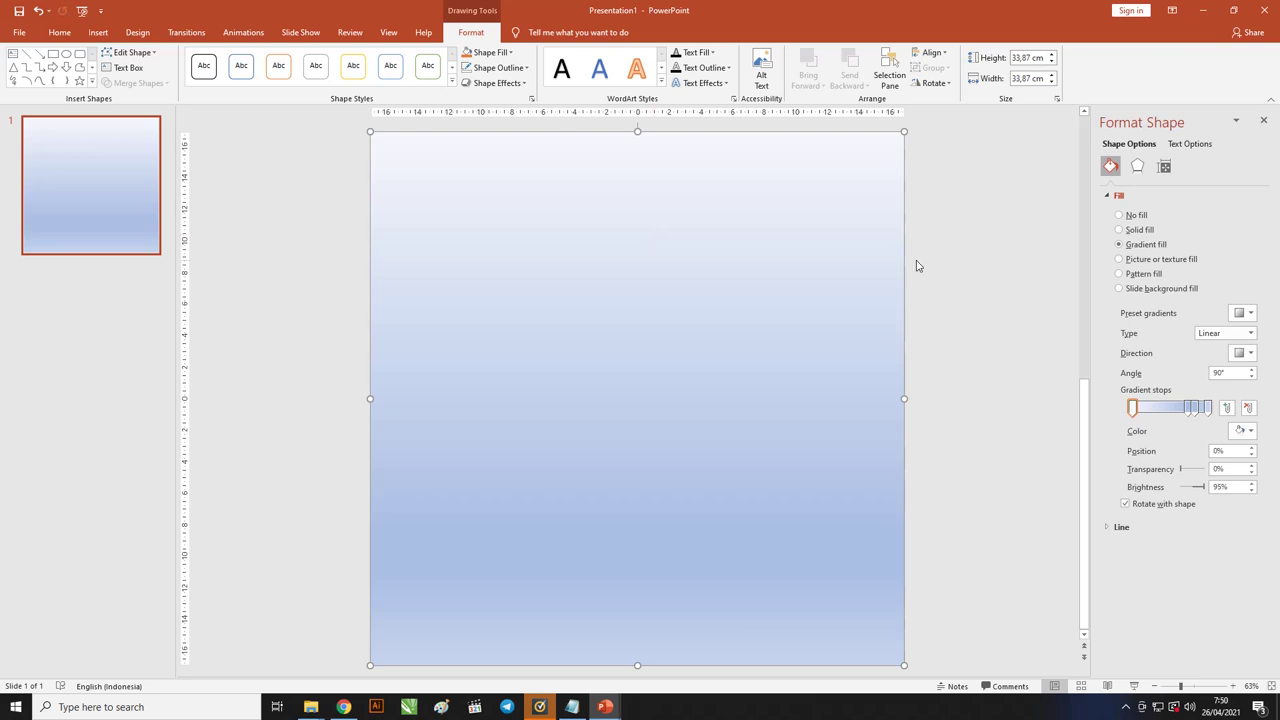
pyautogui.click(1193, 408)
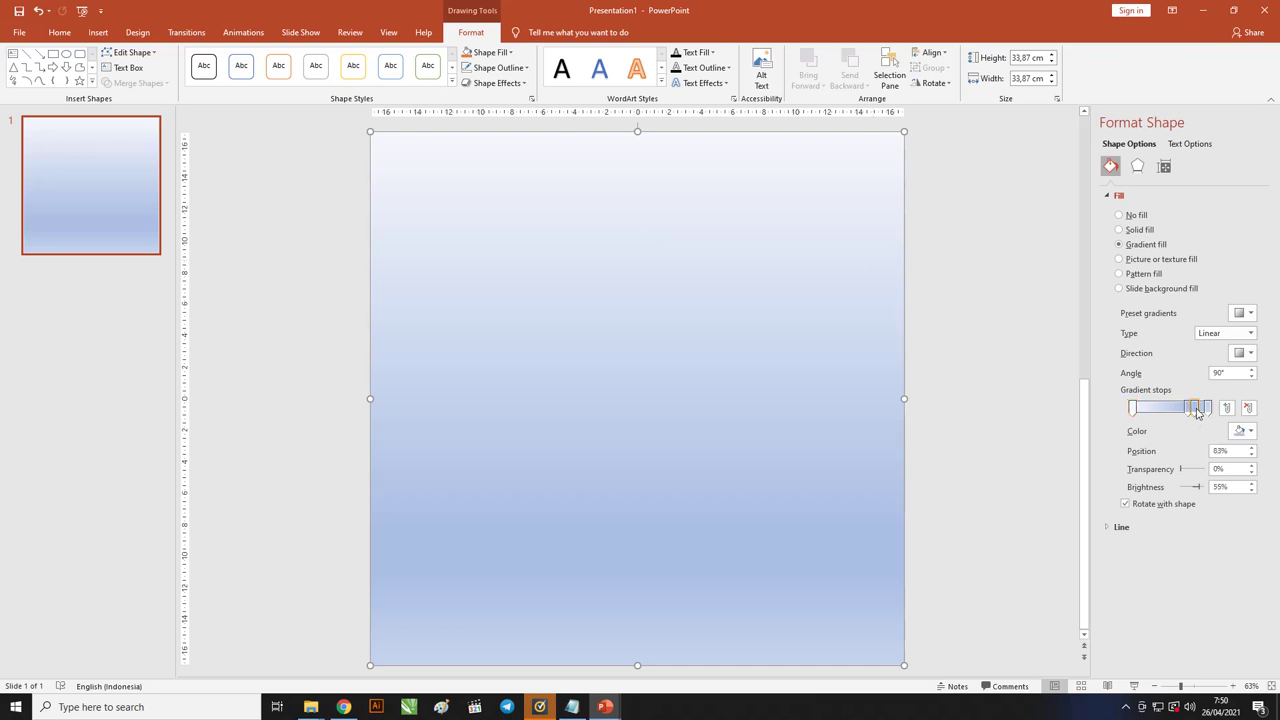
pyautogui.click(1246, 409)
pyautogui.click(1246, 409)
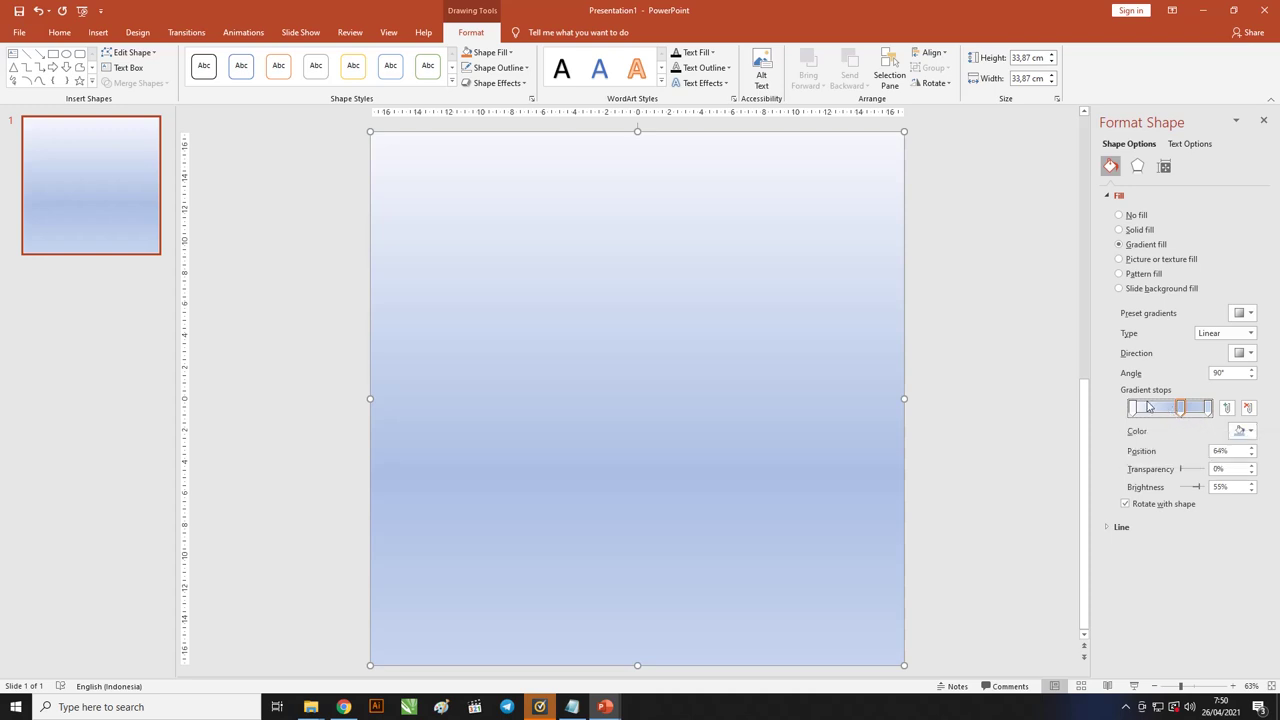
pyautogui.click(1247, 408)
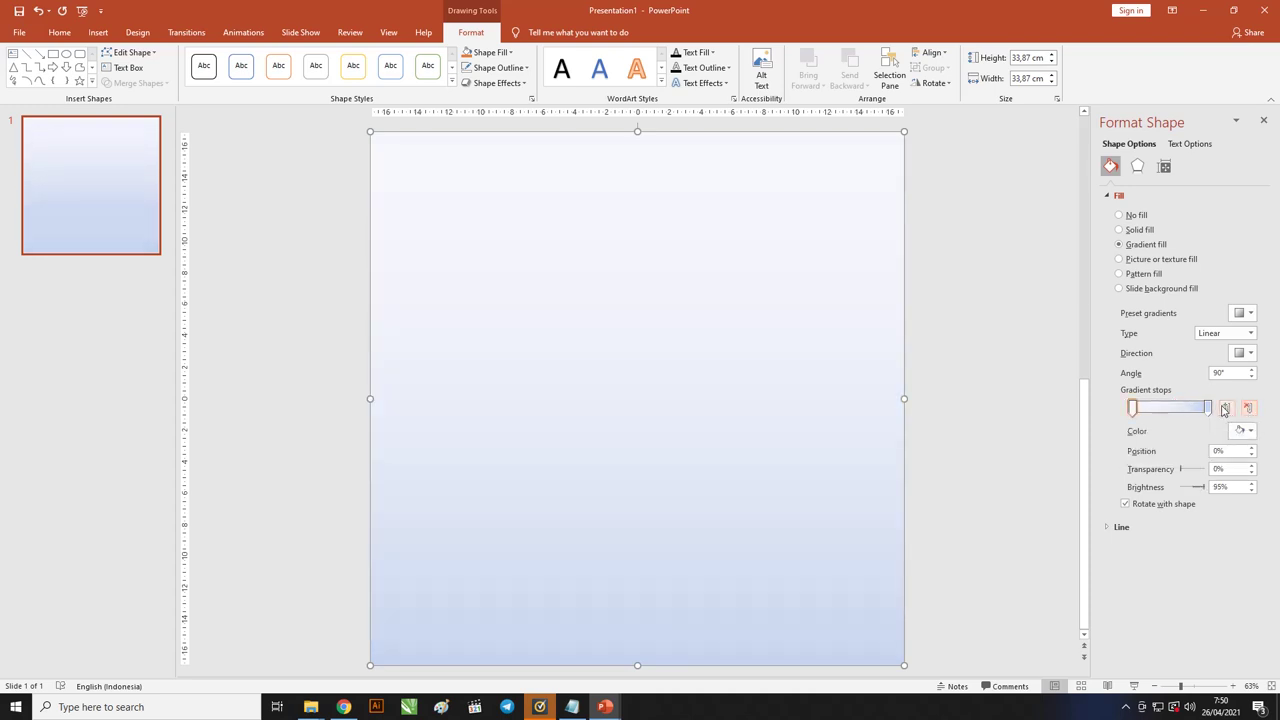
pyautogui.click(1224, 410)
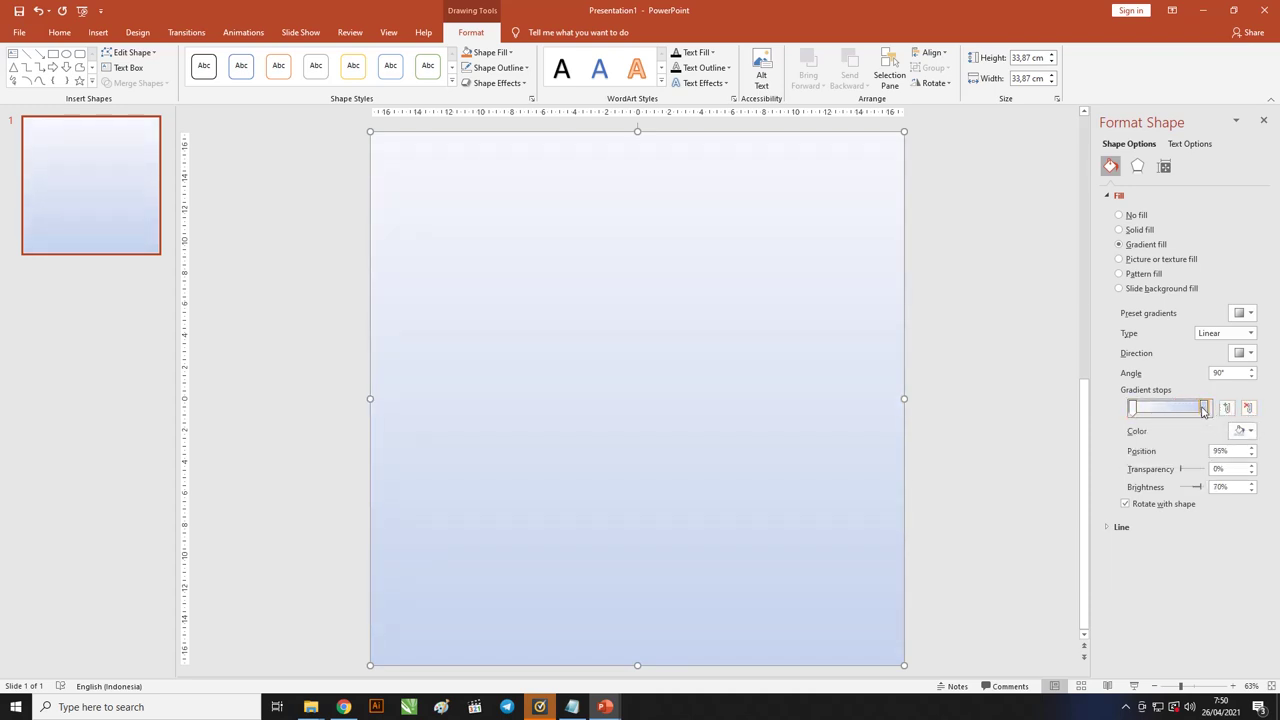
pyautogui.click(1133, 409)
pyautogui.click(1241, 431)
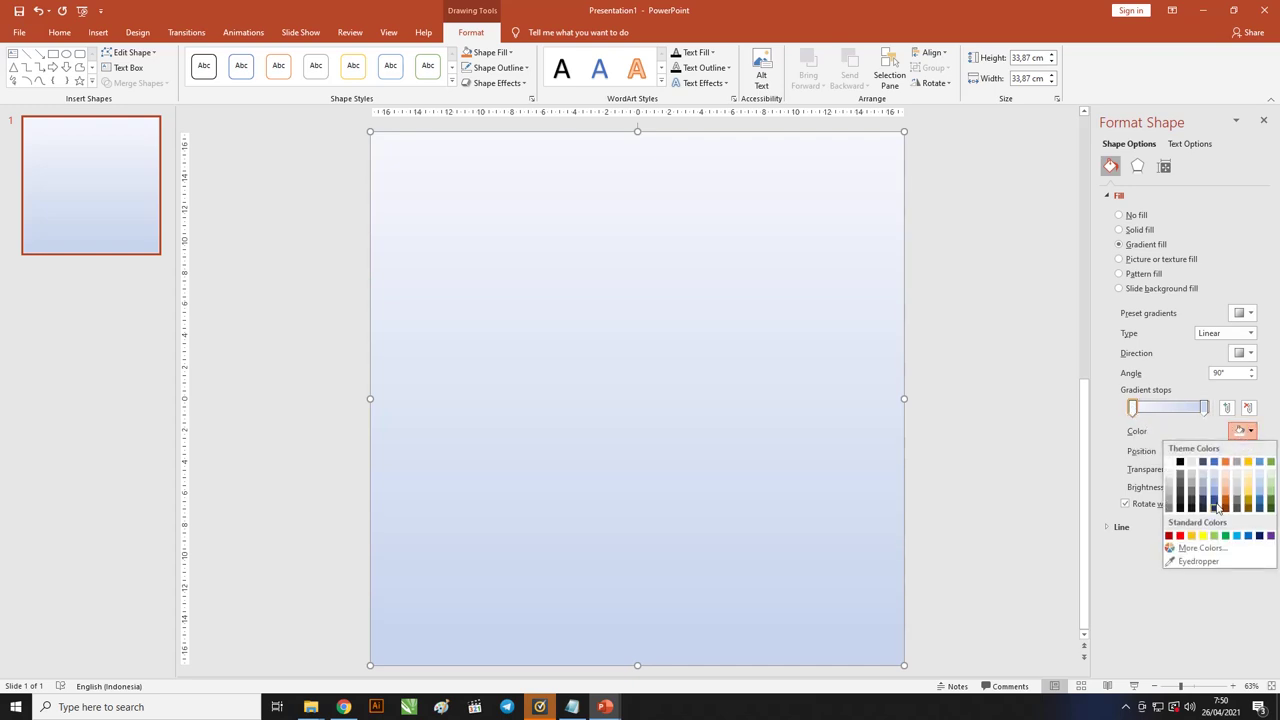
# Step: Set the 0% gradient stop's colour to hex #003946 in the custom colour picker
pyautogui.click(1200, 548)
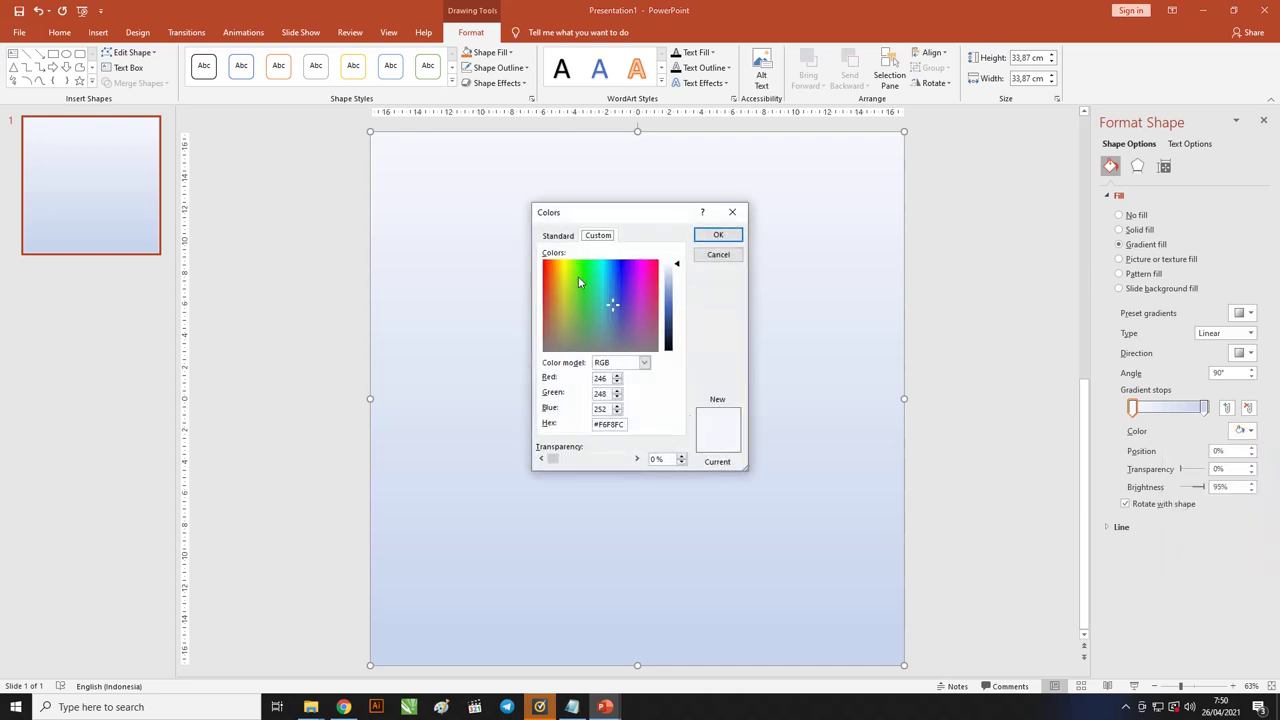
pyautogui.moveTo(594, 213); pyautogui.dragTo(576, 209)
pyautogui.click(590, 307)
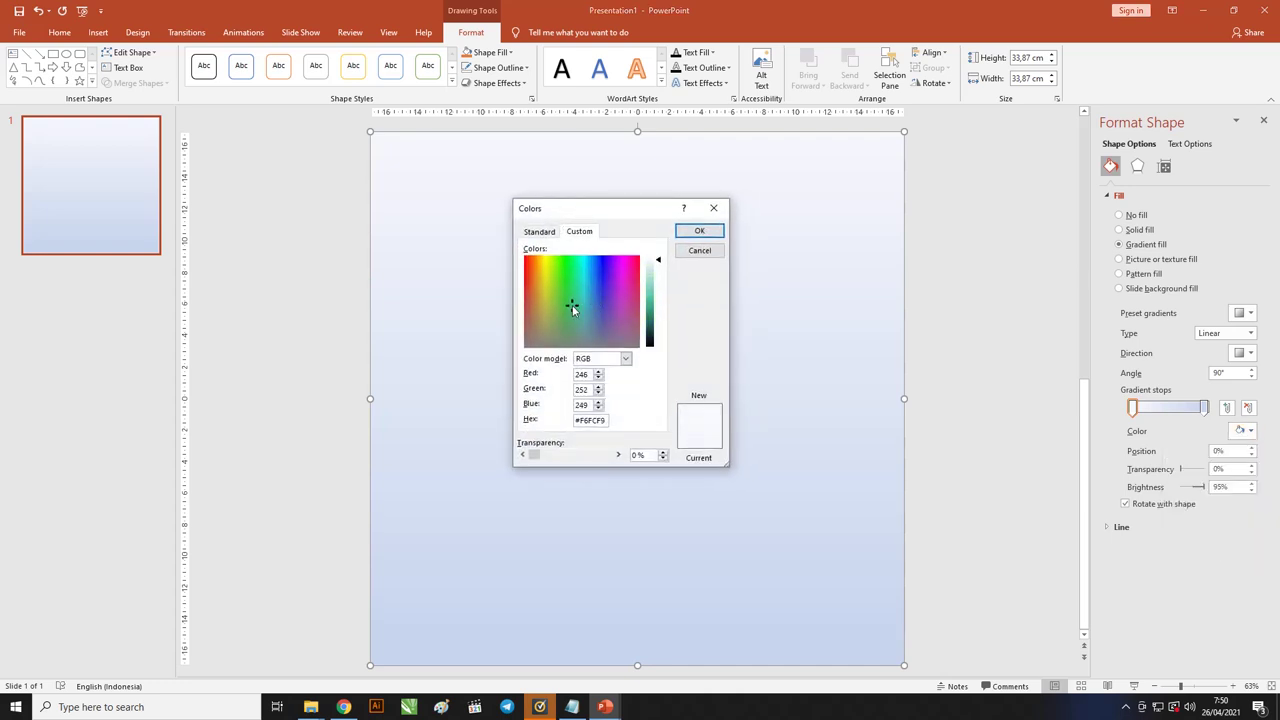
pyautogui.click(567, 313)
pyautogui.moveTo(567, 313); pyautogui.dragTo(588, 306)
pyautogui.doubleClick(592, 421)
pyautogui.rightClick(592, 421)
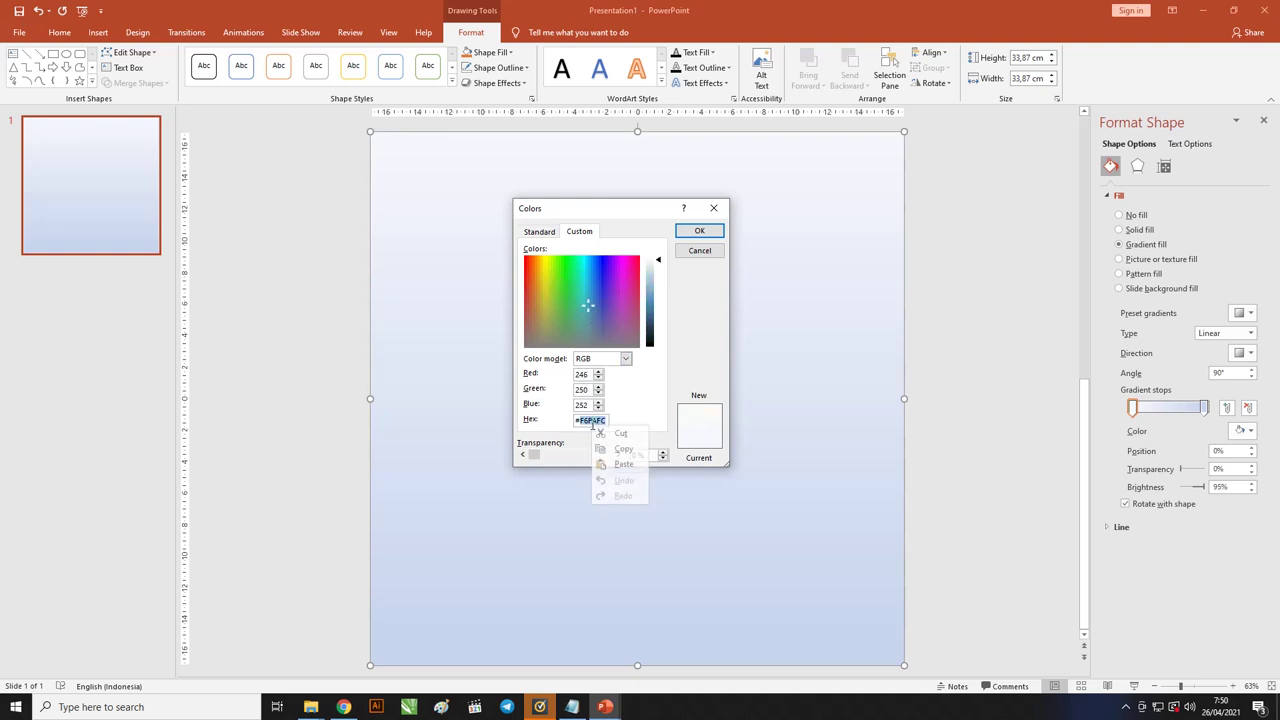
pyautogui.click(624, 465)
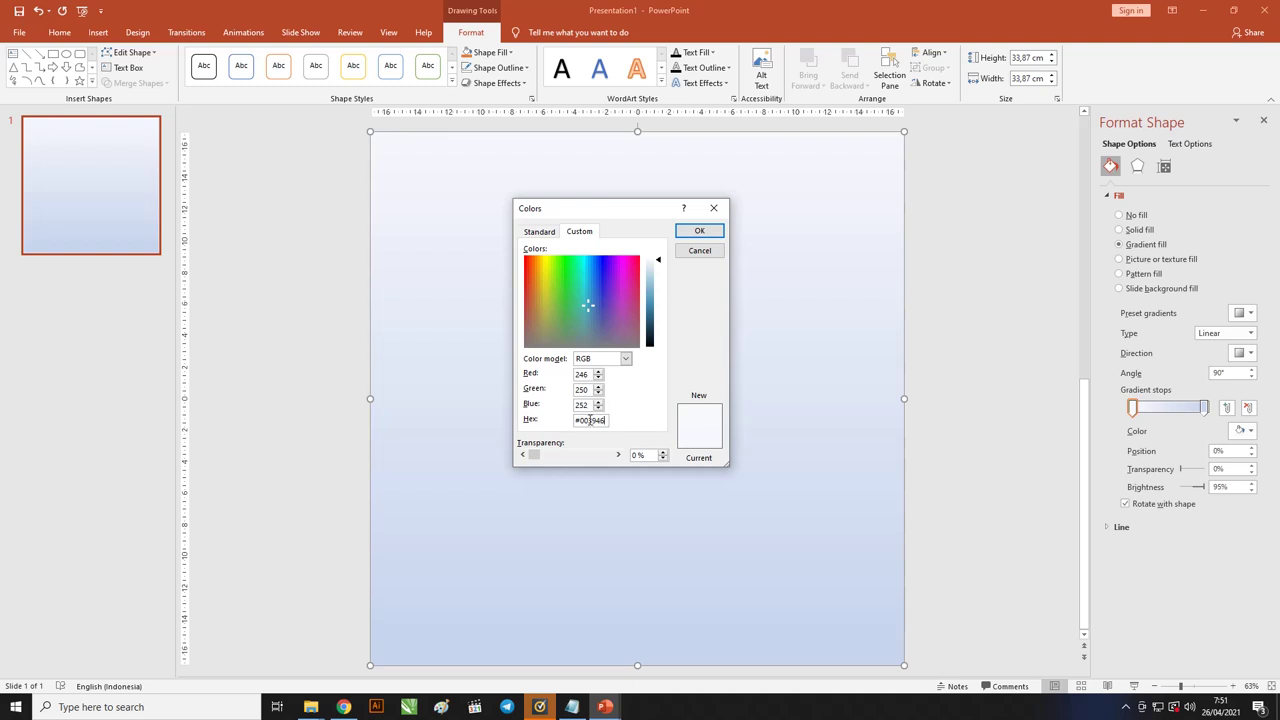
pyautogui.click(586, 404)
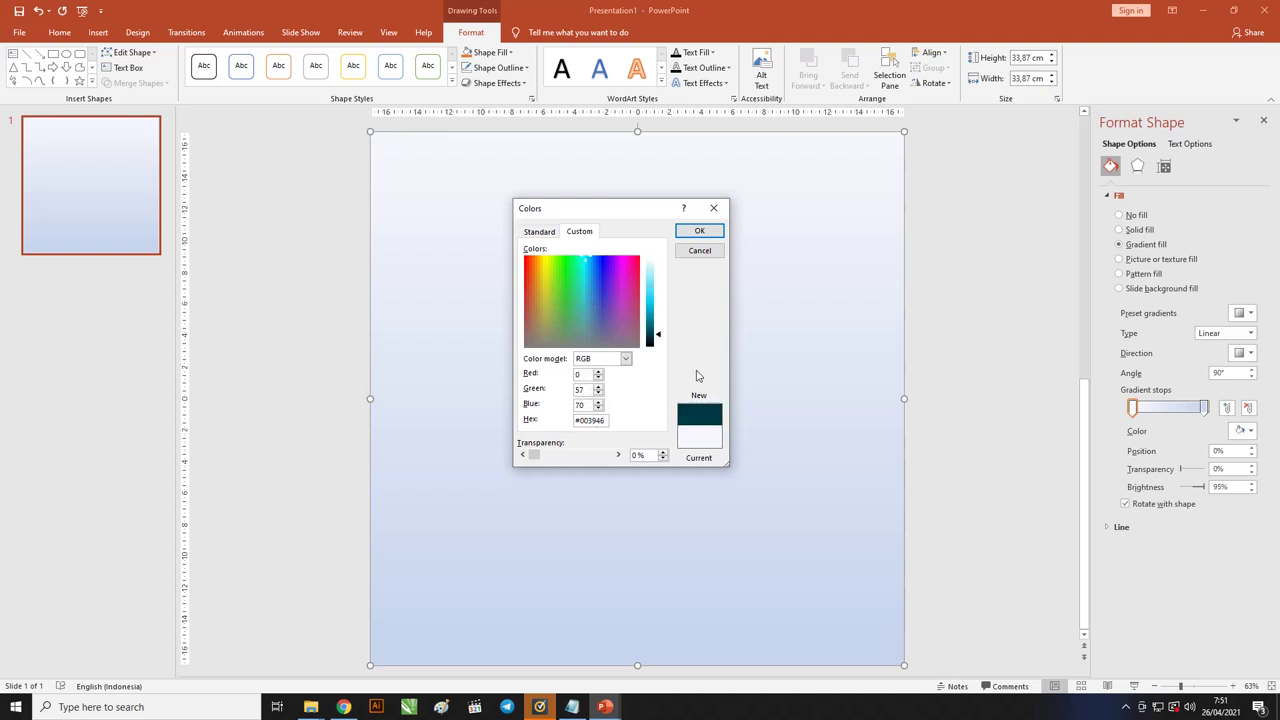
# Step: Confirm dark teal for the first stop and select the 95% stop, removing an accidental extra stop
pyautogui.click(679, 236)
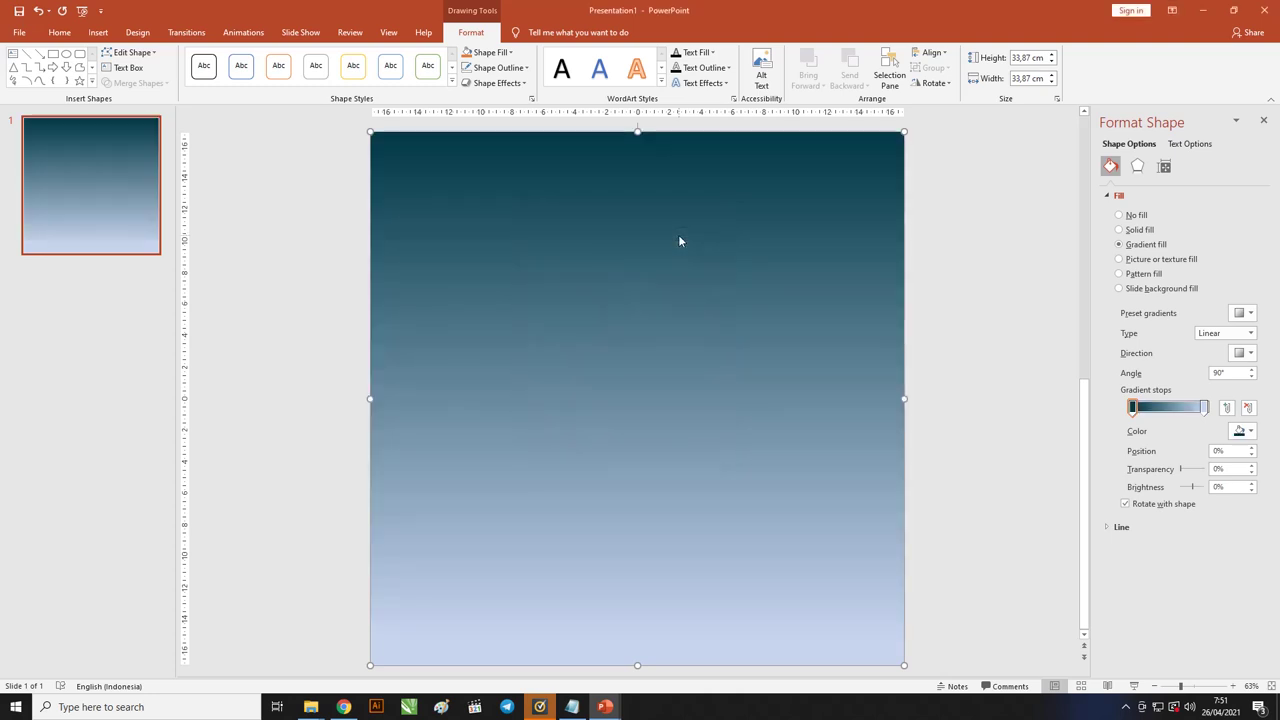
pyautogui.click(1204, 407)
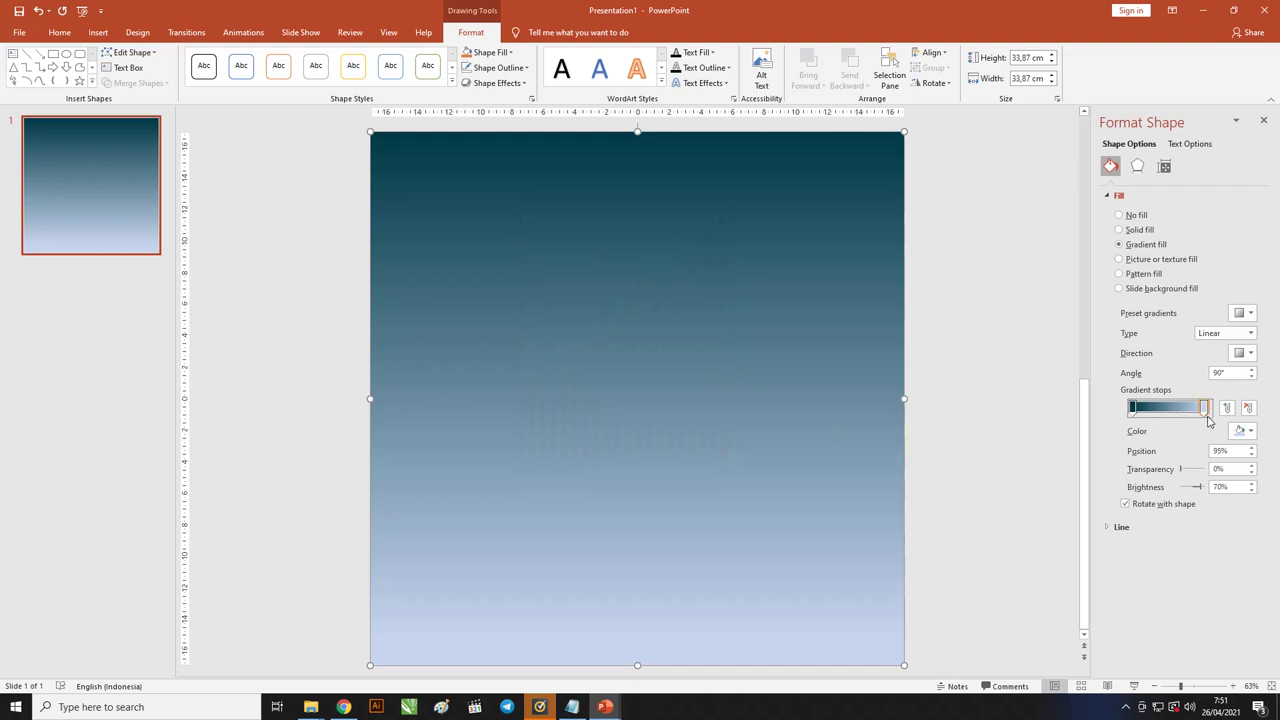
pyautogui.click(1185, 410)
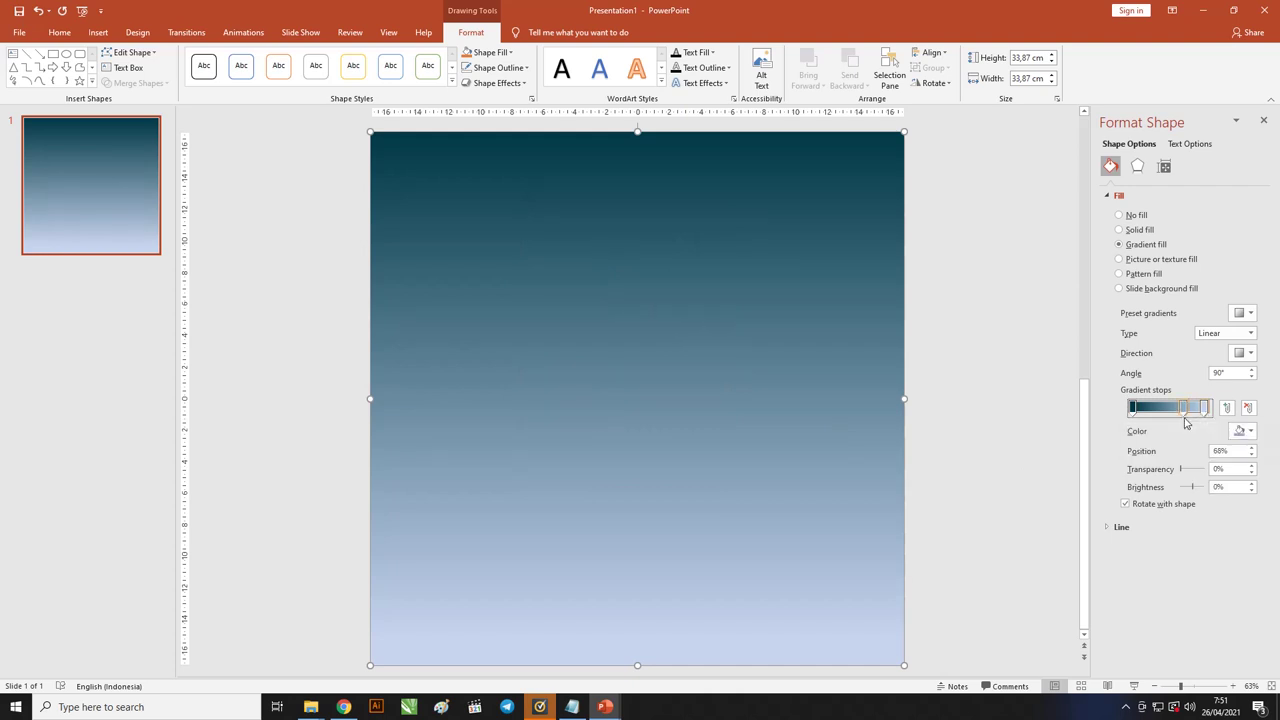
pyautogui.click(1248, 408)
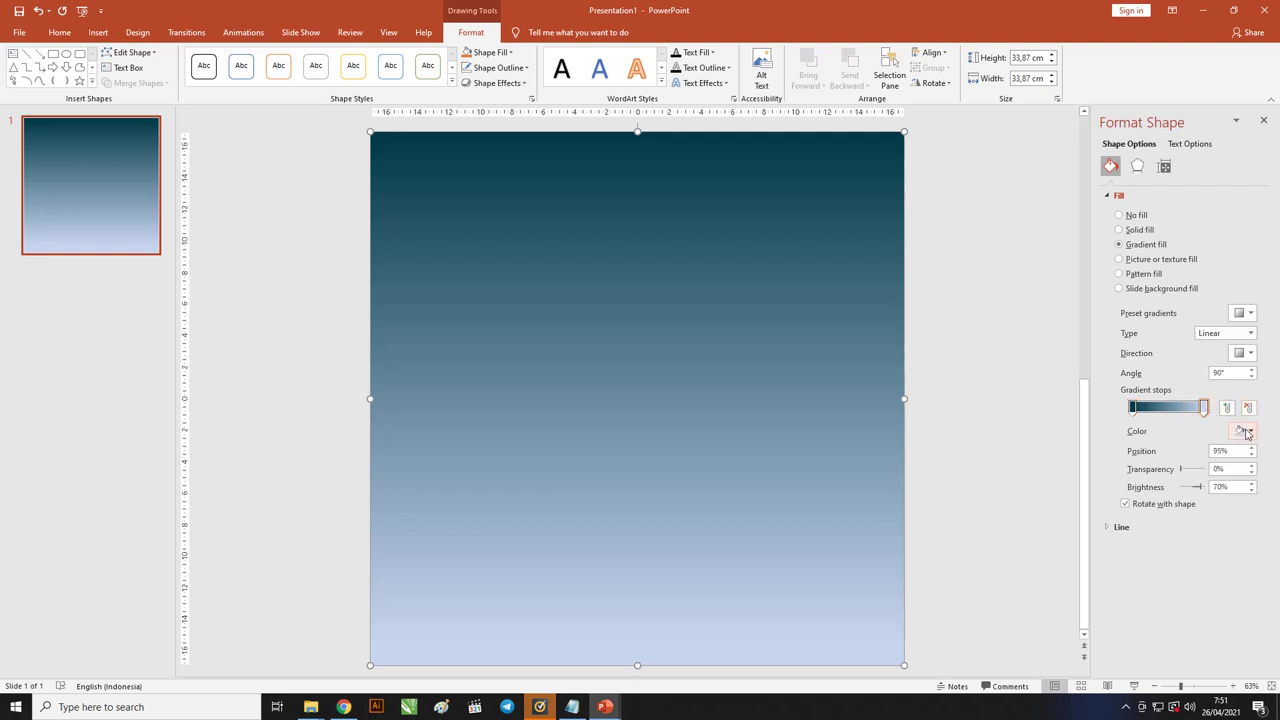
# Step: Colour the second gradient stop teal #015E70 and move it to 44%
pyautogui.click(1247, 432)
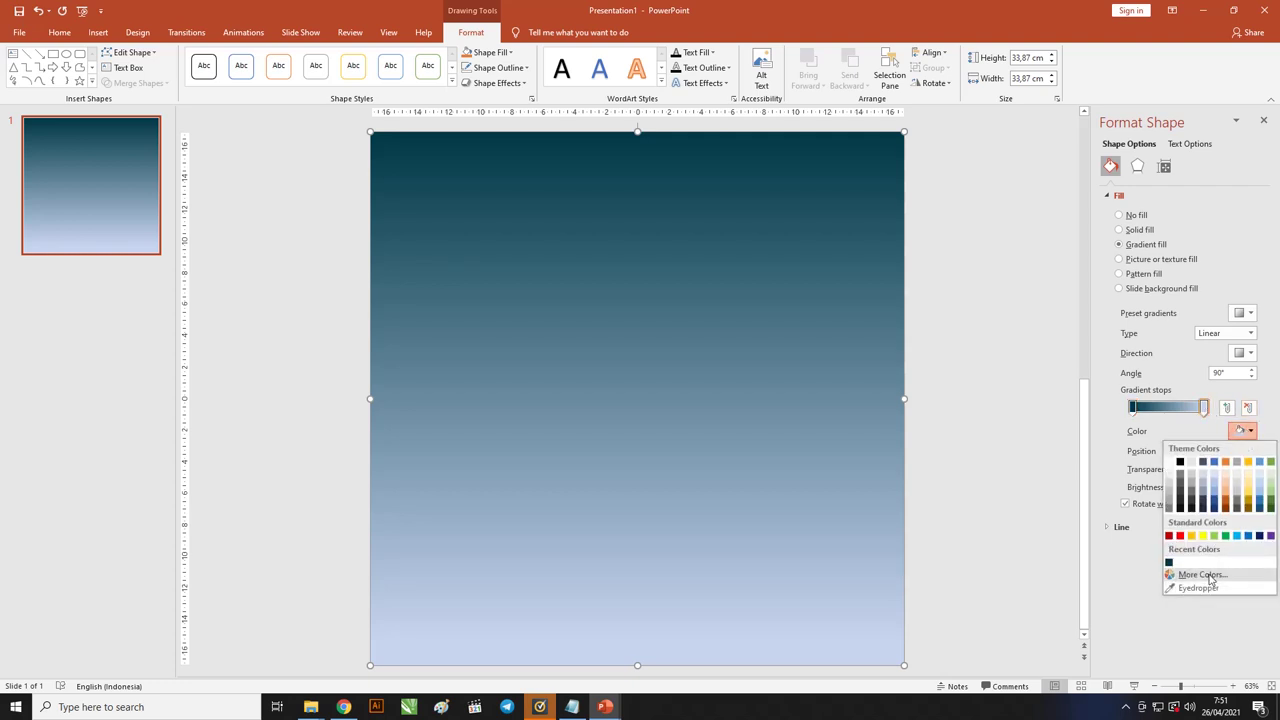
pyautogui.click(1205, 575)
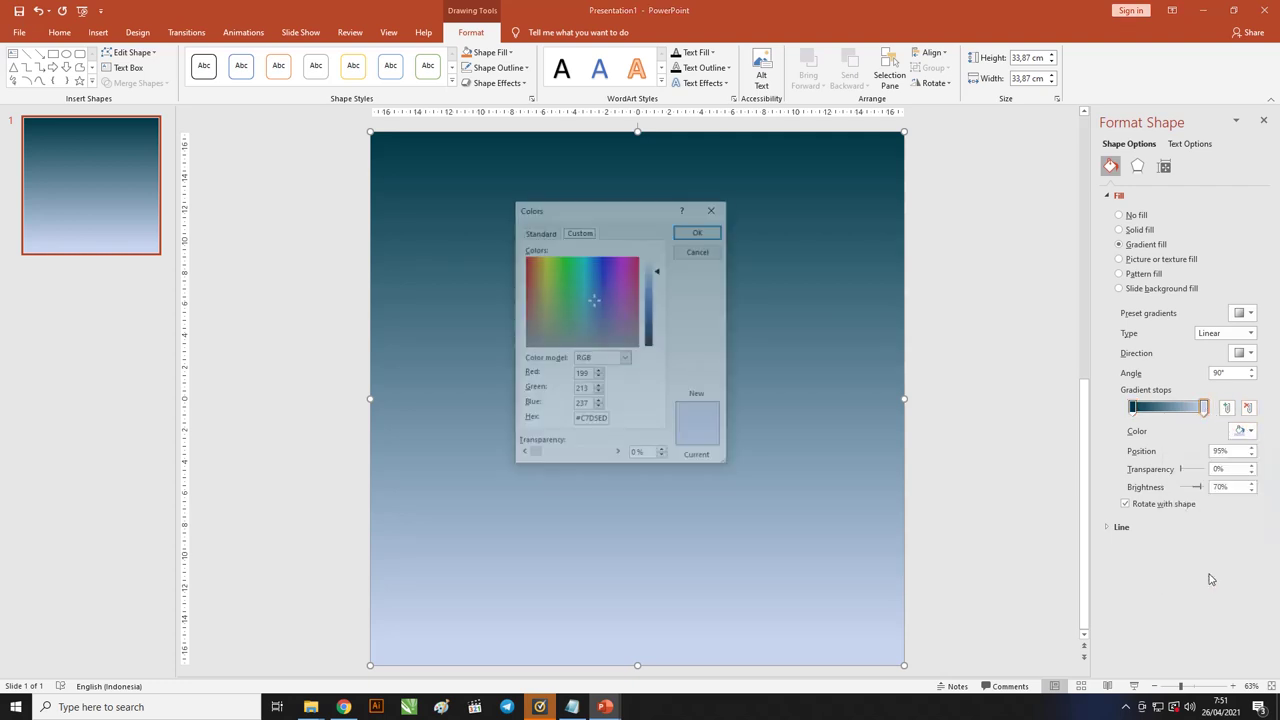
pyautogui.doubleClick(589, 419)
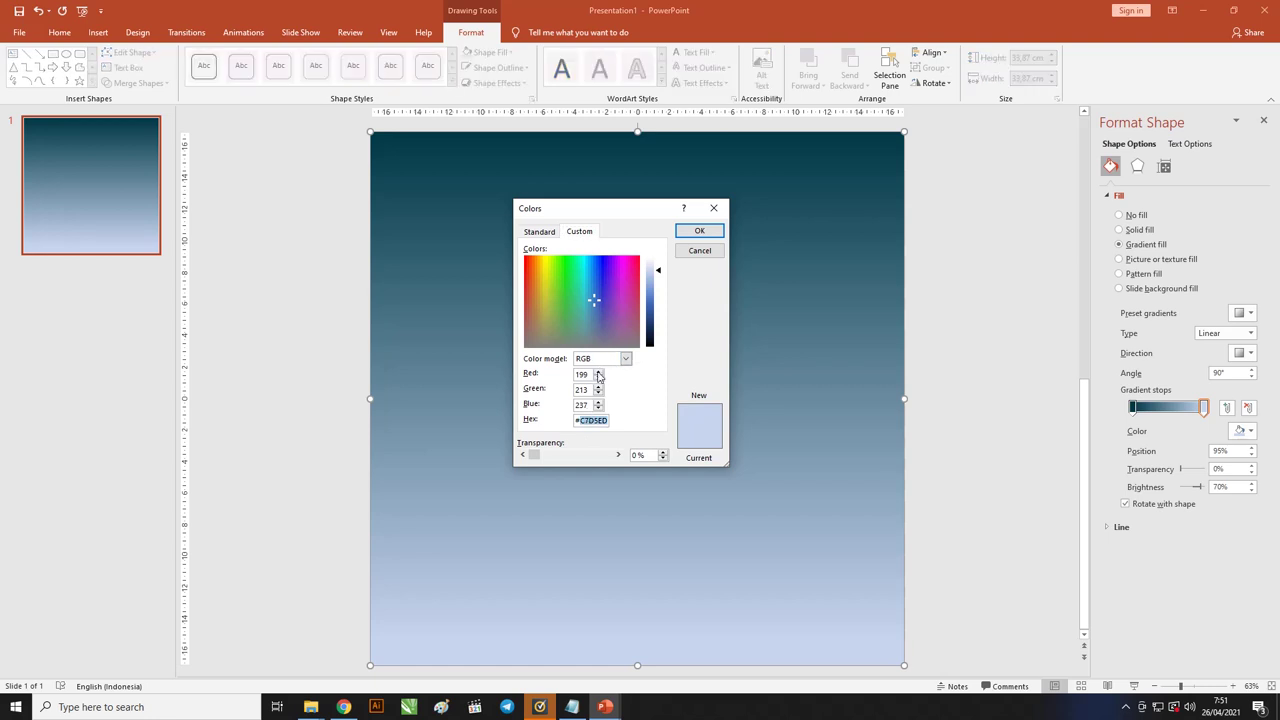
pyautogui.write('#003946')
pyautogui.click(592, 419)
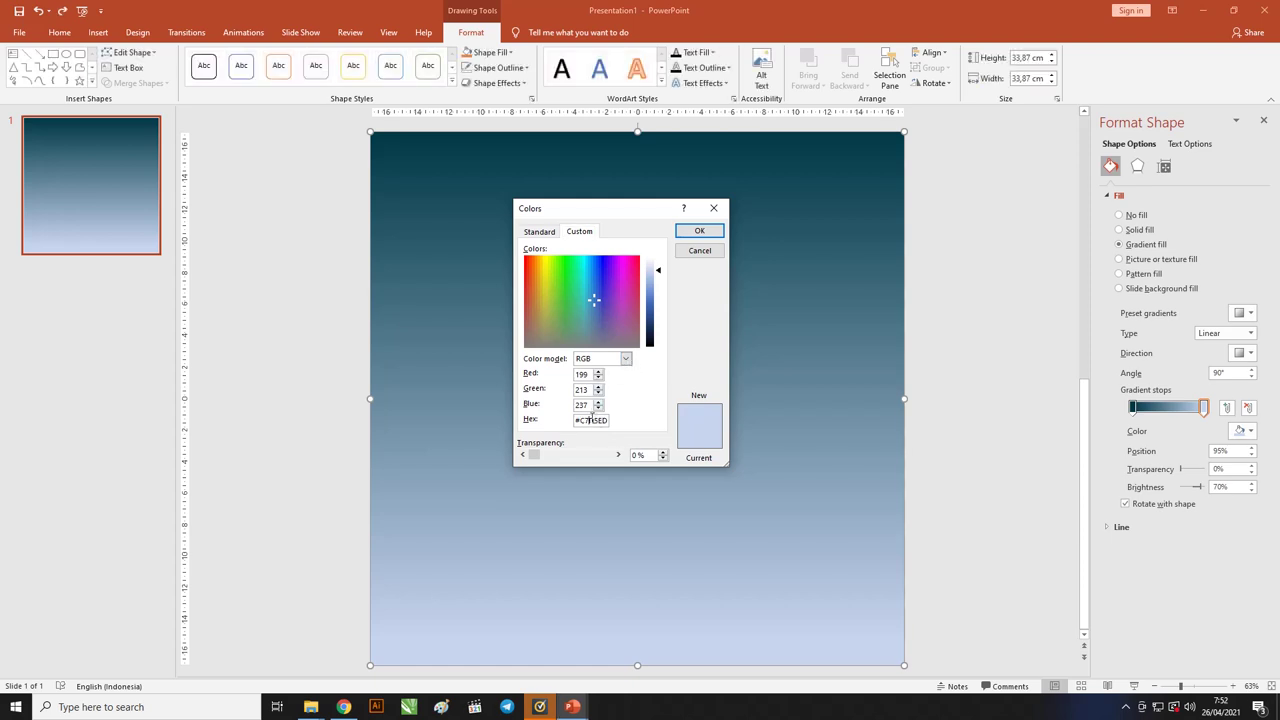
pyautogui.doubleClick(592, 419)
pyautogui.write('#015E70')
pyautogui.click(585, 406)
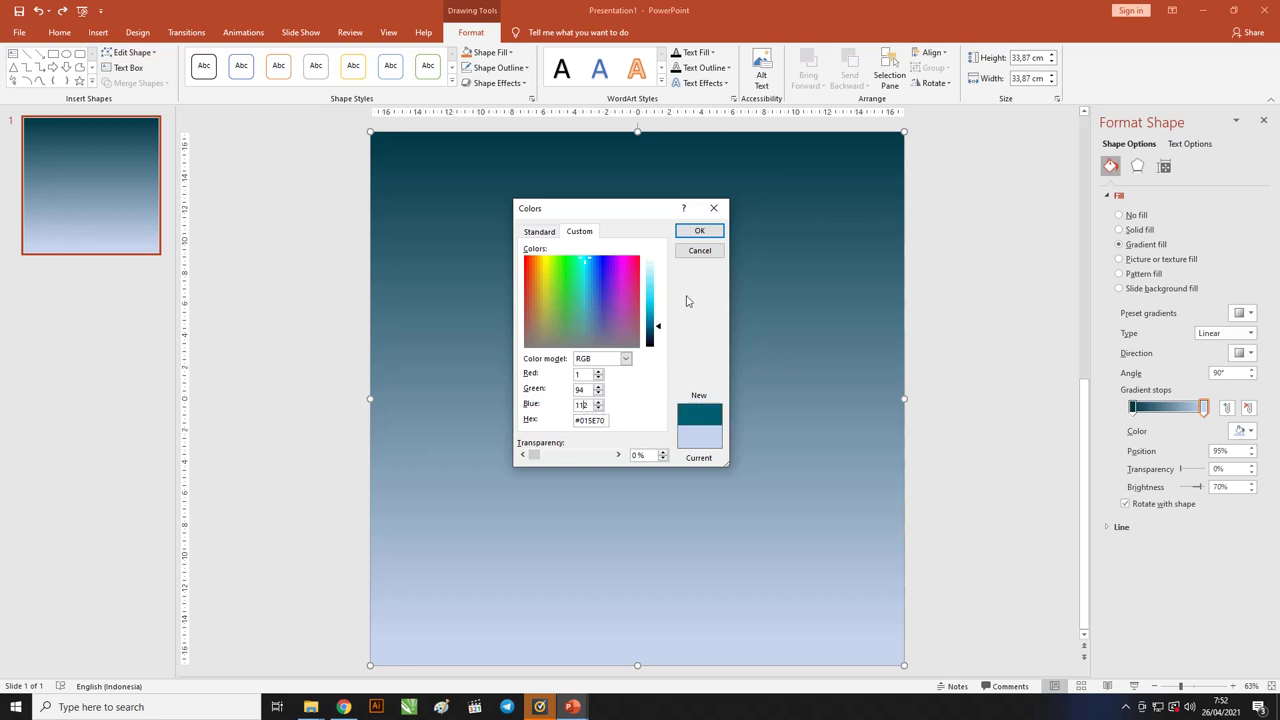
pyautogui.click(699, 233)
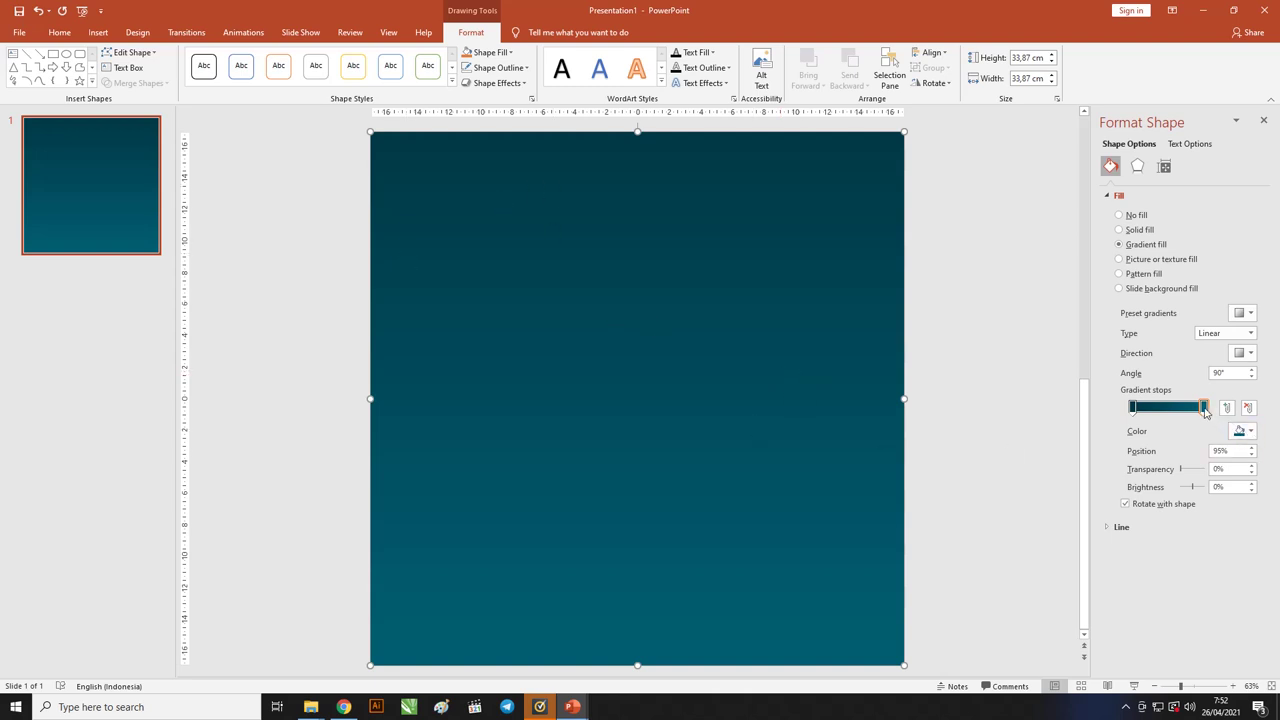
pyautogui.moveTo(1205, 411)
pyautogui.mouseDown()
pyautogui.moveTo(1133, 407)
pyautogui.moveTo(1192, 407)
pyautogui.mouseUp()
# Step: Deselect the finished teal background square and bring up the Insert commands
pyautogui.click(957, 343)
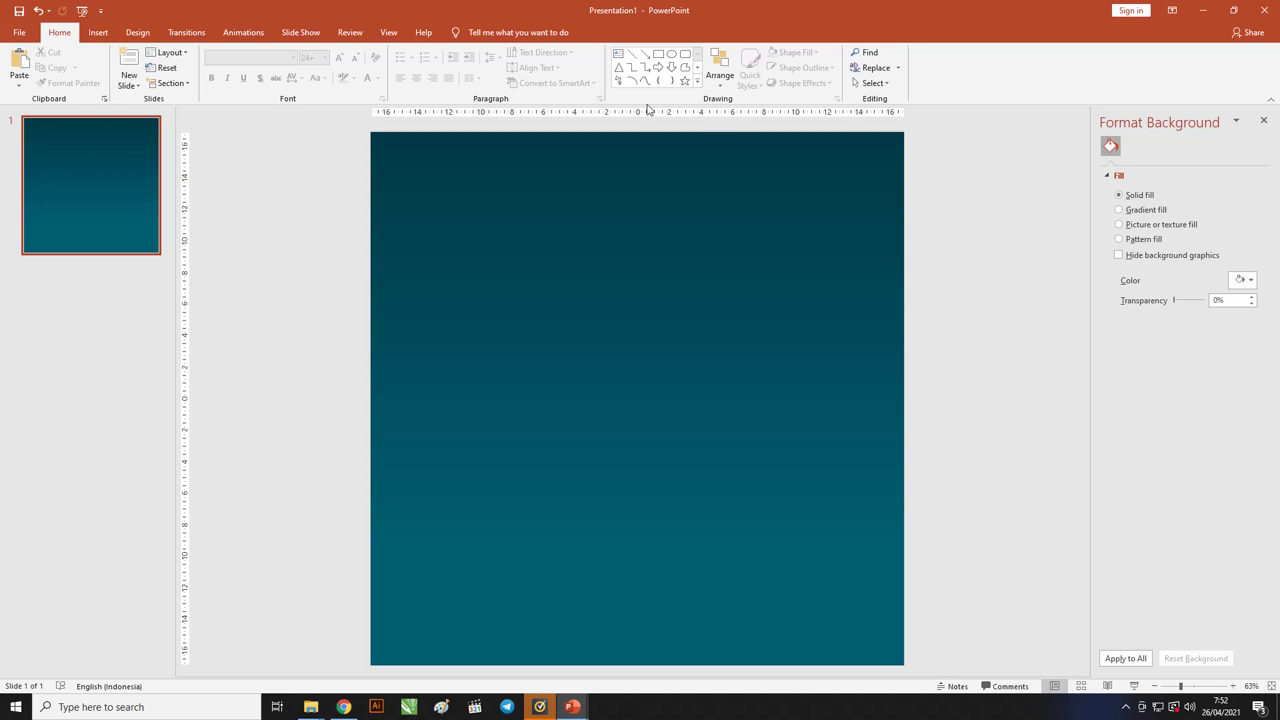
pyautogui.click(97, 35)
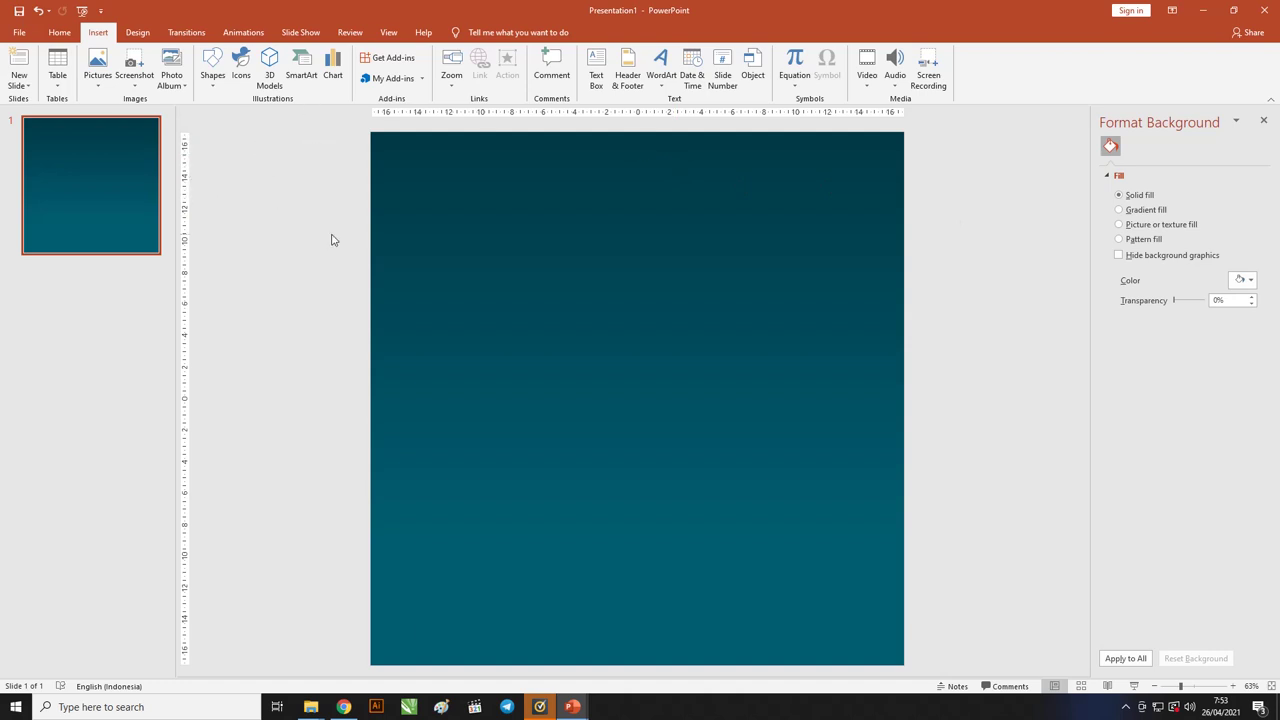
# Step: Insert pictures 3-01 through 3-12 from the Desain Ramdhan Sale 3 Powerpoint folder
pyautogui.click(97, 76)
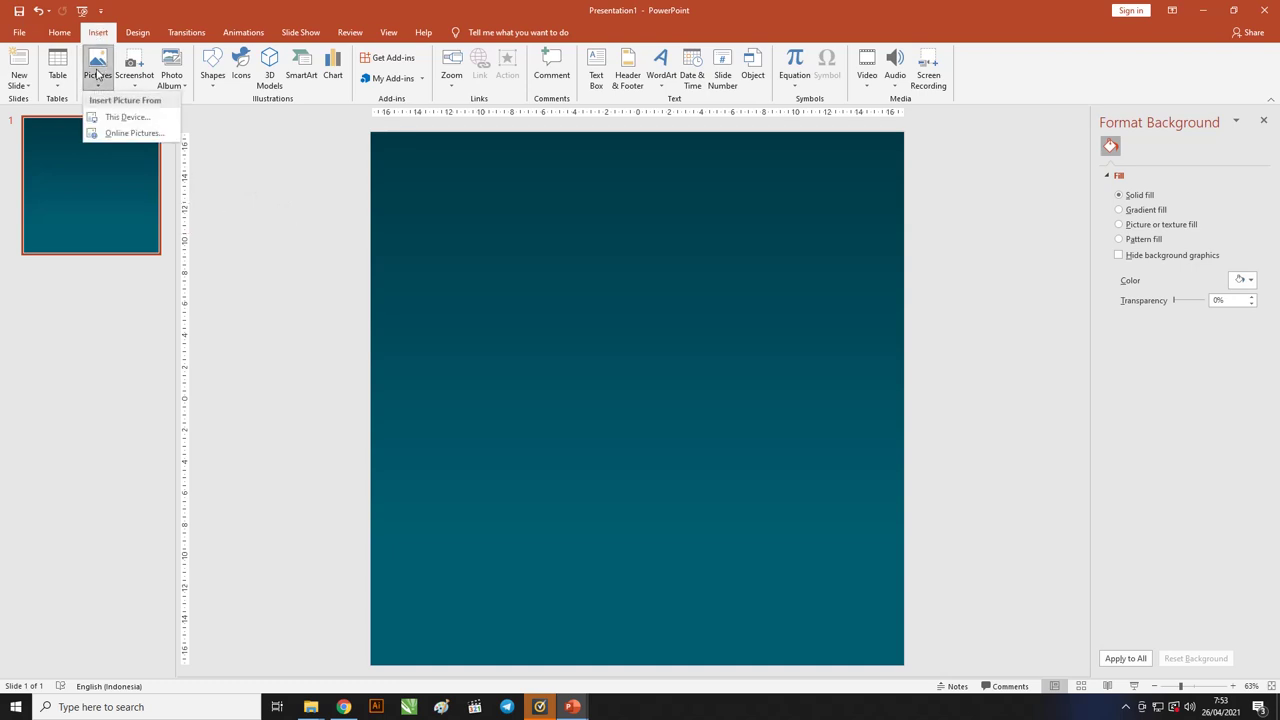
pyautogui.click(119, 116)
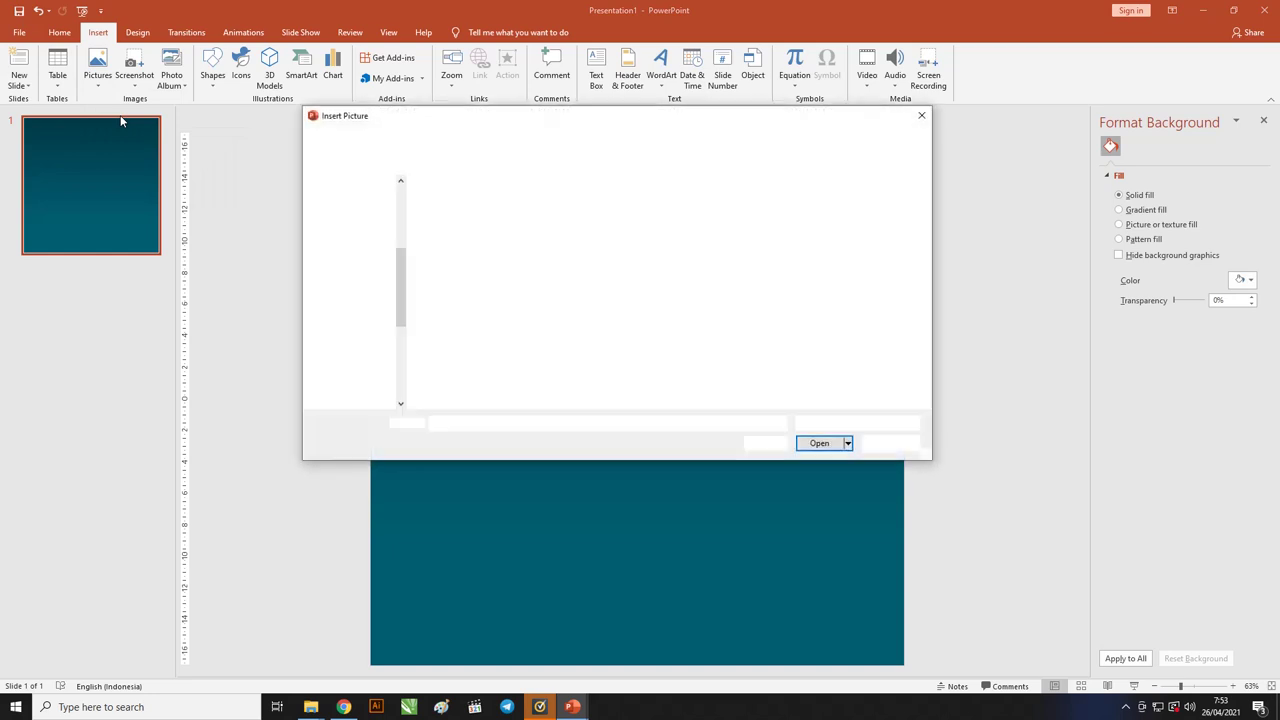
pyautogui.click(617, 146)
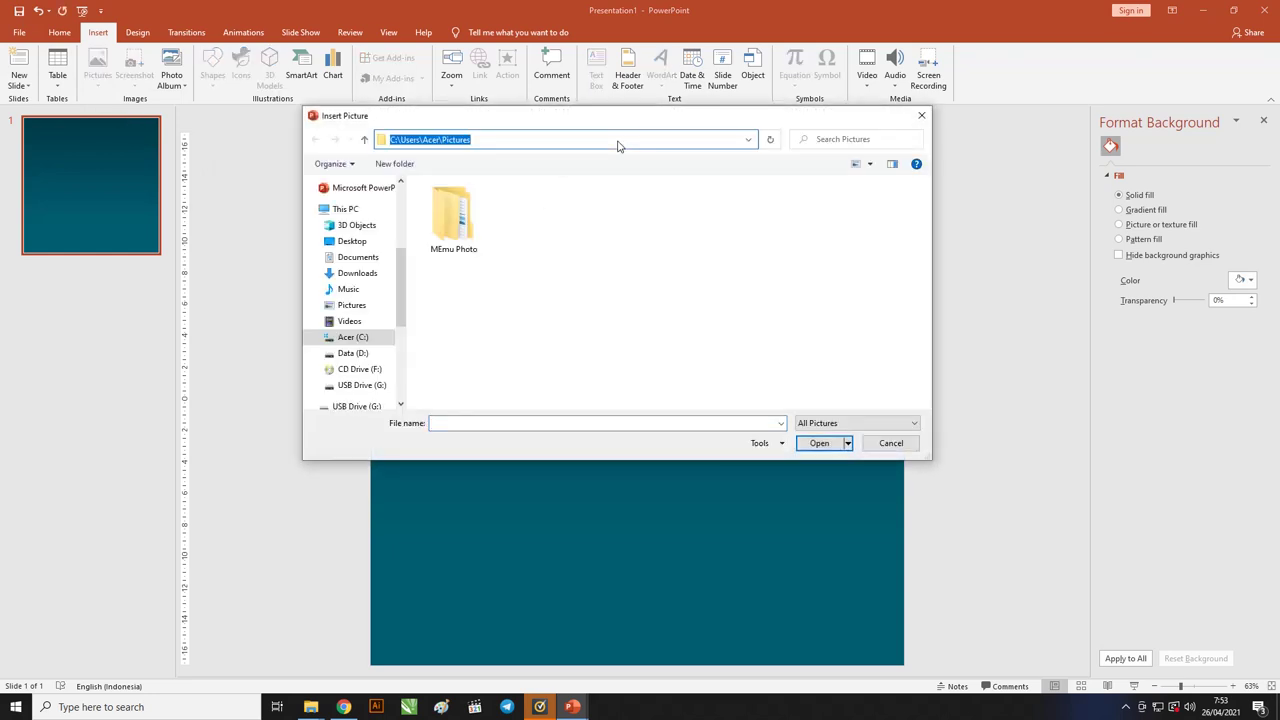
pyautogui.write('G:\\Data\\Desain Ramadhan Sale\\Desain Ramdhan Sale 3\\Desain Ramdhan Sale 3 Powerpoint')
pyautogui.press('Return')
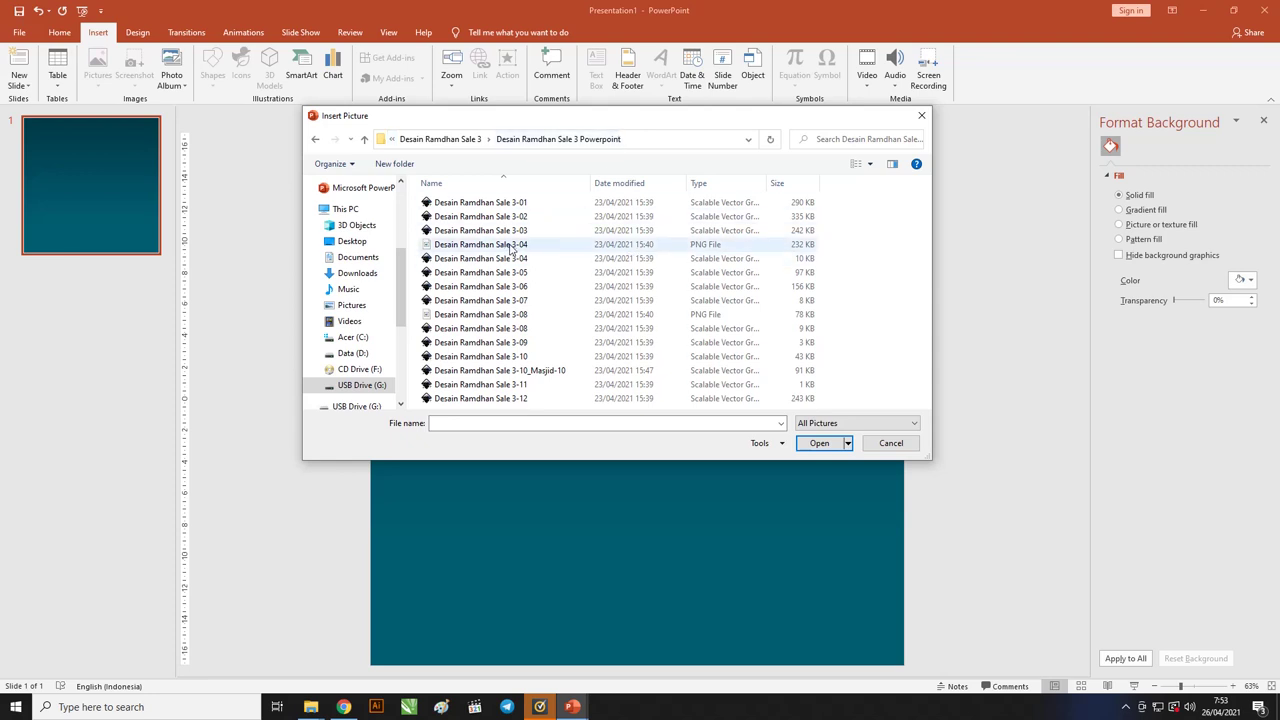
pyautogui.click(501, 203)
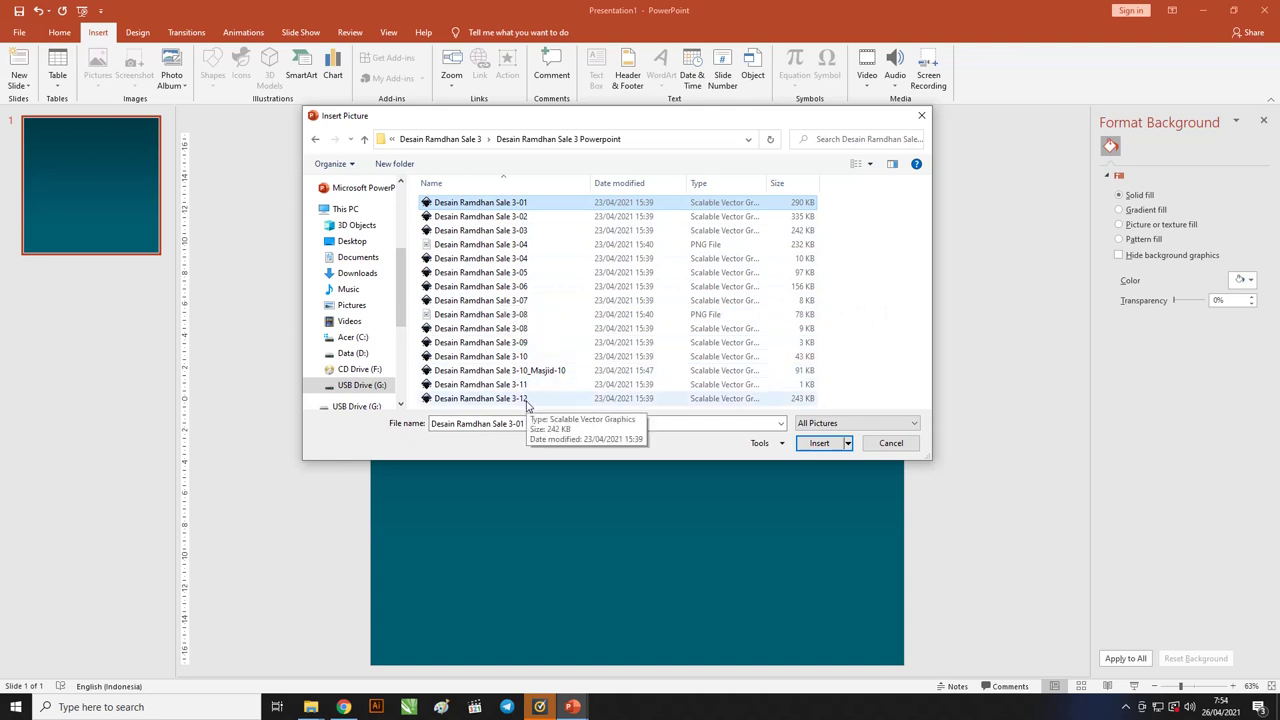
pyautogui.keyDown('shift'); pyautogui.click(527, 398); pyautogui.keyUp('shift')
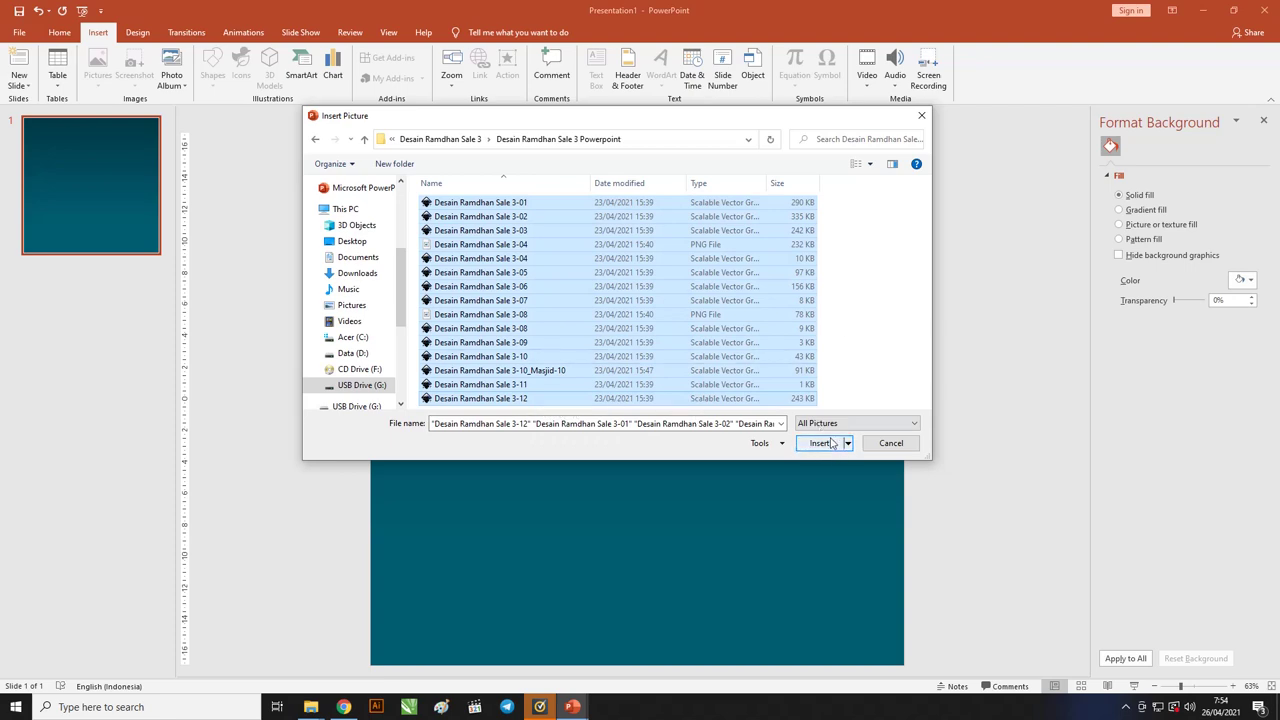
pyautogui.click(830, 443)
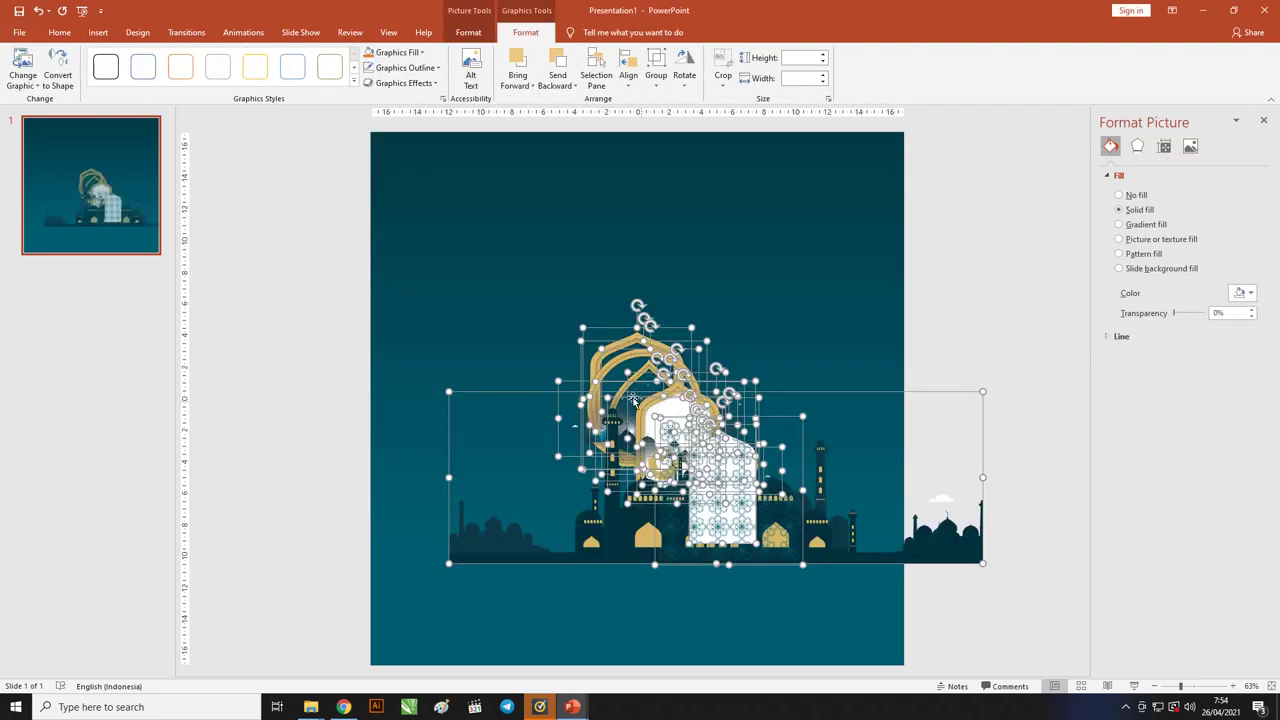
# Step: Drag the mosque and gold-arch graphics to the right of the slide and ungroup them
pyautogui.scroll(-3, 515, 347)
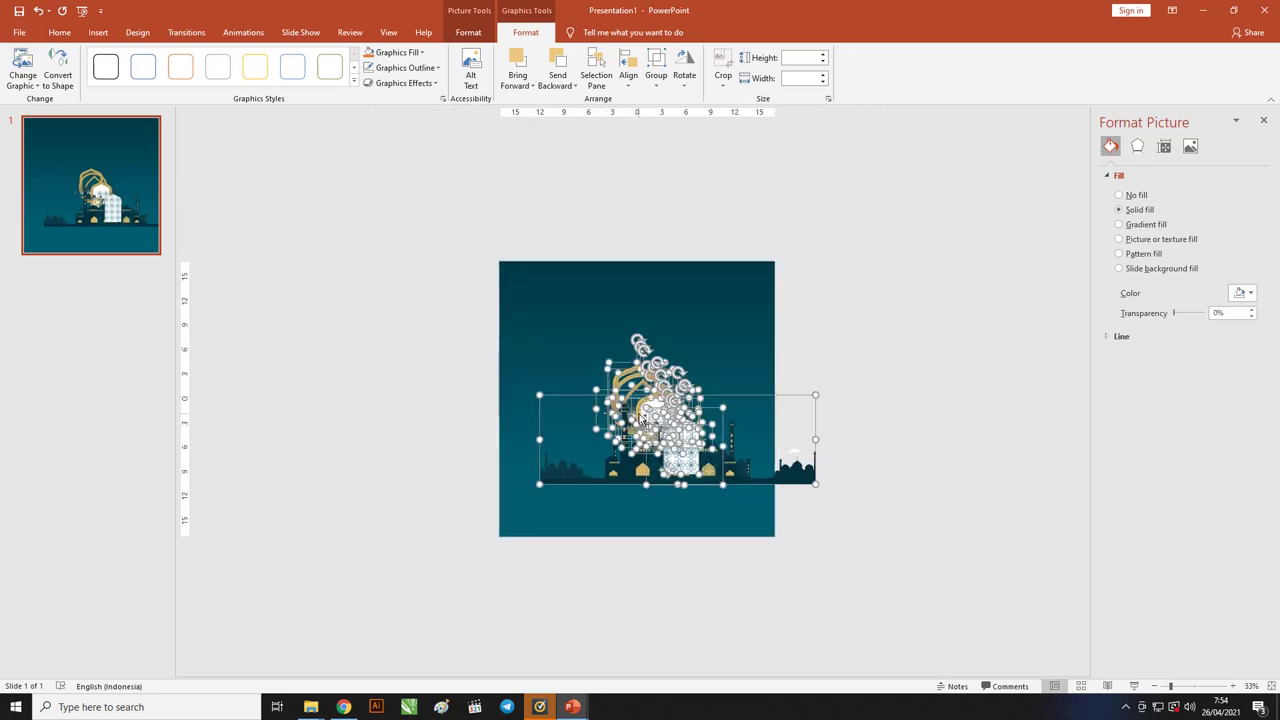
pyautogui.moveTo(643, 421); pyautogui.dragTo(904, 425)
pyautogui.click(903, 316)
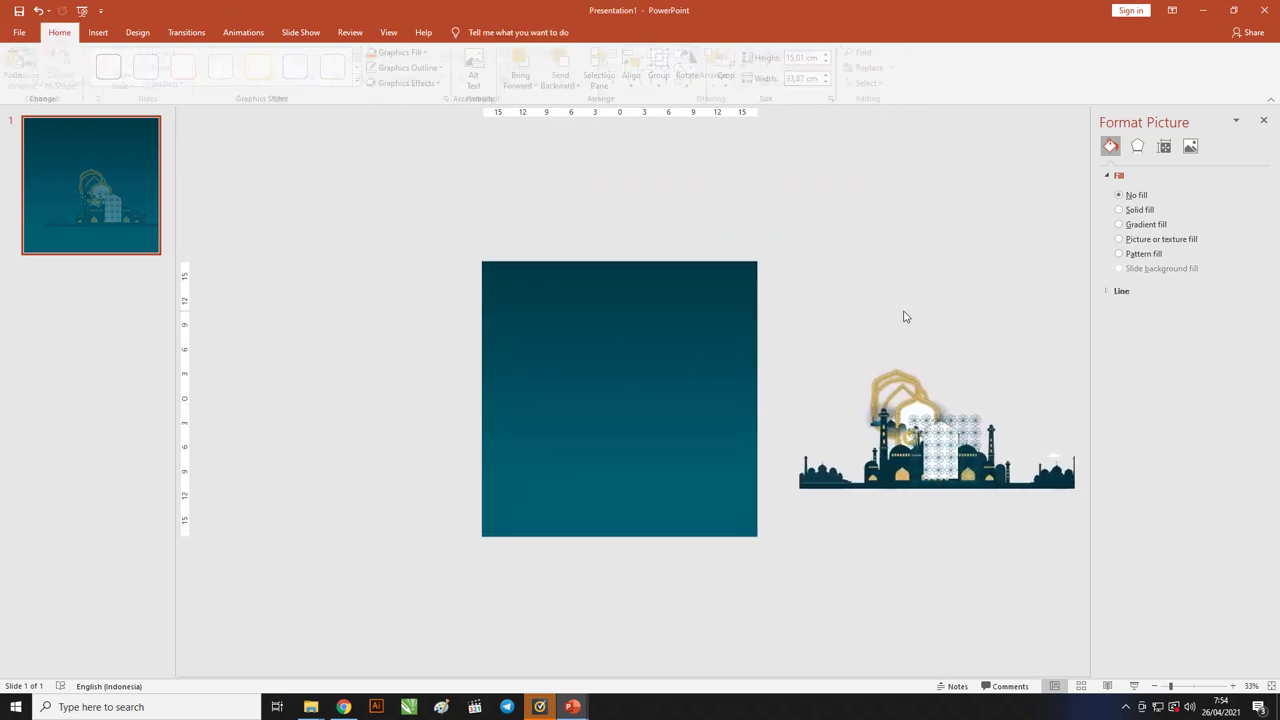
pyautogui.moveTo(920, 427); pyautogui.dragTo(903, 447)
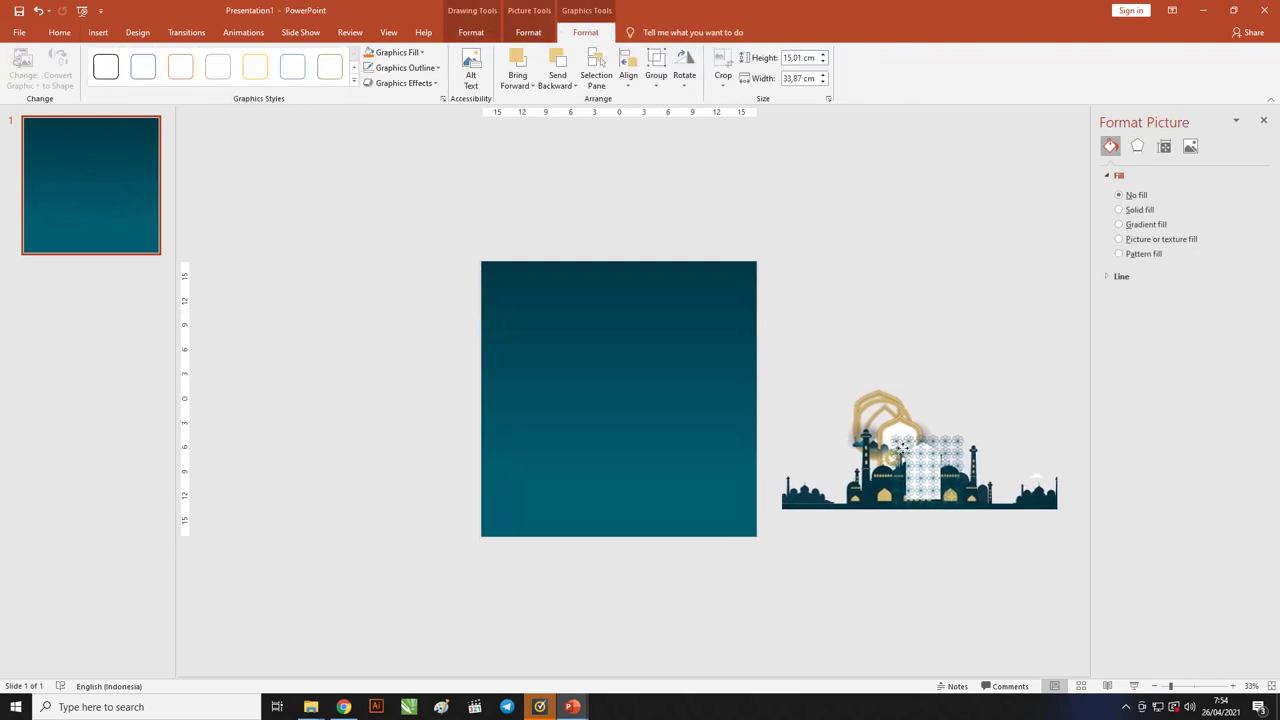
pyautogui.rightClick(904, 450)
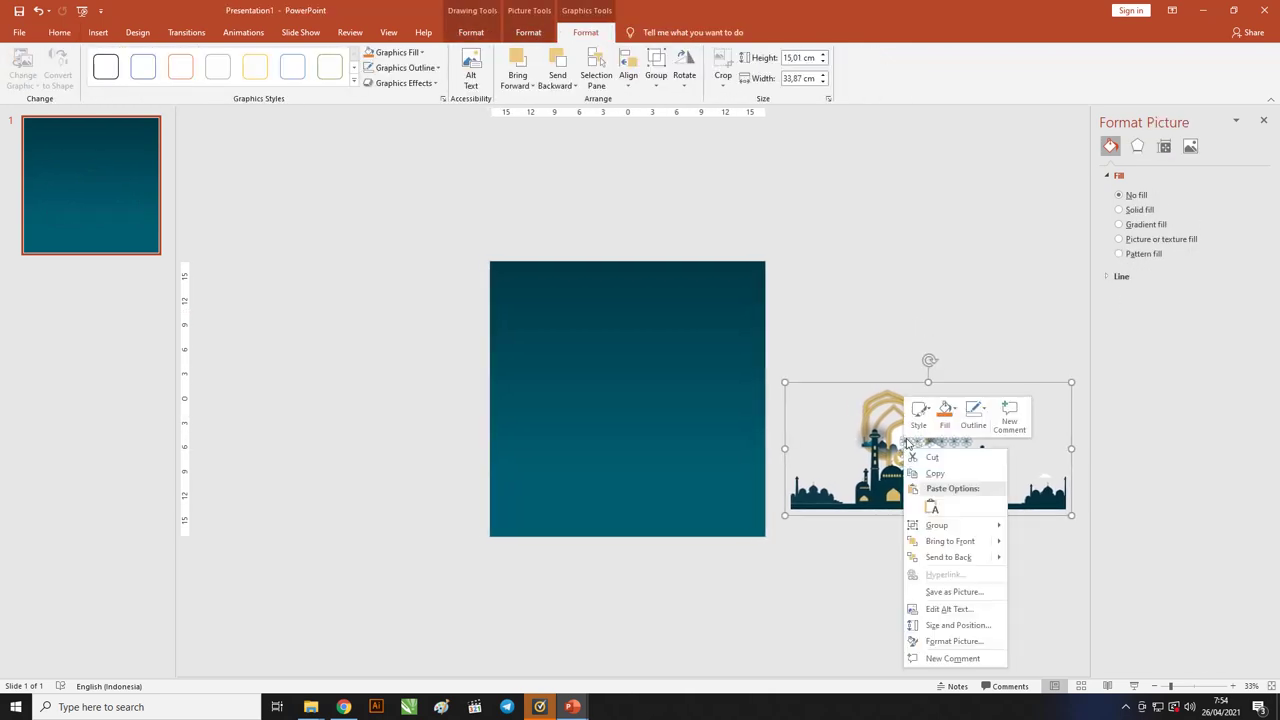
pyautogui.moveTo(973, 527)
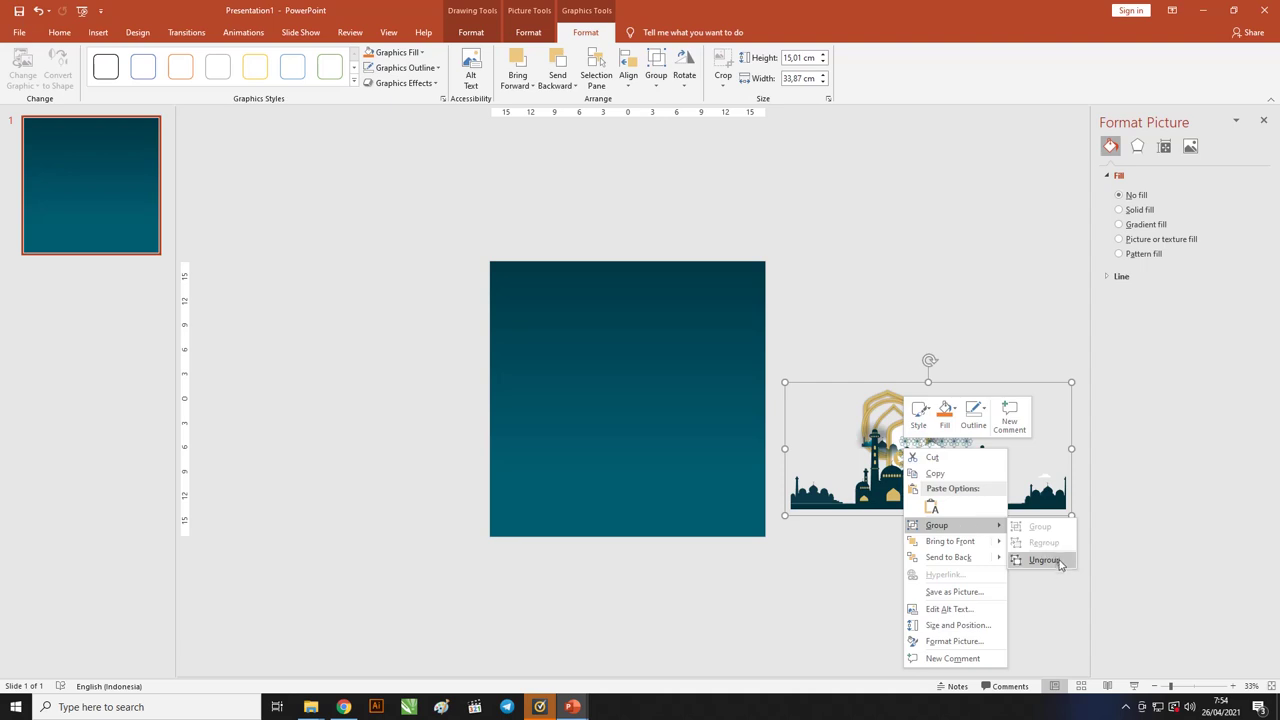
pyautogui.click(1044, 560)
pyautogui.click(911, 543)
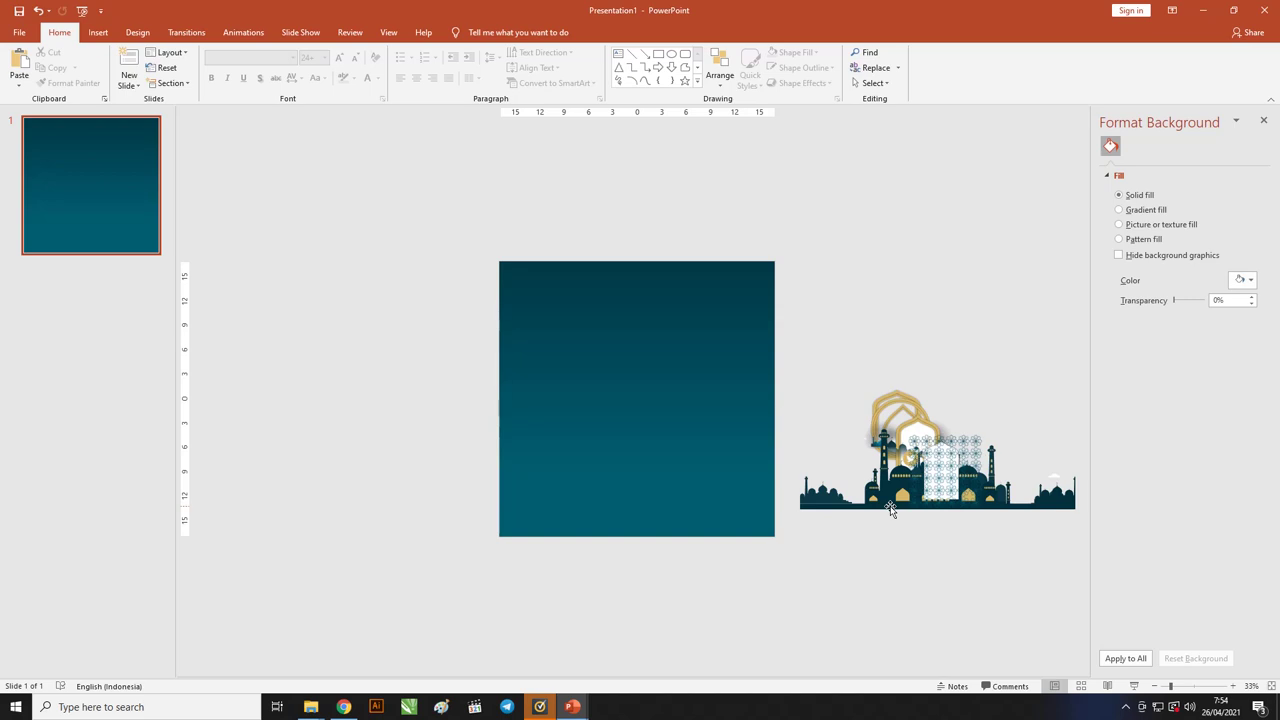
# Step: Move the mosque silhouette below the teal square, undoing stray moves
pyautogui.moveTo(890, 508); pyautogui.dragTo(783, 600)
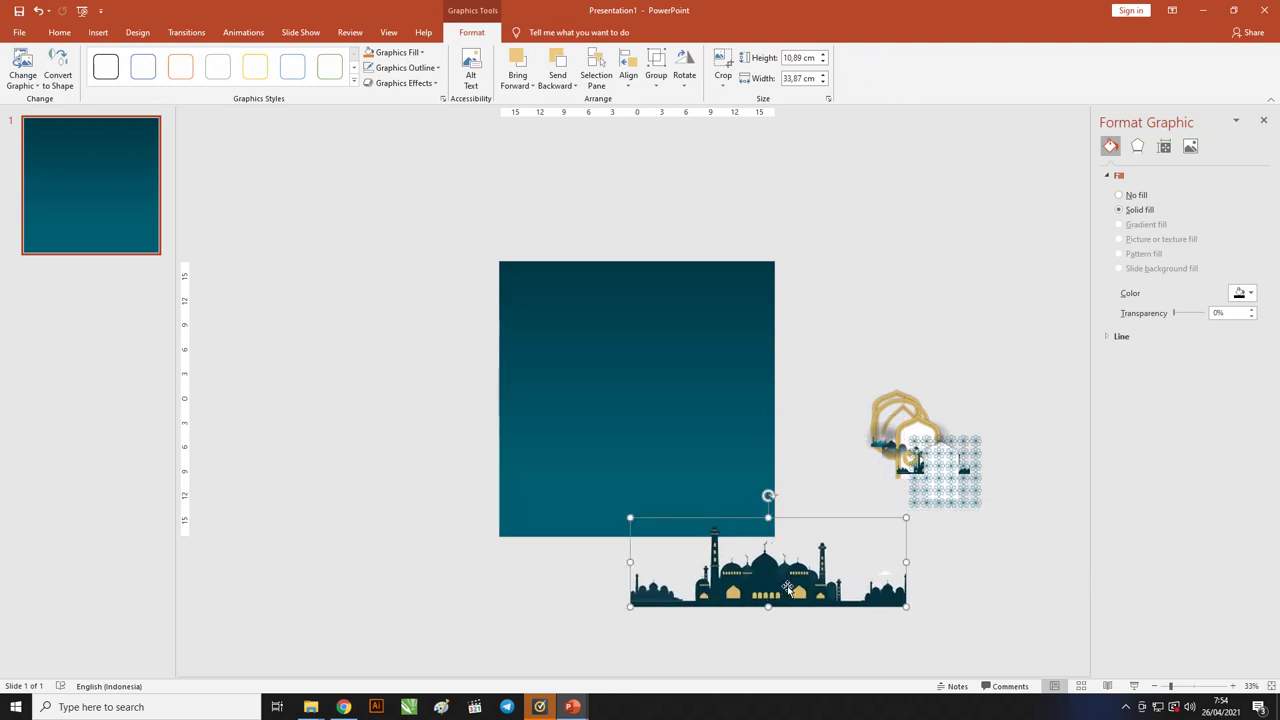
pyautogui.moveTo(796, 598)
pyautogui.mouseDown()
pyautogui.moveTo(658, 515)
pyautogui.moveTo(672, 527)
pyautogui.mouseUp()
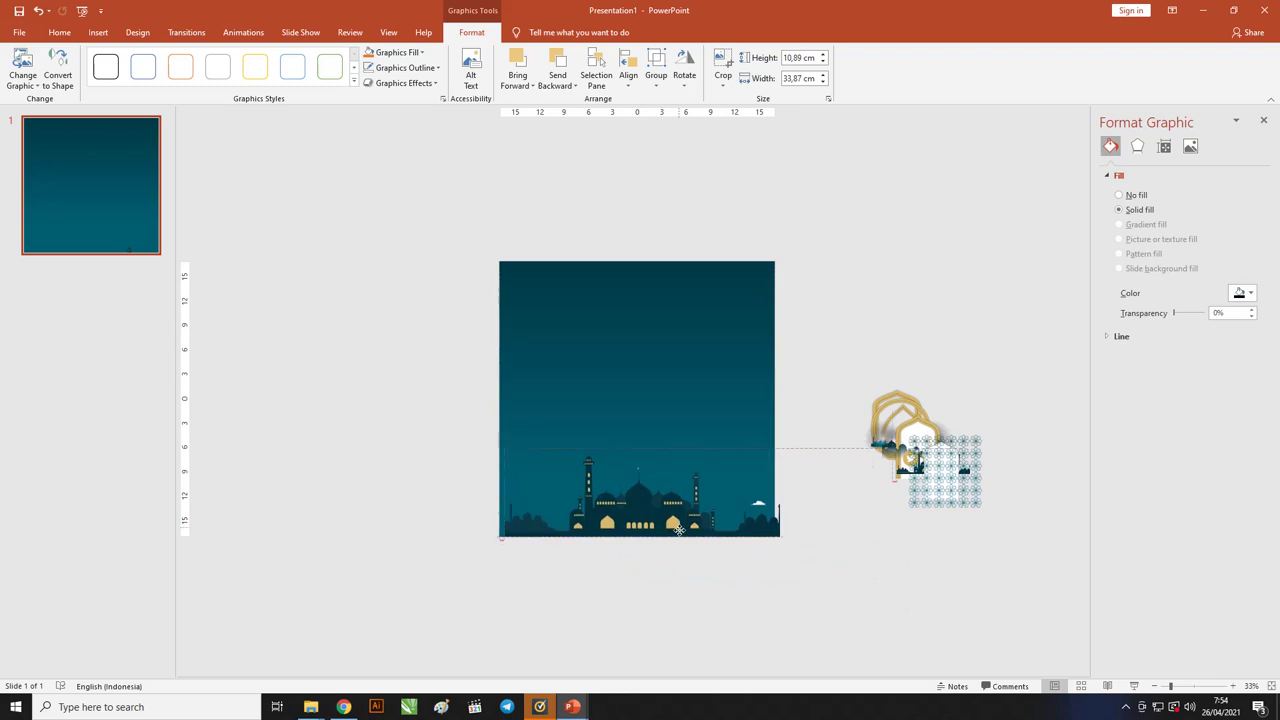
pyautogui.click(894, 563)
pyautogui.click(683, 577)
pyautogui.hotkey('ctrl', 'z')
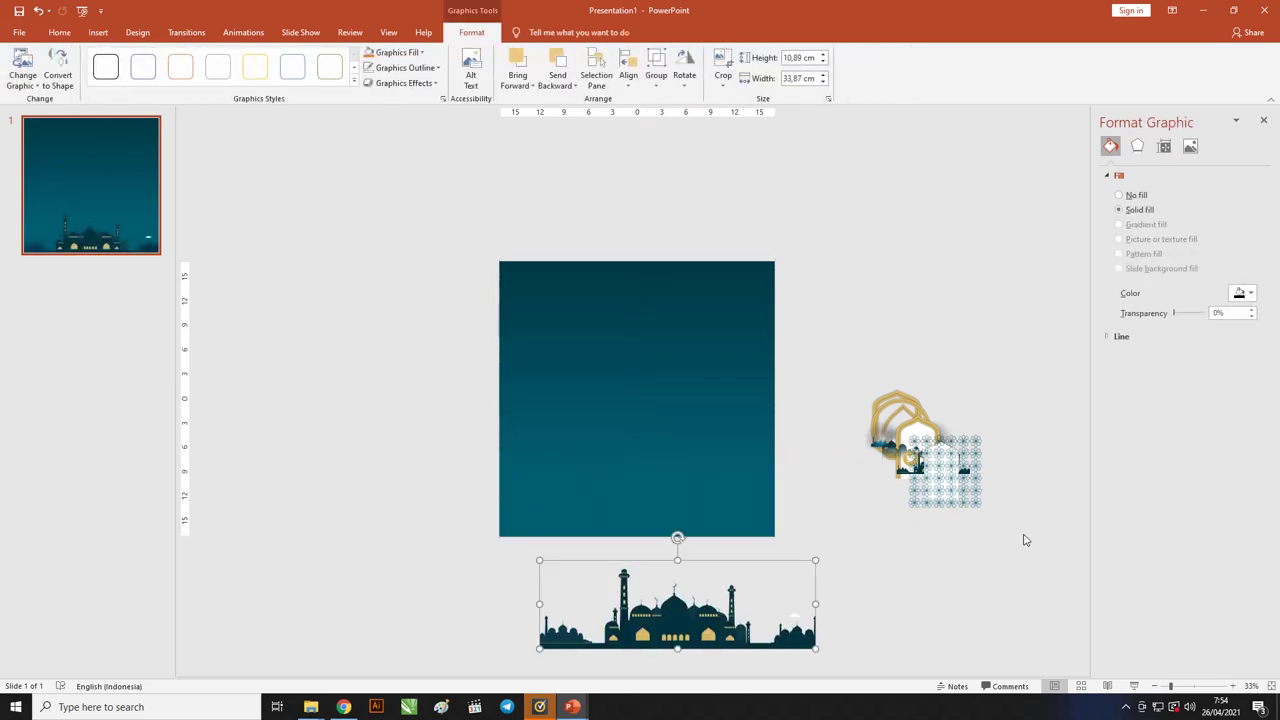
pyautogui.hotkey('ctrl', 'z')
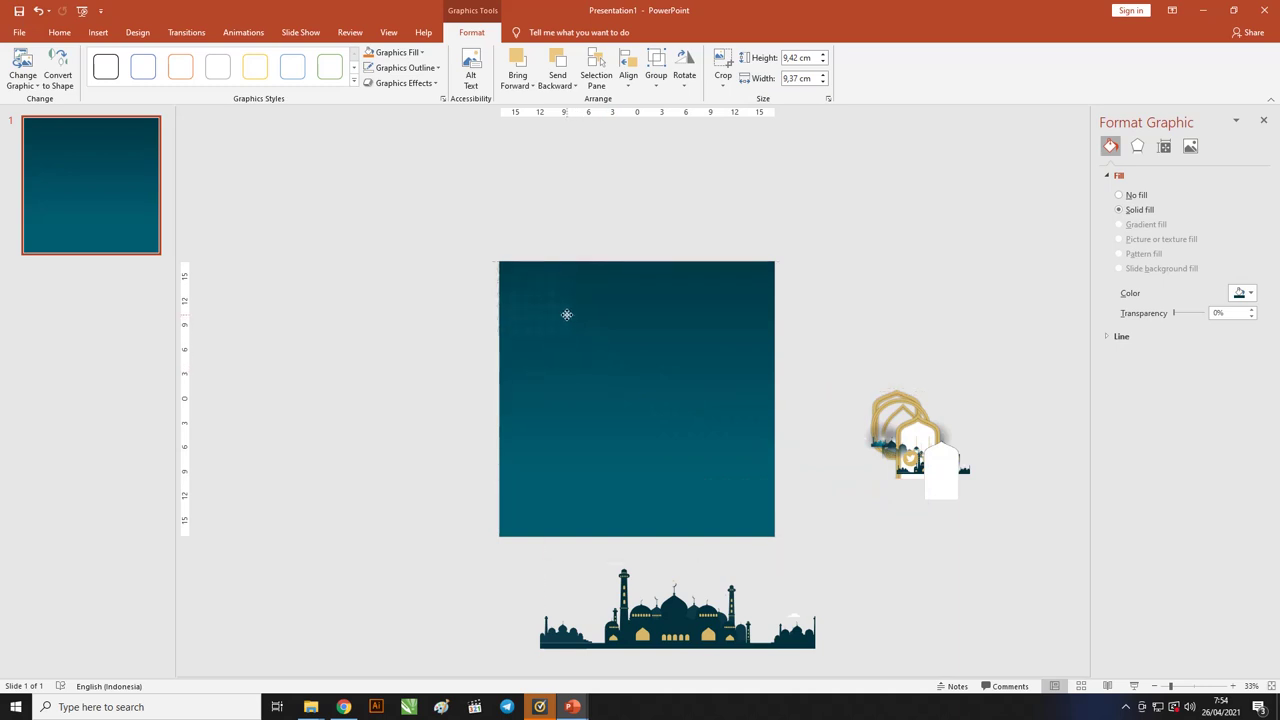
# Step: Stretch the small hidden graphic at the top-left to cover the whole square
pyautogui.click(568, 316)
pyautogui.moveTo(575, 338); pyautogui.dragTo(774, 536)
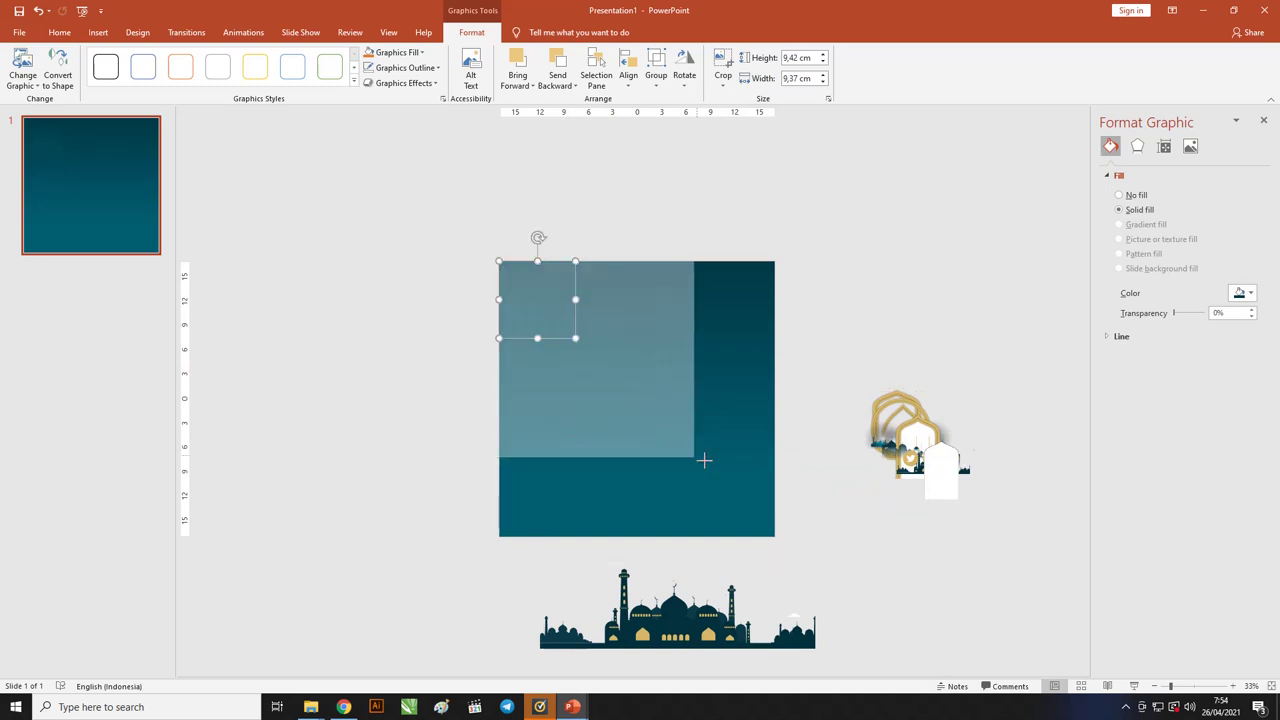
pyautogui.click(816, 412)
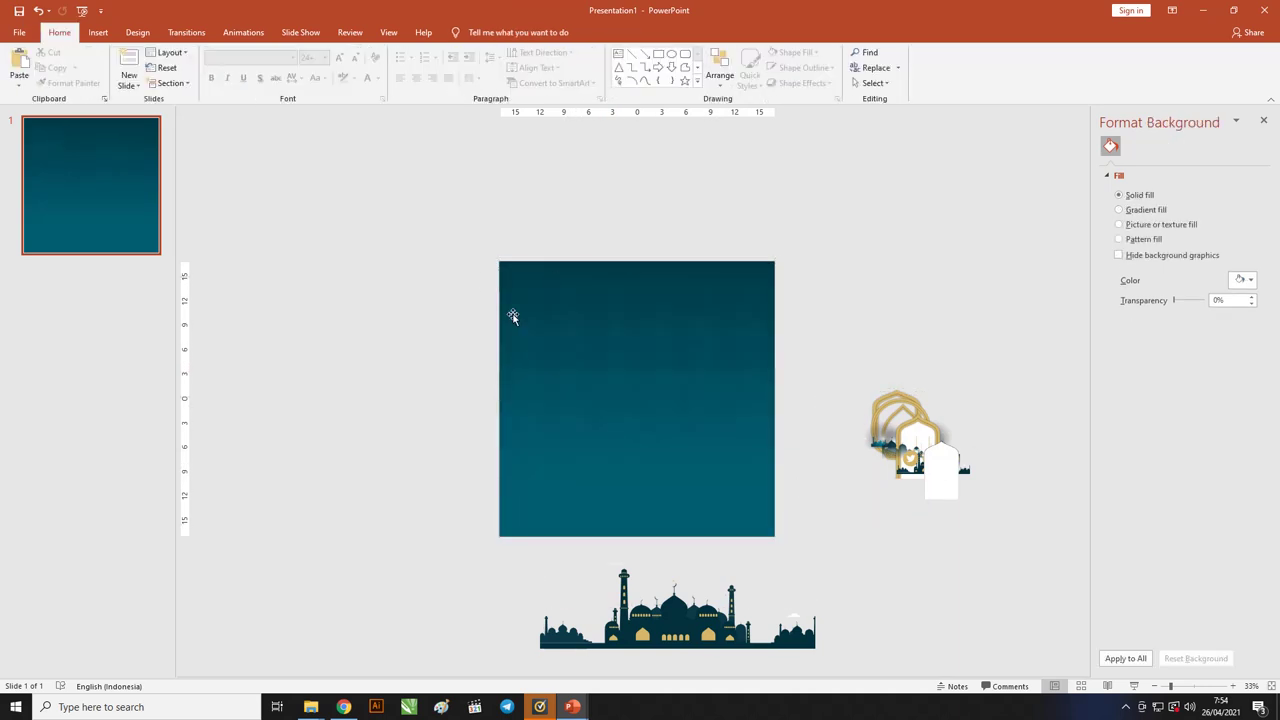
pyautogui.click(646, 380)
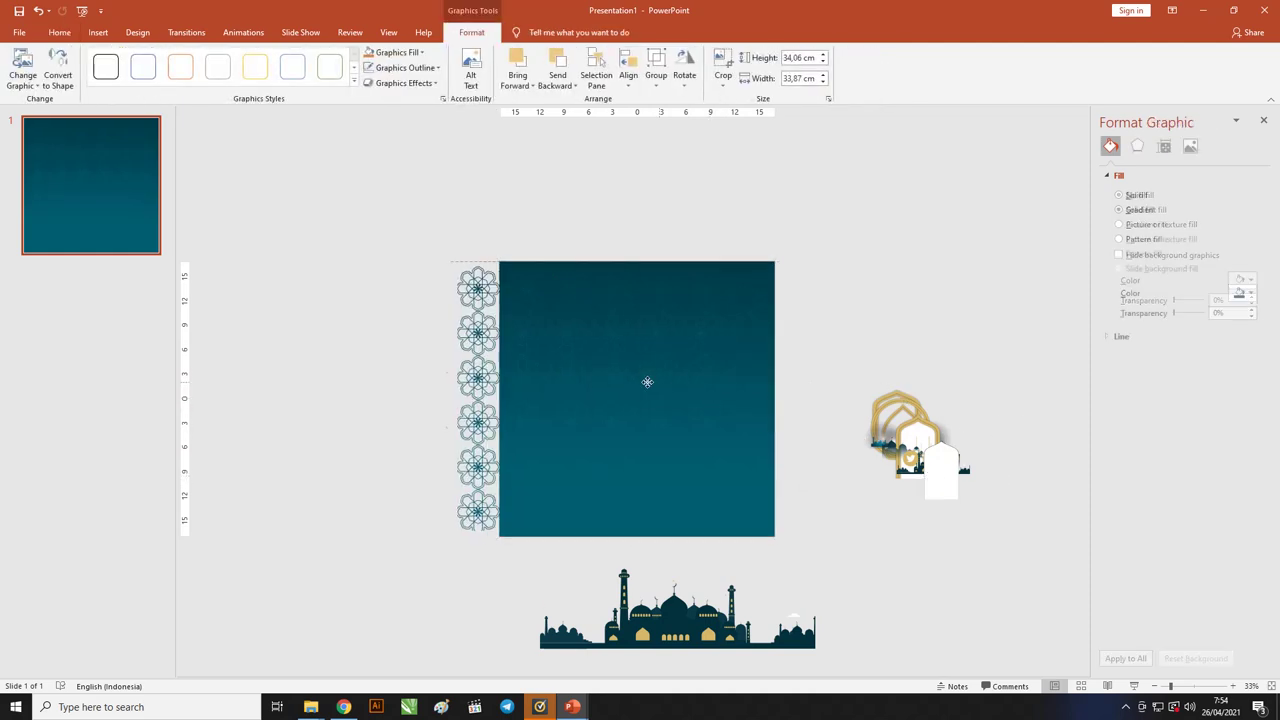
# Step: Shift the teal rectangle's gradient stop to 73% and tuck the flower pattern behind it
pyautogui.click(744, 375)
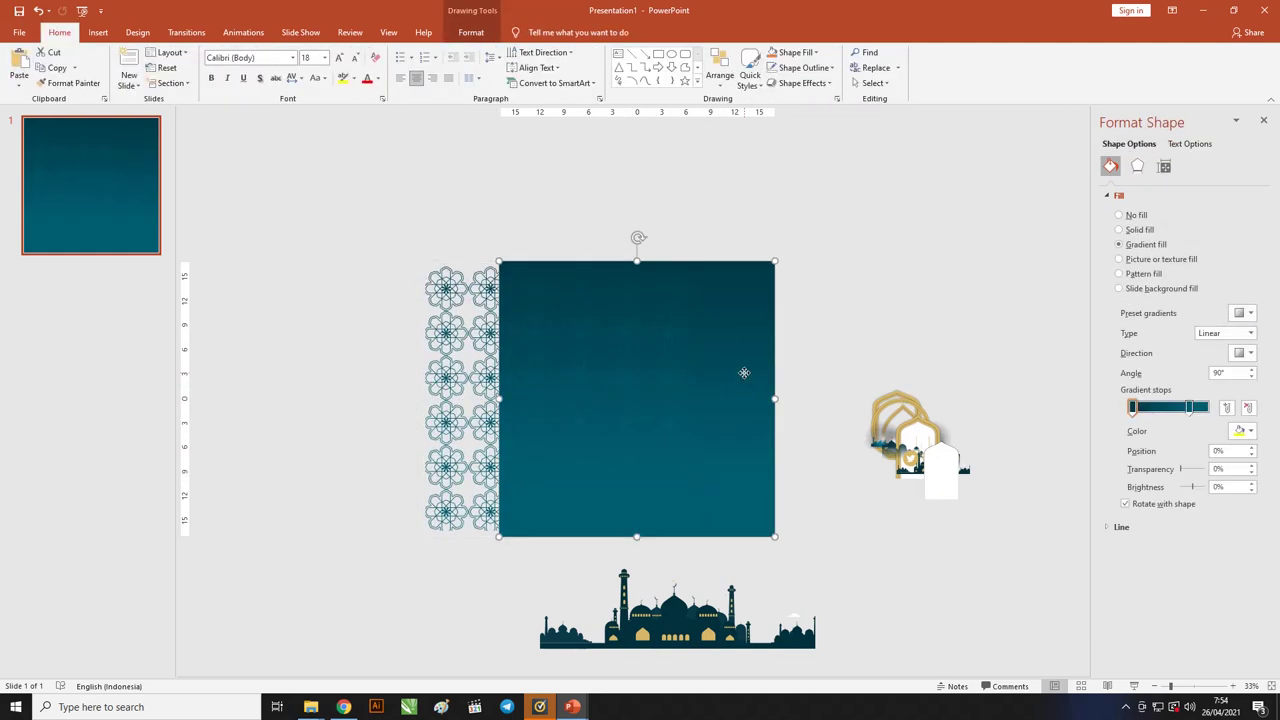
pyautogui.moveTo(1190, 409); pyautogui.dragTo(1201, 407)
pyautogui.moveTo(1201, 407); pyautogui.dragTo(1186, 407)
pyautogui.moveTo(531, 360)
pyautogui.mouseDown()
pyautogui.moveTo(606, 342)
pyautogui.moveTo(651, 351)
pyautogui.mouseUp()
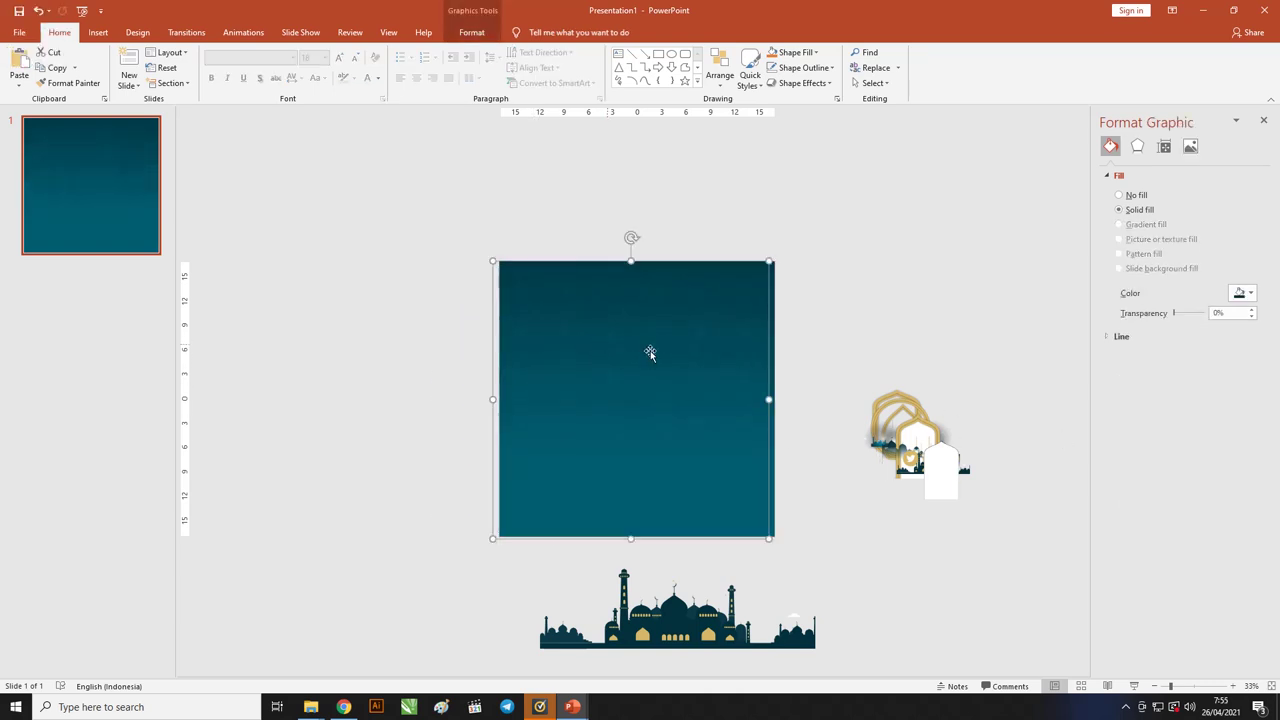
# Step: Center the slide-covering mosque skyline graphic on the slide with Align Center and Align Middle
pyautogui.click(946, 286)
pyautogui.moveTo(734, 394); pyautogui.dragTo(740, 393)
pyautogui.click(823, 386)
pyautogui.click(750, 366)
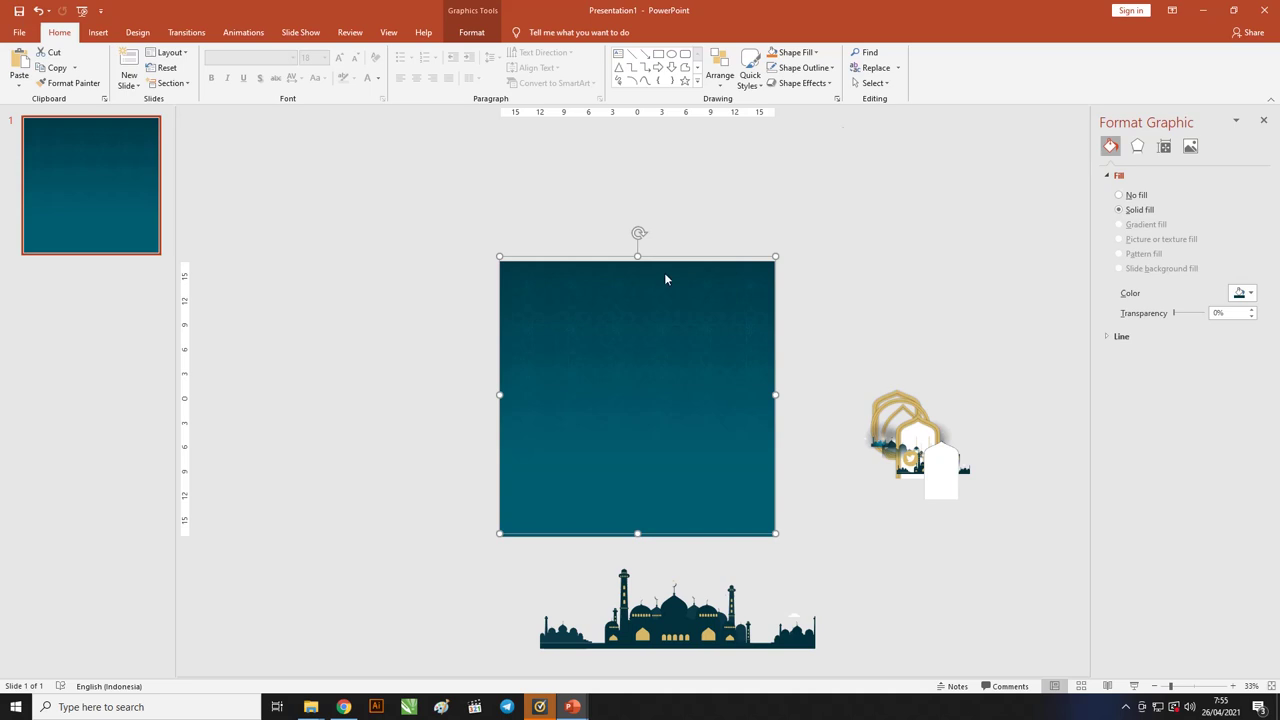
pyautogui.click(469, 35)
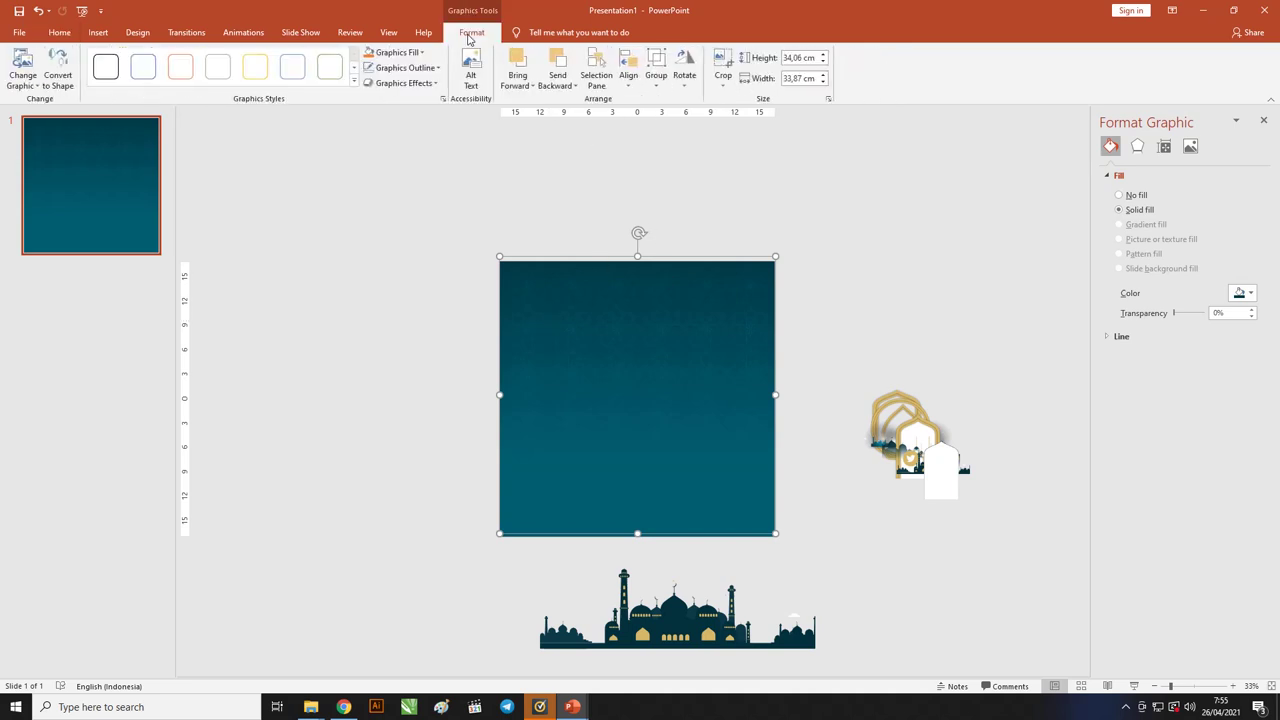
pyautogui.click(628, 75)
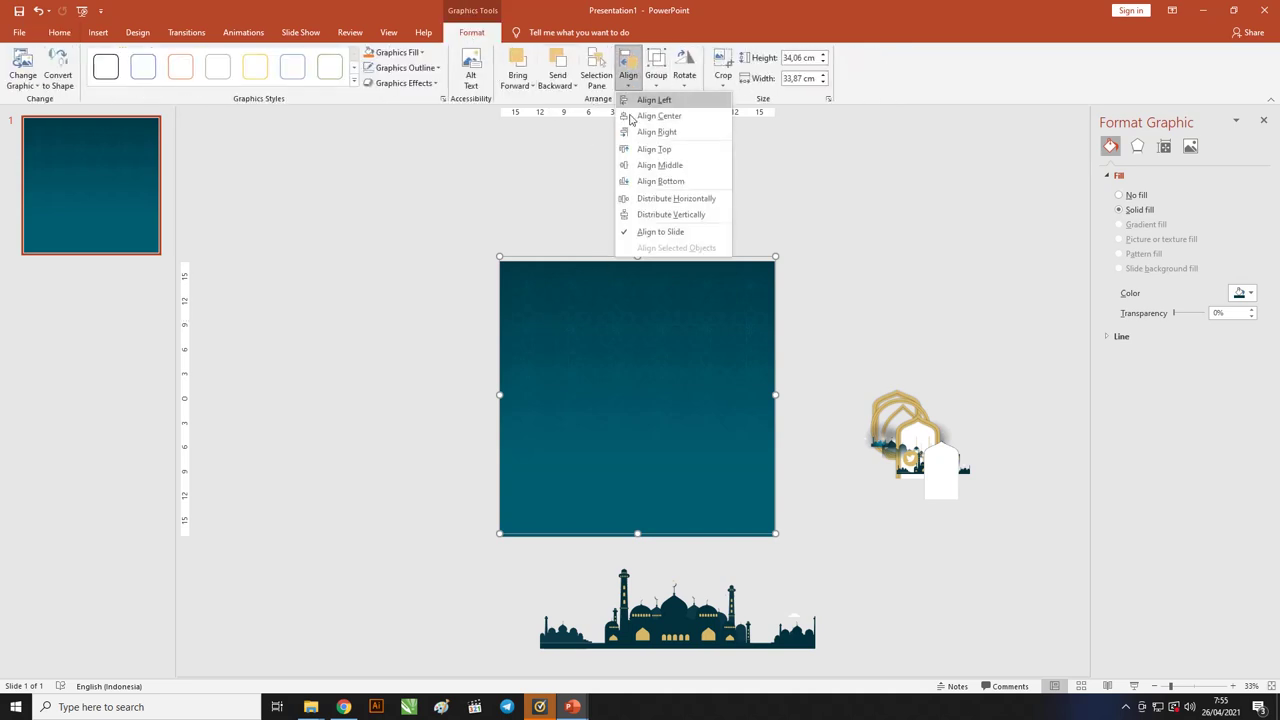
pyautogui.click(640, 116)
pyautogui.click(628, 75)
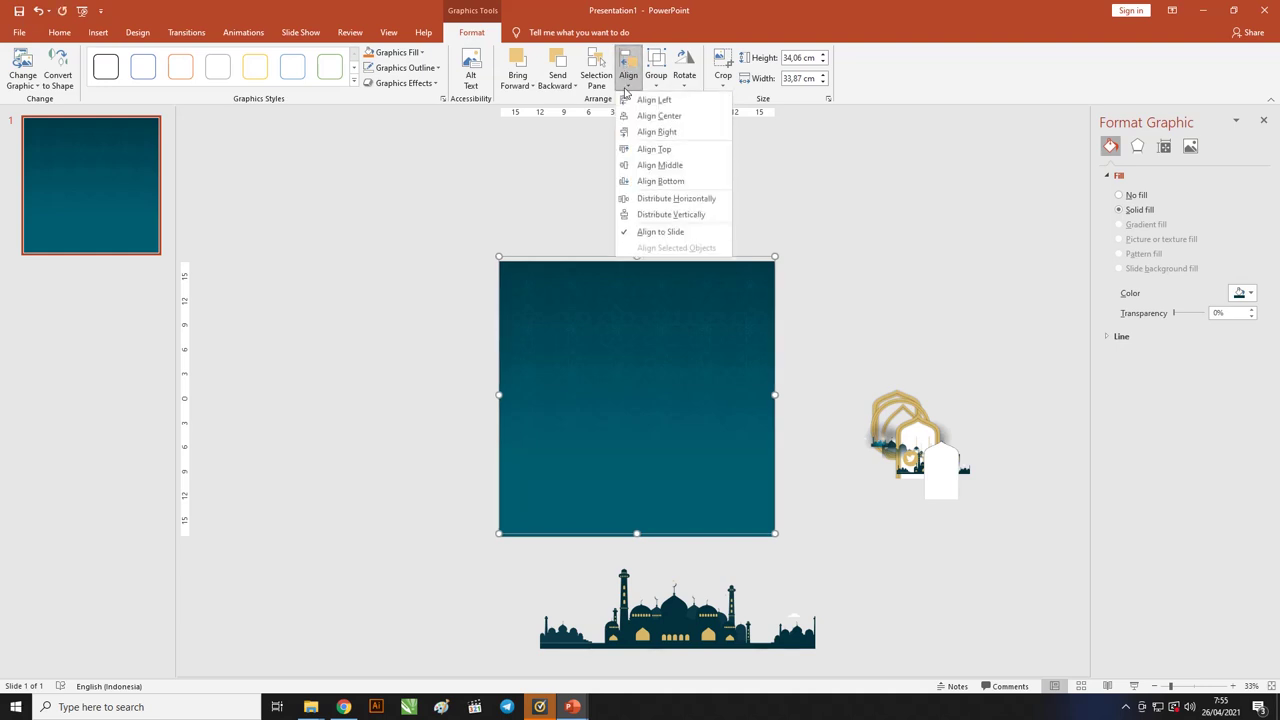
pyautogui.click(655, 166)
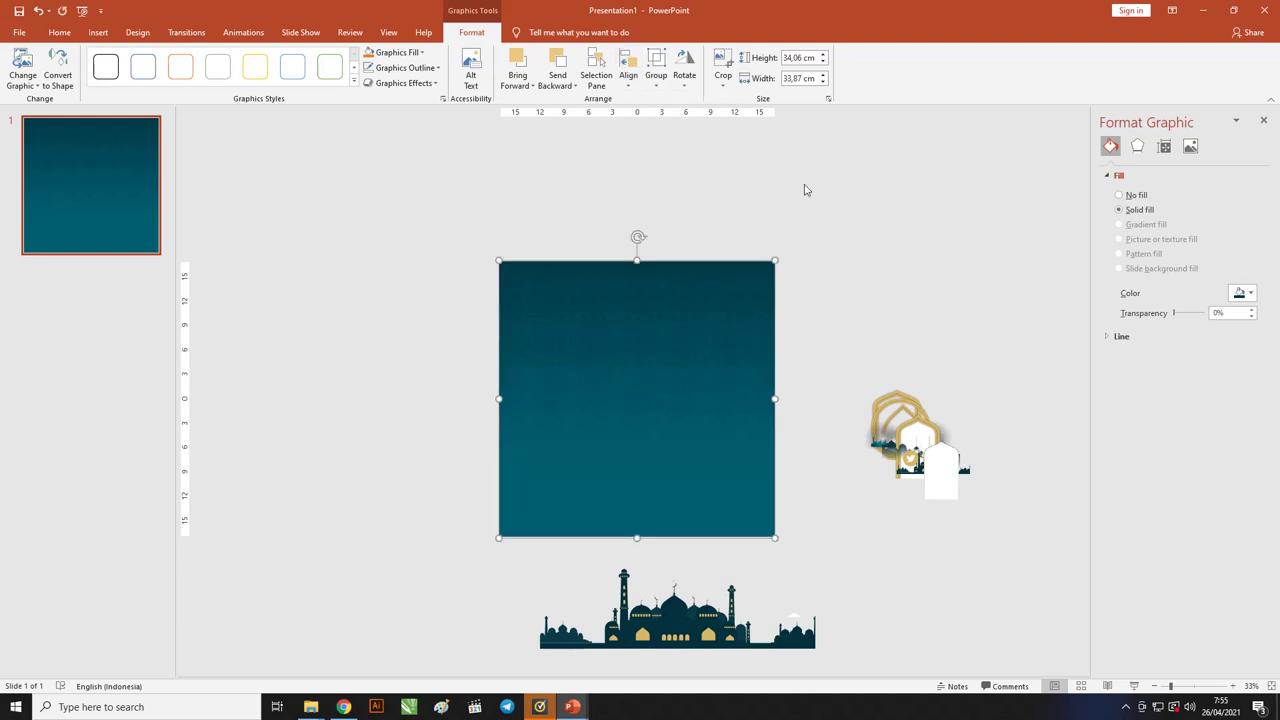
pyautogui.click(923, 265)
# Step: Send the mosque silhouette graphic to the back of the stacking order
pyautogui.moveTo(694, 615); pyautogui.dragTo(649, 504)
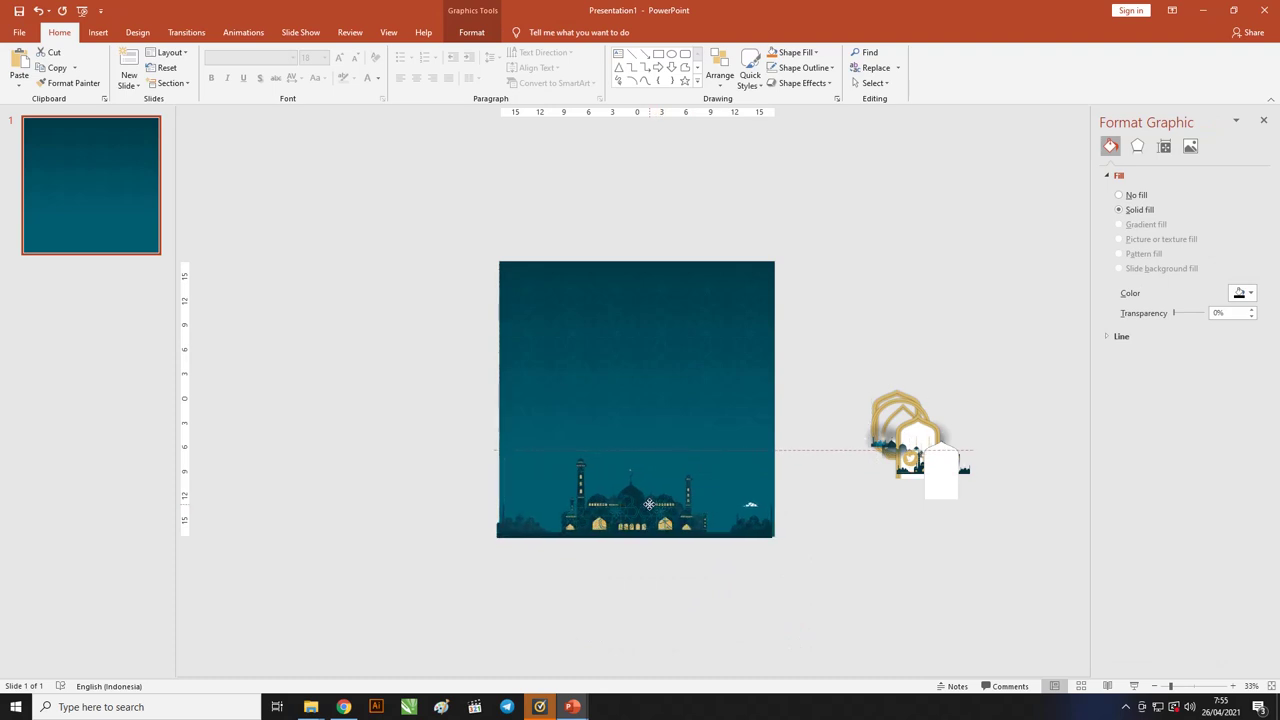
pyautogui.moveTo(649, 504); pyautogui.dragTo(799, 597)
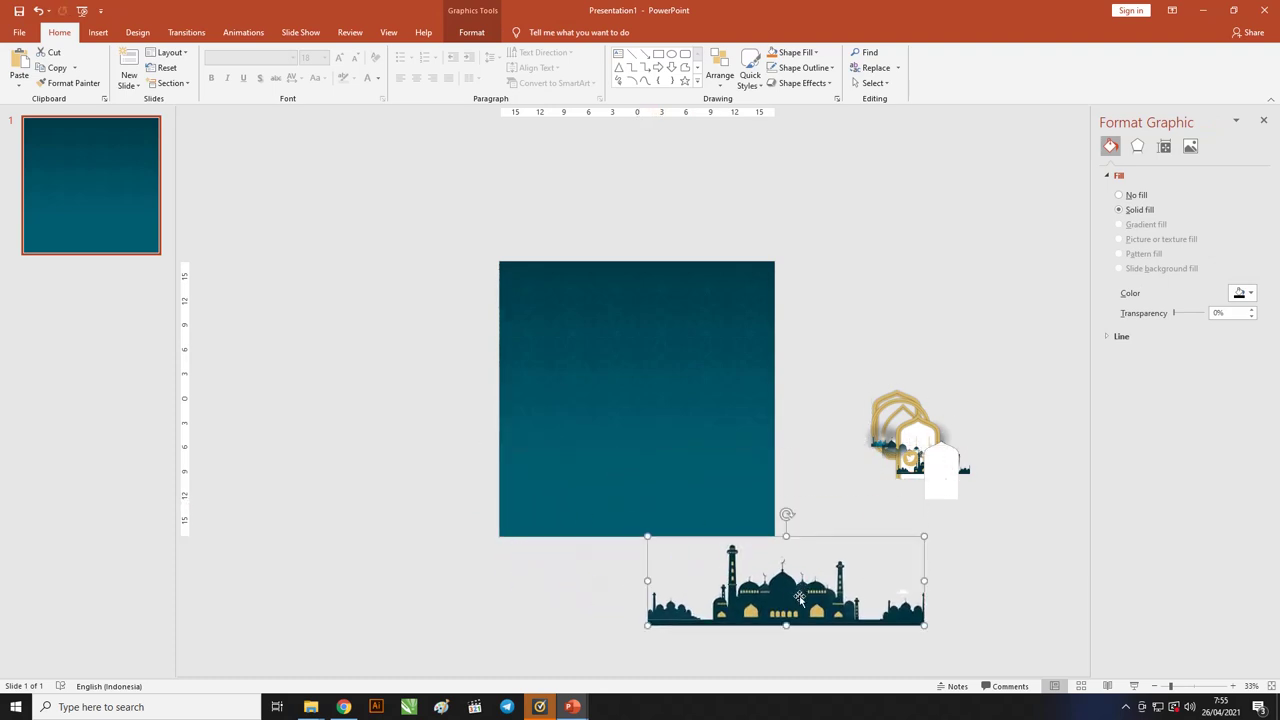
pyautogui.rightClick(805, 597)
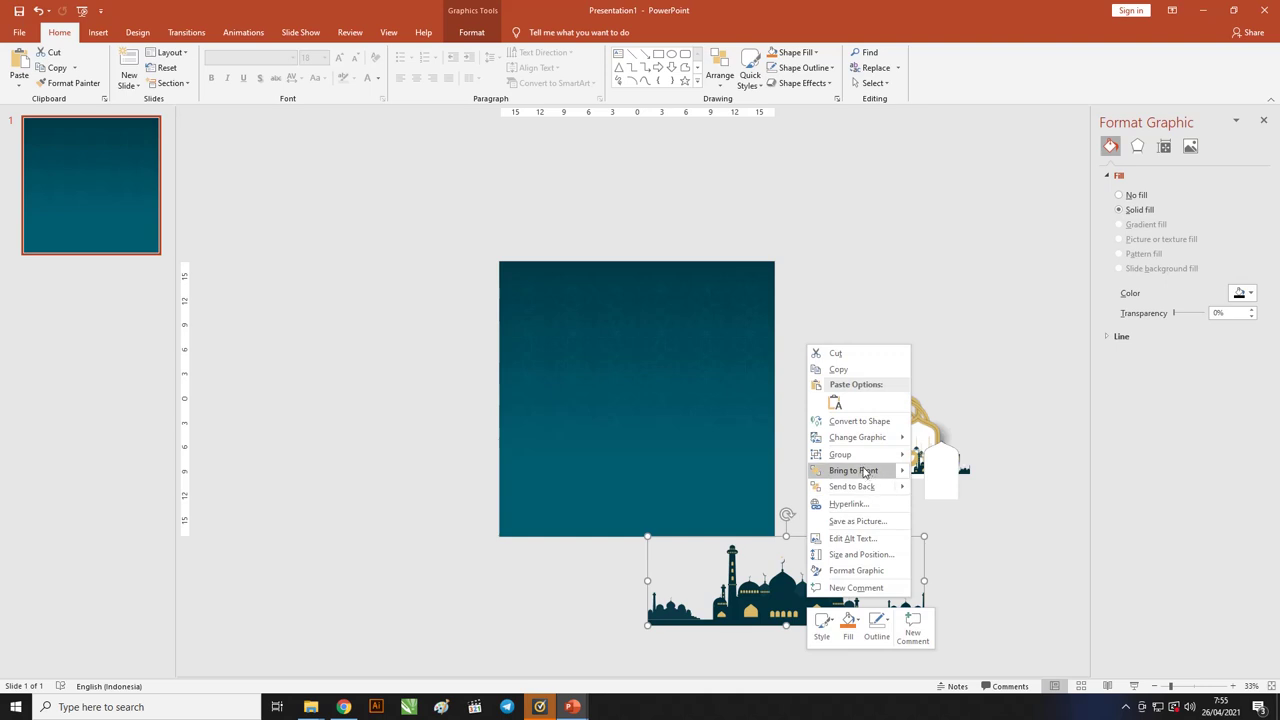
pyautogui.click(870, 487)
# Step: Align the mosque silhouette to the slide's horizontal center and bottom edge
pyautogui.moveTo(833, 607); pyautogui.dragTo(684, 523)
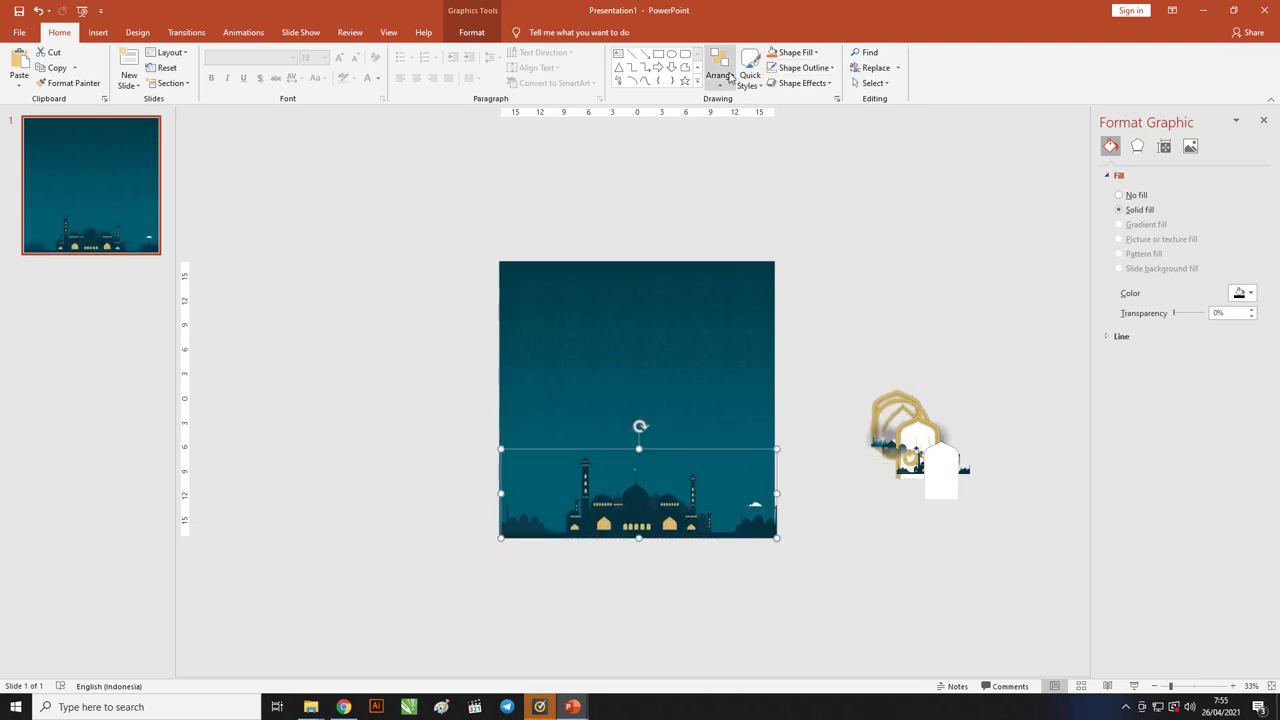
pyautogui.click(472, 32)
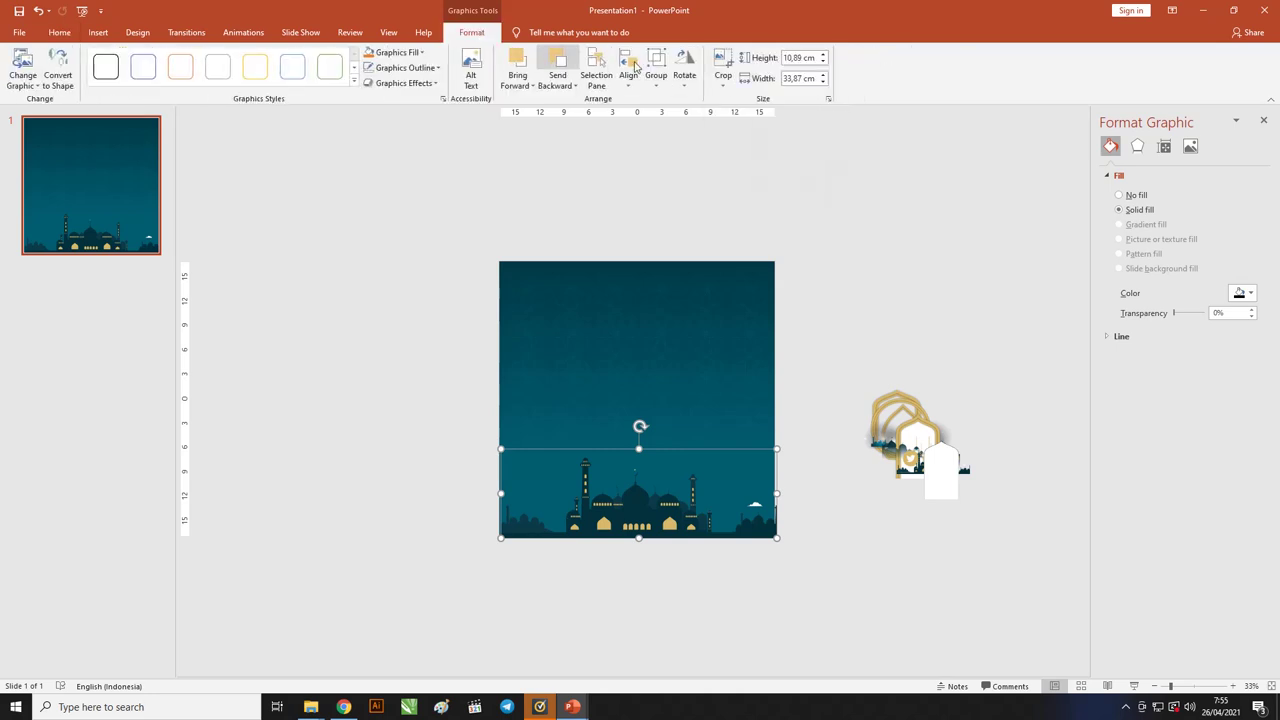
pyautogui.click(628, 72)
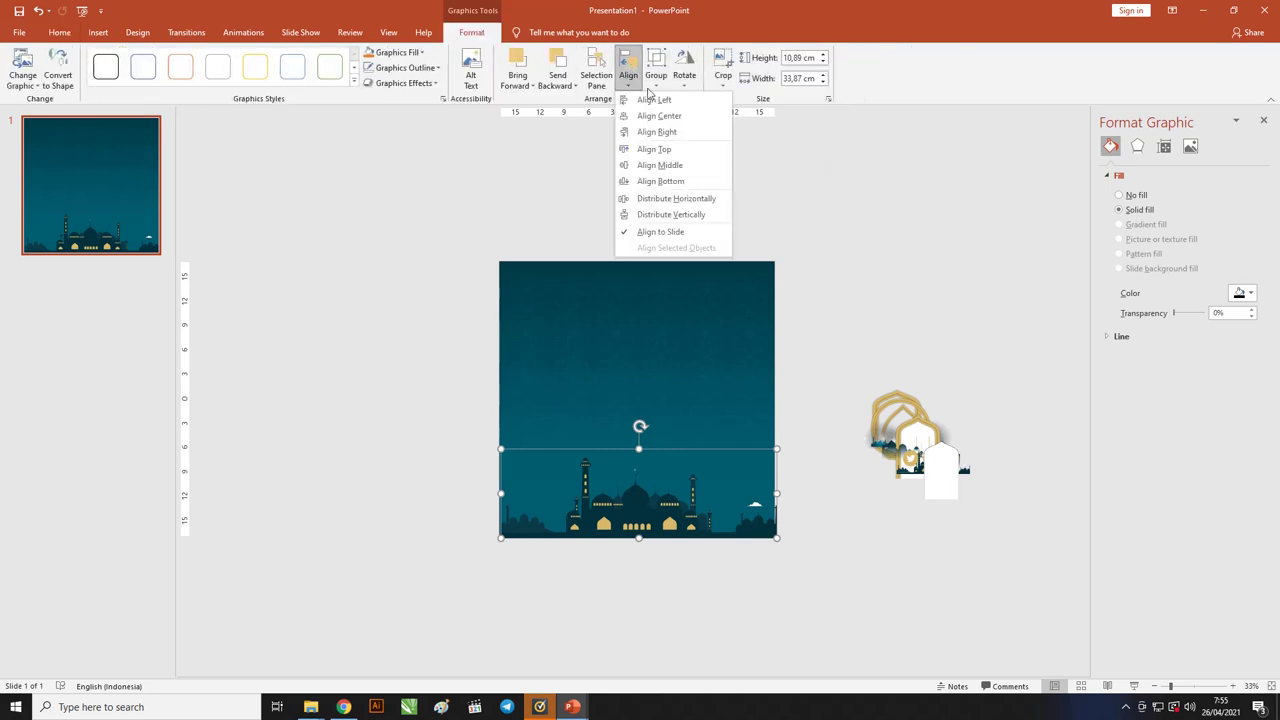
pyautogui.click(659, 116)
pyautogui.click(628, 72)
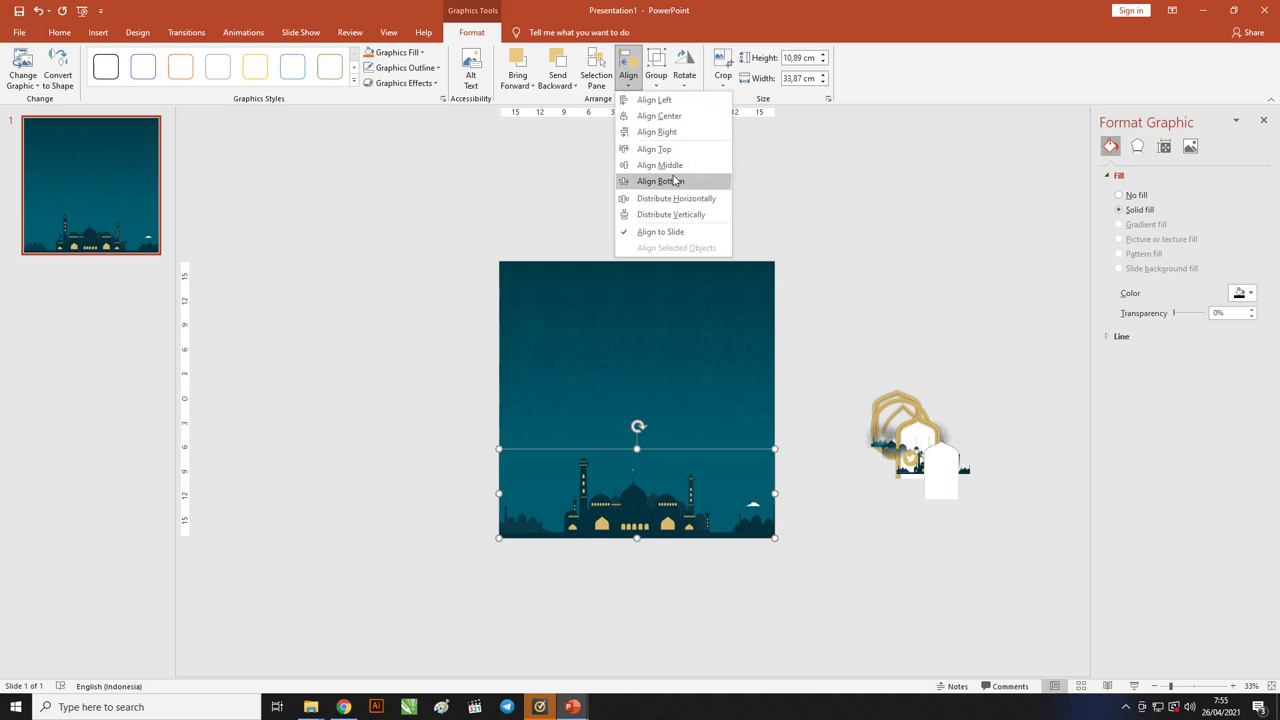
pyautogui.click(675, 181)
pyautogui.click(888, 224)
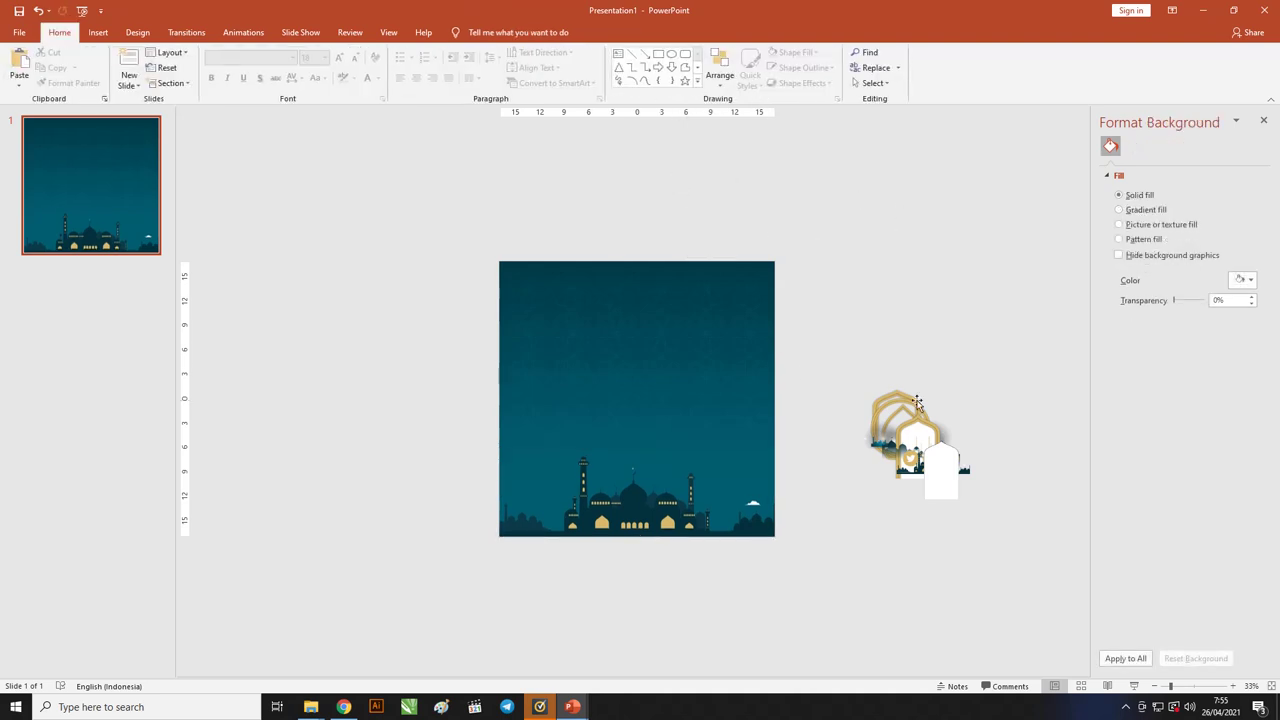
# Step: Pull the white arch piece out of the cluster and check its grouping options
pyautogui.moveTo(940, 466); pyautogui.dragTo(811, 256)
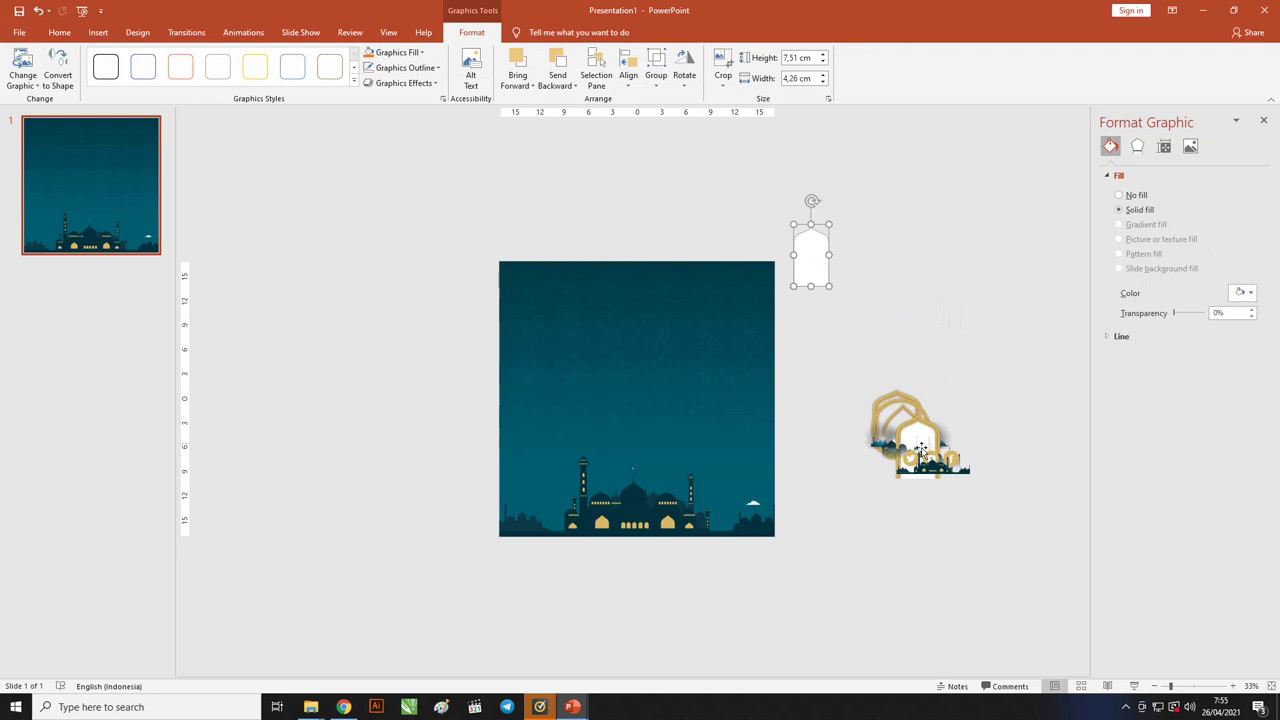
pyautogui.moveTo(956, 285)
pyautogui.mouseDown()
pyautogui.moveTo(891, 497)
pyautogui.moveTo(945, 470)
pyautogui.mouseUp()
pyautogui.moveTo(1046, 566); pyautogui.dragTo(785, 194)
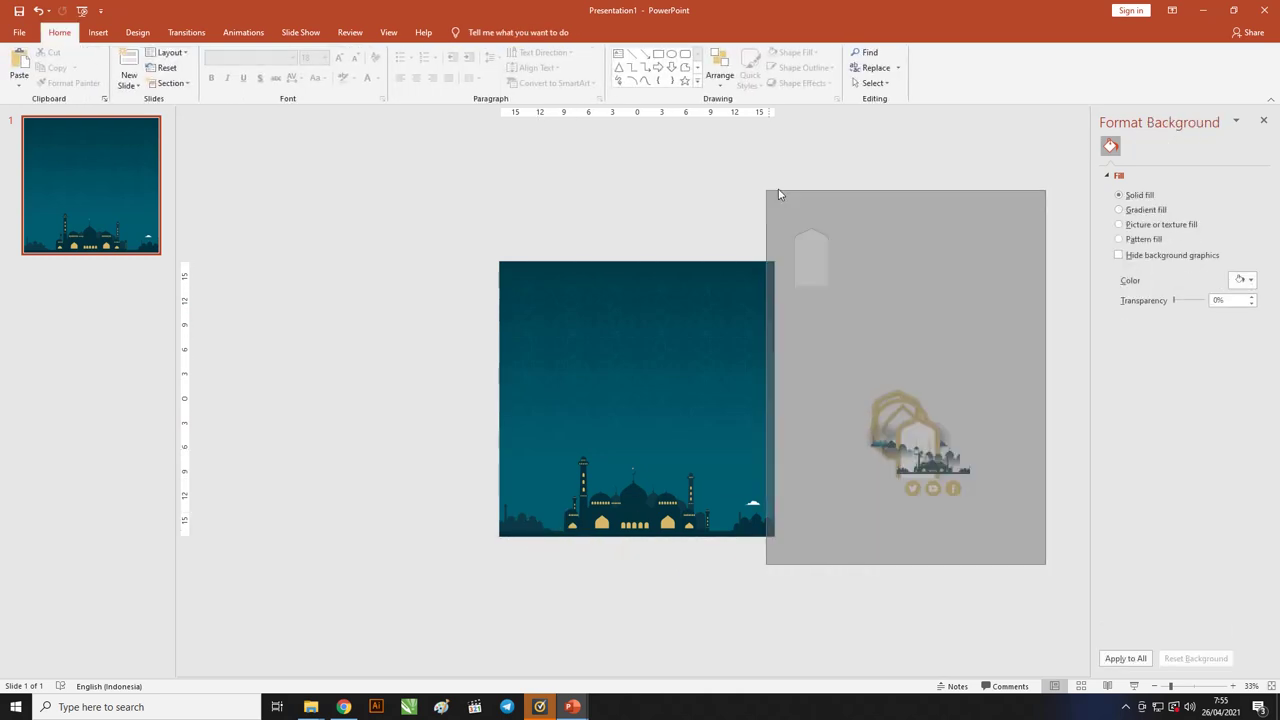
pyautogui.click(812, 248)
pyautogui.rightClick(812, 248)
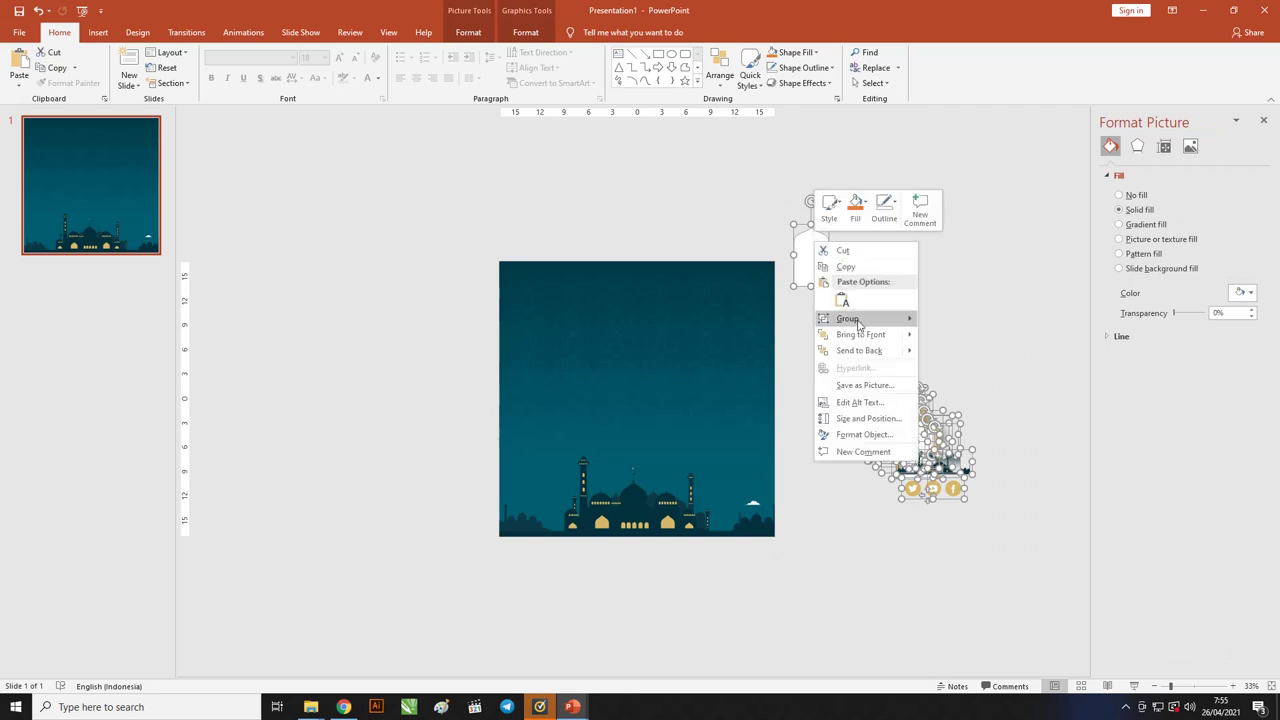
# Step: Move the three gold social icons to the slide's lower-left corner
pyautogui.click(957, 371)
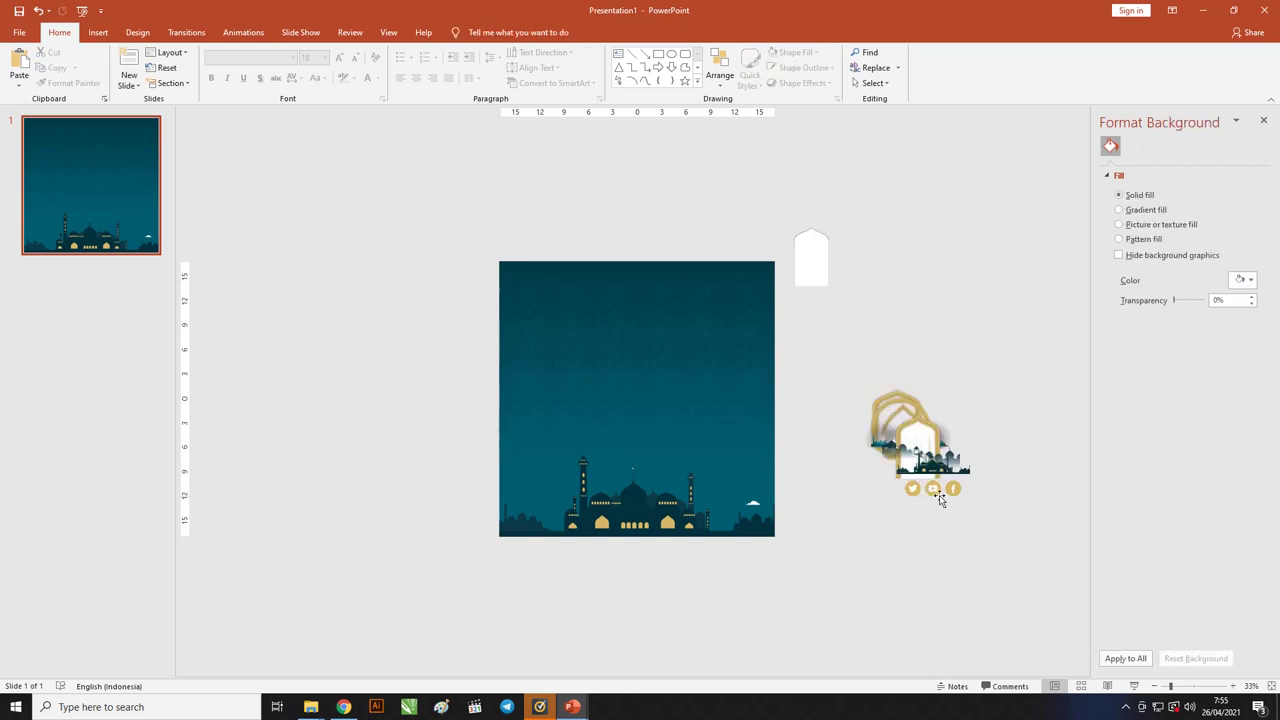
pyautogui.moveTo(934, 487)
pyautogui.mouseDown()
pyautogui.moveTo(655, 530)
pyautogui.moveTo(540, 519)
pyautogui.mouseUp()
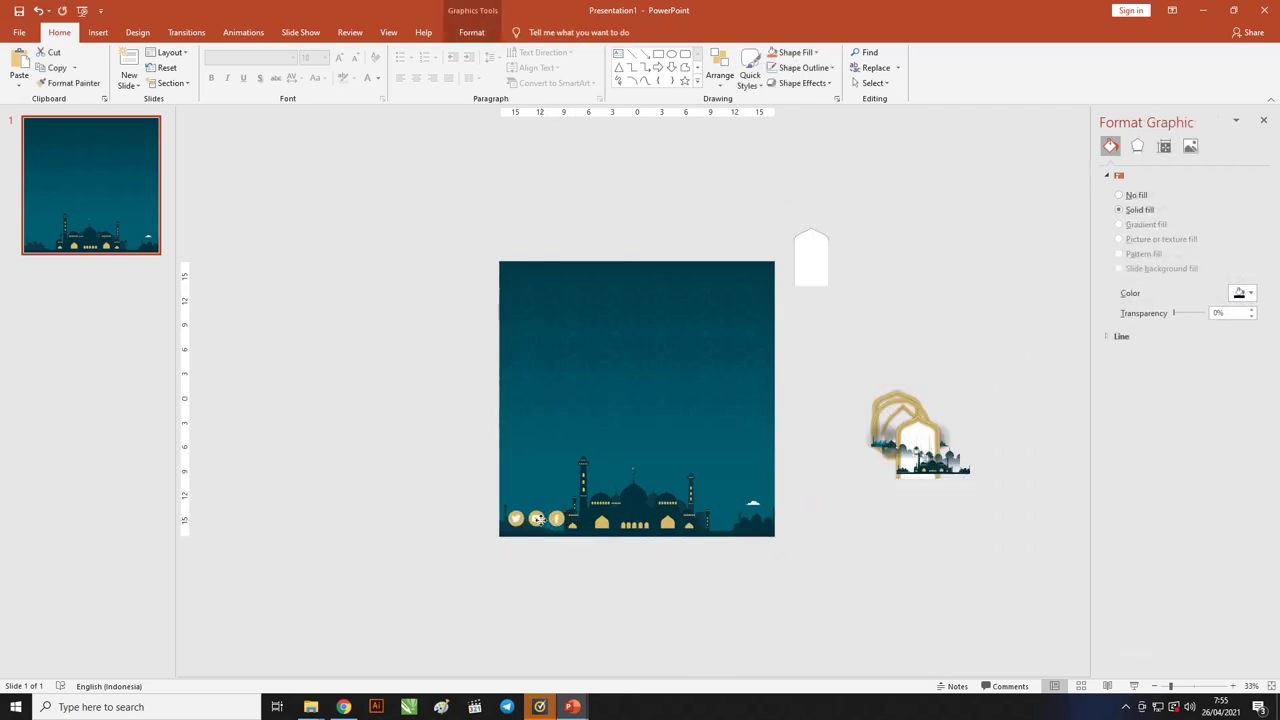
pyautogui.click(957, 486)
pyautogui.moveTo(923, 491); pyautogui.dragTo(922, 575)
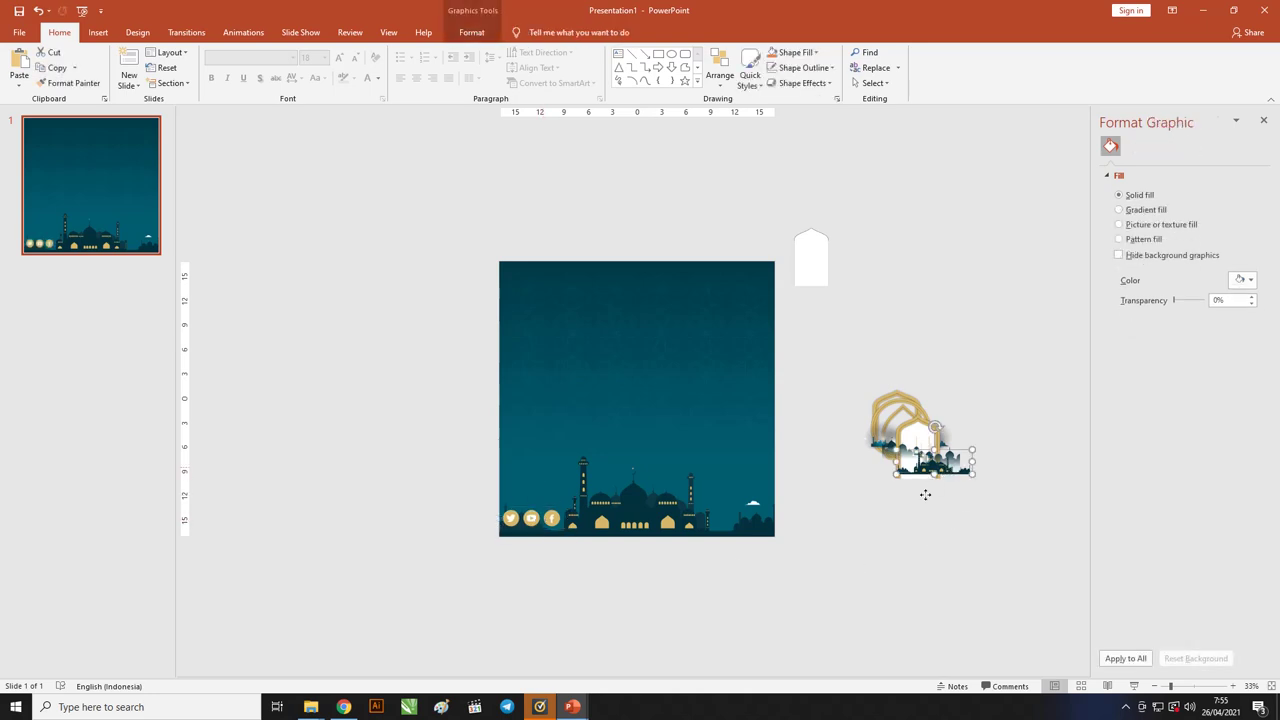
pyautogui.click(957, 503)
# Step: Pull a mosque strip from the arch group and align it to the slide bottom
pyautogui.moveTo(974, 423); pyautogui.dragTo(947, 362)
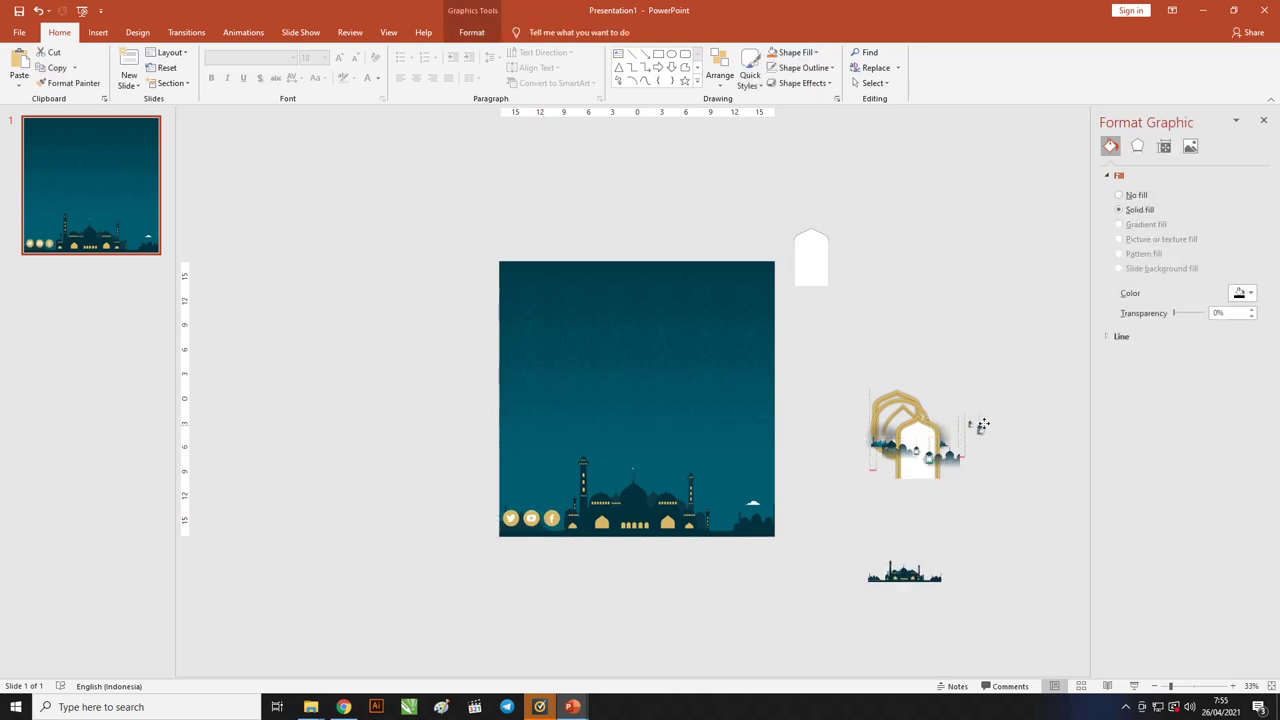
pyautogui.moveTo(965, 460)
pyautogui.mouseDown()
pyautogui.moveTo(570, 423)
pyautogui.moveTo(775, 558)
pyautogui.mouseUp()
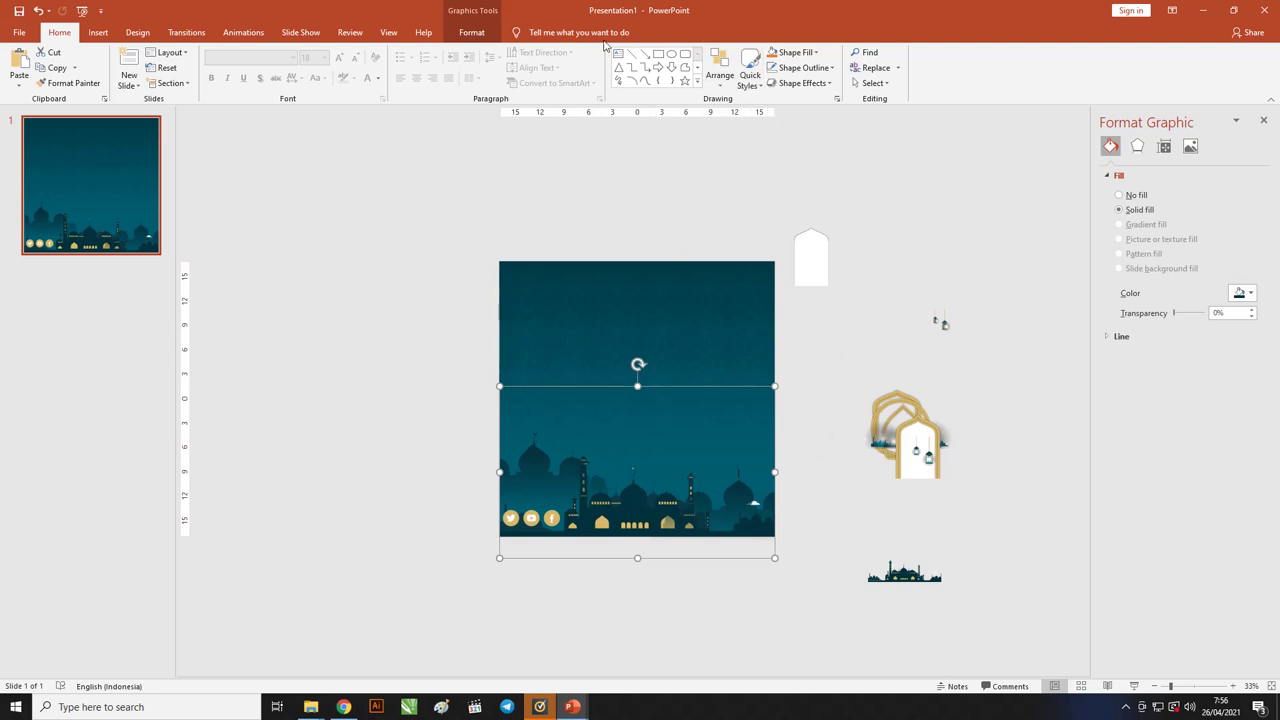
pyautogui.click(471, 32)
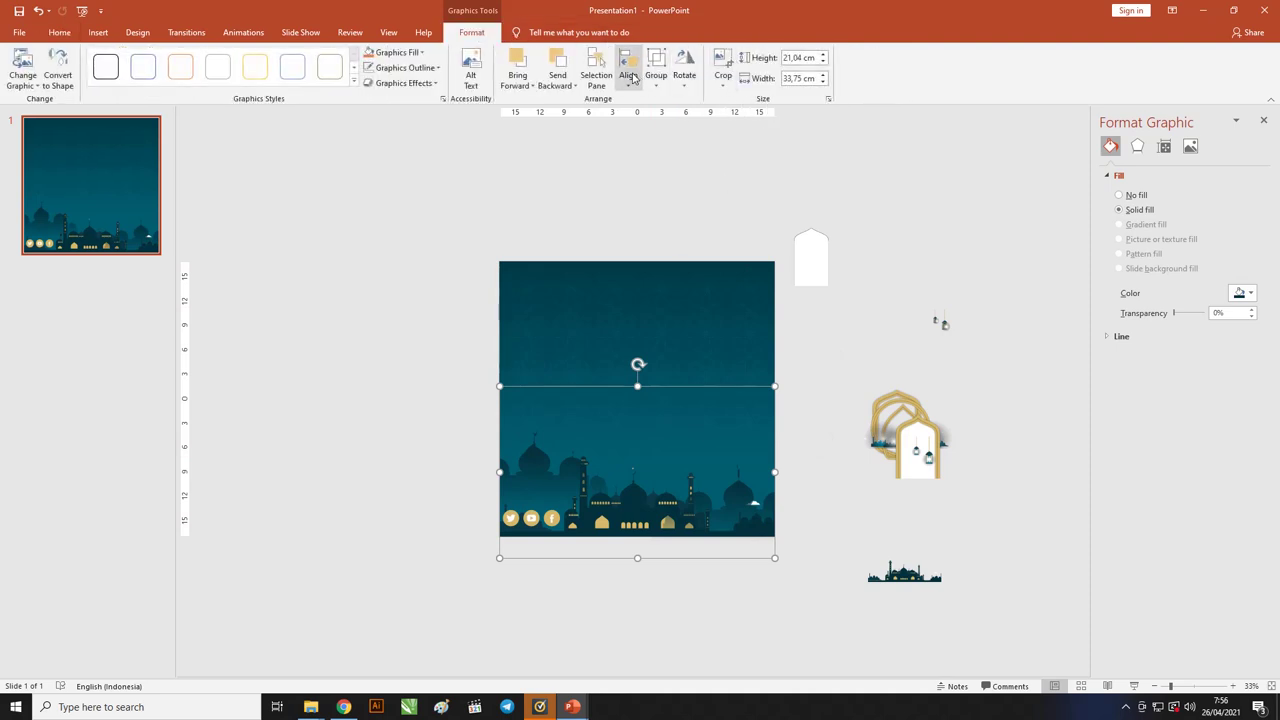
pyautogui.click(630, 77)
pyautogui.click(668, 181)
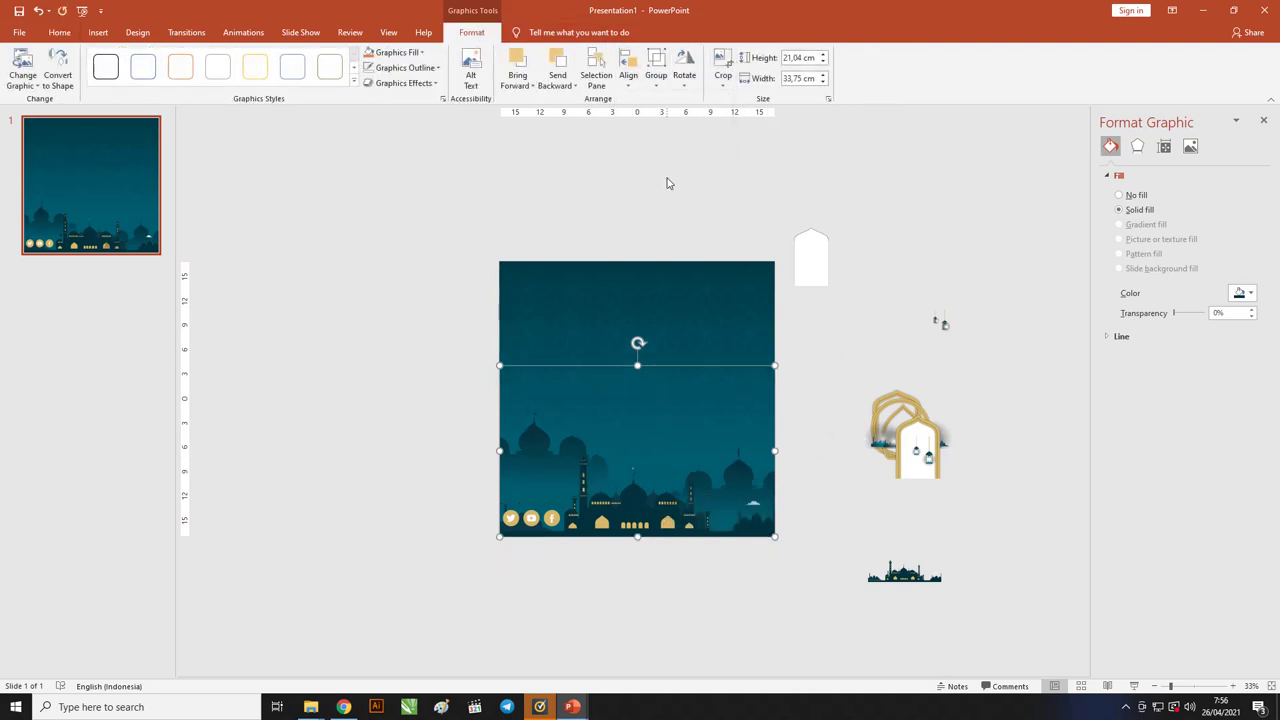
pyautogui.click(900, 277)
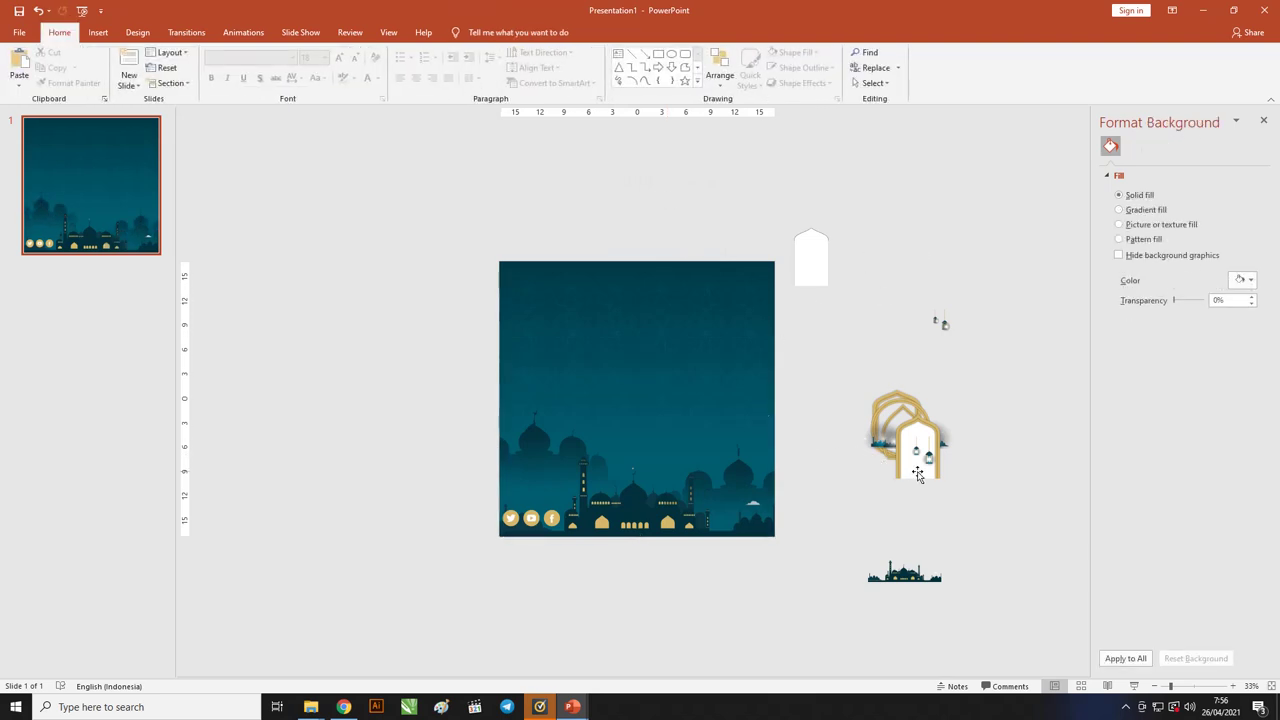
# Step: Hang the two glowing lanterns from the slide's top edge and move the white arch aside
pyautogui.moveTo(926, 458); pyautogui.dragTo(705, 340)
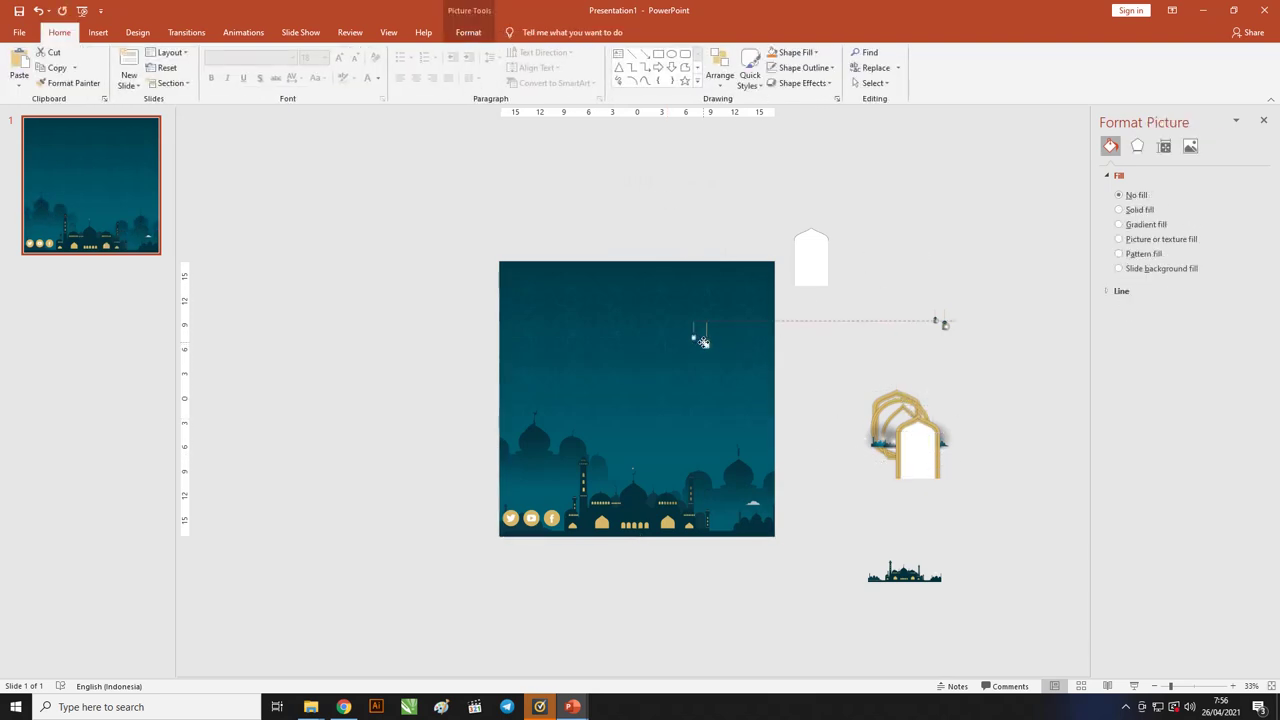
pyautogui.moveTo(716, 354)
pyautogui.mouseDown()
pyautogui.moveTo(784, 428)
pyautogui.moveTo(758, 345)
pyautogui.moveTo(746, 347)
pyautogui.mouseUp()
pyautogui.click(869, 365)
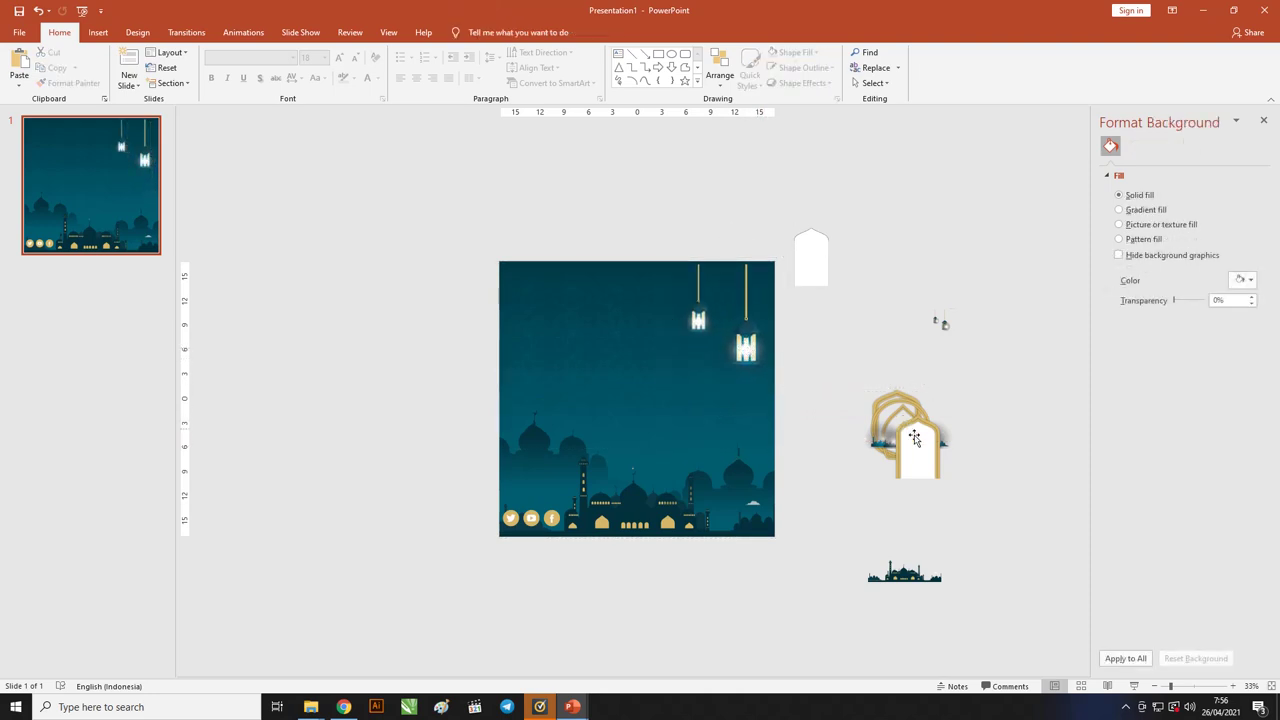
pyautogui.moveTo(916, 450); pyautogui.dragTo(1000, 530)
pyautogui.click(947, 455)
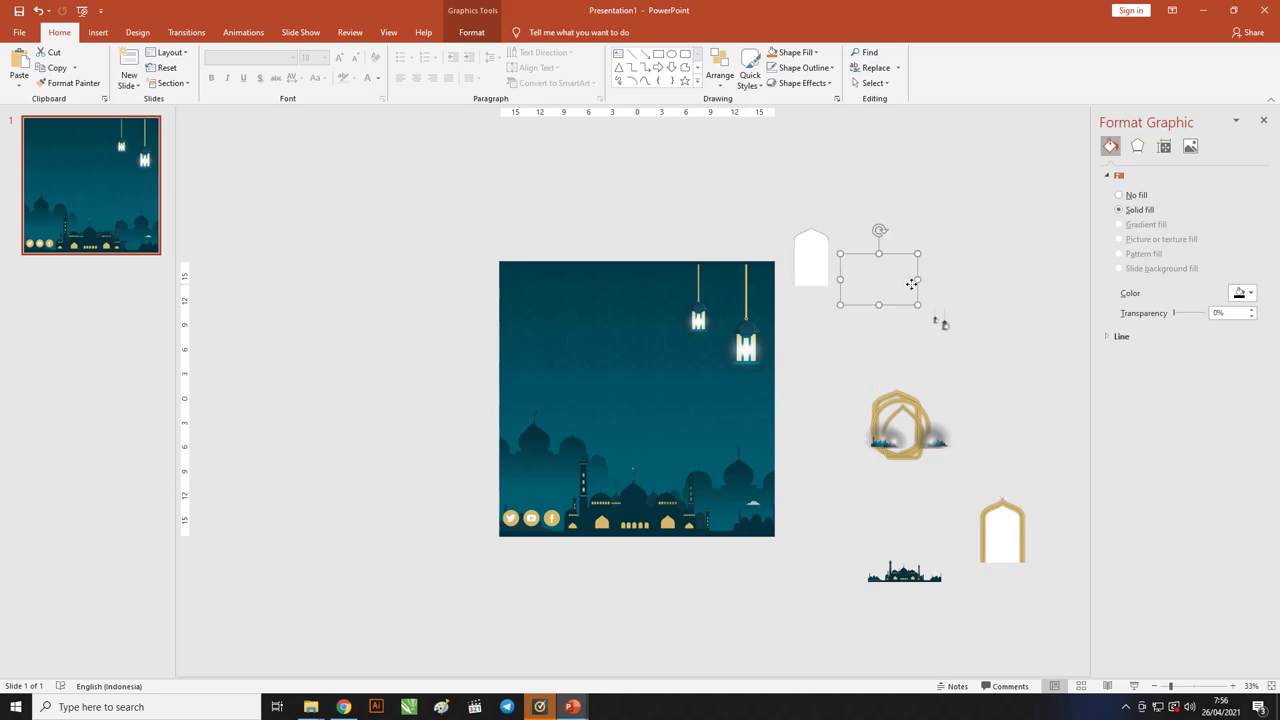
# Step: Stretch the starry sky graphic across the slide, align it to the top, and move the glow graphic down
pyautogui.click(688, 364)
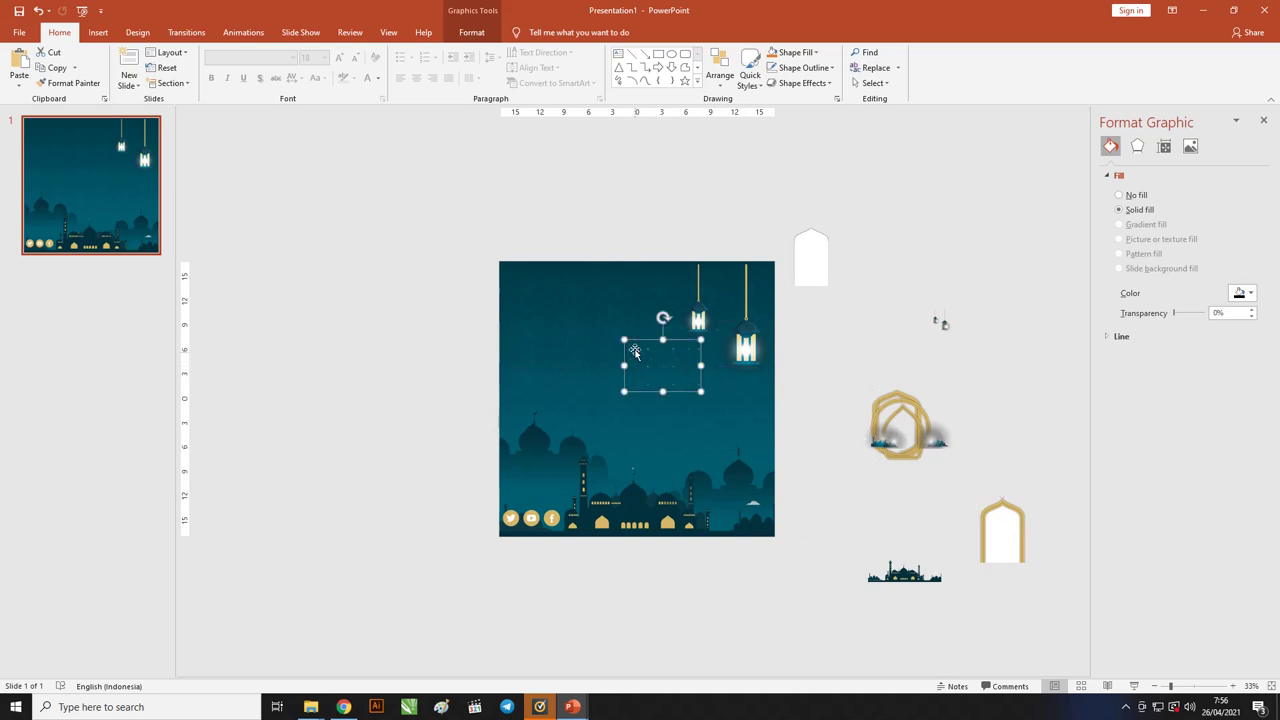
pyautogui.moveTo(624, 340); pyautogui.dragTo(500, 258)
pyautogui.moveTo(699, 392); pyautogui.dragTo(775, 440)
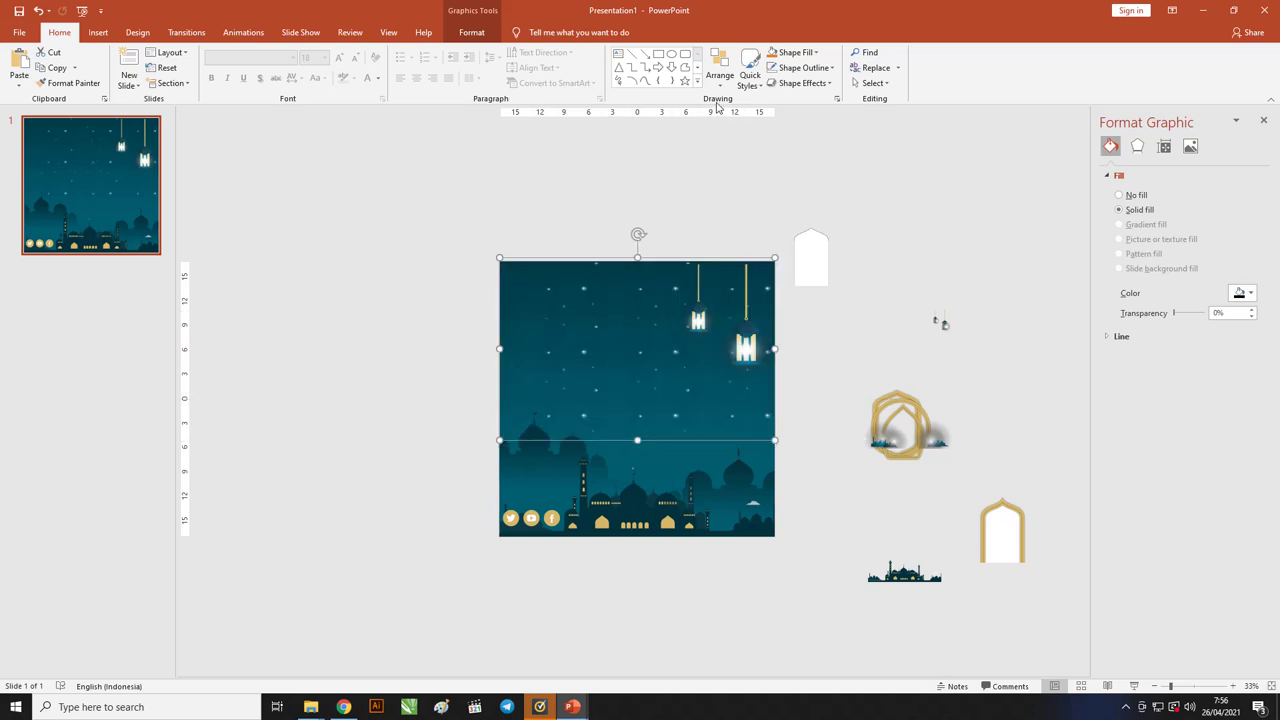
pyautogui.click(471, 32)
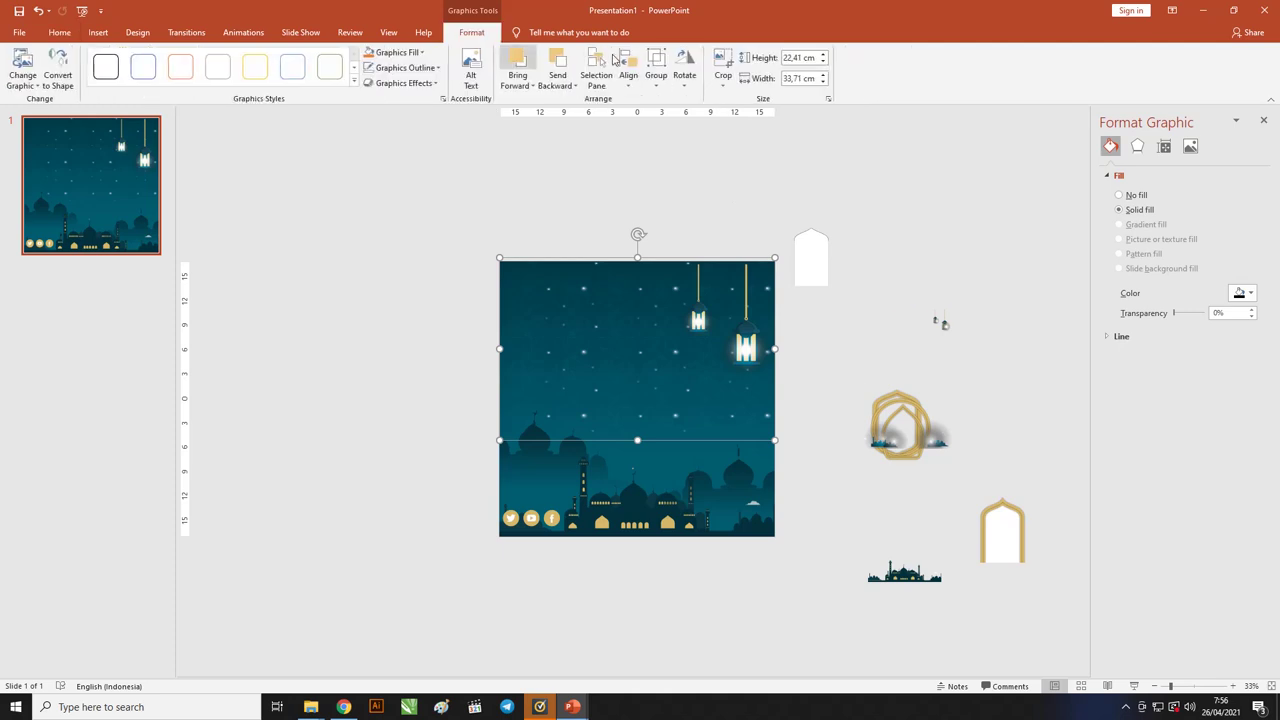
pyautogui.click(630, 84)
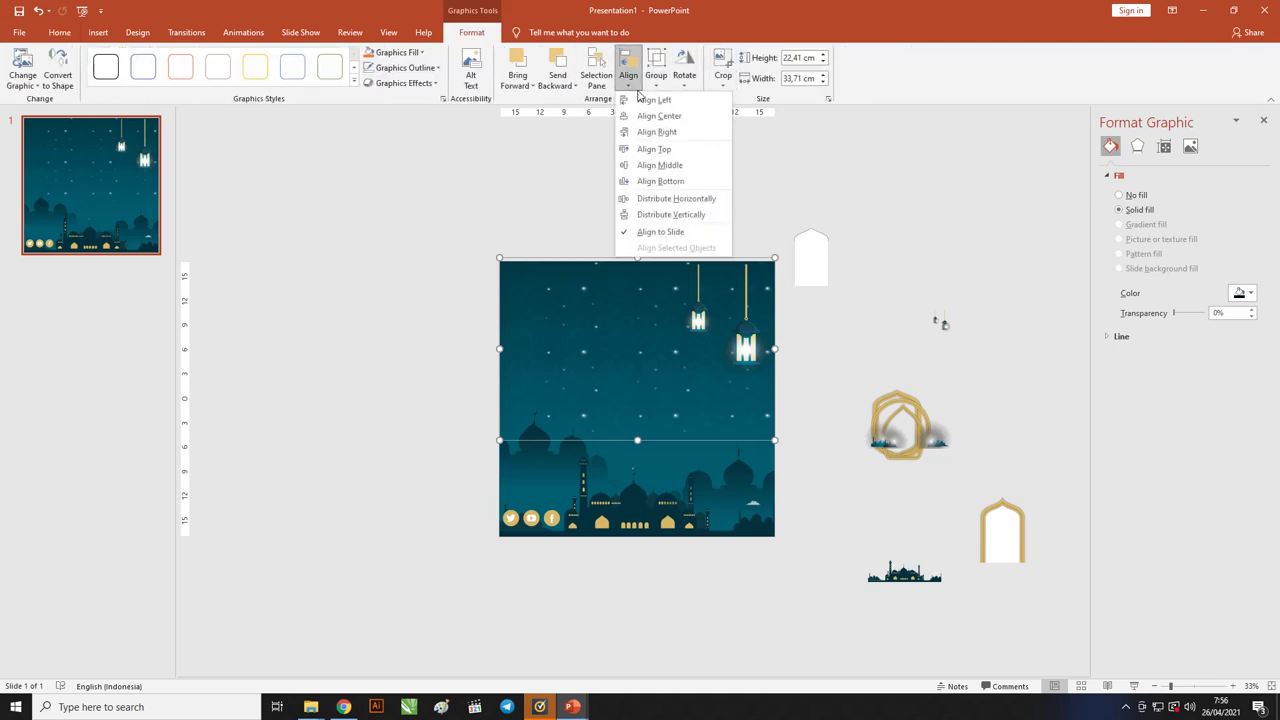
pyautogui.click(656, 150)
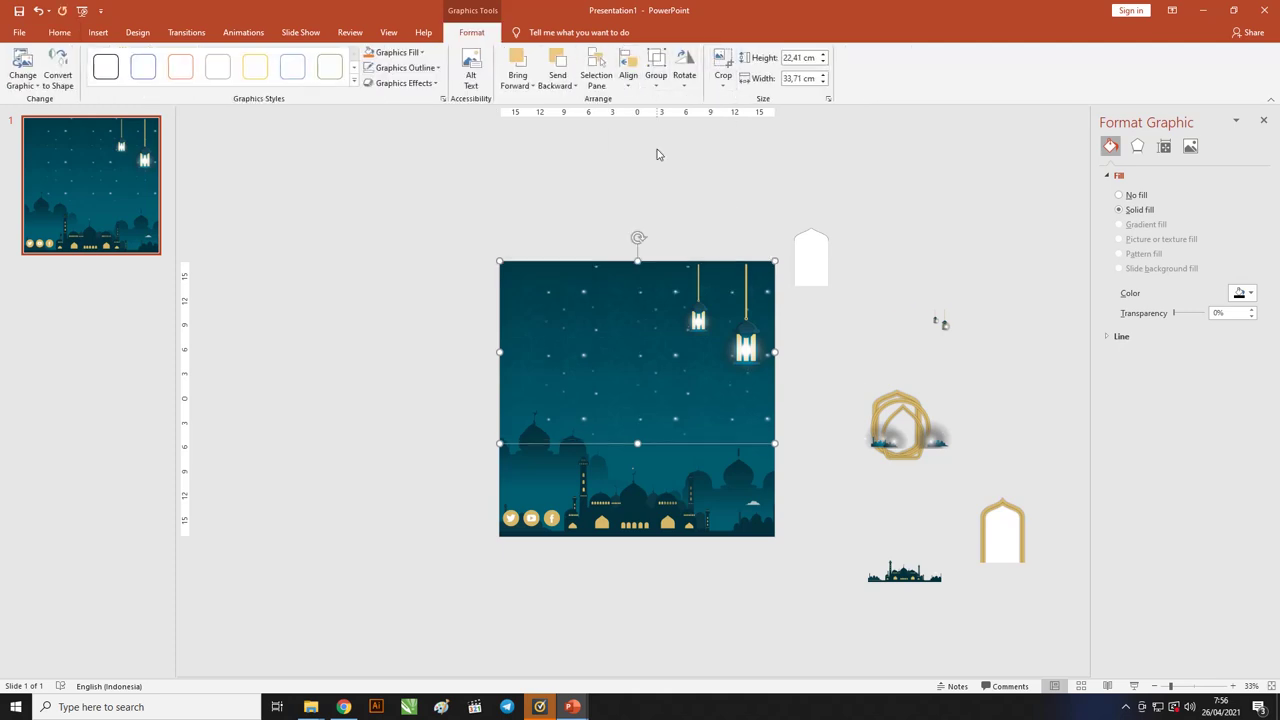
pyautogui.click(891, 294)
pyautogui.moveTo(895, 440)
pyautogui.mouseDown()
pyautogui.moveTo(859, 504)
pyautogui.moveTo(529, 481)
pyautogui.moveTo(628, 443)
pyautogui.mouseUp()
# Step: Place a glow graphic near the mosques and move another below the gold ring
pyautogui.moveTo(945, 447); pyautogui.dragTo(753, 453)
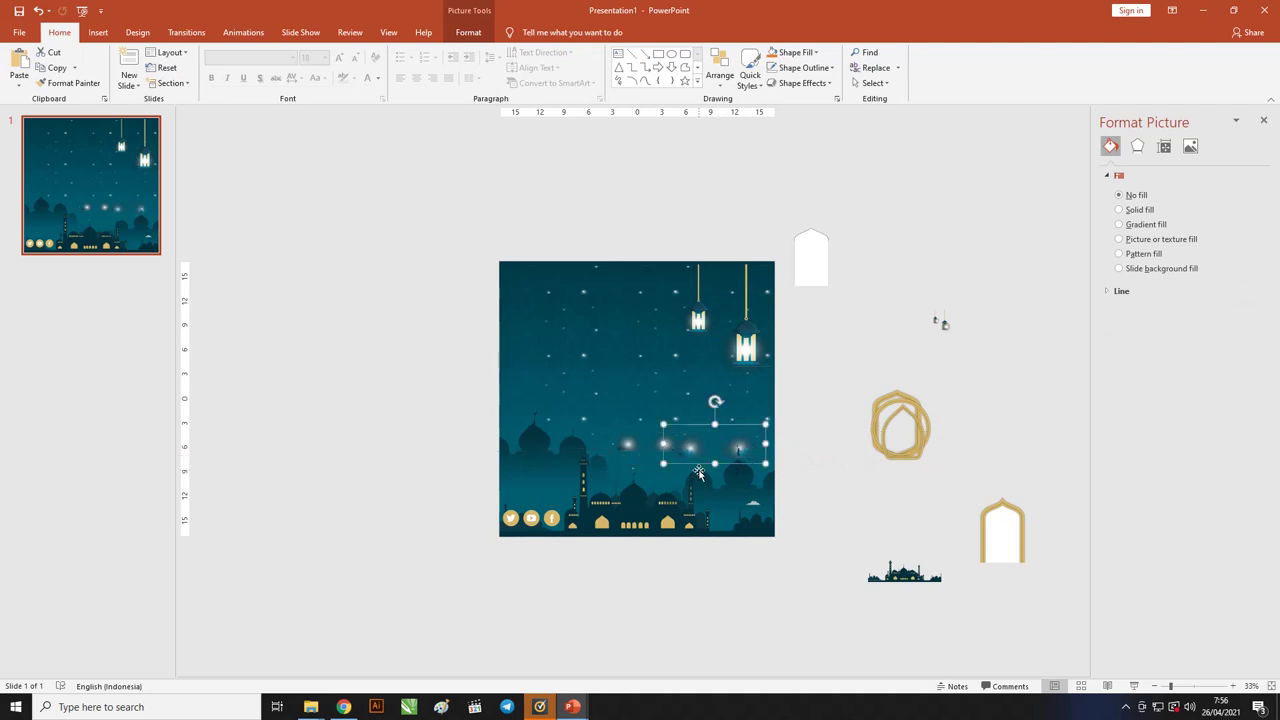
pyautogui.scroll(4, 700, 471)
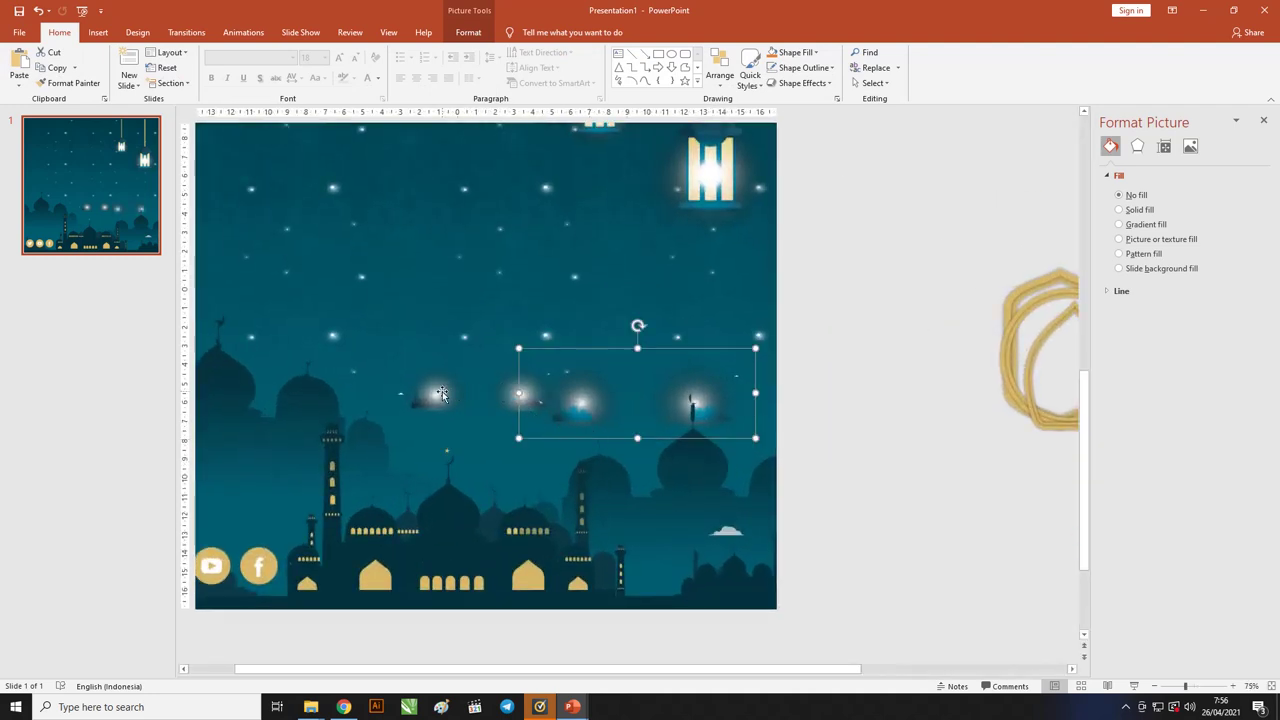
pyautogui.click(445, 402)
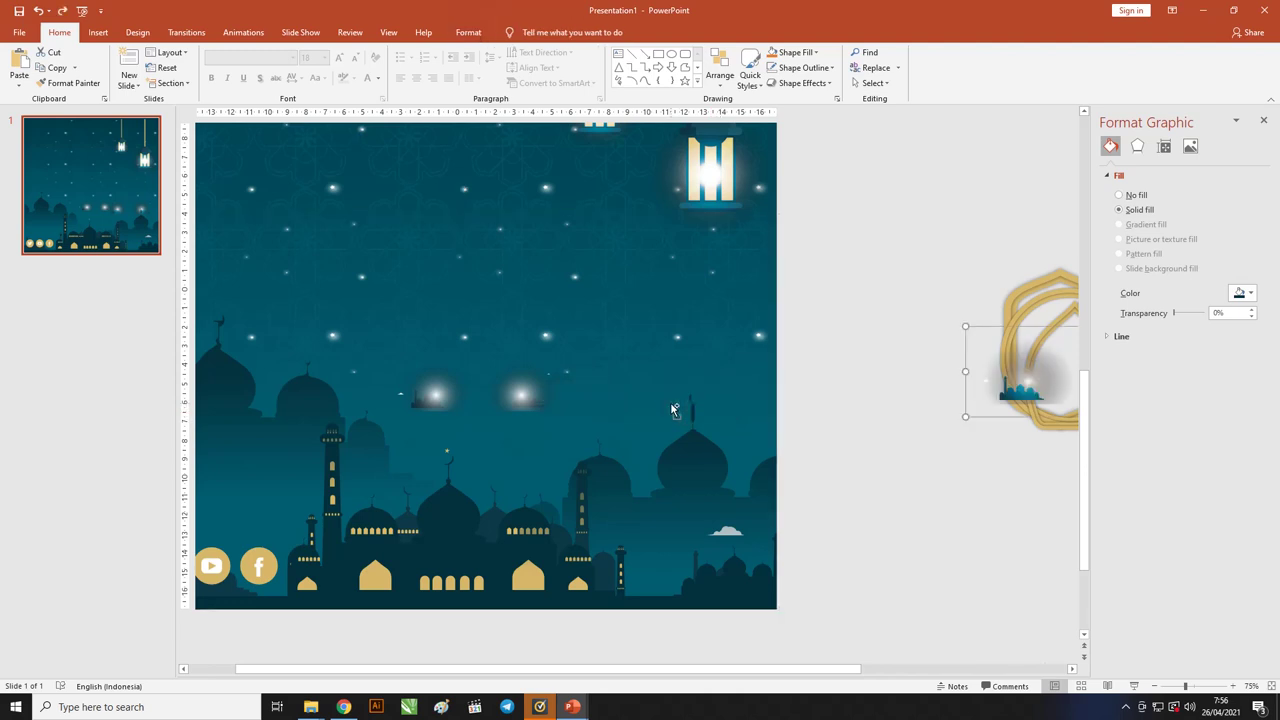
pyautogui.moveTo(673, 401); pyautogui.dragTo(737, 397)
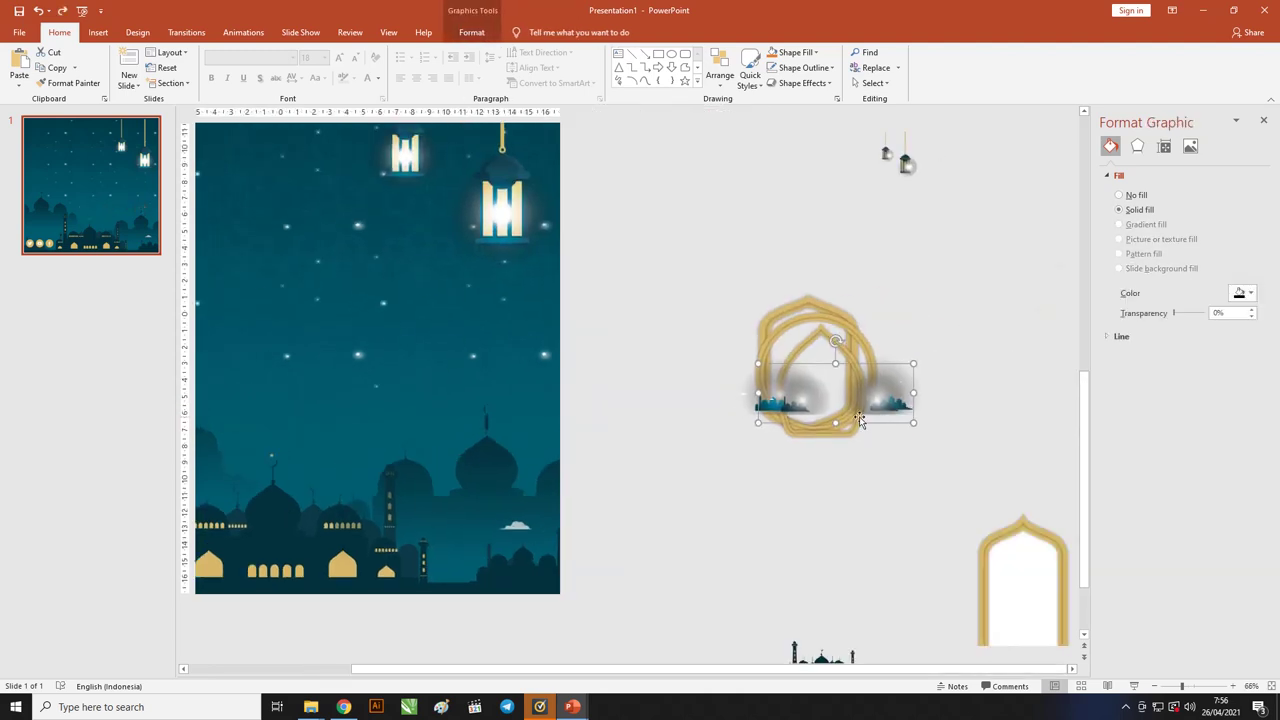
pyautogui.moveTo(868, 396); pyautogui.dragTo(722, 502)
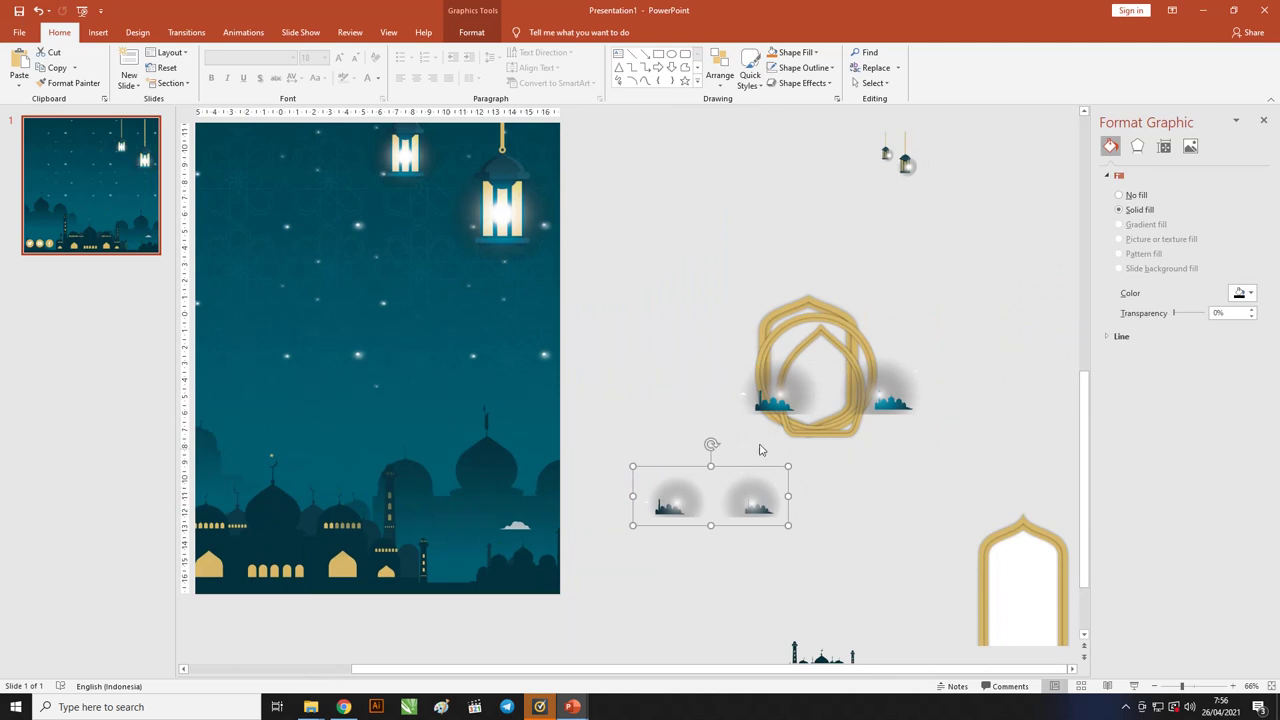
# Step: Arrange the two glow mosque pairs on the pasteboard beside the gold ring
pyautogui.moveTo(778, 408); pyautogui.dragTo(407, 552)
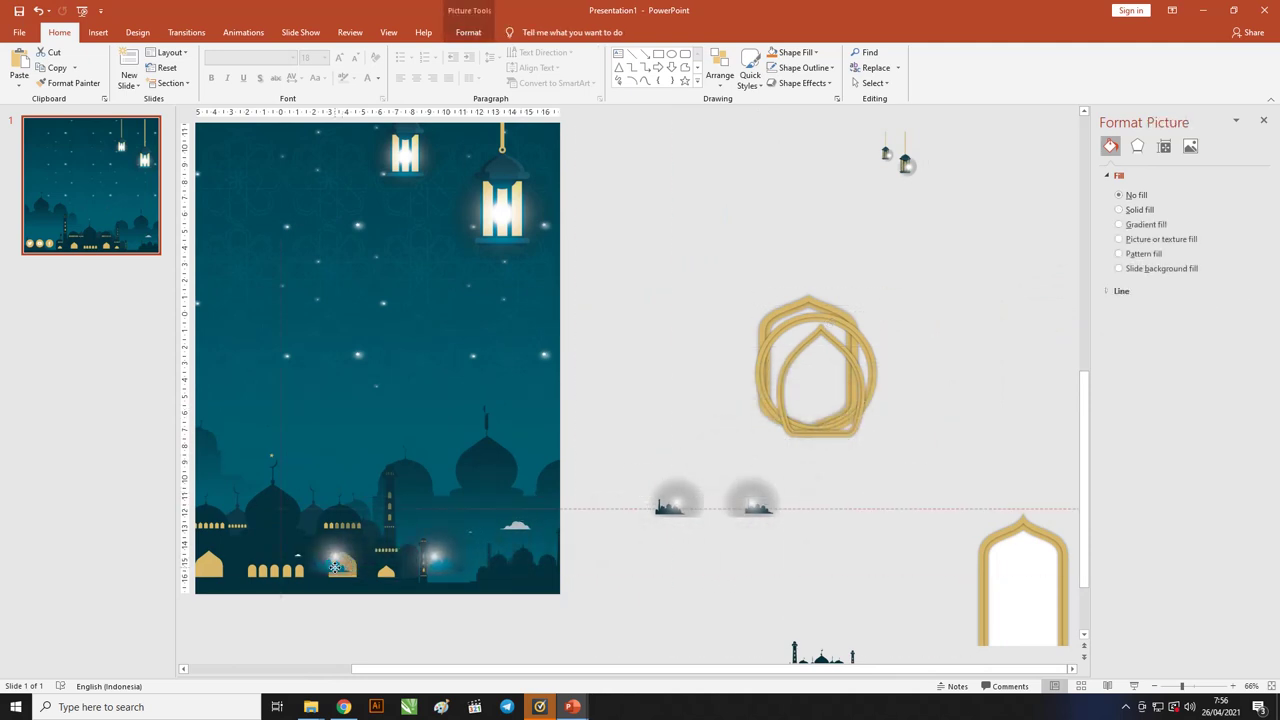
pyautogui.moveTo(407, 552); pyautogui.dragTo(691, 572)
pyautogui.moveTo(705, 523); pyautogui.dragTo(704, 373)
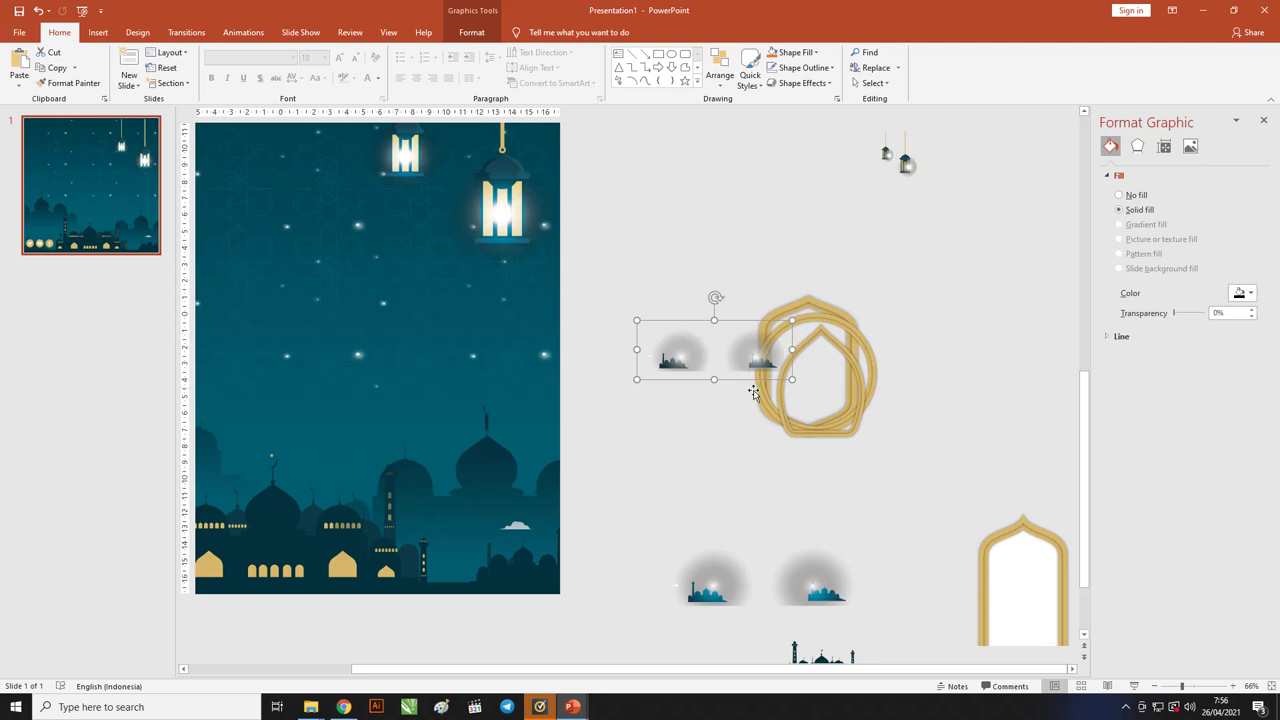
pyautogui.moveTo(695, 377); pyautogui.dragTo(675, 399)
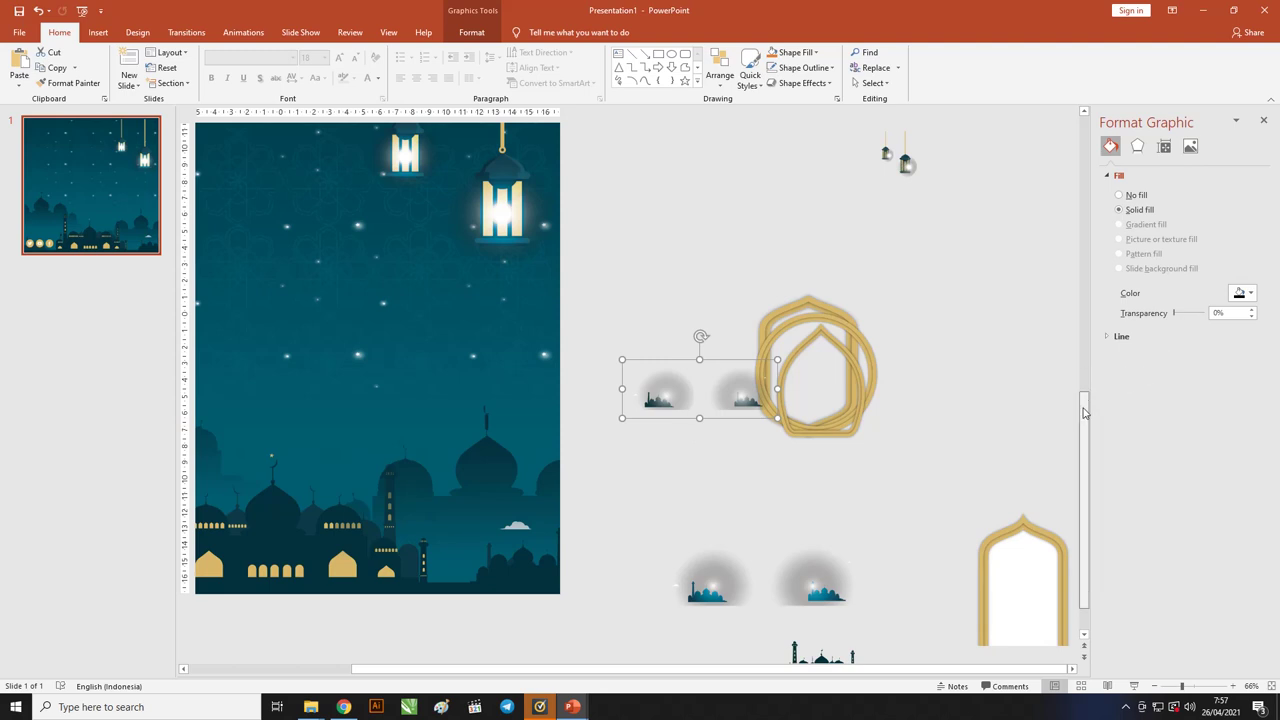
pyautogui.scroll(-1, 1083, 427)
pyautogui.moveTo(820, 669); pyautogui.dragTo(665, 682)
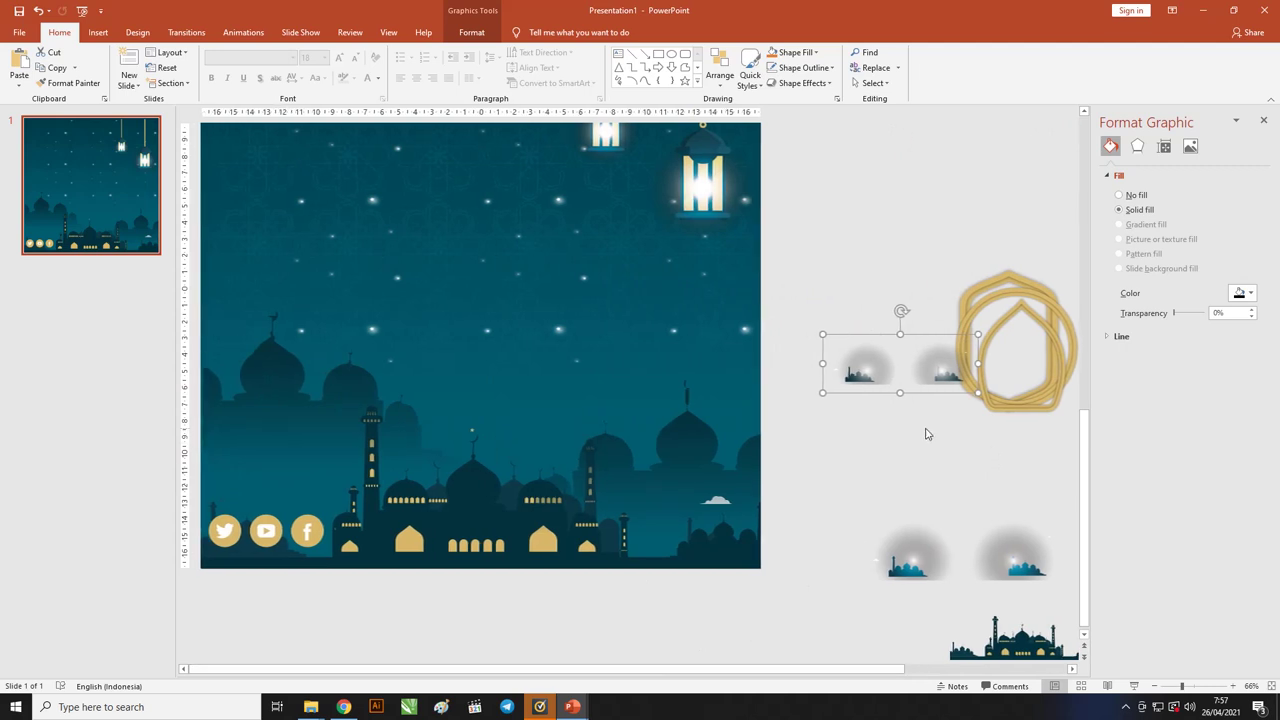
pyautogui.moveTo(875, 368)
pyautogui.mouseDown()
pyautogui.moveTo(298, 520)
pyautogui.moveTo(303, 545)
pyautogui.moveTo(1051, 462)
pyautogui.moveTo(371, 540)
pyautogui.mouseUp()
pyautogui.click(913, 563)
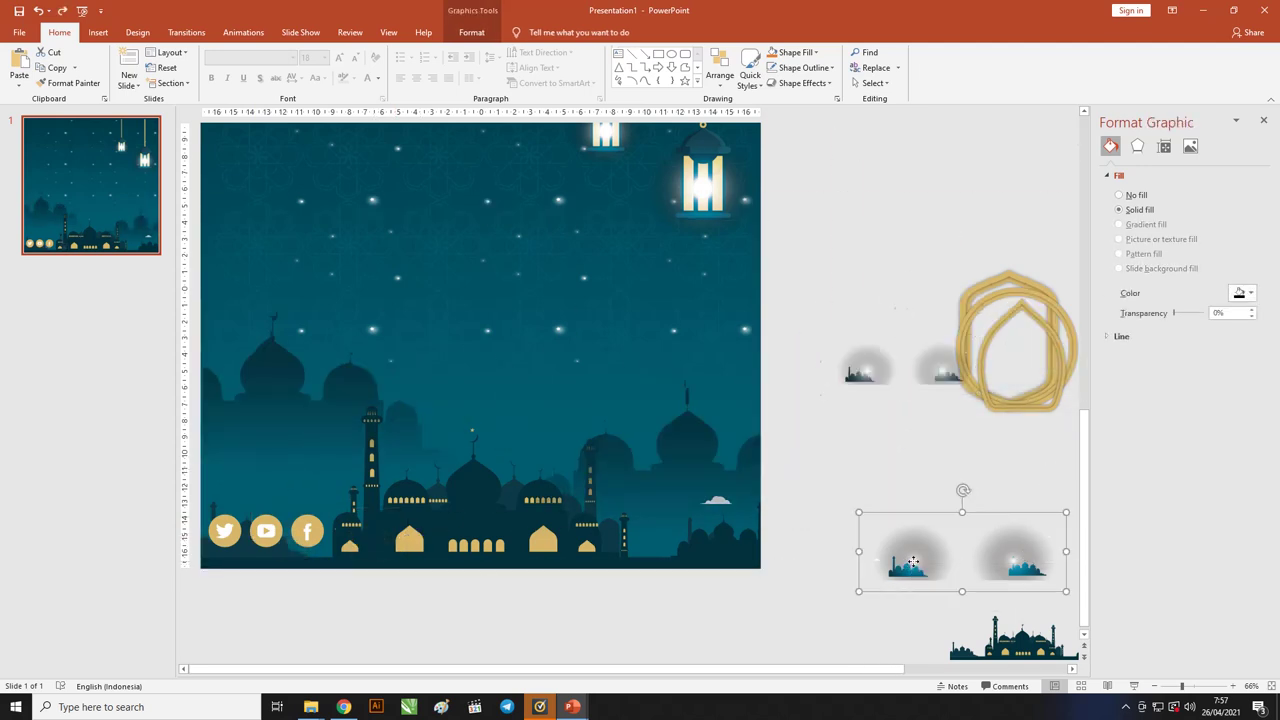
# Step: Move the glow pair to the slide's lower left and the soft glow picture over the mosques
pyautogui.moveTo(913, 563); pyautogui.dragTo(273, 541)
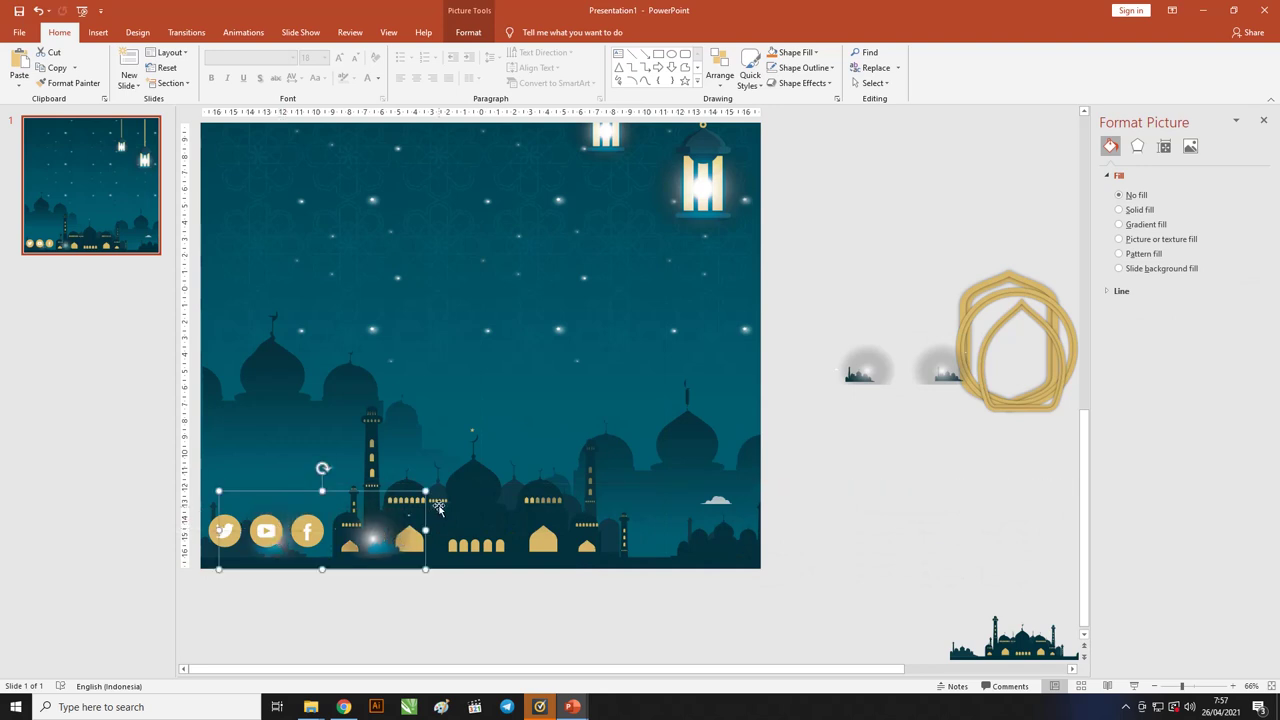
pyautogui.moveTo(836, 363)
pyautogui.mouseDown()
pyautogui.moveTo(659, 524)
pyautogui.moveTo(680, 504)
pyautogui.mouseUp()
pyautogui.click(774, 523)
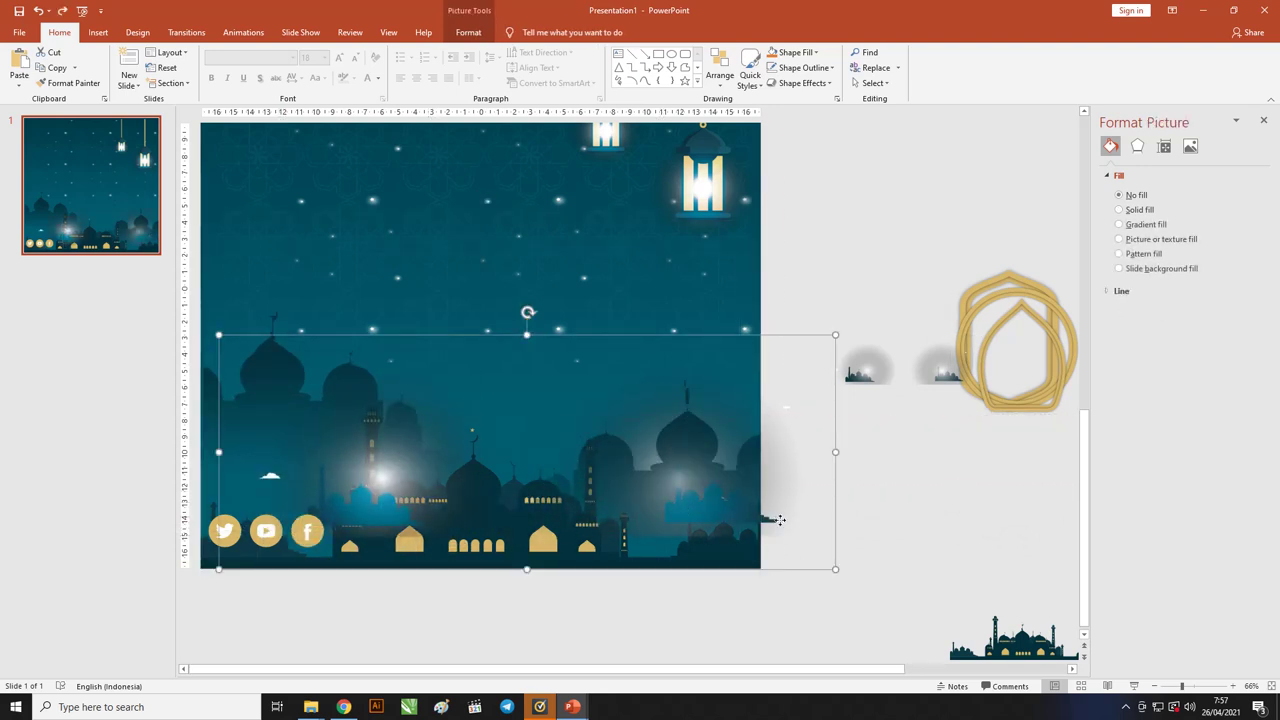
pyautogui.moveTo(774, 523)
pyautogui.mouseDown()
pyautogui.moveTo(779, 547)
pyautogui.moveTo(726, 551)
pyautogui.moveTo(738, 552)
pyautogui.mouseUp()
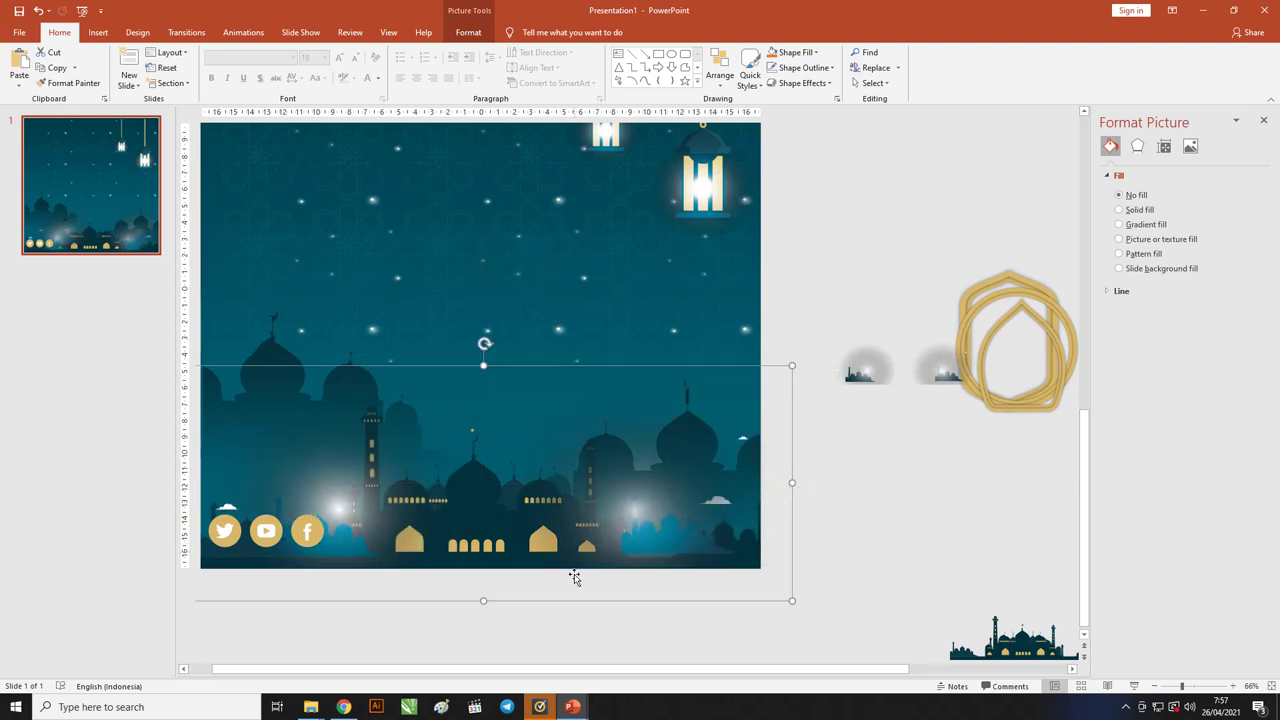
# Step: Nudge the soft glow picture into place and narrow it to the slide width
pyautogui.press('Right')
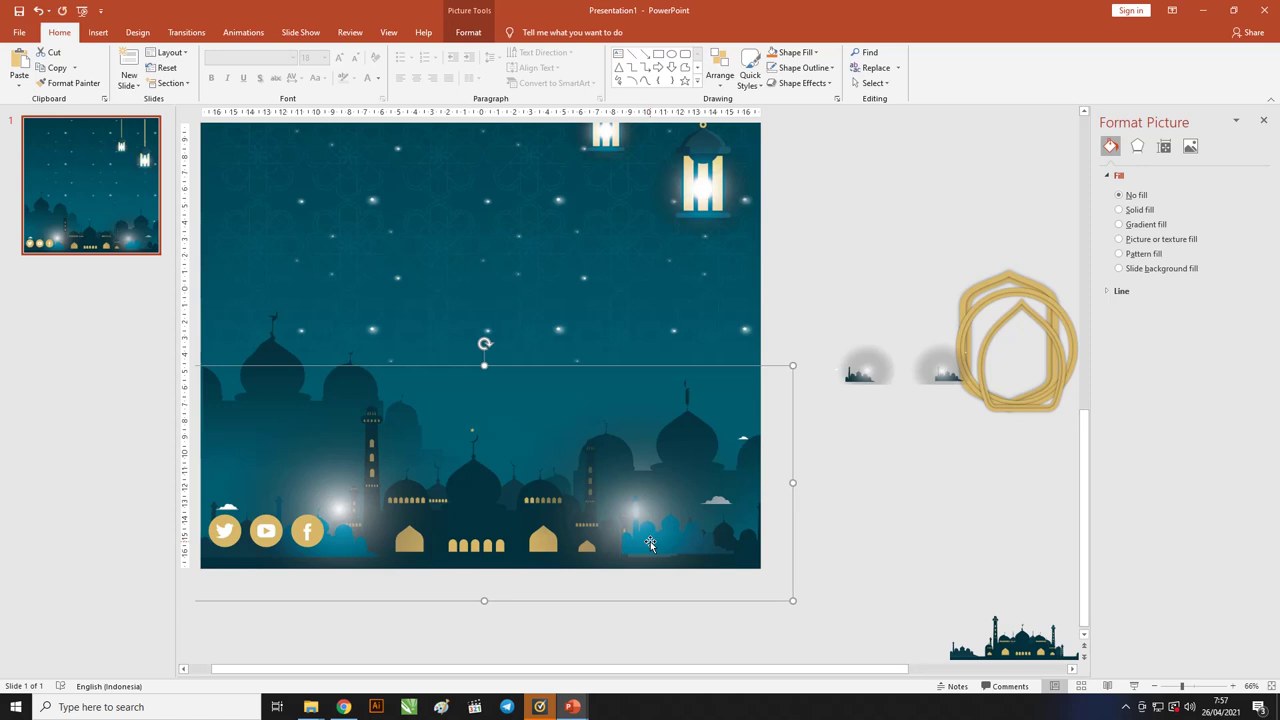
pyautogui.press('Right')
pyautogui.press('Right')
pyautogui.press('Right')
pyautogui.press('Down')
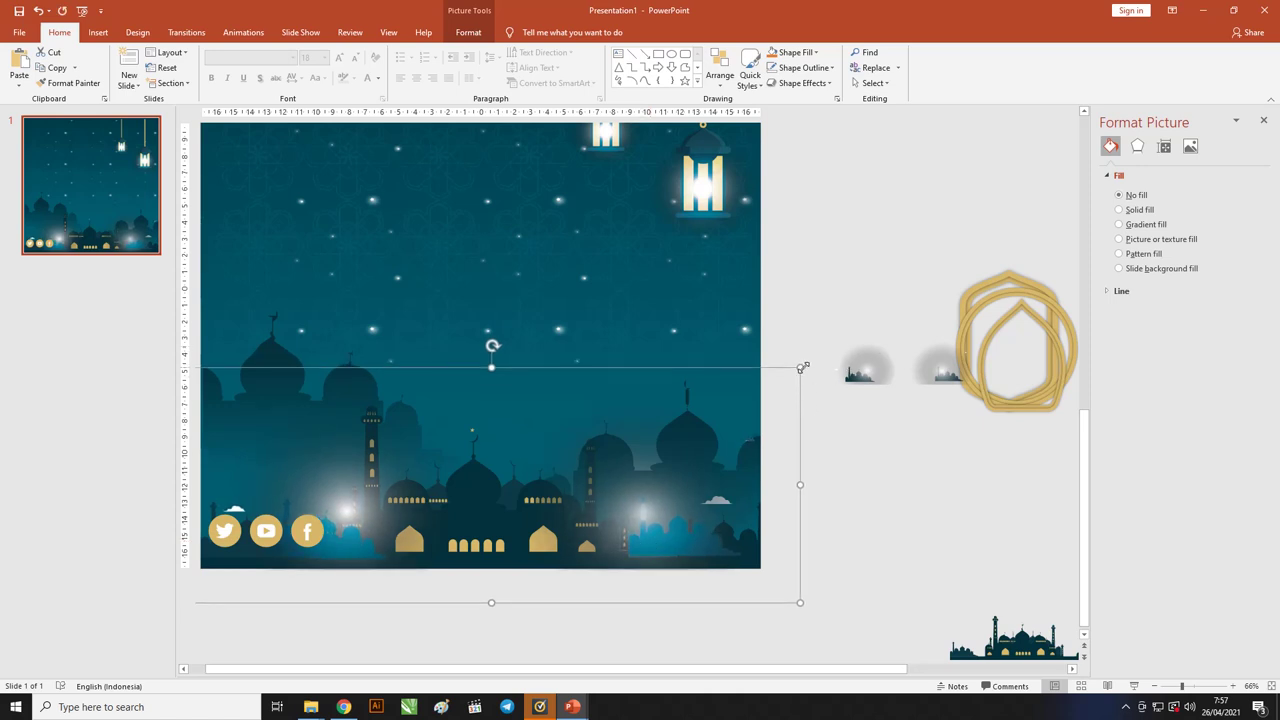
pyautogui.moveTo(800, 368); pyautogui.dragTo(762, 378)
pyautogui.press('Up')
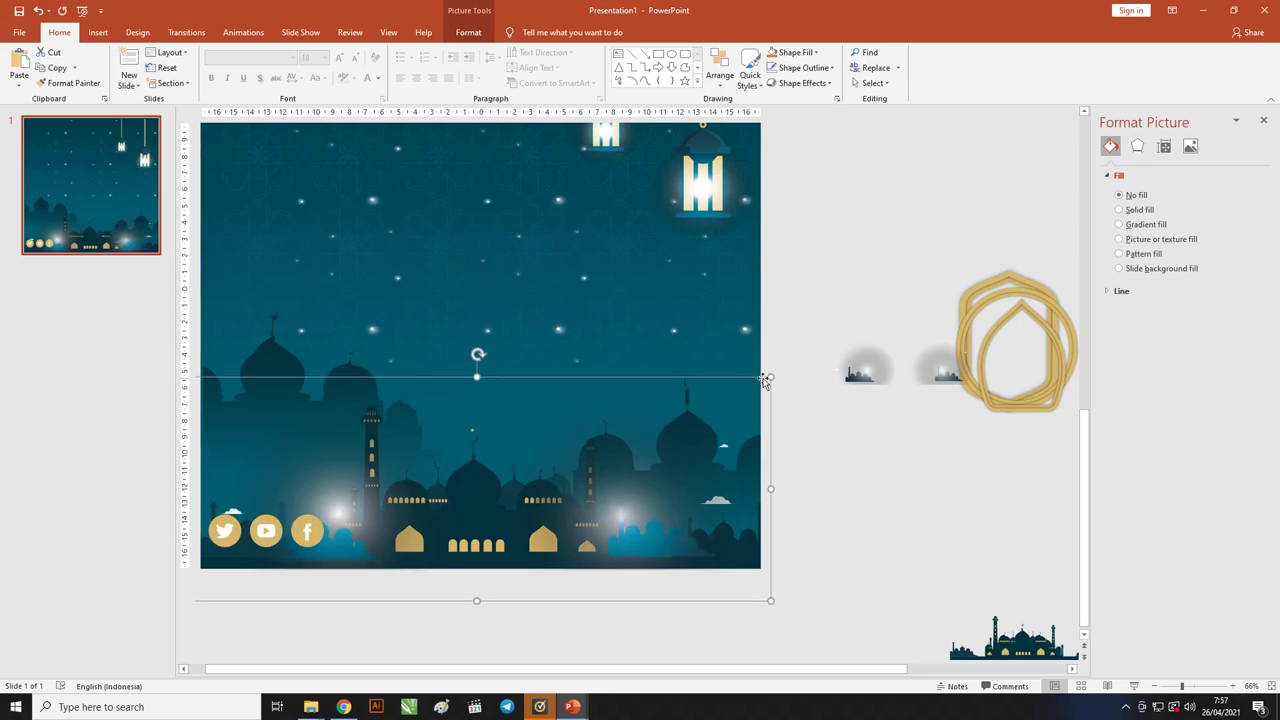
pyautogui.press('Up')
pyautogui.press('Up')
pyautogui.press('Up')
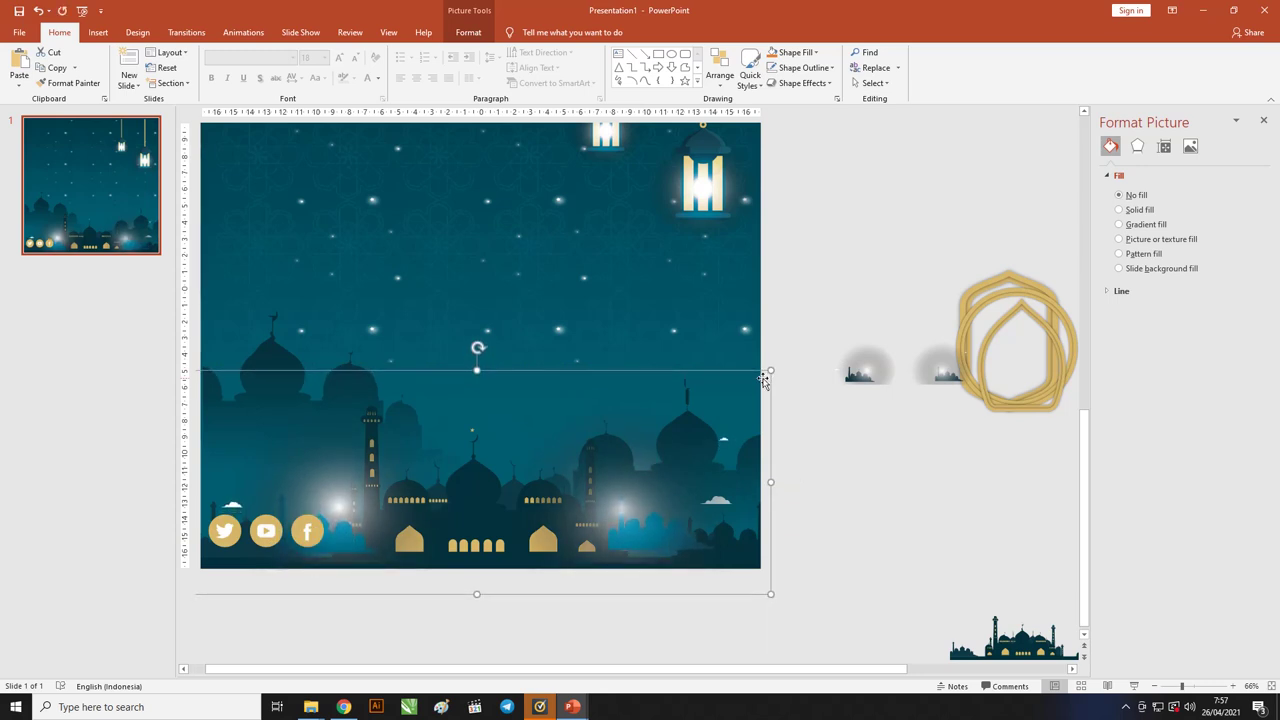
# Step: Check the Send Backward layering options for the glow picture without changing them
pyautogui.click(476, 38)
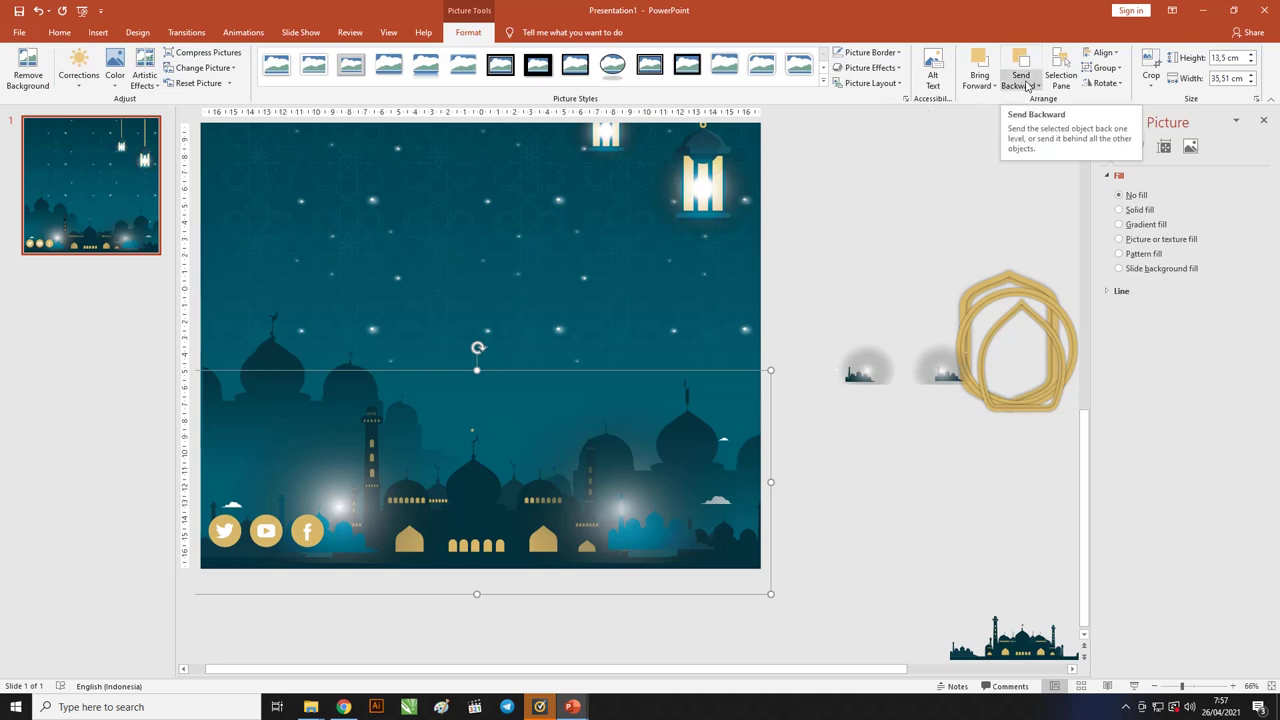
pyautogui.click(1037, 87)
pyautogui.click(1030, 101)
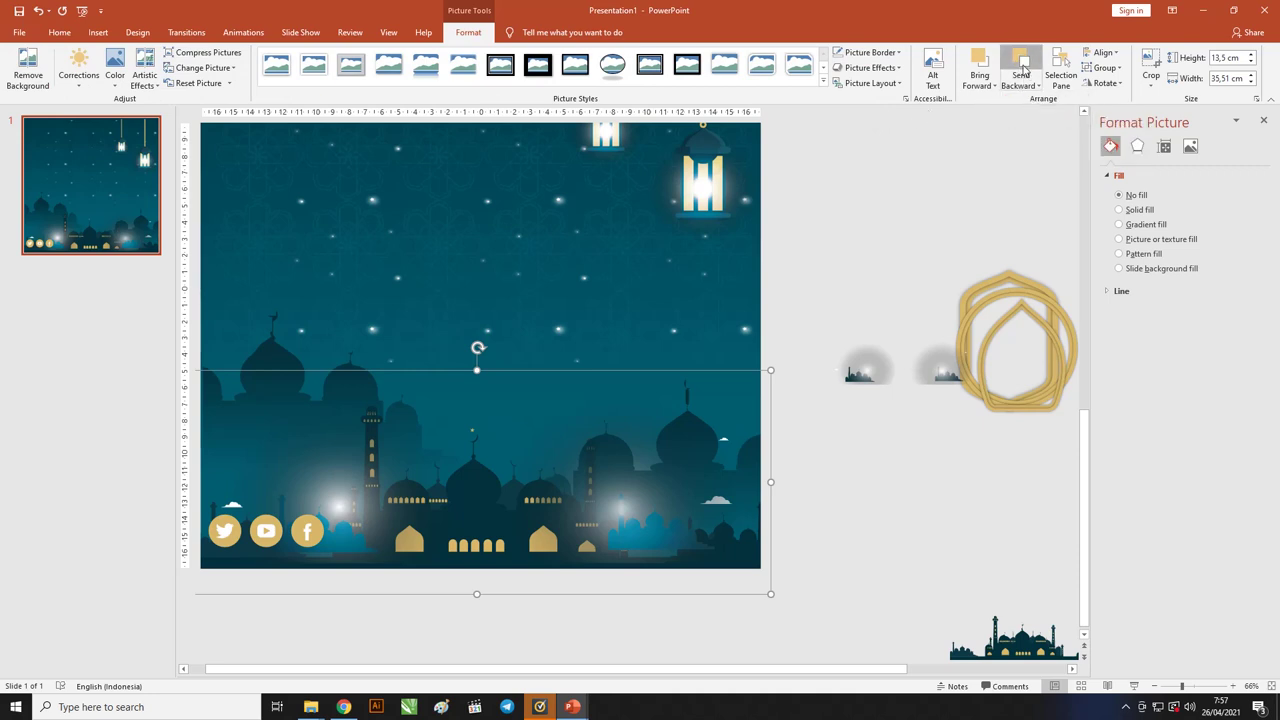
pyautogui.click(1030, 90)
pyautogui.click(1030, 101)
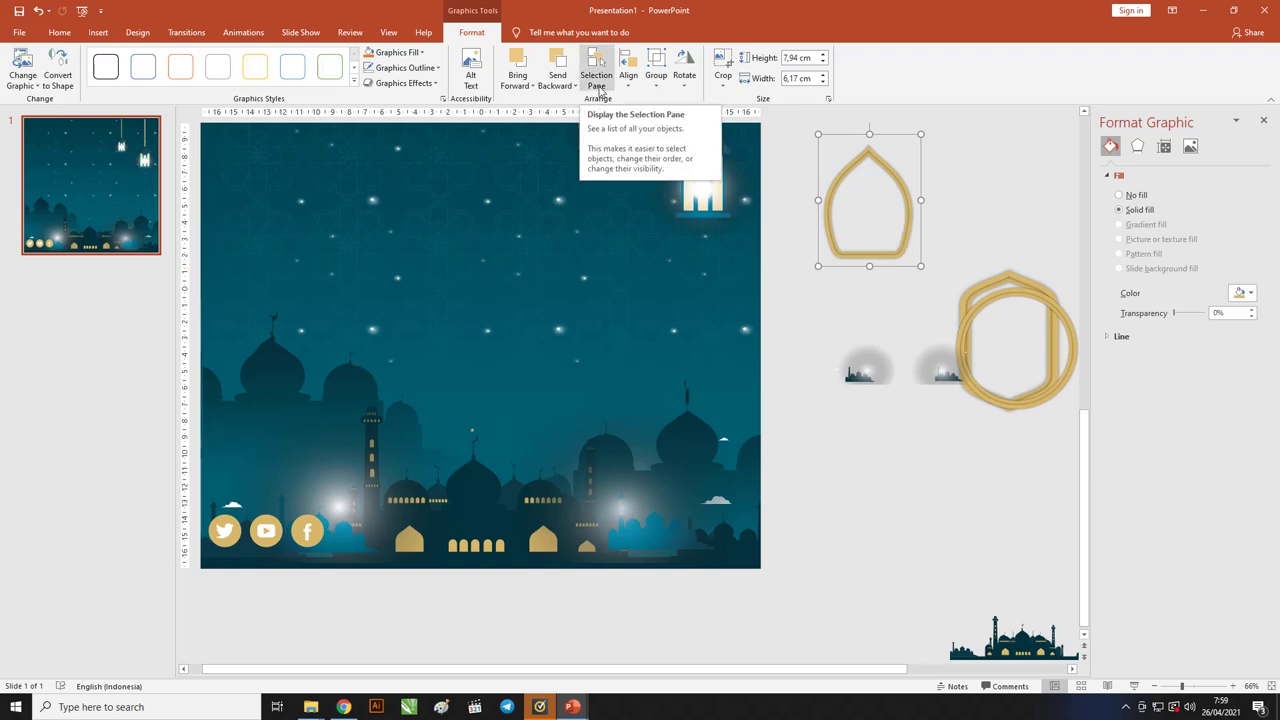
# Step: Open the Selection Pane and select the mosque skyline graphic, undoing an accidental move
pyautogui.click(598, 62)
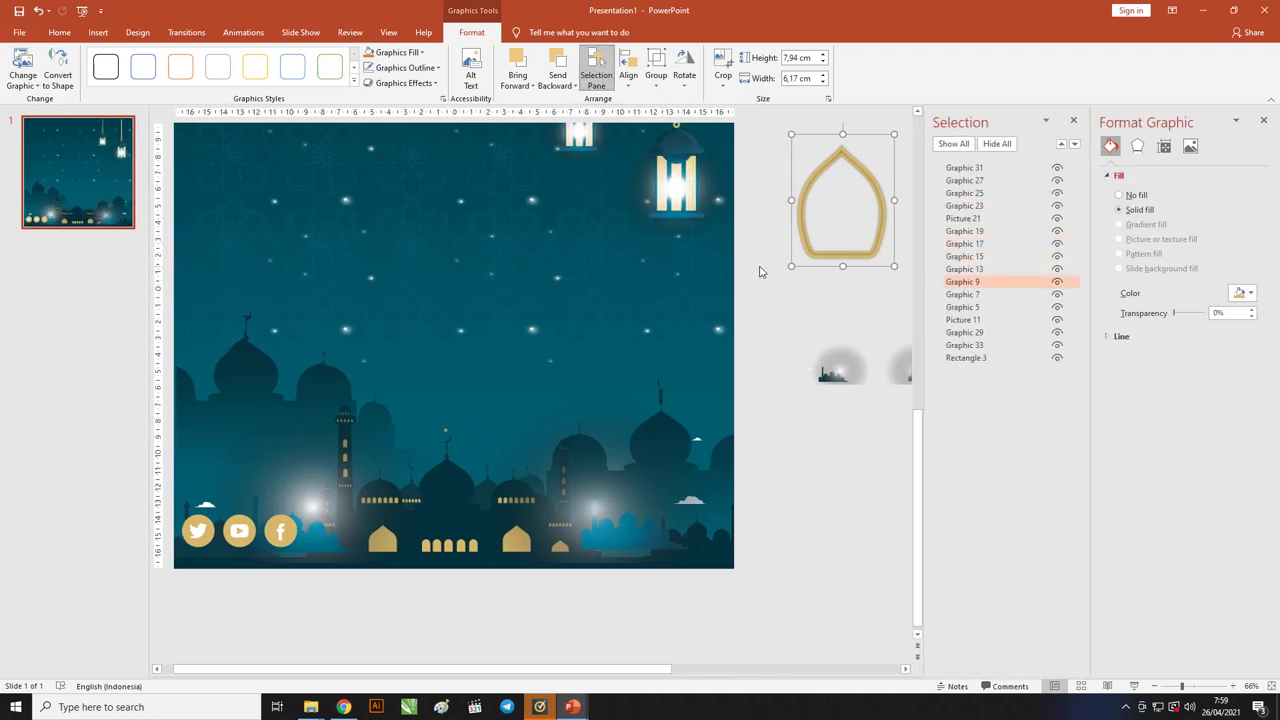
pyautogui.click(606, 548)
pyautogui.moveTo(610, 546); pyautogui.dragTo(640, 540)
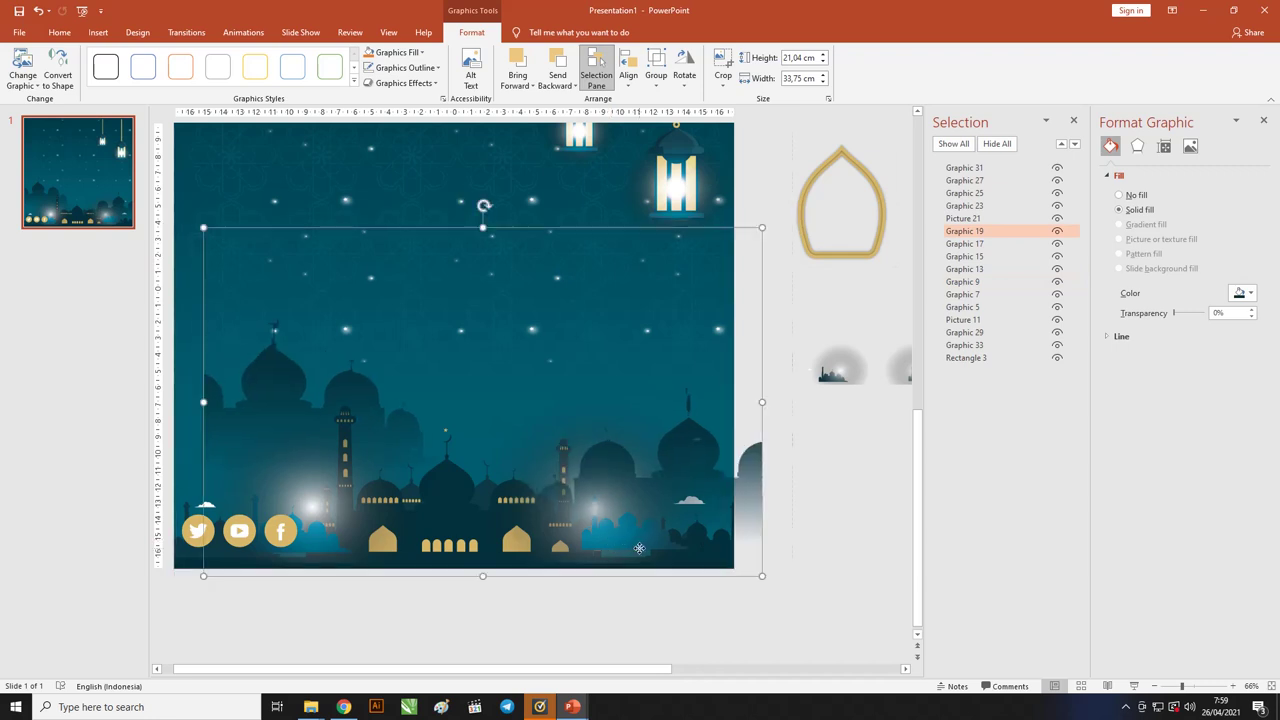
pyautogui.hotkey('ctrl', 'z')
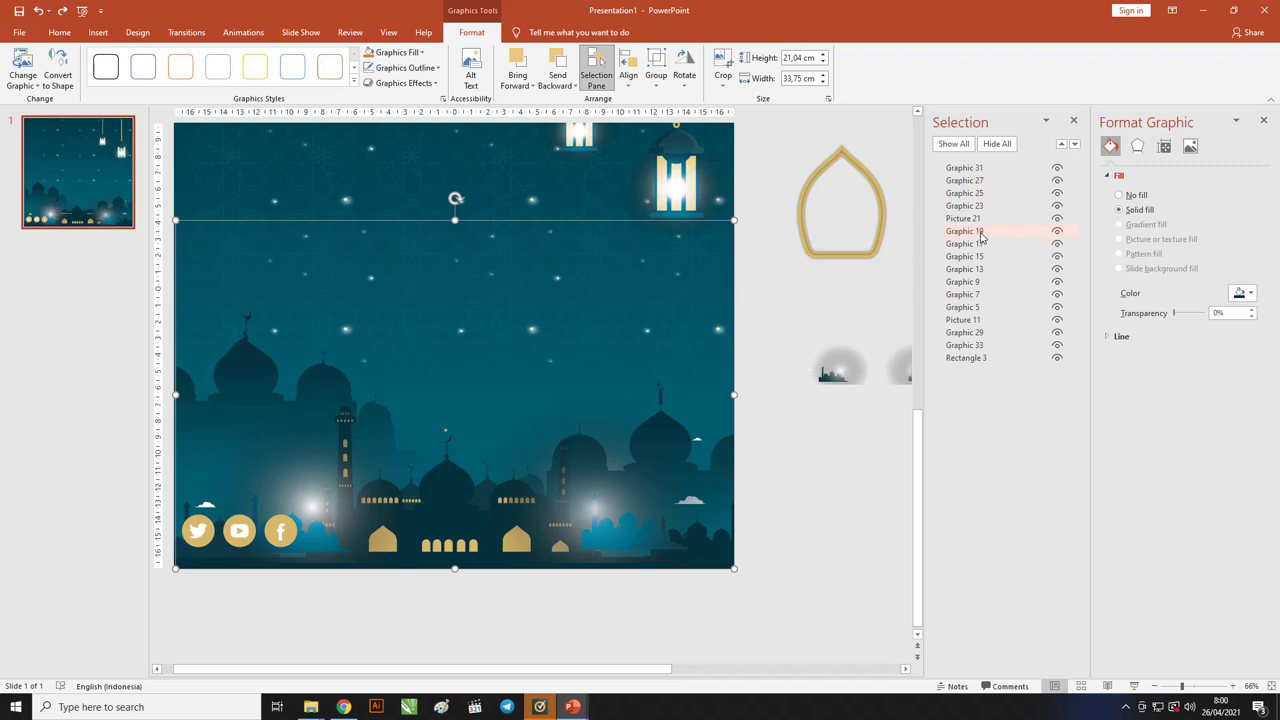
# Step: Drag Graphic 19 down the Selection list to sit just in front of Picture 11
pyautogui.moveTo(981, 234); pyautogui.dragTo(976, 311)
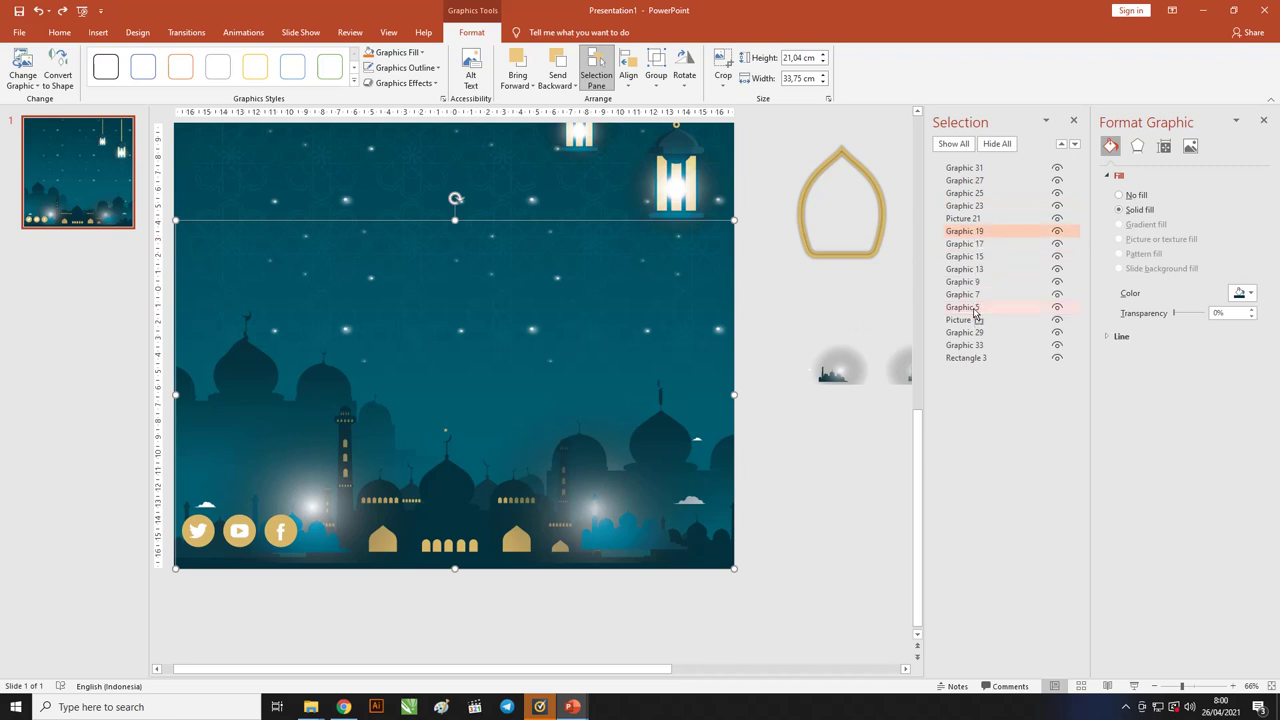
pyautogui.moveTo(985, 352)
pyautogui.mouseDown()
pyautogui.moveTo(987, 364)
pyautogui.moveTo(990, 322)
pyautogui.mouseUp()
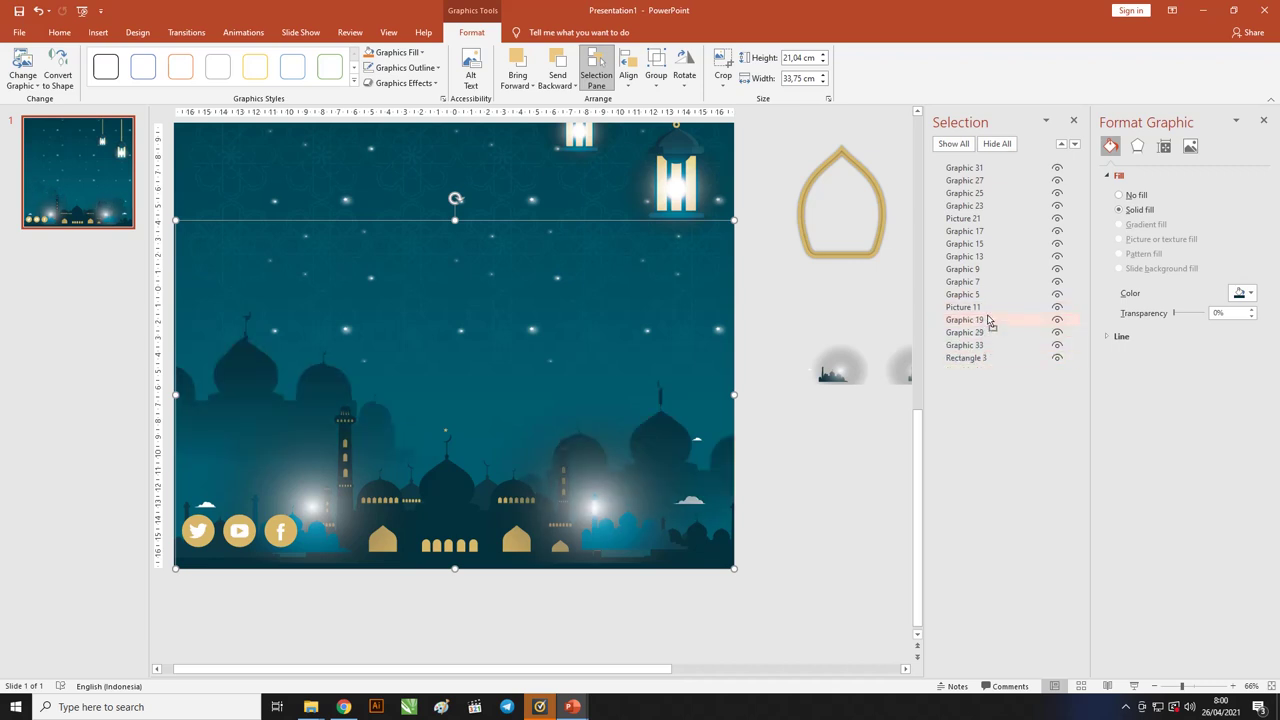
pyautogui.click(800, 474)
pyautogui.click(614, 557)
# Step: Drag Picture 11, the glow picture, behind Graphic 19 in the Selection Pane
pyautogui.scroll(-3, 677, 534)
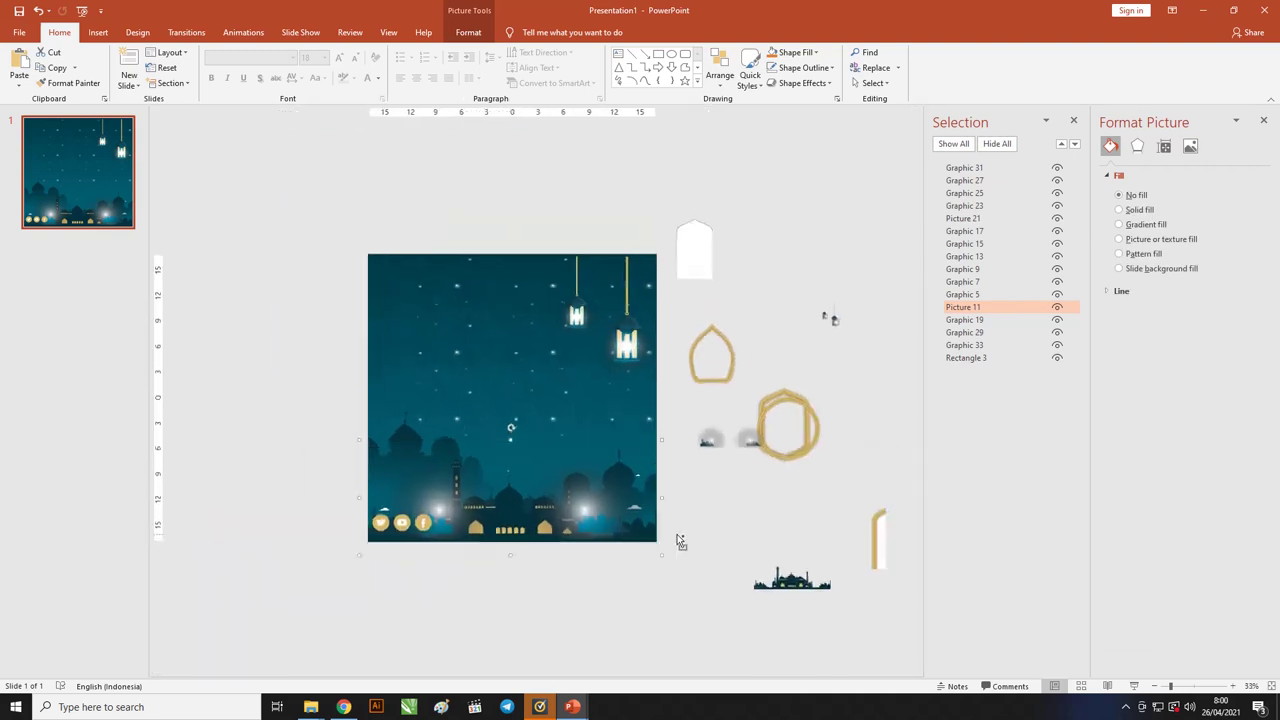
pyautogui.scroll(2, 530, 557)
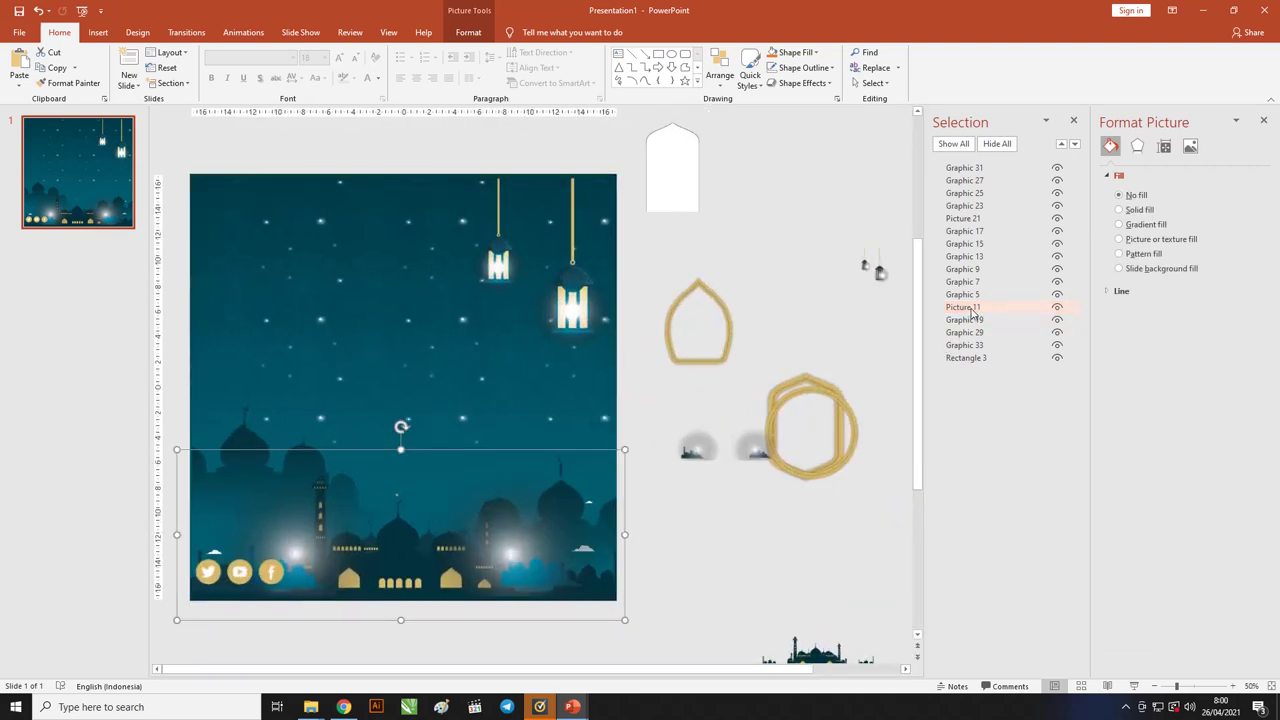
pyautogui.moveTo(968, 308); pyautogui.dragTo(982, 345)
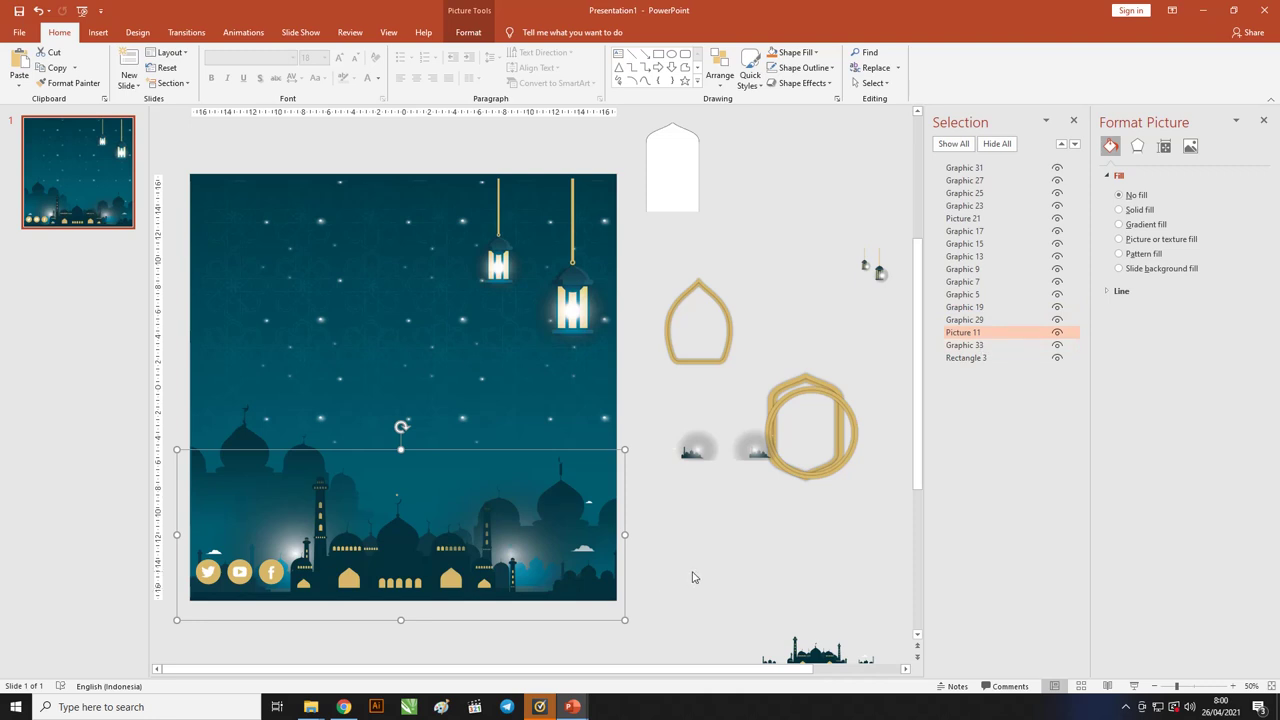
pyautogui.press('Down')
pyautogui.press('Down')
pyautogui.press('Down')
pyautogui.press('Down')
pyautogui.press('Down')
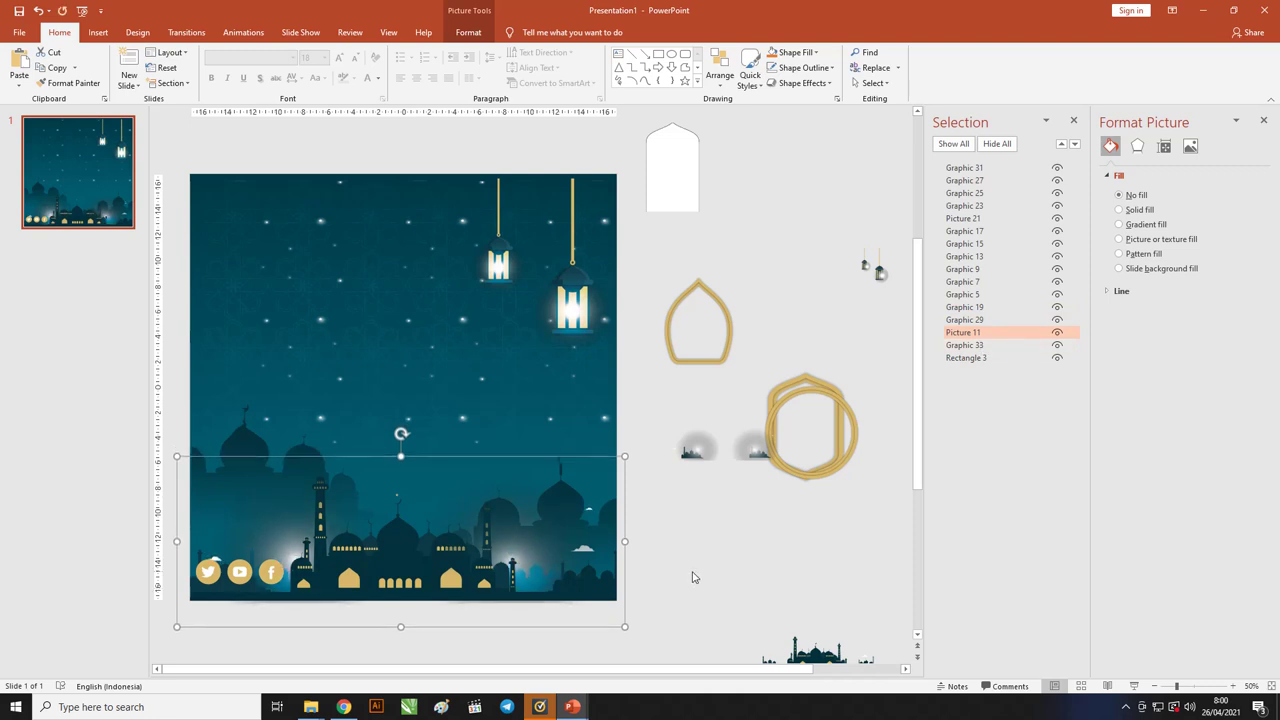
pyautogui.press('Up')
pyautogui.press('Up')
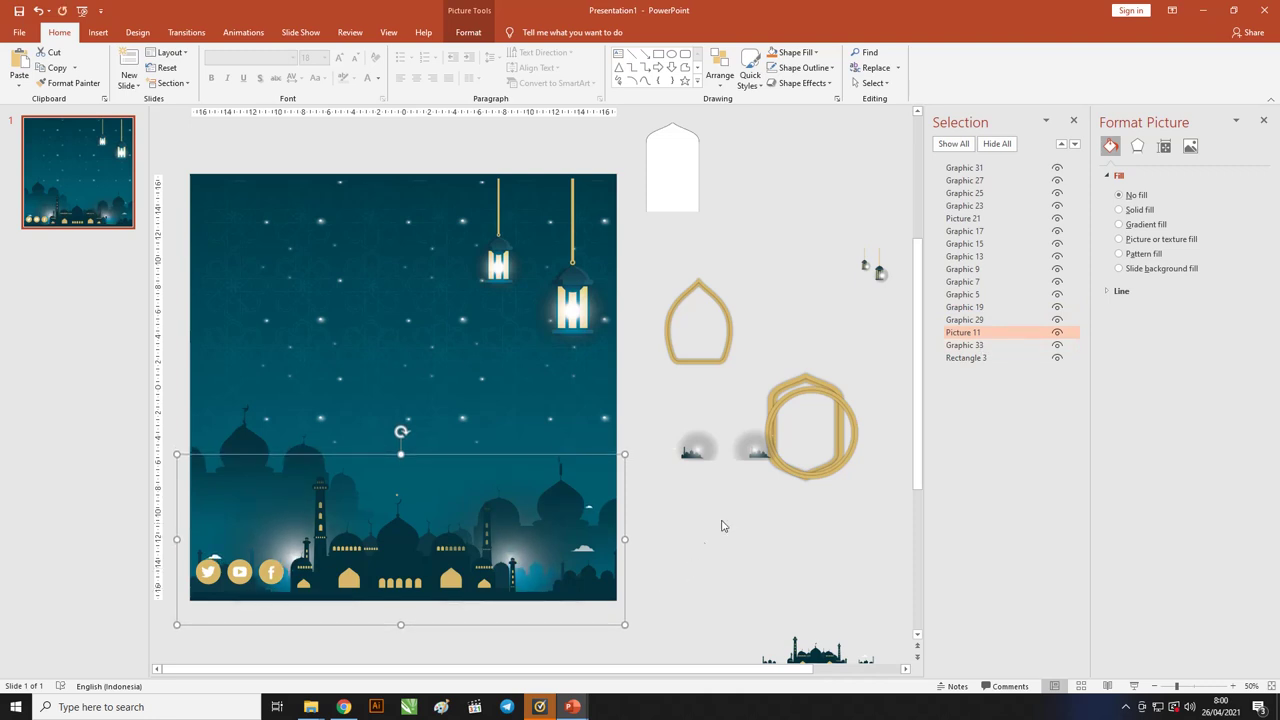
pyautogui.click(782, 262)
# Step: Move the gold arch Graphic 17 beside the slide's left edge
pyautogui.scroll(-2, 768, 247)
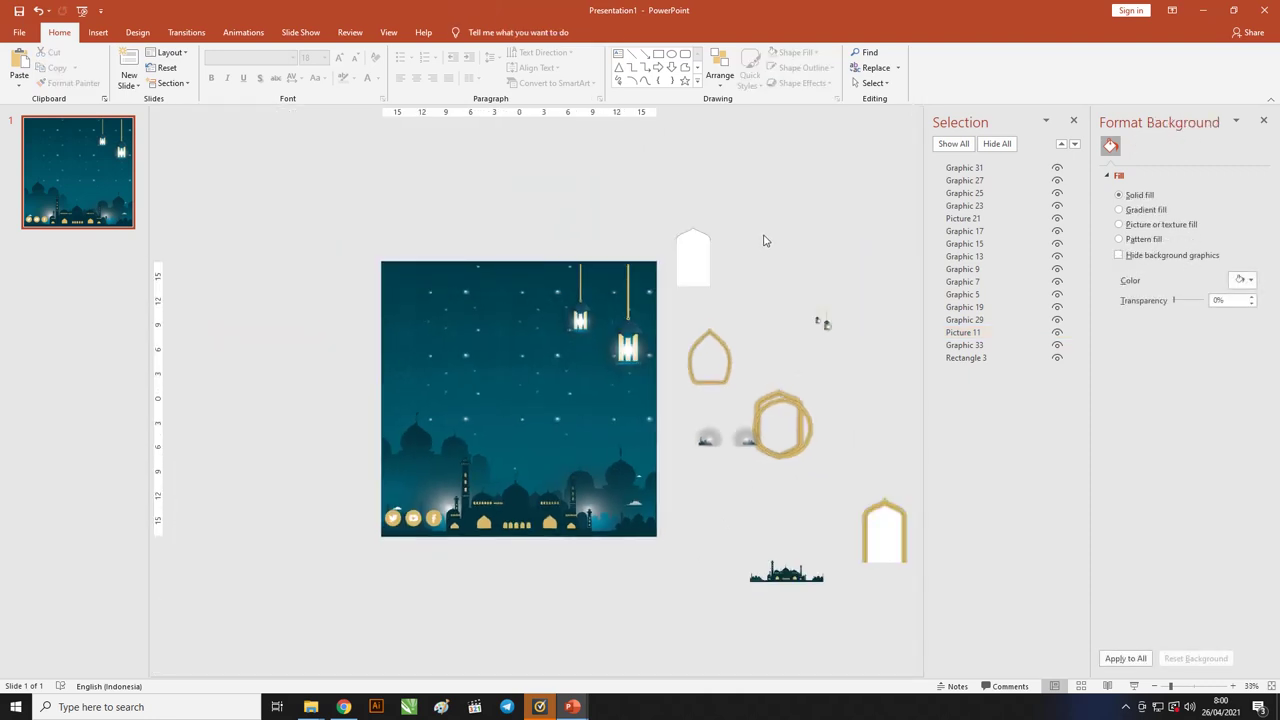
pyautogui.moveTo(866, 508); pyautogui.dragTo(280, 272)
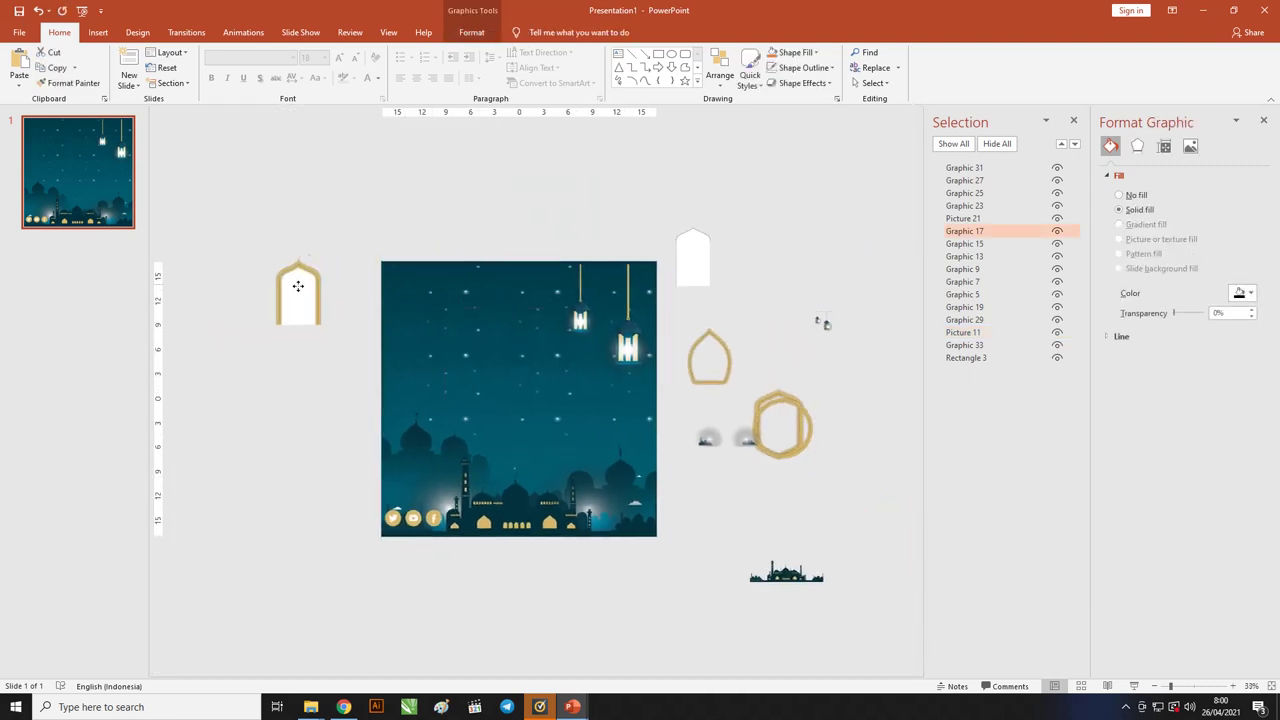
pyautogui.scroll(3, 302, 302)
pyautogui.scroll(-3, 302, 302)
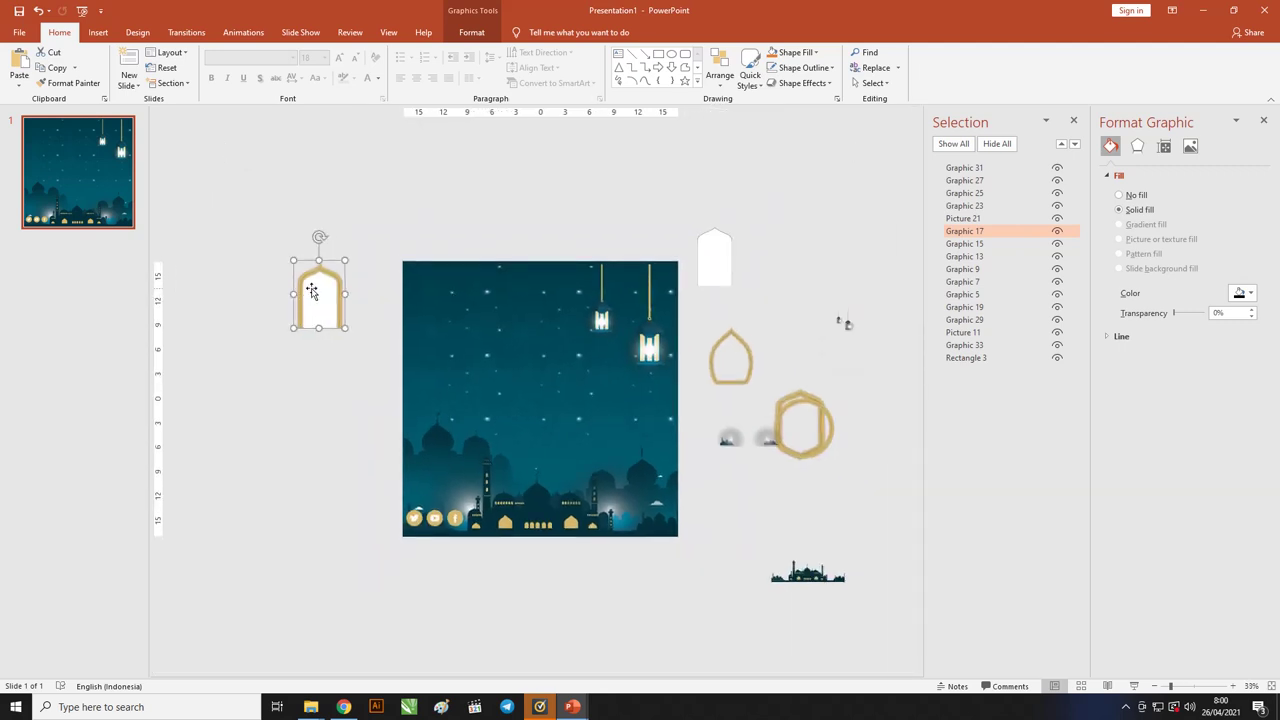
# Step: Zoom in on the gold arch's pointed tip, then set Graphic 17 just left of the slide
pyautogui.moveTo(316, 293); pyautogui.dragTo(348, 331)
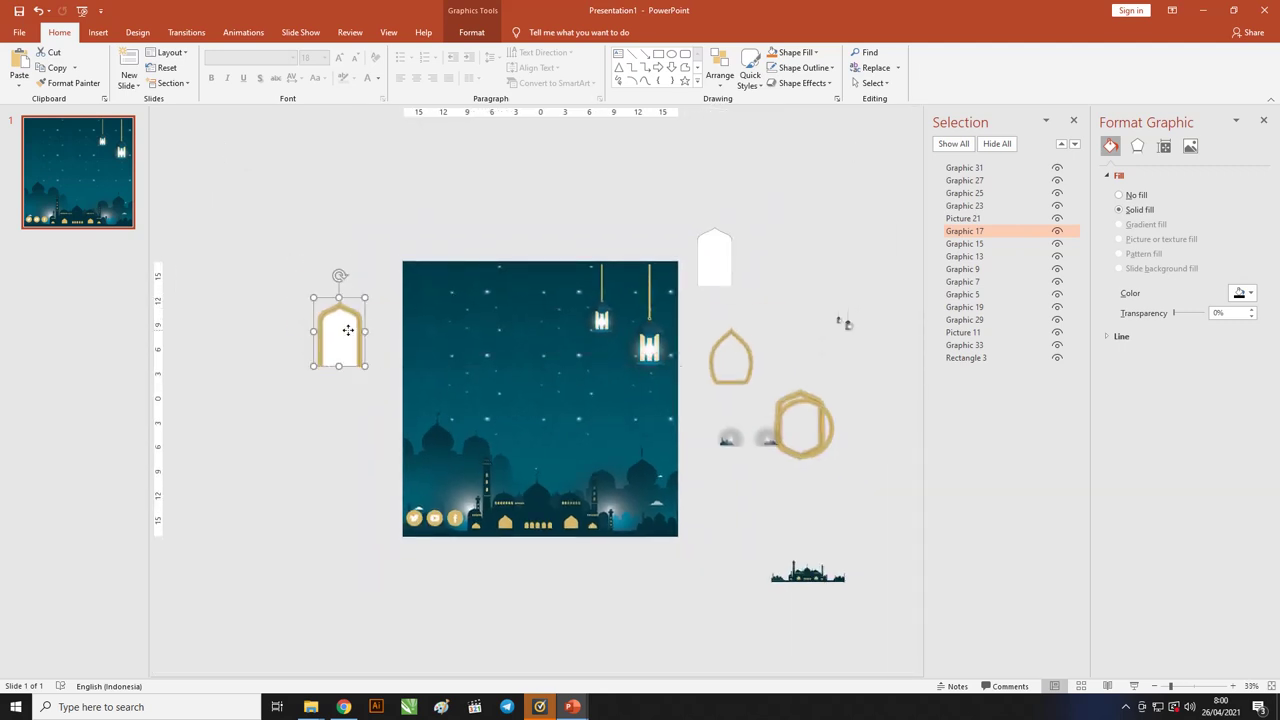
pyautogui.scroll(3, 305, 340)
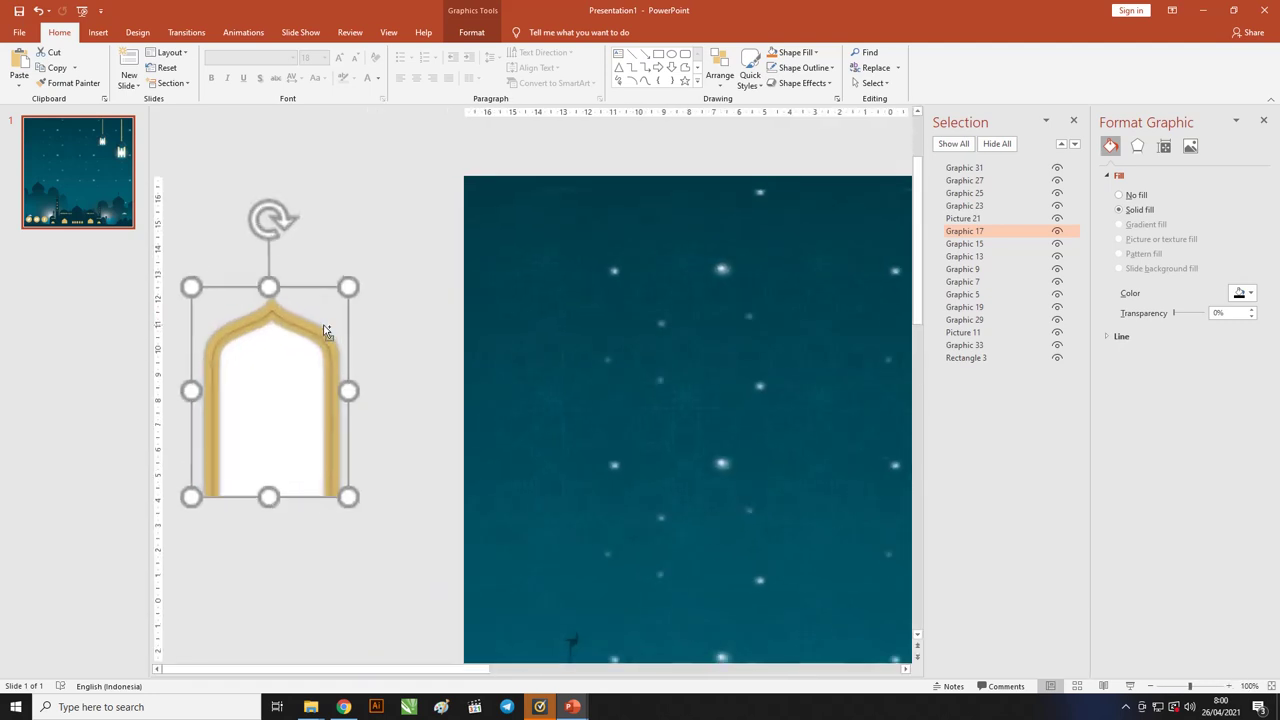
pyautogui.scroll(2, 324, 344)
pyautogui.scroll(2, 449, 280)
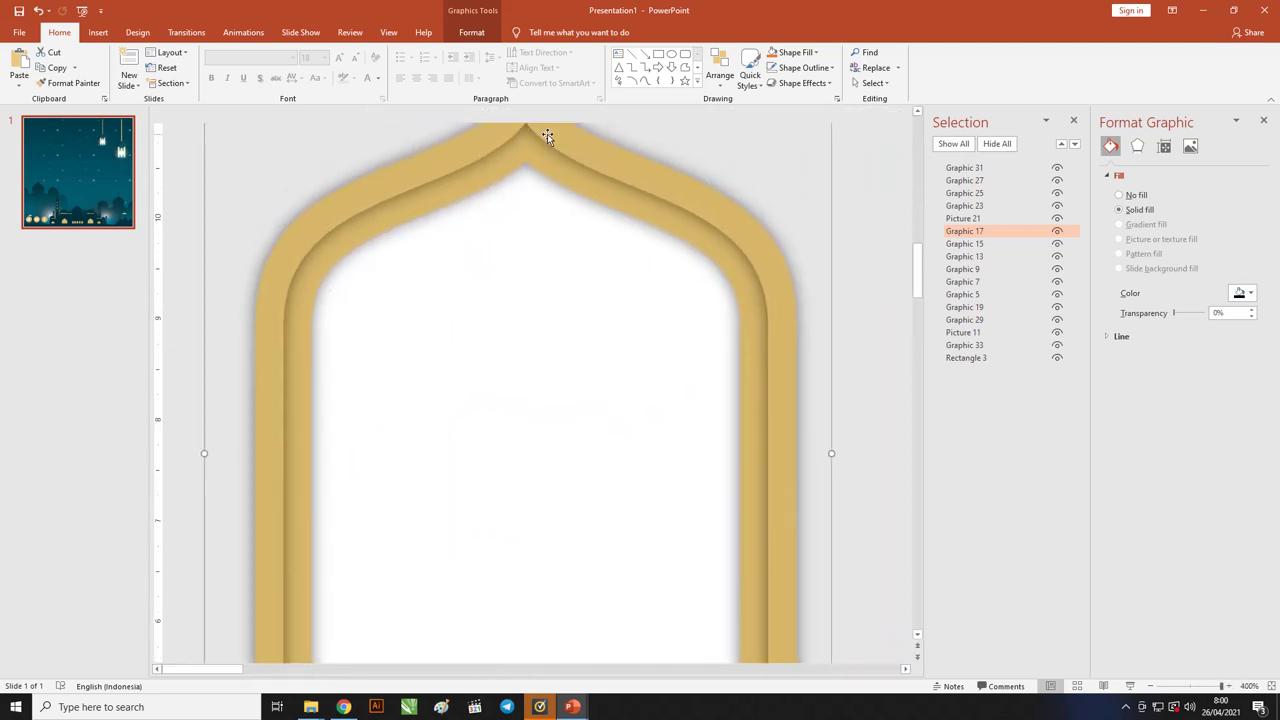
pyautogui.scroll(2, 440, 240)
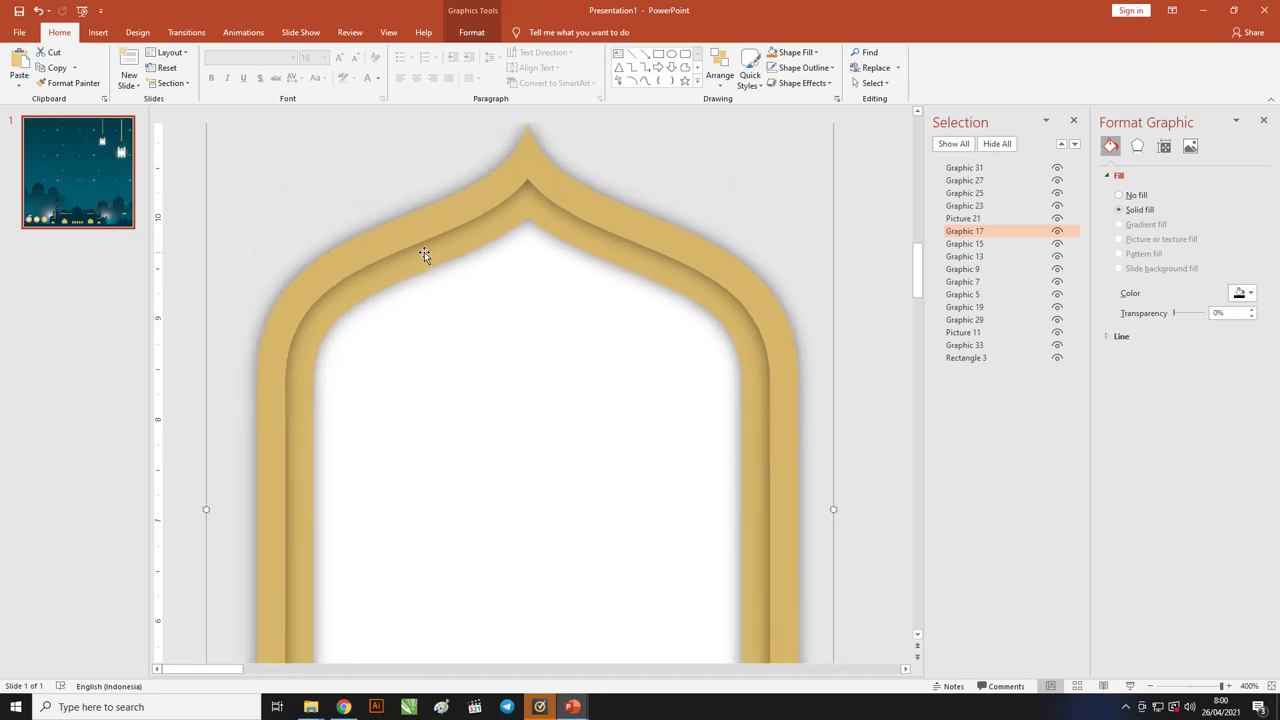
pyautogui.scroll(-4, 356, 237)
pyautogui.scroll(-5, 377, 289)
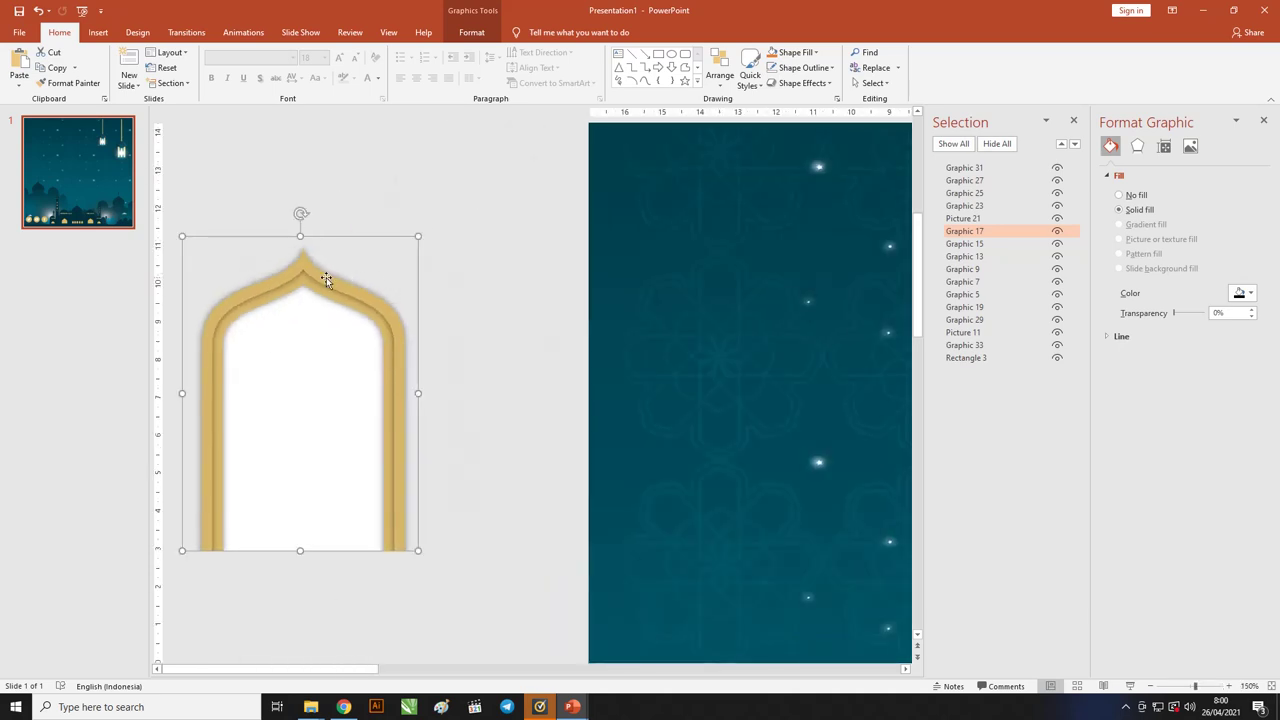
pyautogui.moveTo(326, 277); pyautogui.dragTo(380, 195)
# Step: Ungroup the gold arch picture and move the drawing-object conversion prompt aside
pyautogui.rightClick(381, 196)
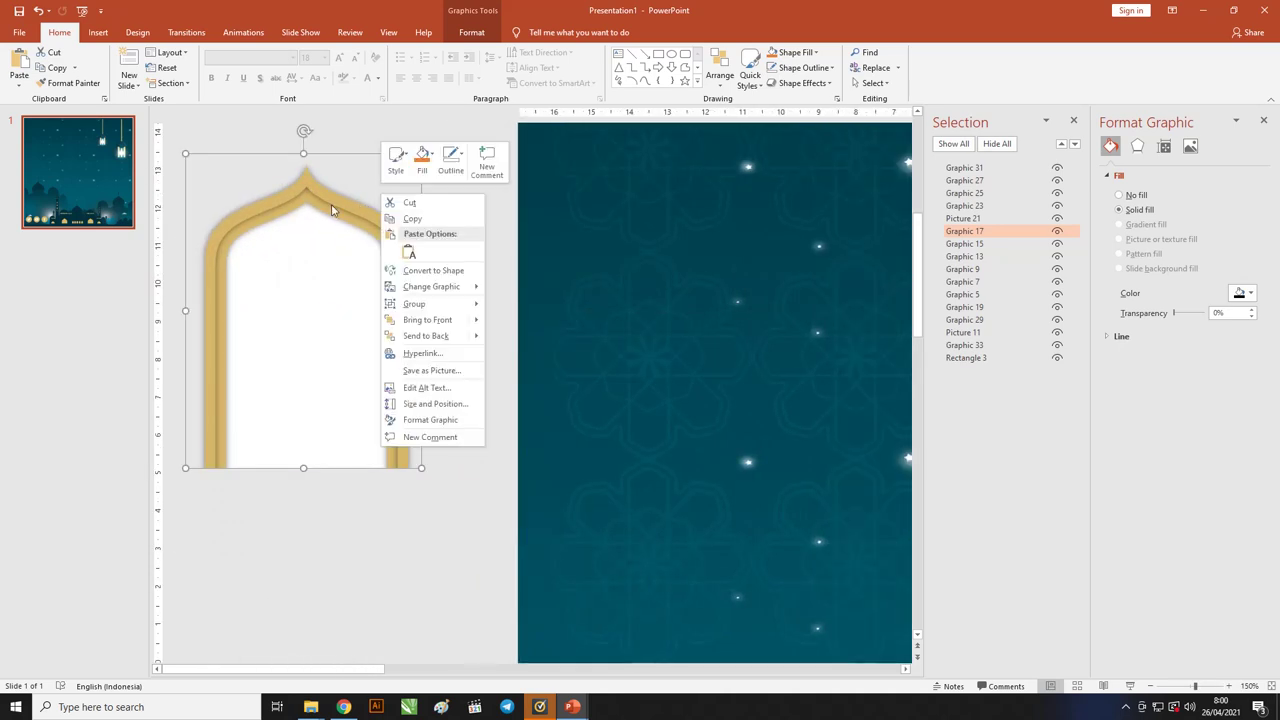
pyautogui.moveTo(443, 303)
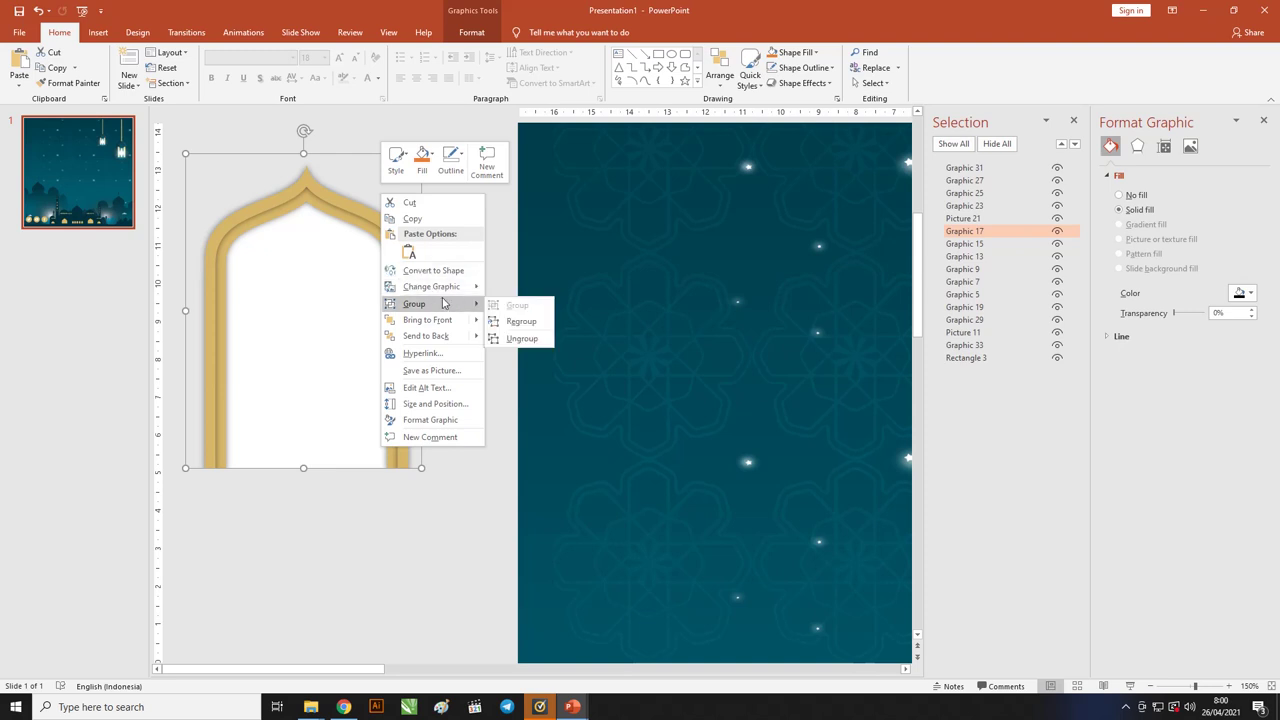
pyautogui.click(531, 340)
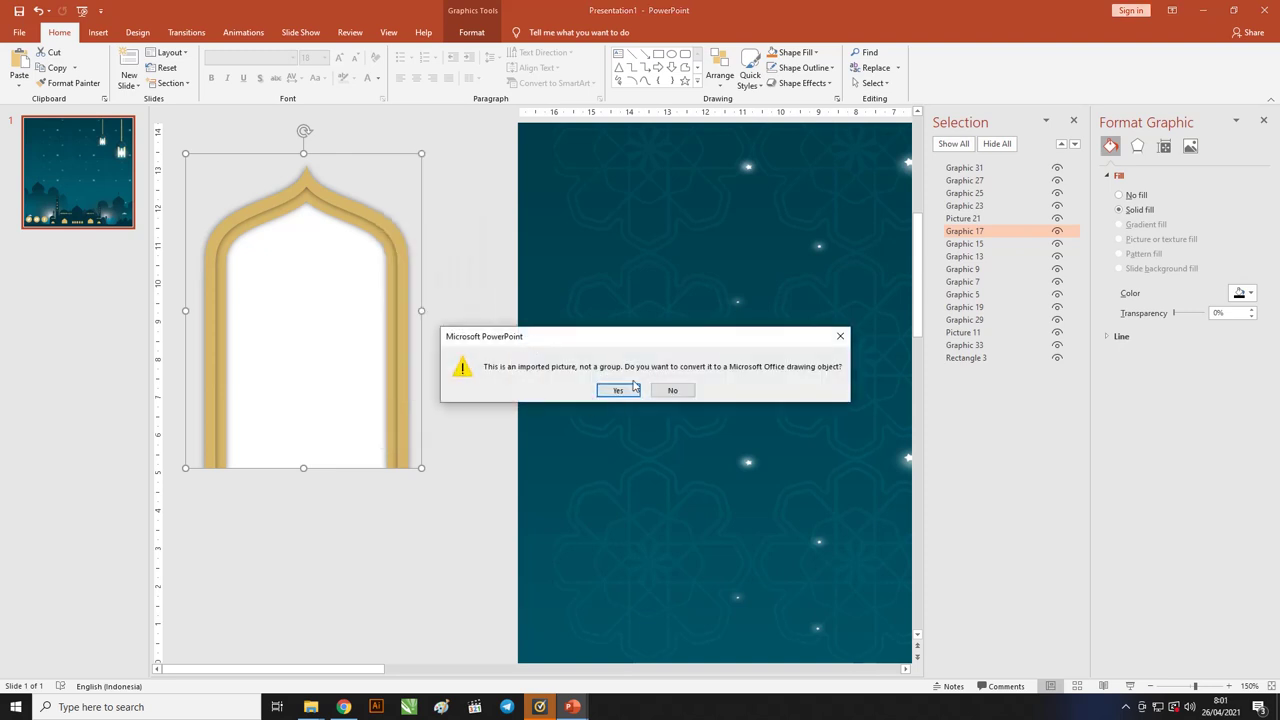
pyautogui.moveTo(628, 340); pyautogui.dragTo(574, 316)
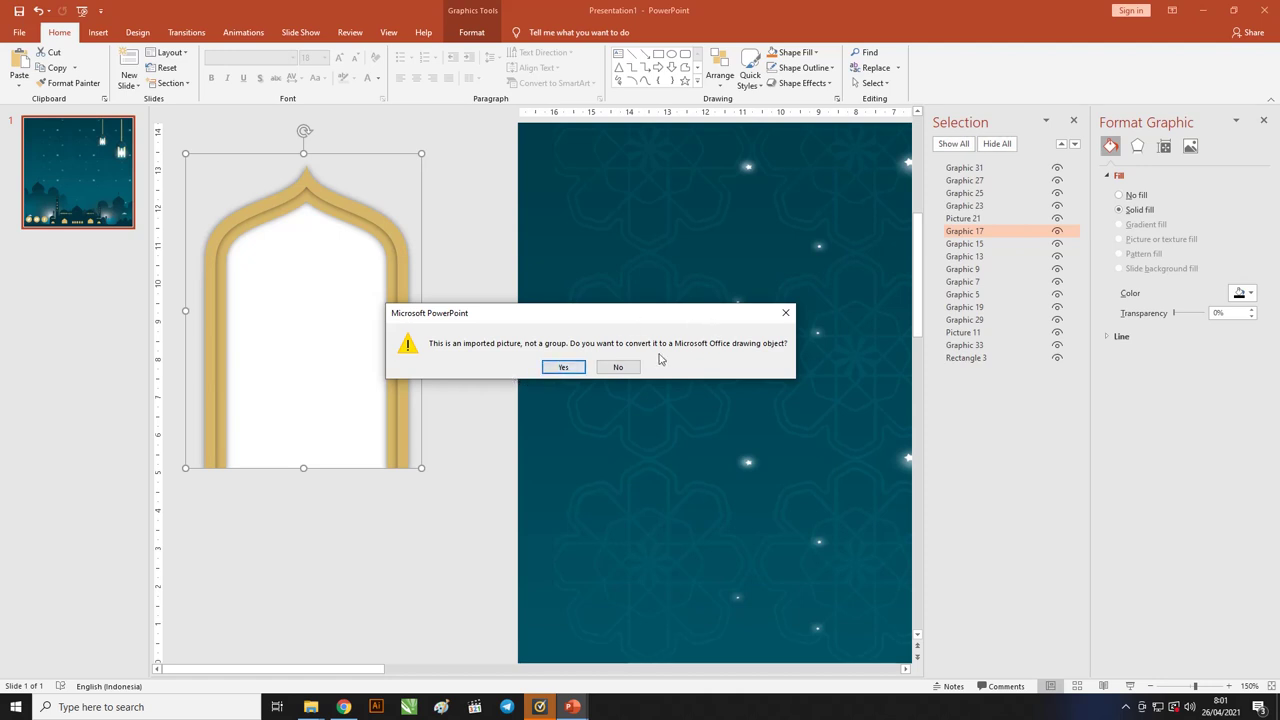
# Step: Confirm the conversion to a drawing object and move the arch up and to the right
pyautogui.click(563, 368)
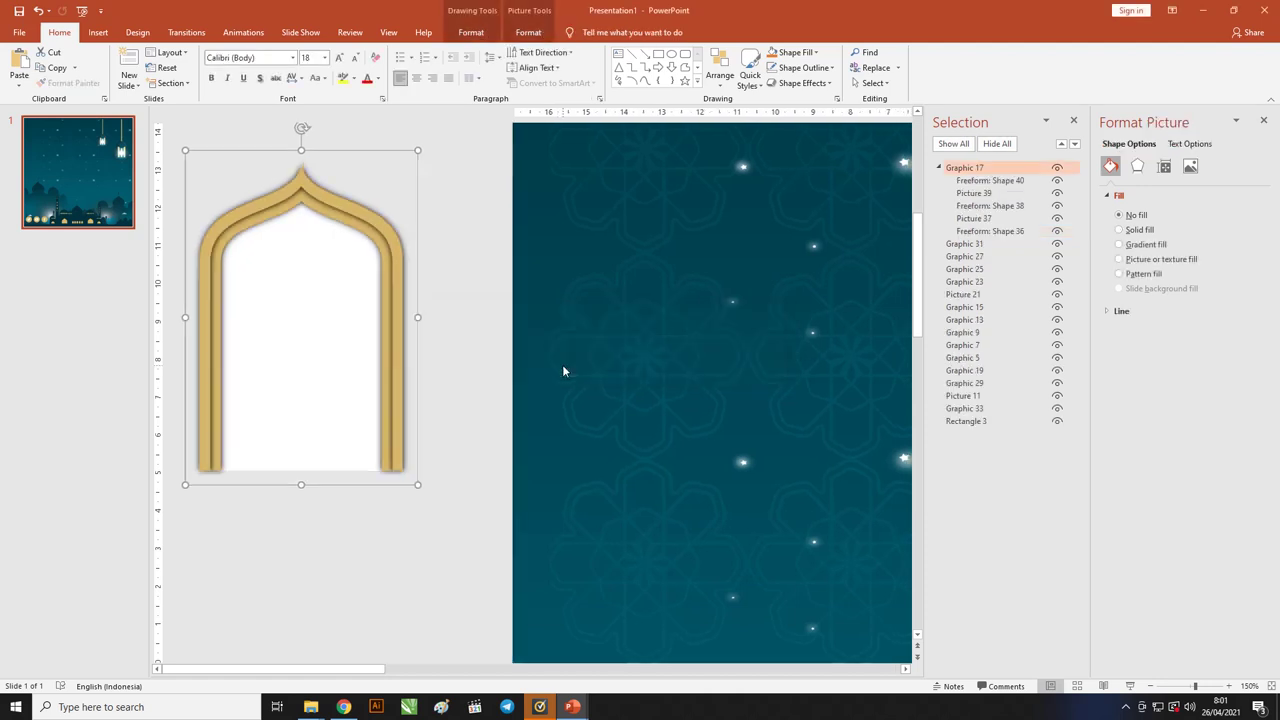
pyautogui.scroll(5, 212, 280)
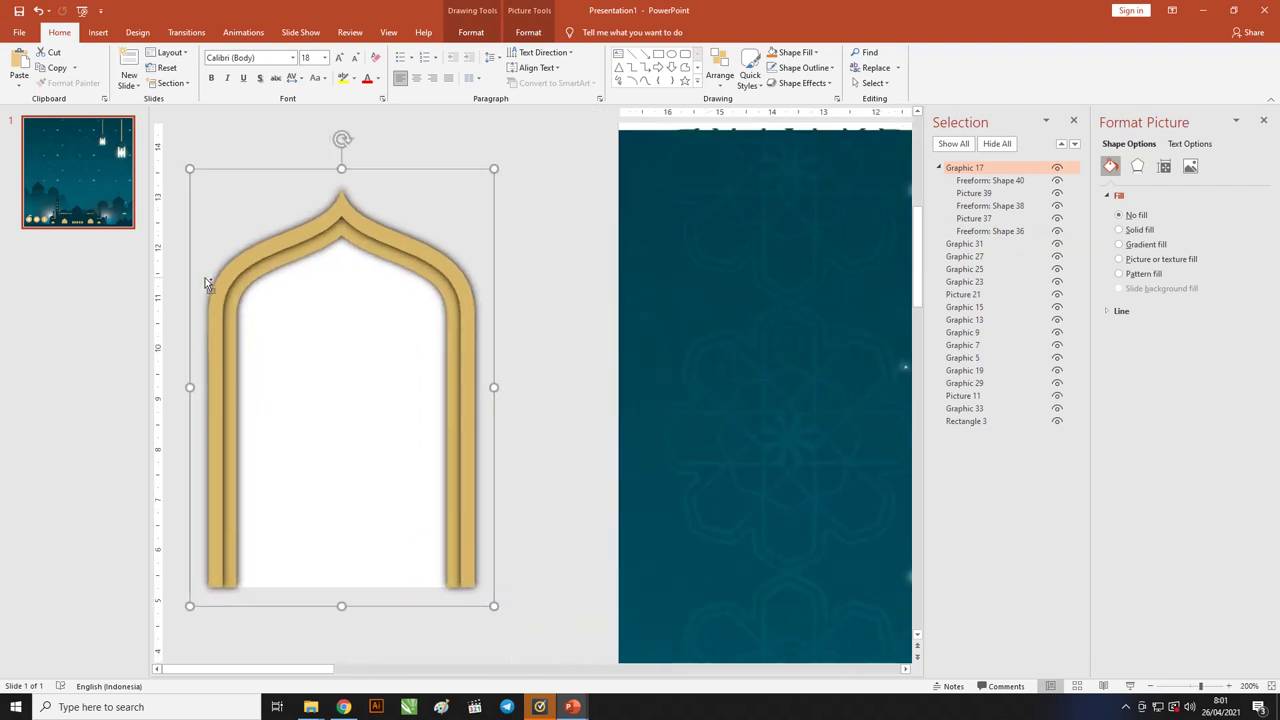
pyautogui.click(551, 274)
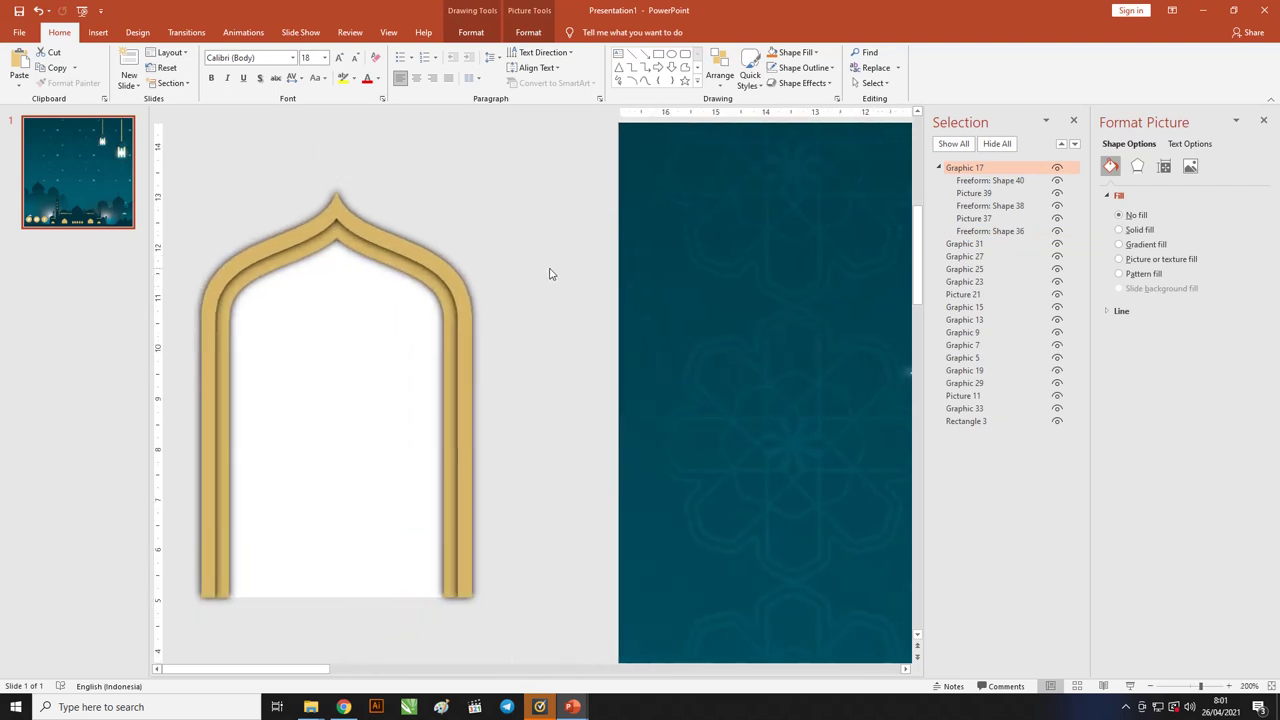
pyautogui.click(268, 380)
pyautogui.moveTo(305, 330); pyautogui.dragTo(348, 277)
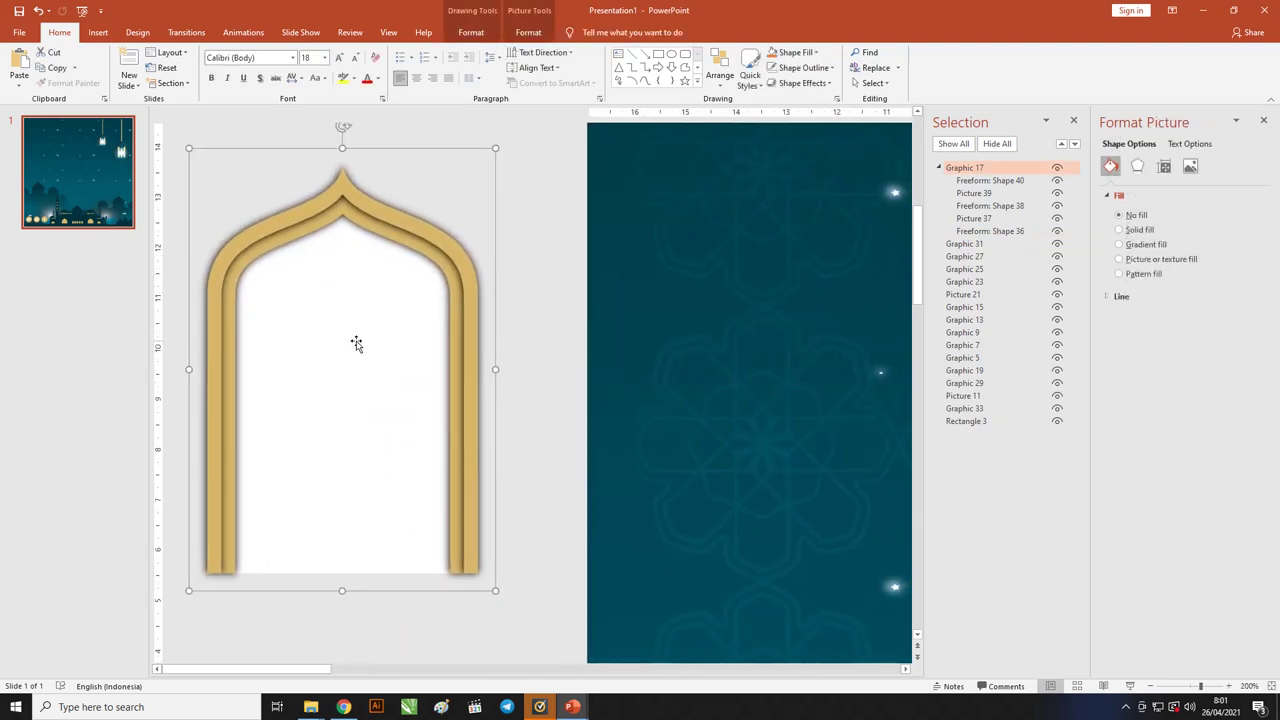
# Step: Ungroup the arch into Freeform Shapes 36, 38, 40 and Pictures 37, 39
pyautogui.rightClick(348, 277)
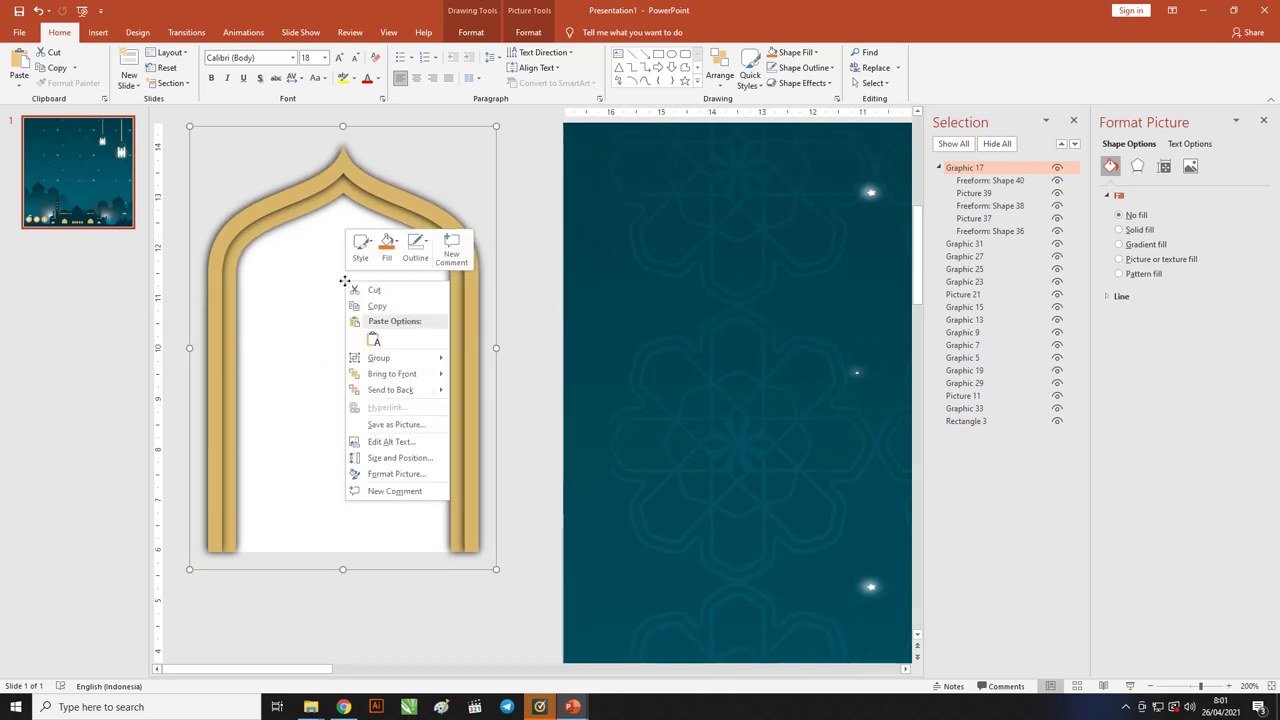
pyautogui.moveTo(412, 362)
pyautogui.click(489, 392)
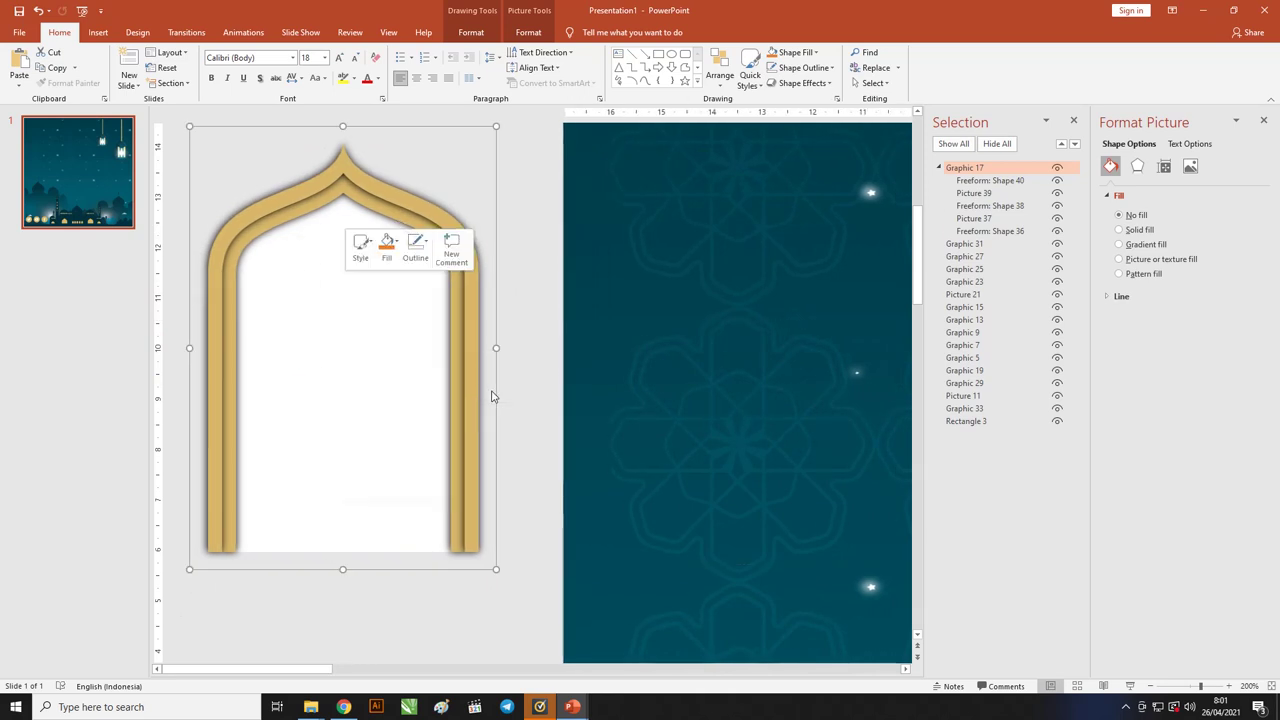
pyautogui.click(532, 355)
pyautogui.scroll(-3, 532, 337)
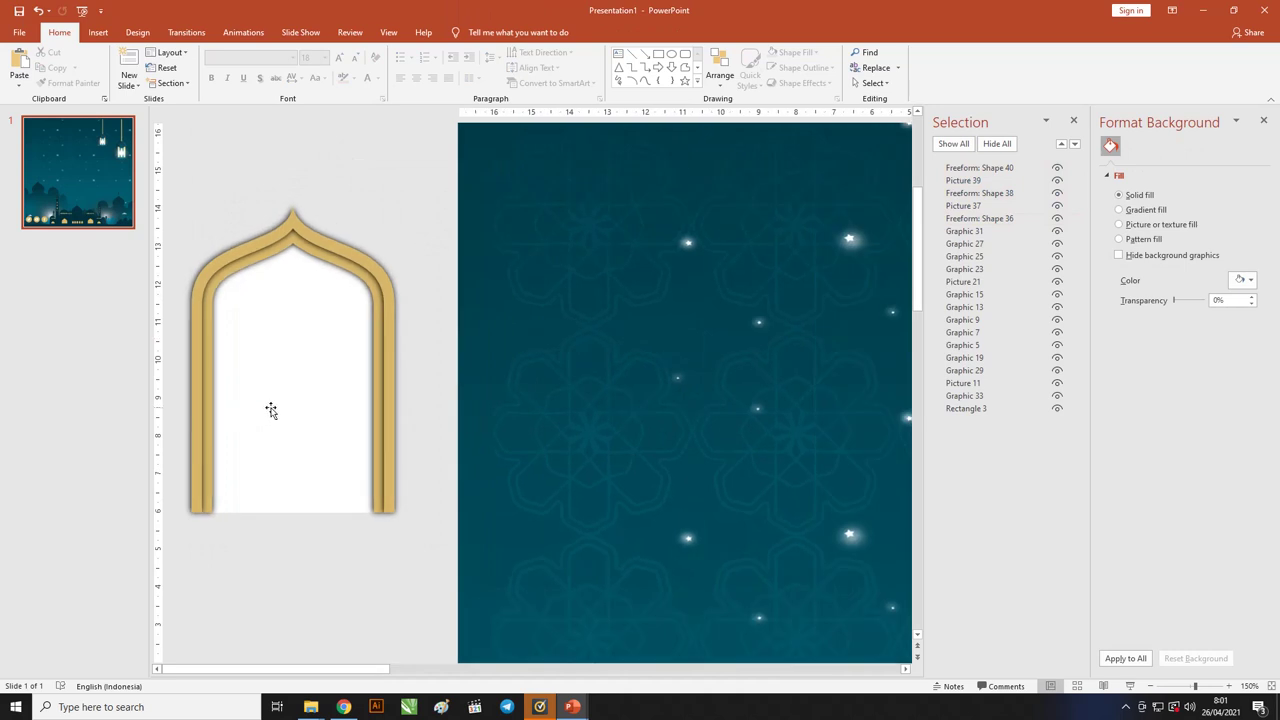
# Step: Move the black shadow arch up behind the gold arch and zoom out
pyautogui.click(289, 457)
pyautogui.moveTo(290, 459); pyautogui.dragTo(293, 442)
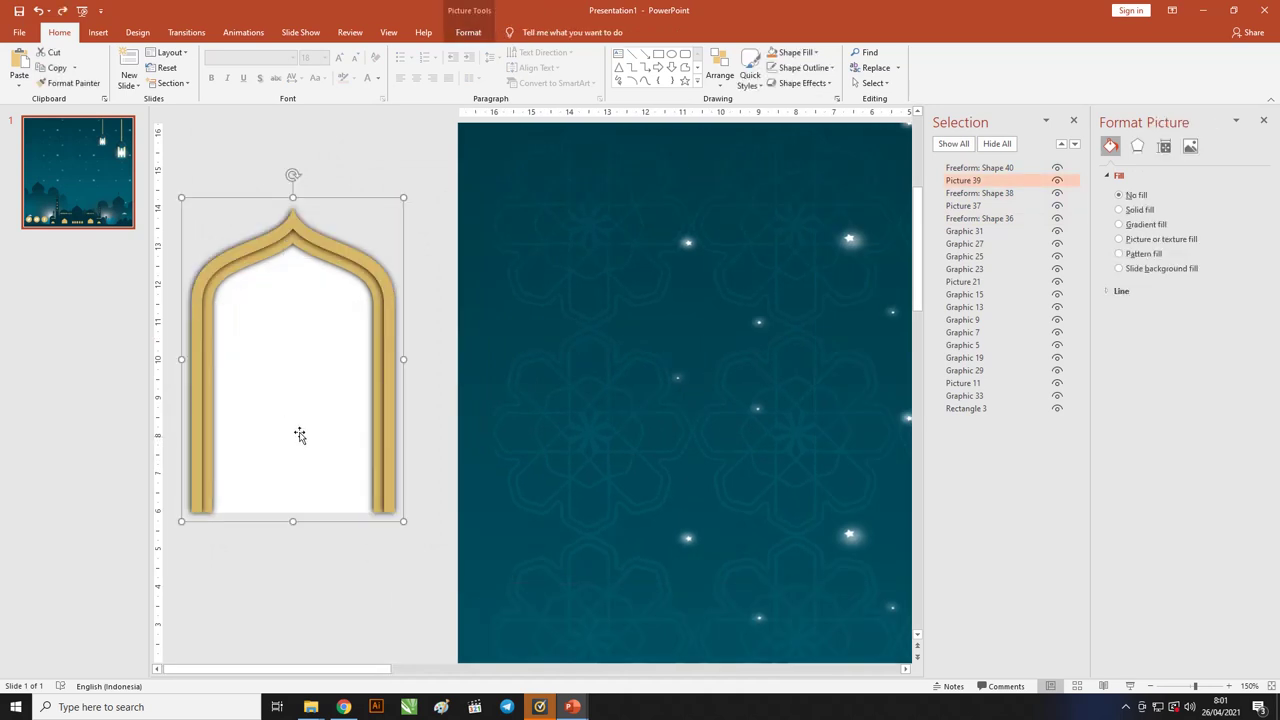
pyautogui.scroll(-2, 333, 360)
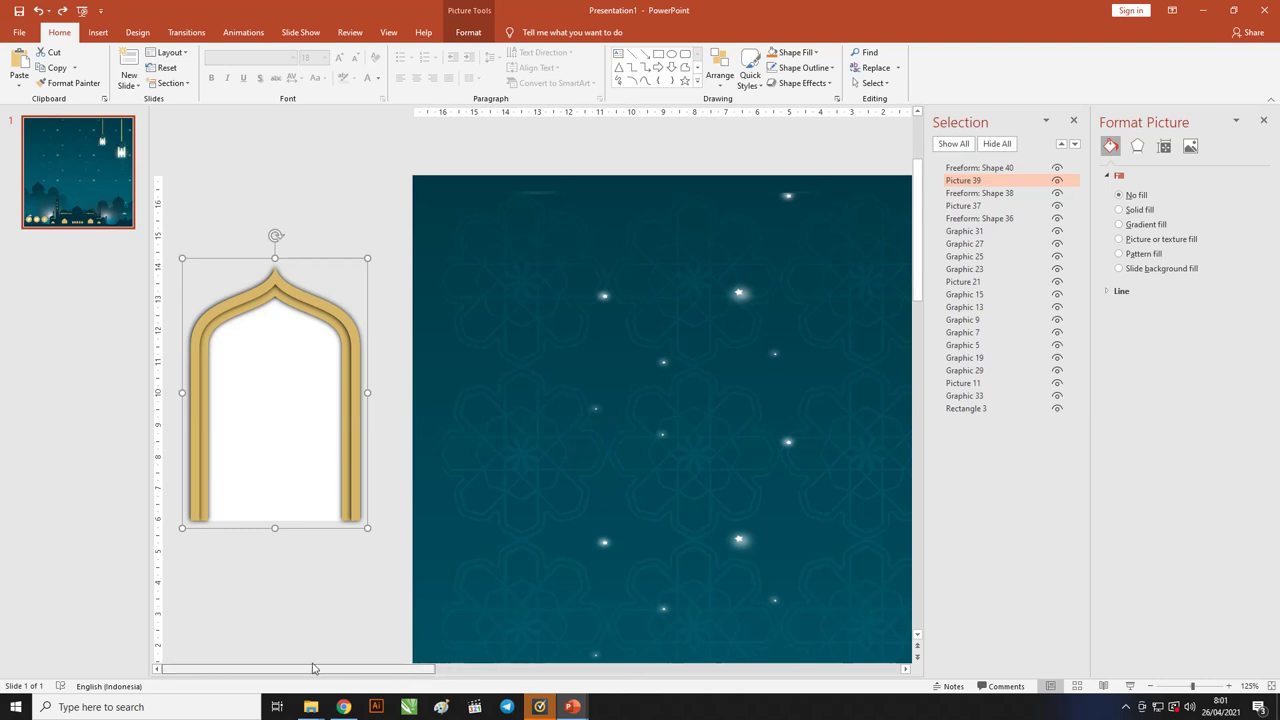
pyautogui.scroll(-2, 326, 449)
pyautogui.scroll(-2, 283, 531)
pyautogui.scroll(-1, 195, 497)
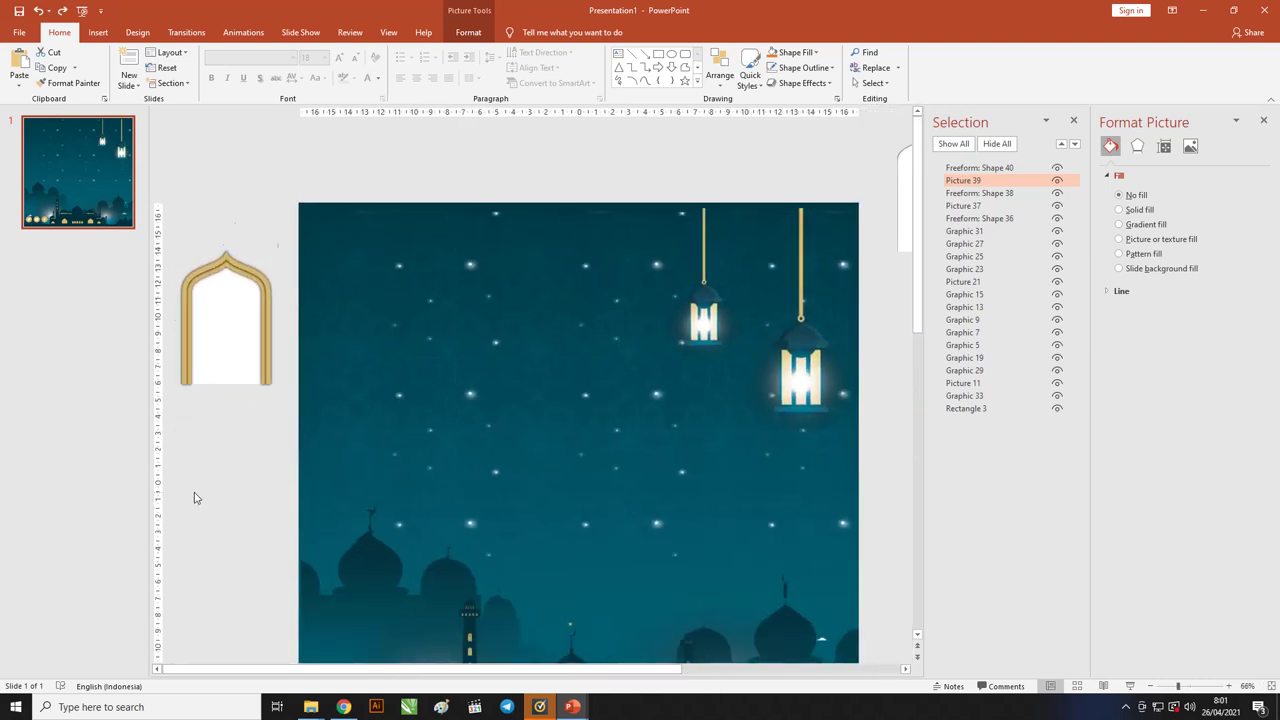
pyautogui.click(200, 496)
pyautogui.scroll(-2, 209, 451)
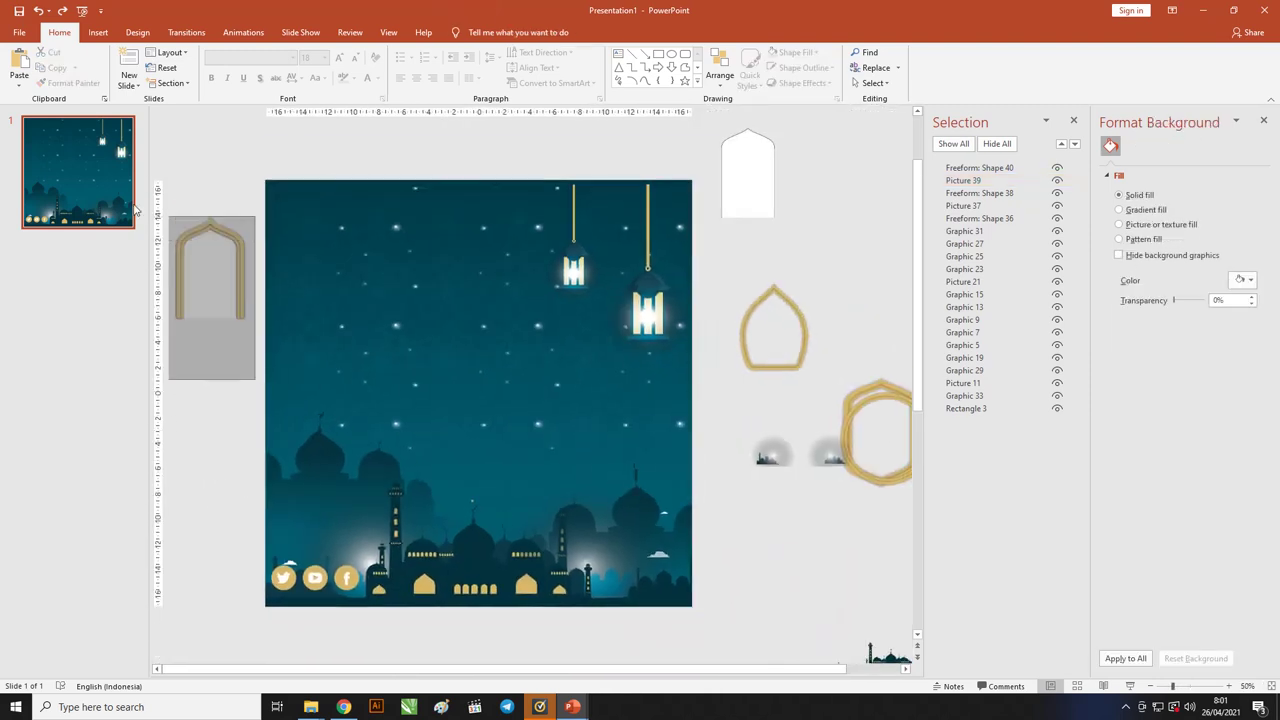
# Step: Select all five arch parts and park them to the right of the slide
pyautogui.moveTo(135, 207); pyautogui.dragTo(170, 158)
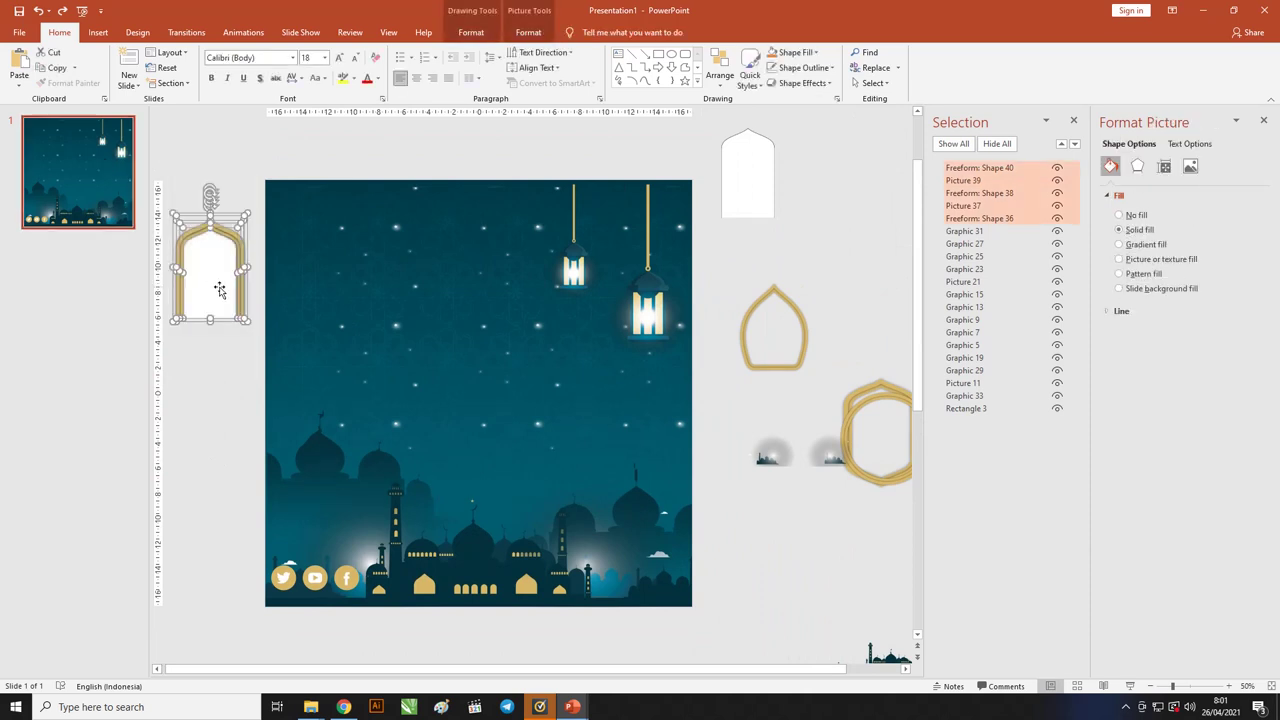
pyautogui.moveTo(213, 288); pyautogui.dragTo(829, 220)
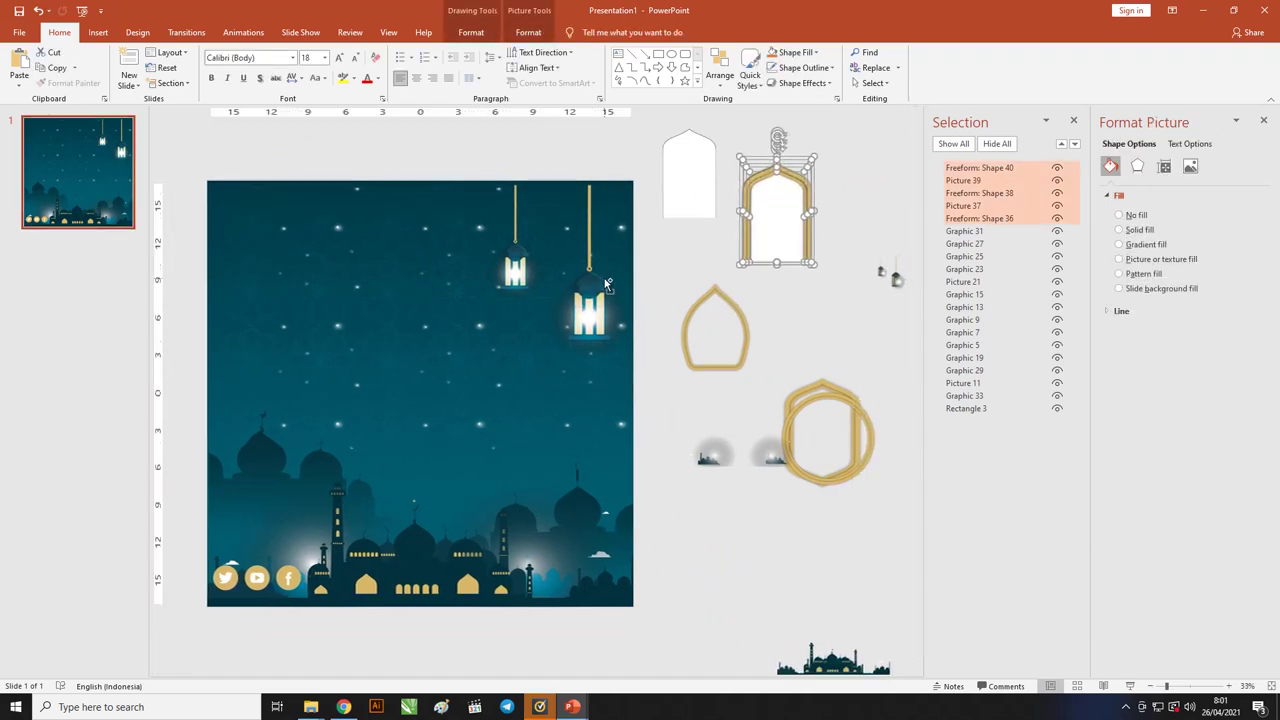
pyautogui.scroll(-3, 668, 330)
pyautogui.moveTo(718, 312); pyautogui.dragTo(812, 424)
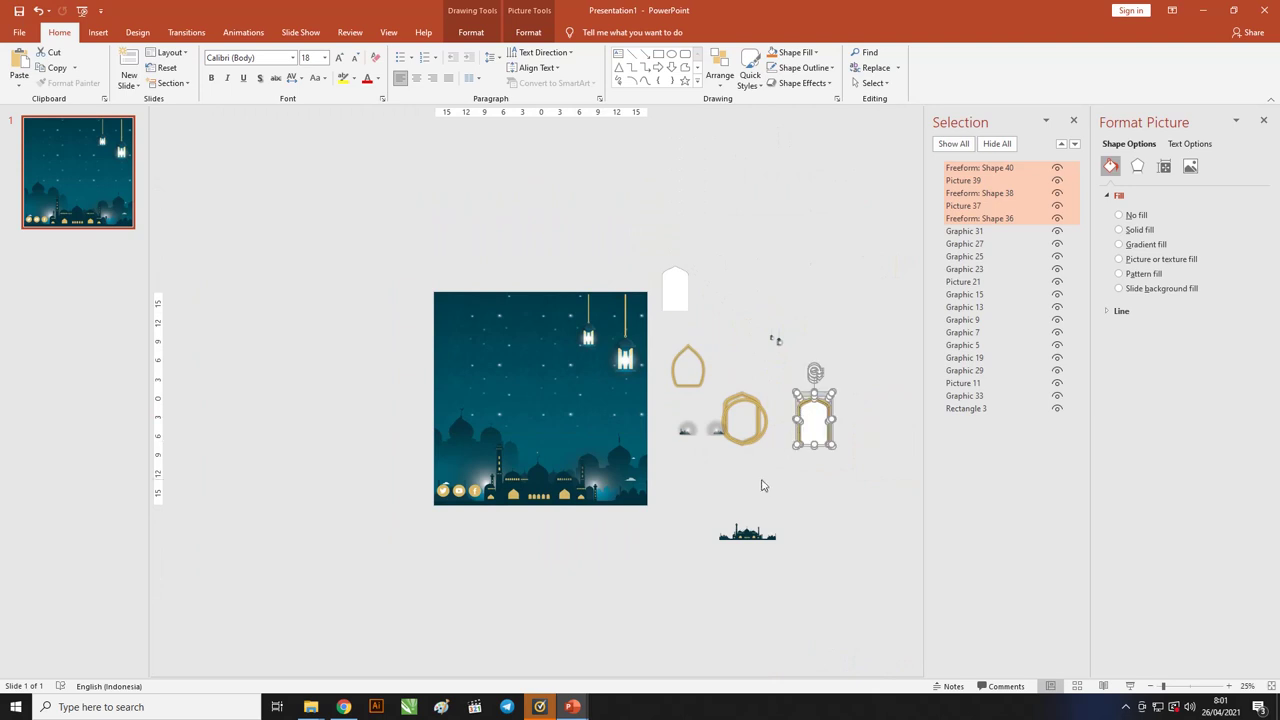
# Step: Gather the spare arches, octagon, shadows, mosque skyline and small graphic to the slide's left
pyautogui.moveTo(765, 488); pyautogui.dragTo(683, 348)
pyautogui.click(744, 430)
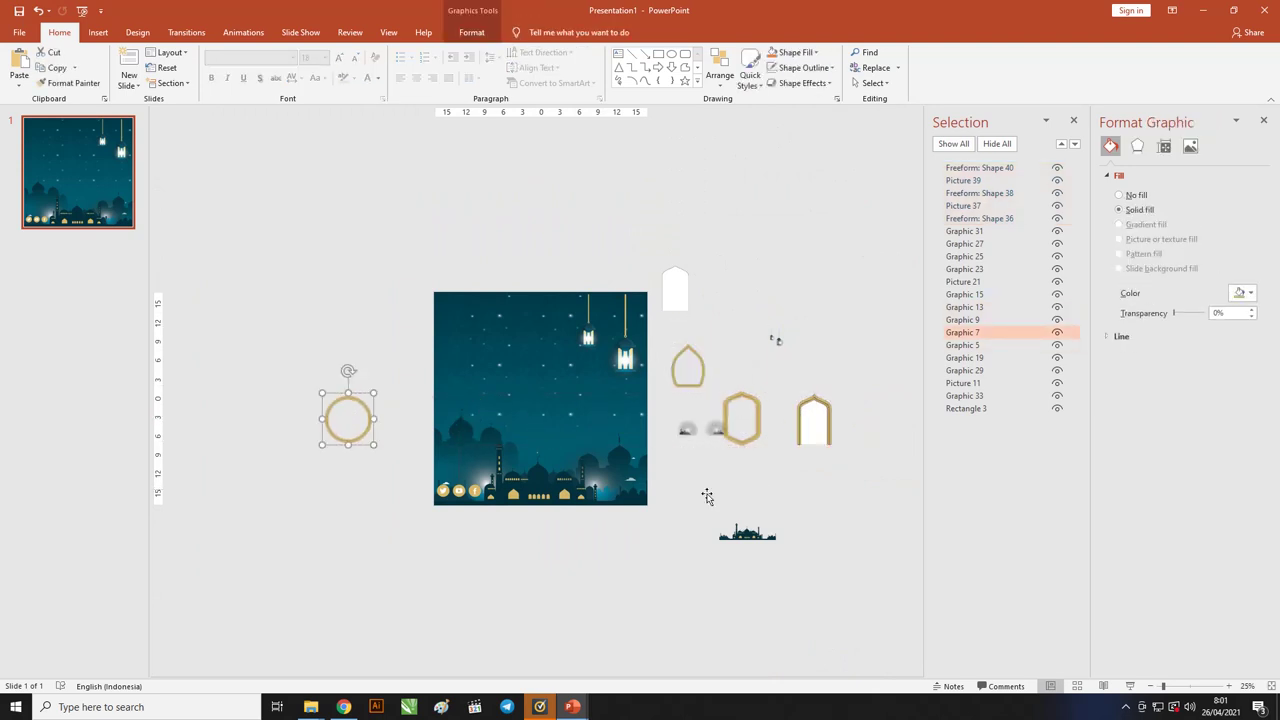
pyautogui.moveTo(782, 482); pyautogui.dragTo(652, 229)
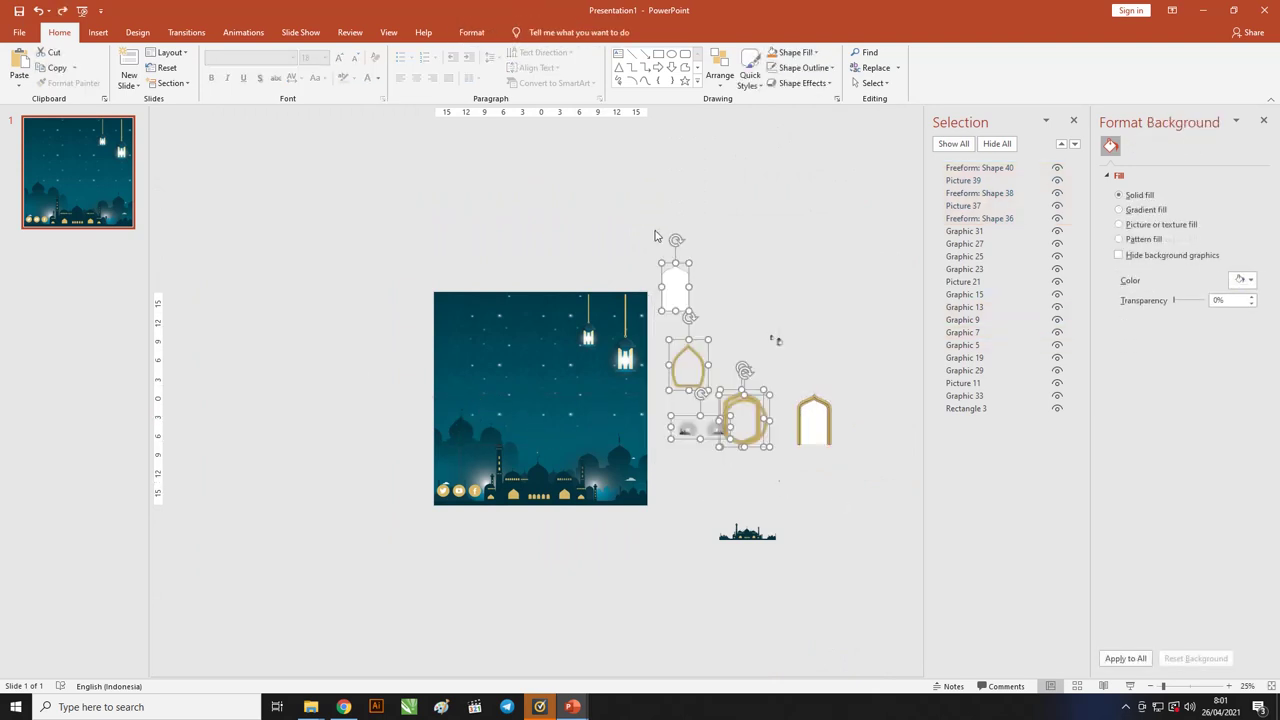
pyautogui.moveTo(701, 360); pyautogui.dragTo(303, 368)
pyautogui.click(778, 584)
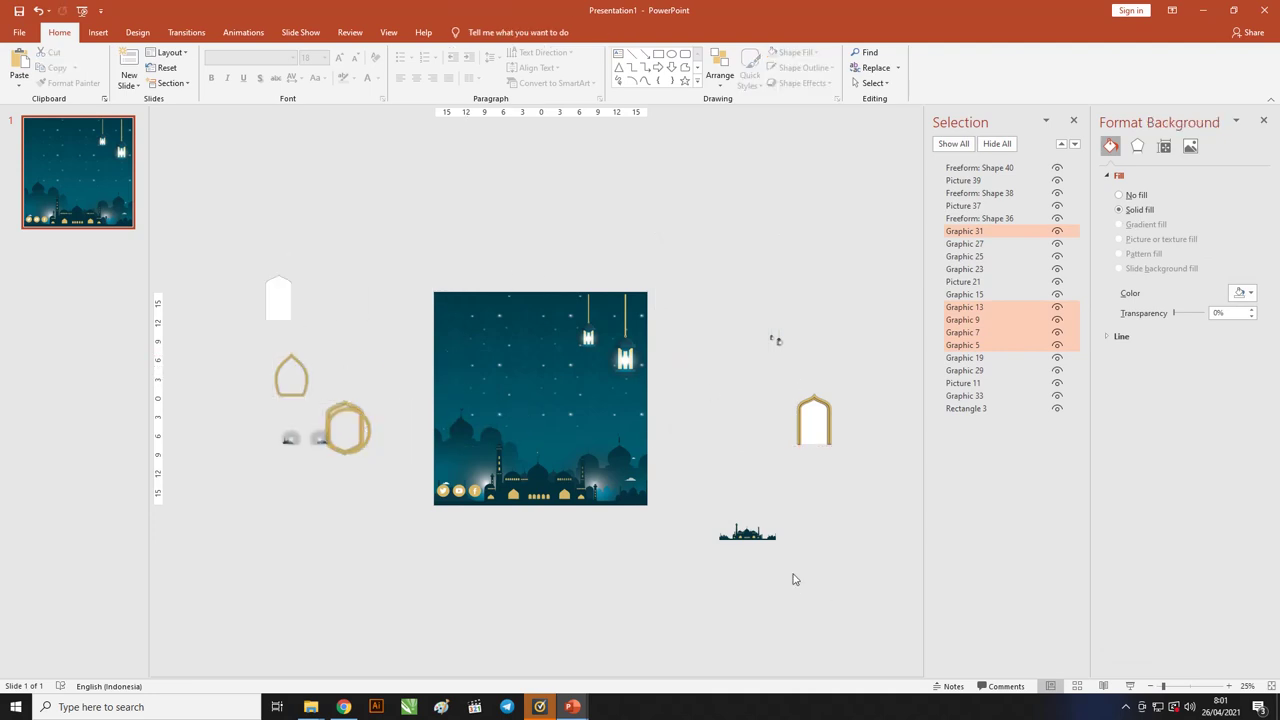
pyautogui.click(732, 533)
pyautogui.moveTo(732, 533); pyautogui.dragTo(299, 479)
pyautogui.moveTo(743, 300)
pyautogui.mouseDown()
pyautogui.moveTo(800, 368)
pyautogui.moveTo(776, 342)
pyautogui.moveTo(316, 340)
pyautogui.mouseUp()
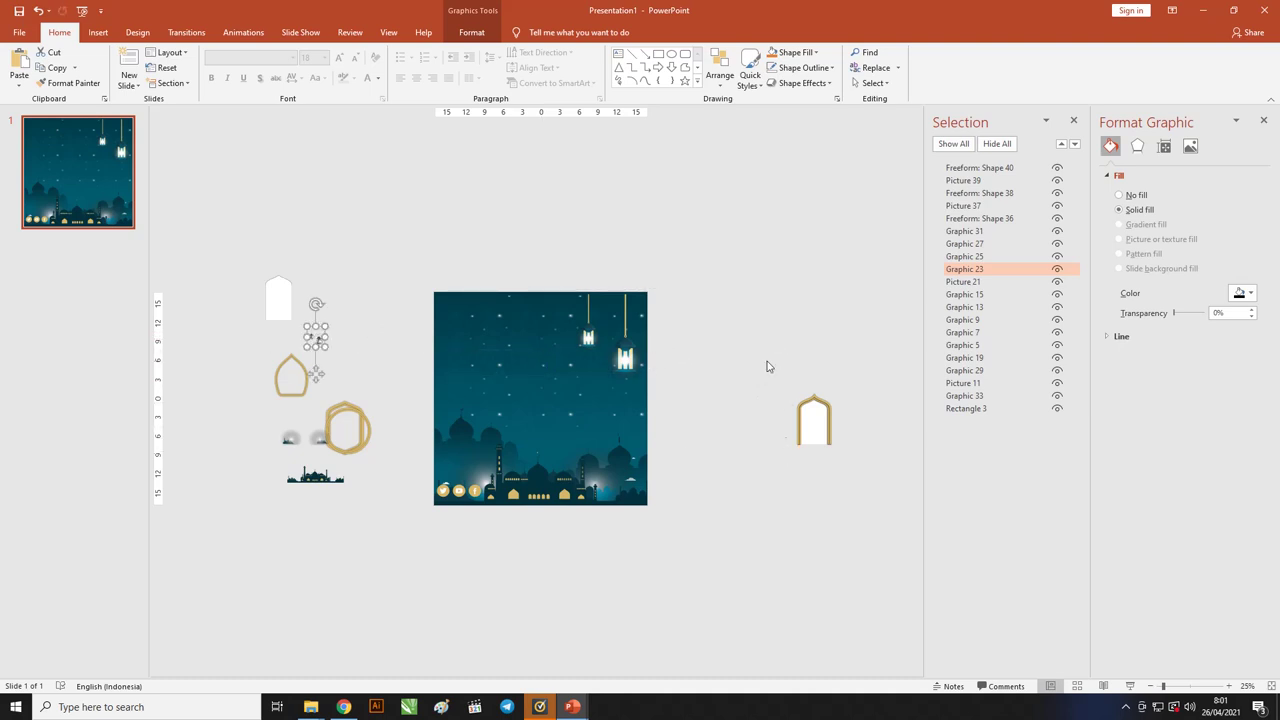
# Step: Move the split arch close beside the slide and hide the Selection Pane
pyautogui.click(857, 477)
pyautogui.moveTo(814, 420); pyautogui.dragTo(674, 418)
pyautogui.scroll(2, 686, 420)
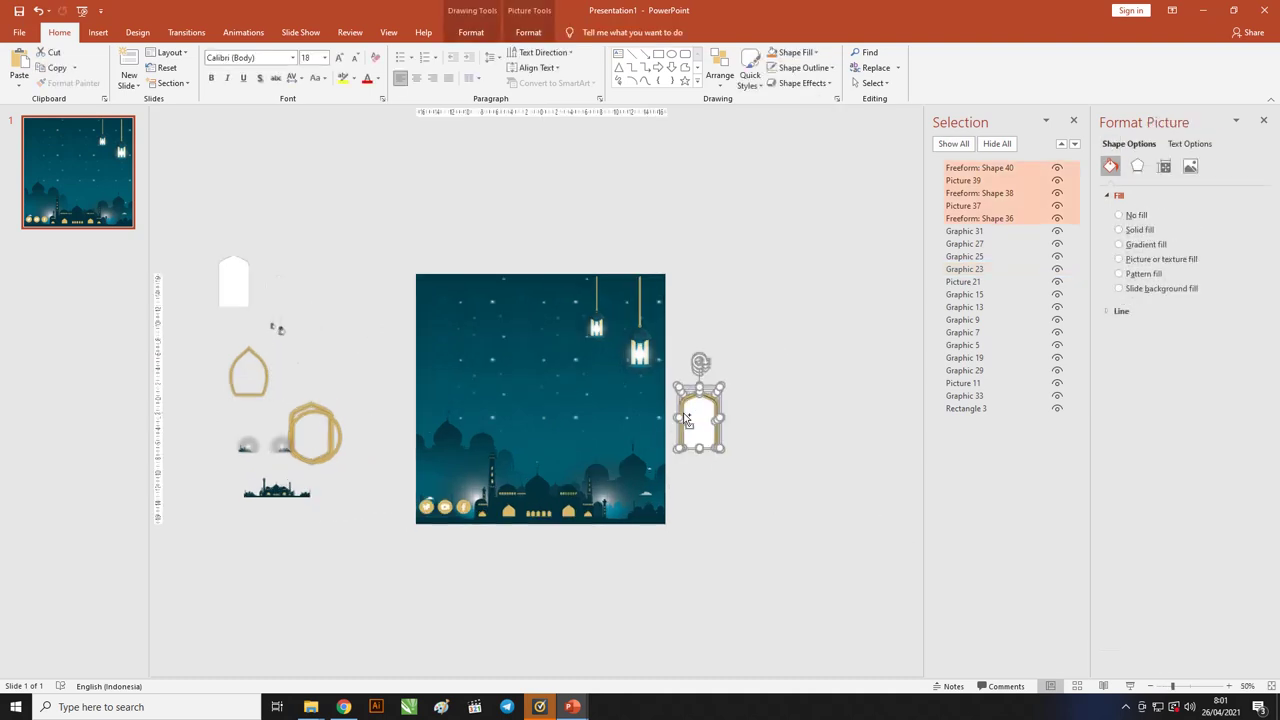
pyautogui.scroll(2, 682, 415)
pyautogui.scroll(1, 594, 360)
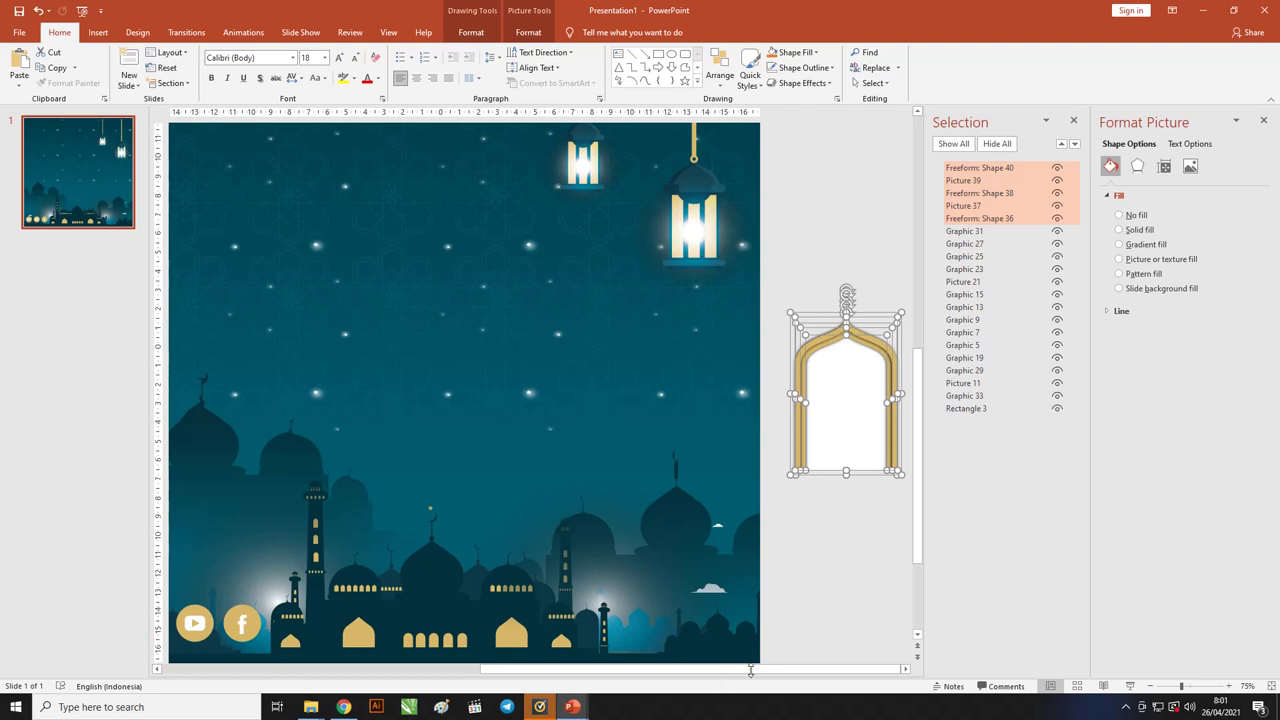
pyautogui.moveTo(751, 671); pyautogui.dragTo(751, 655)
pyautogui.click(1074, 122)
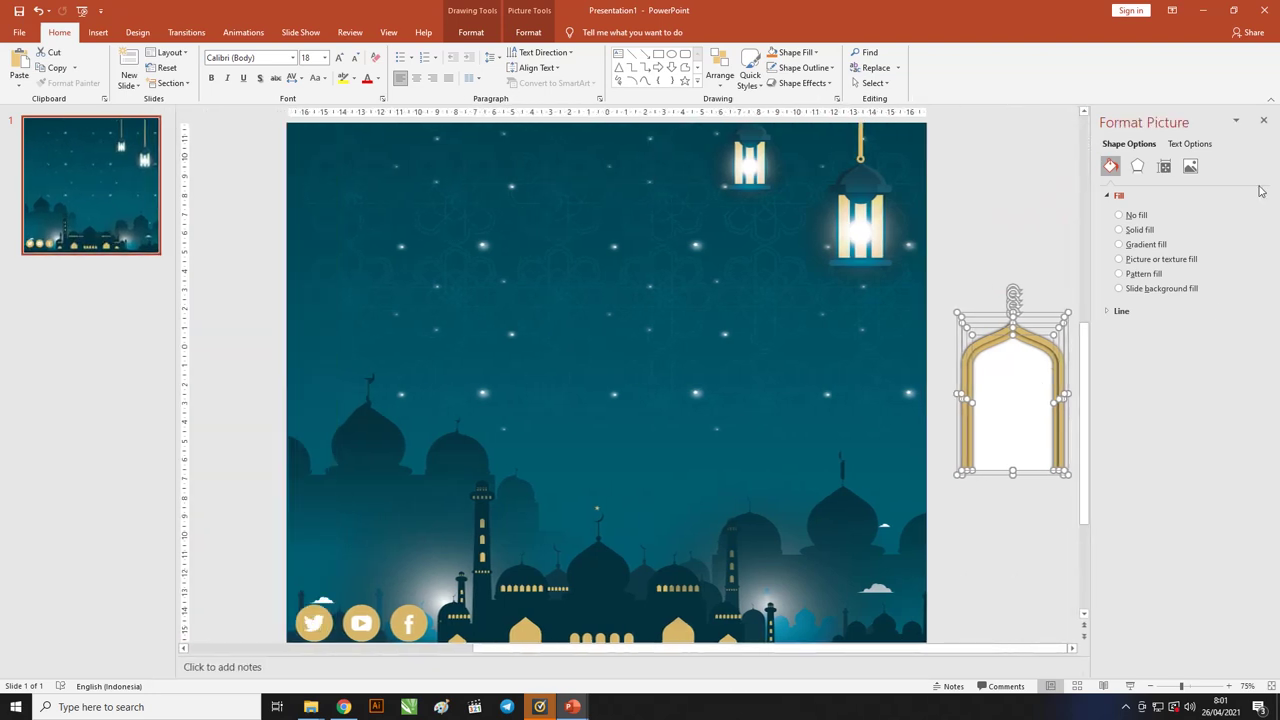
# Step: Rearrange the arch layers so one black shadow arch sits behind the white arch shape
pyautogui.scroll(5, 855, 353)
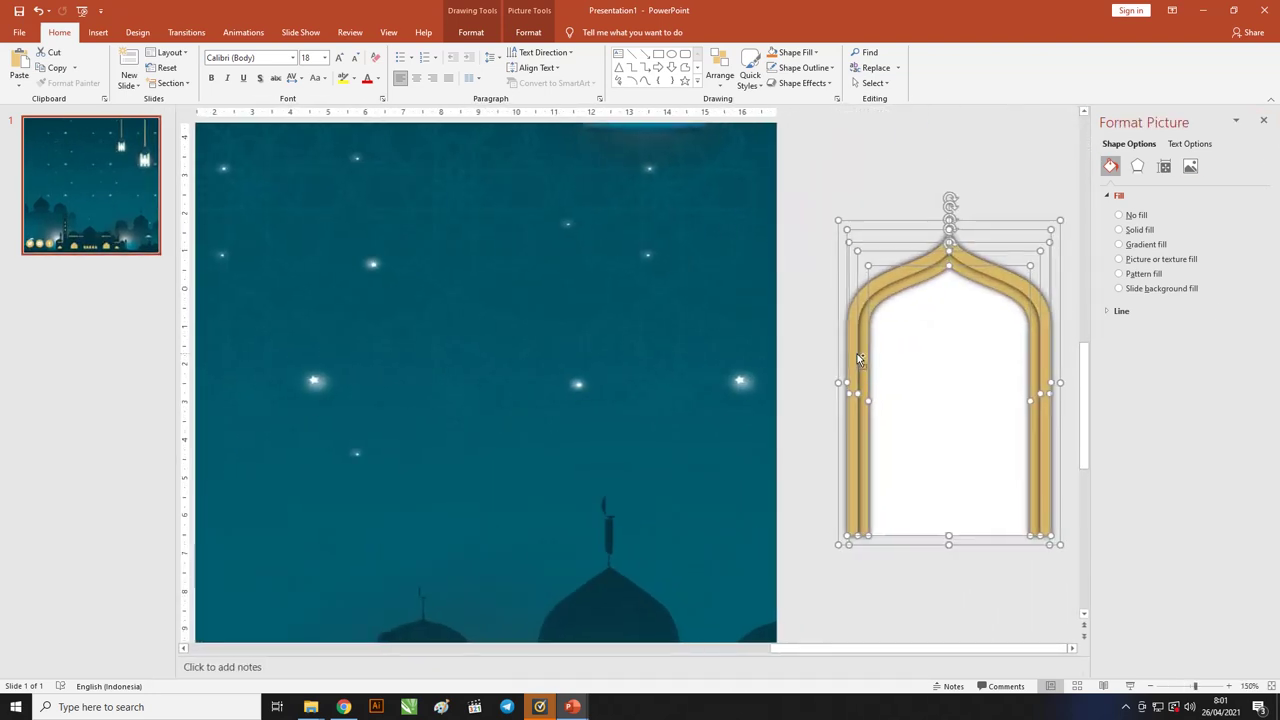
pyautogui.scroll(5, 850, 357)
pyautogui.click(760, 292)
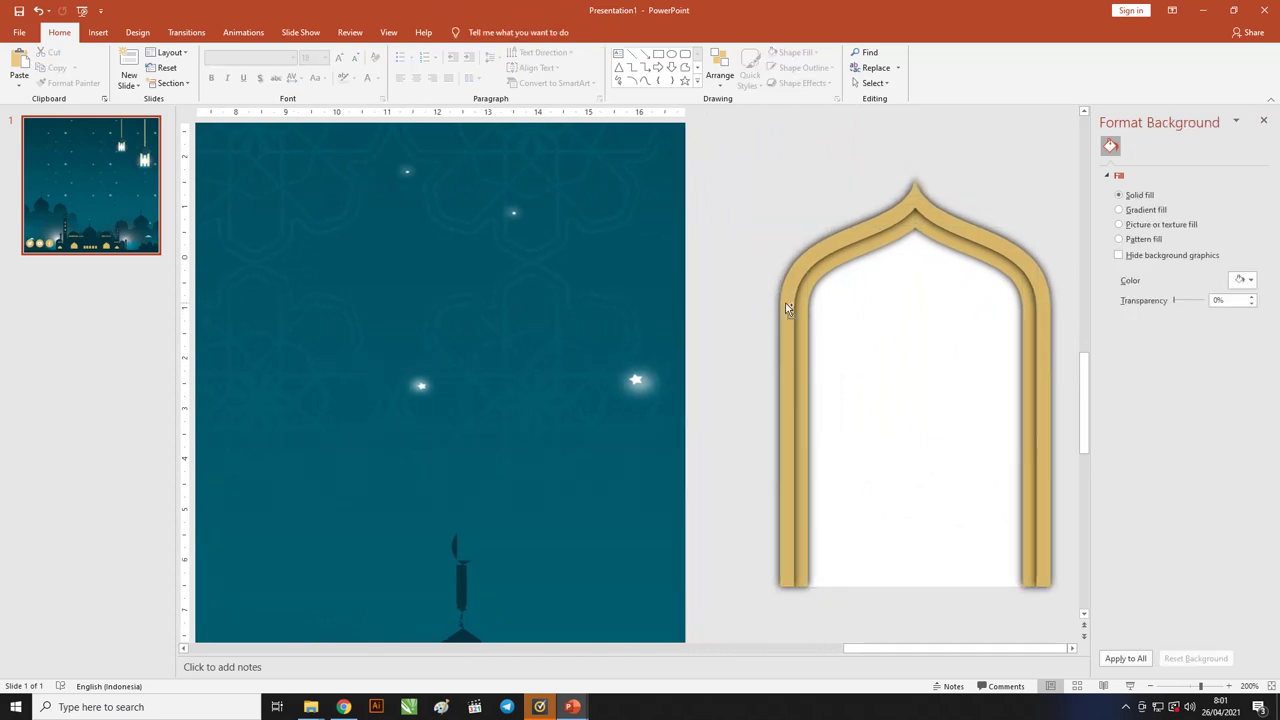
pyautogui.scroll(-6, 786, 306)
pyautogui.click(923, 331)
pyautogui.moveTo(1023, 331); pyautogui.dragTo(903, 333)
pyautogui.click(974, 314)
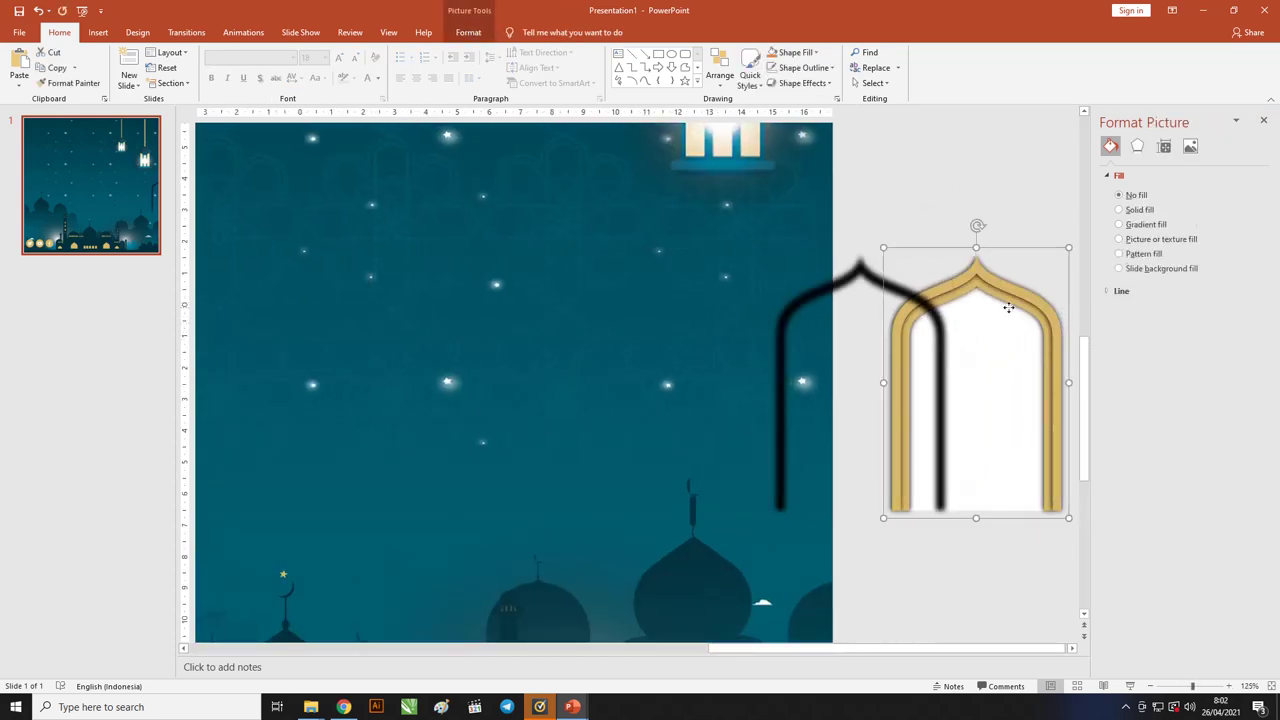
pyautogui.moveTo(1008, 308)
pyautogui.mouseDown()
pyautogui.moveTo(963, 308)
pyautogui.moveTo(980, 325)
pyautogui.moveTo(949, 322)
pyautogui.mouseUp()
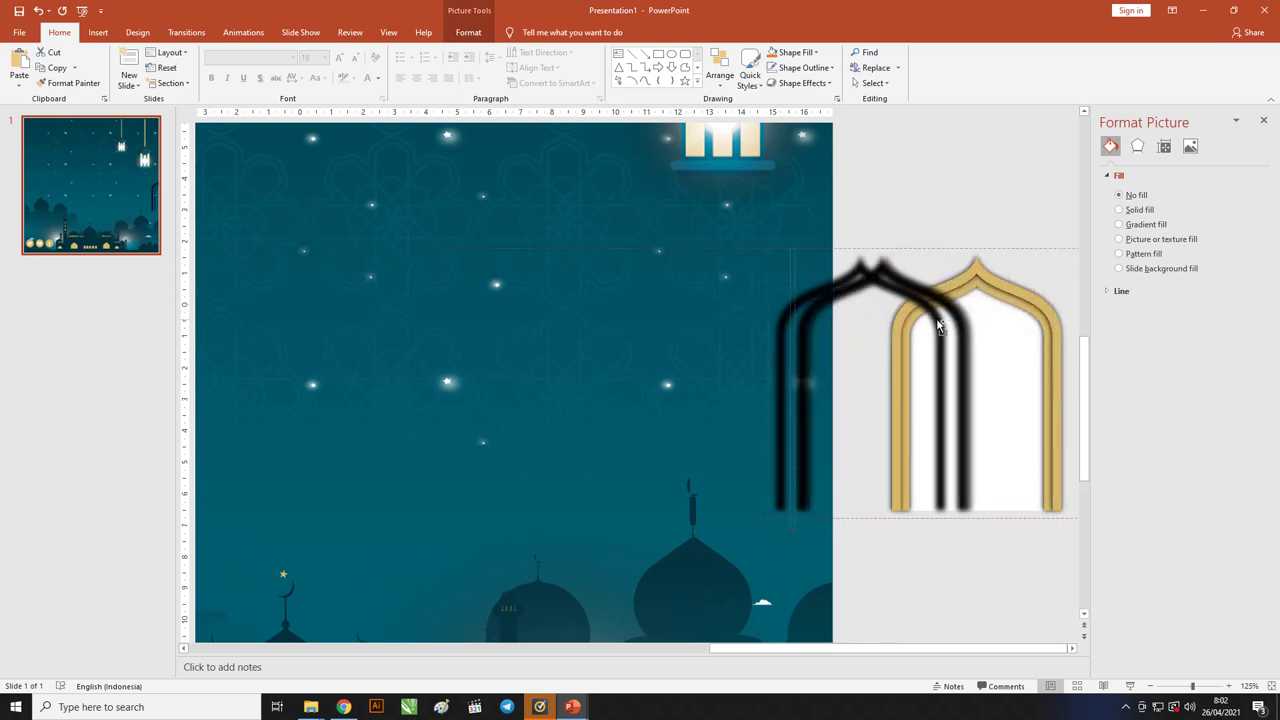
pyautogui.hotkey('ctrl', 'z')
pyautogui.hotkey('ctrl', 'z')
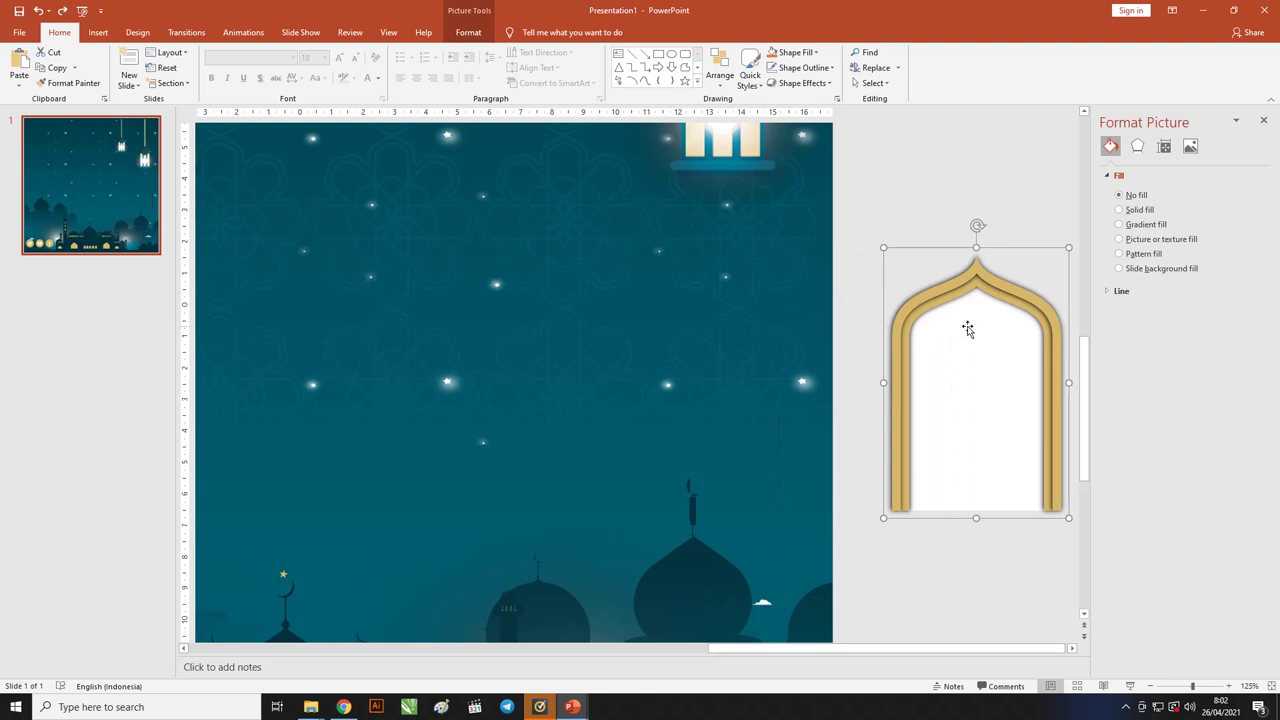
pyautogui.click(999, 191)
pyautogui.moveTo(990, 346); pyautogui.dragTo(856, 337)
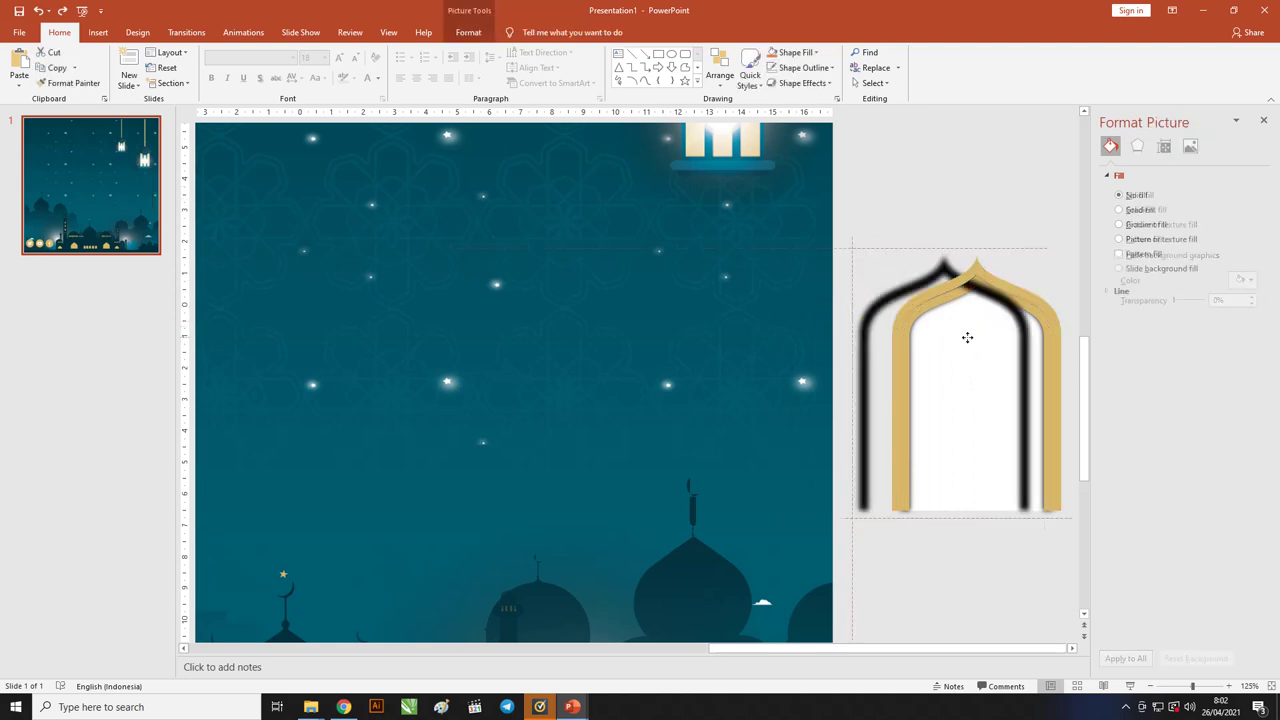
pyautogui.moveTo(995, 351); pyautogui.dragTo(872, 346)
pyautogui.press('Escape')
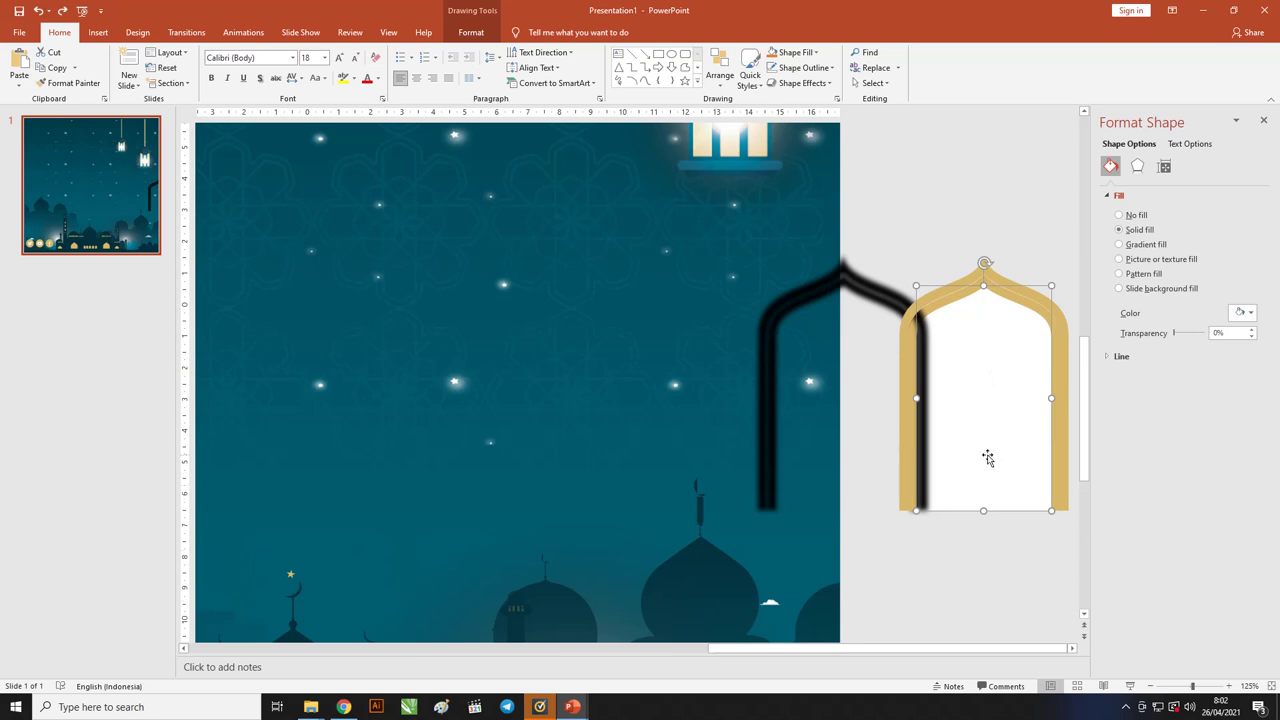
# Step: Start a picture fill from file for the arch shape and go to the Model folder
pyautogui.click(478, 34)
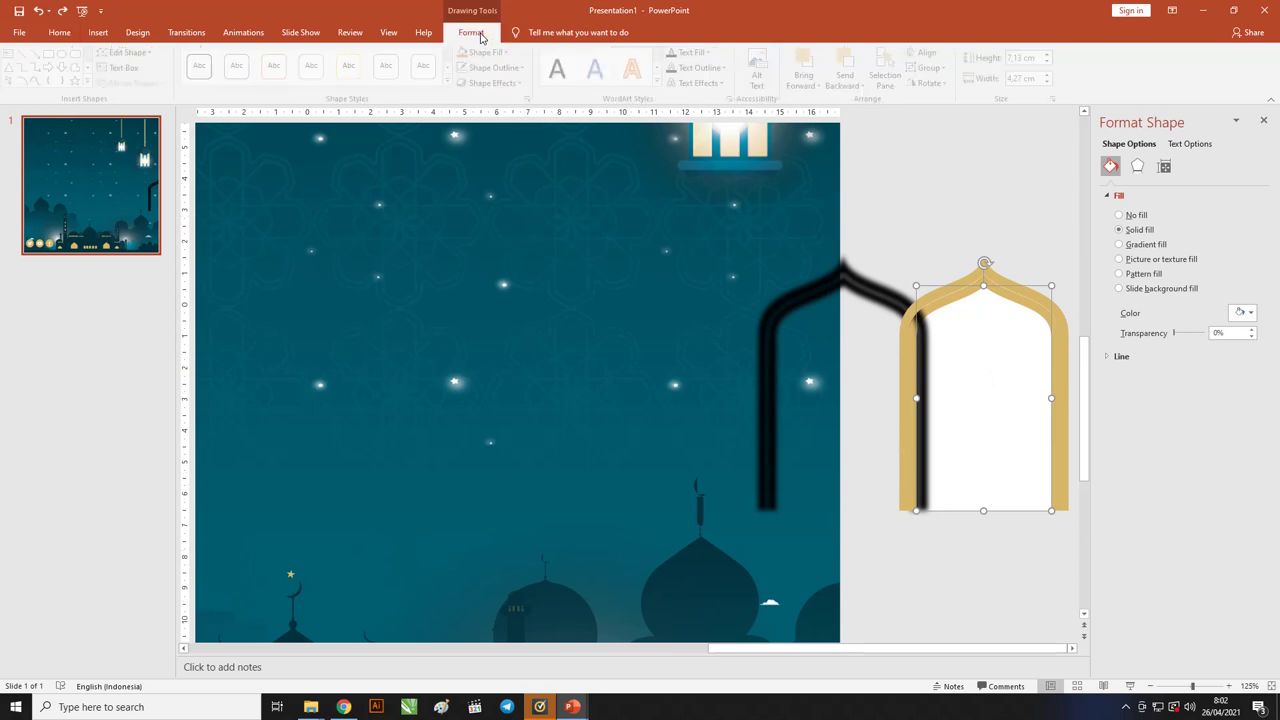
pyautogui.click(489, 52)
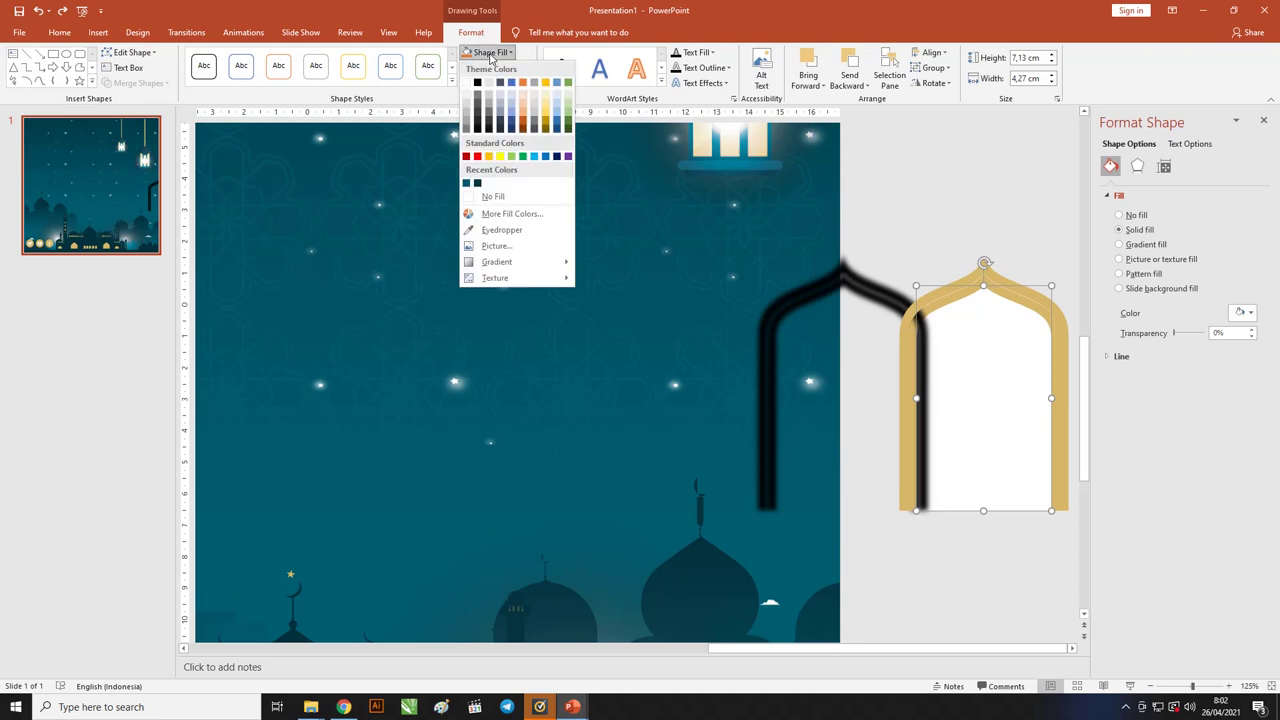
pyautogui.click(497, 246)
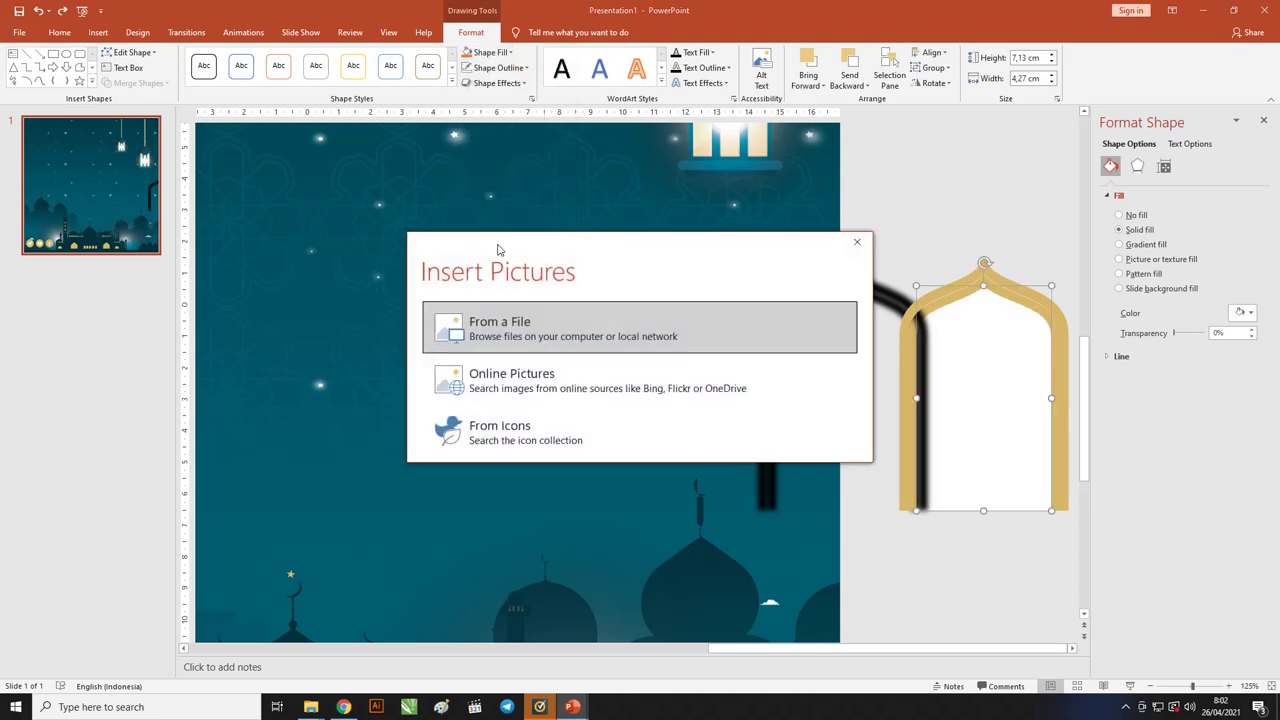
pyautogui.click(527, 342)
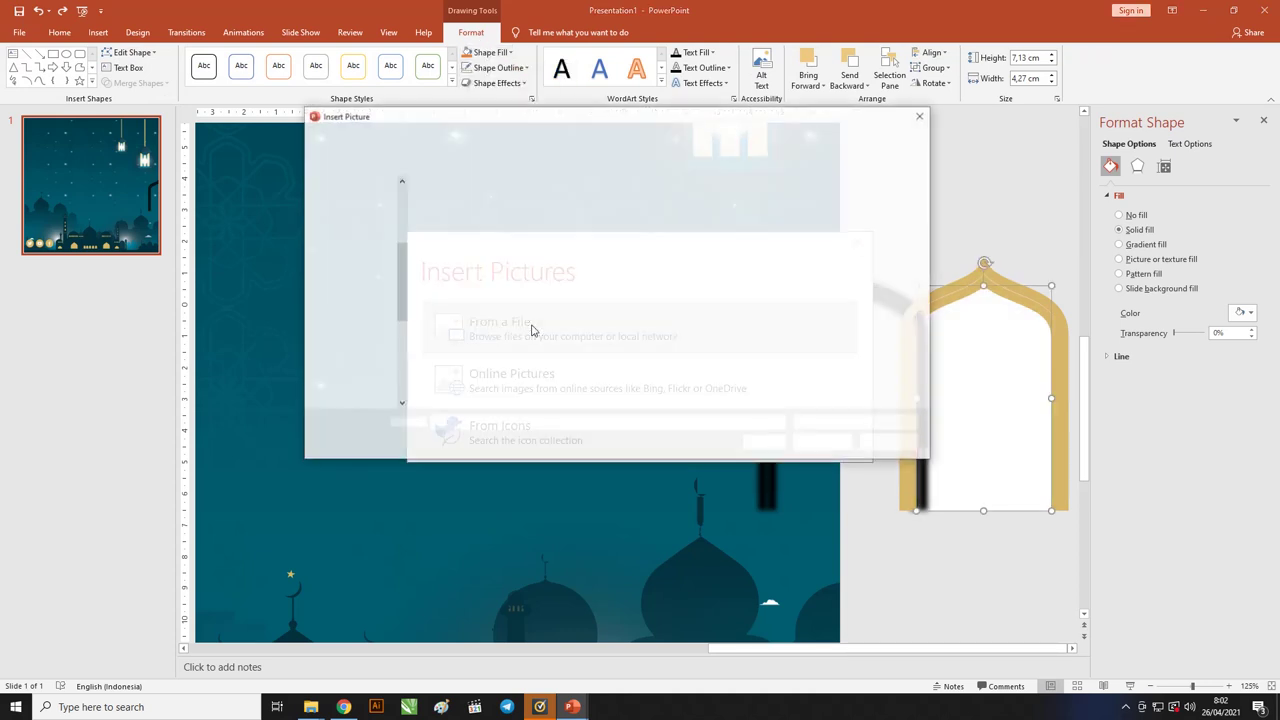
pyautogui.click(670, 142)
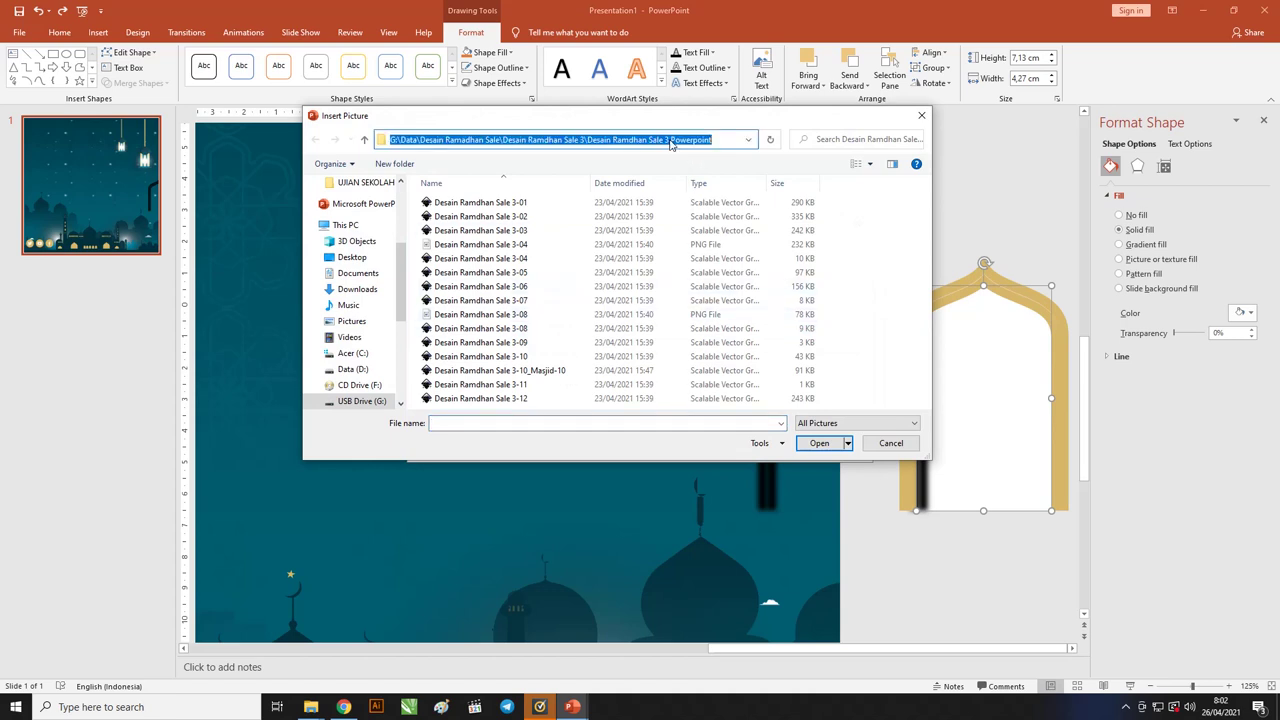
pyautogui.write('G:\\Data\\Twibbon Ramadhan\\Model')
pyautogui.press('Return')
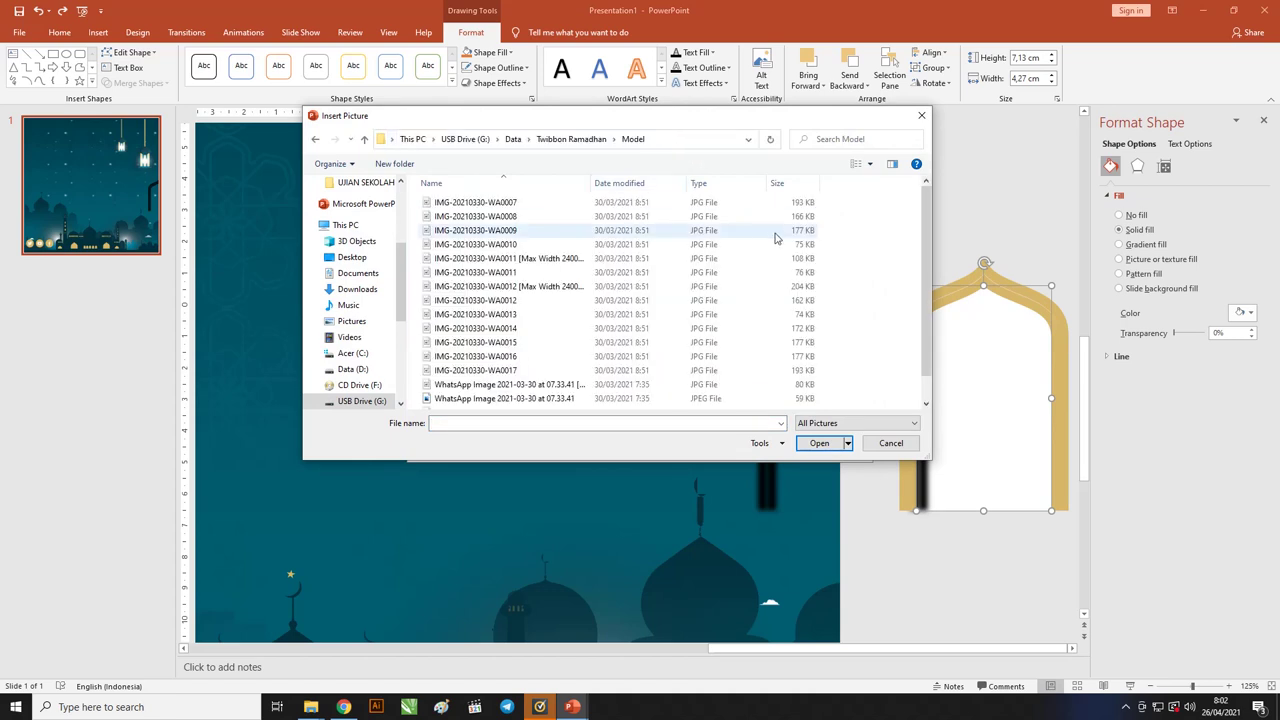
# Step: Show large thumbnails and insert the WhatsApp photo of the model as the fill
pyautogui.rightClick(869, 209)
pyautogui.moveTo(898, 217)
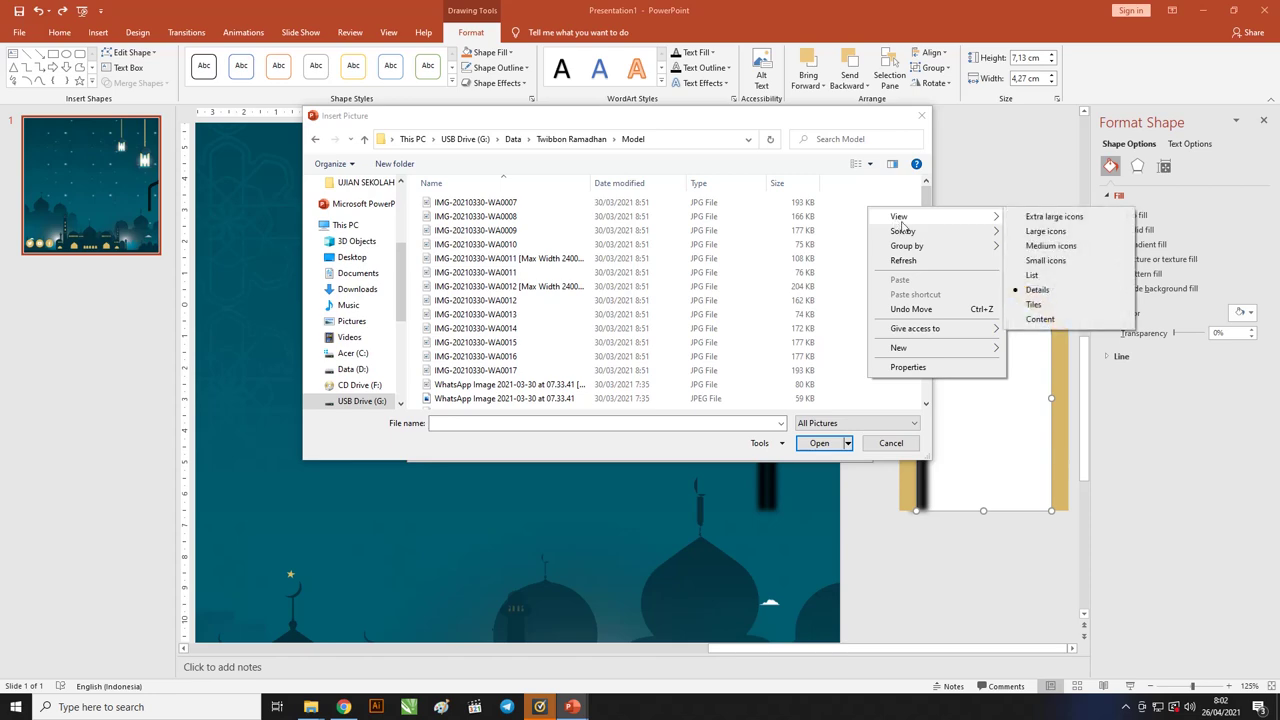
pyautogui.click(1028, 232)
pyautogui.scroll(-1, 929, 216)
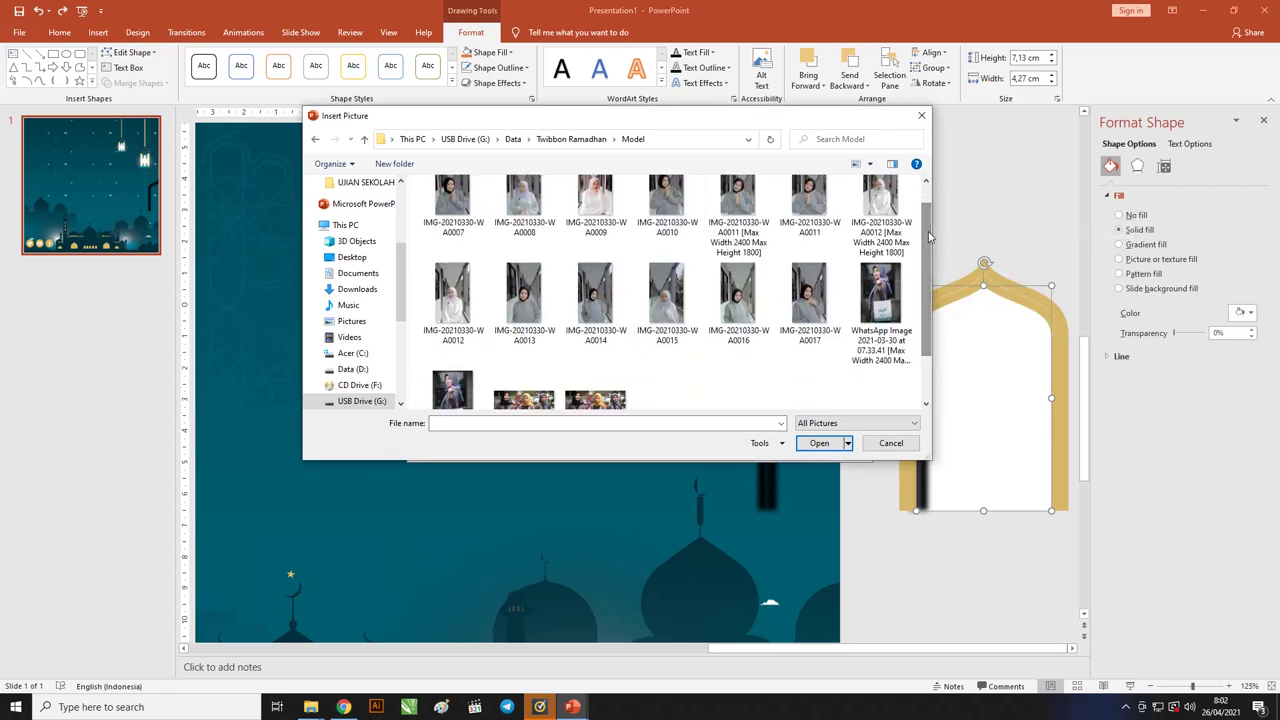
pyautogui.click(880, 300)
pyautogui.click(815, 444)
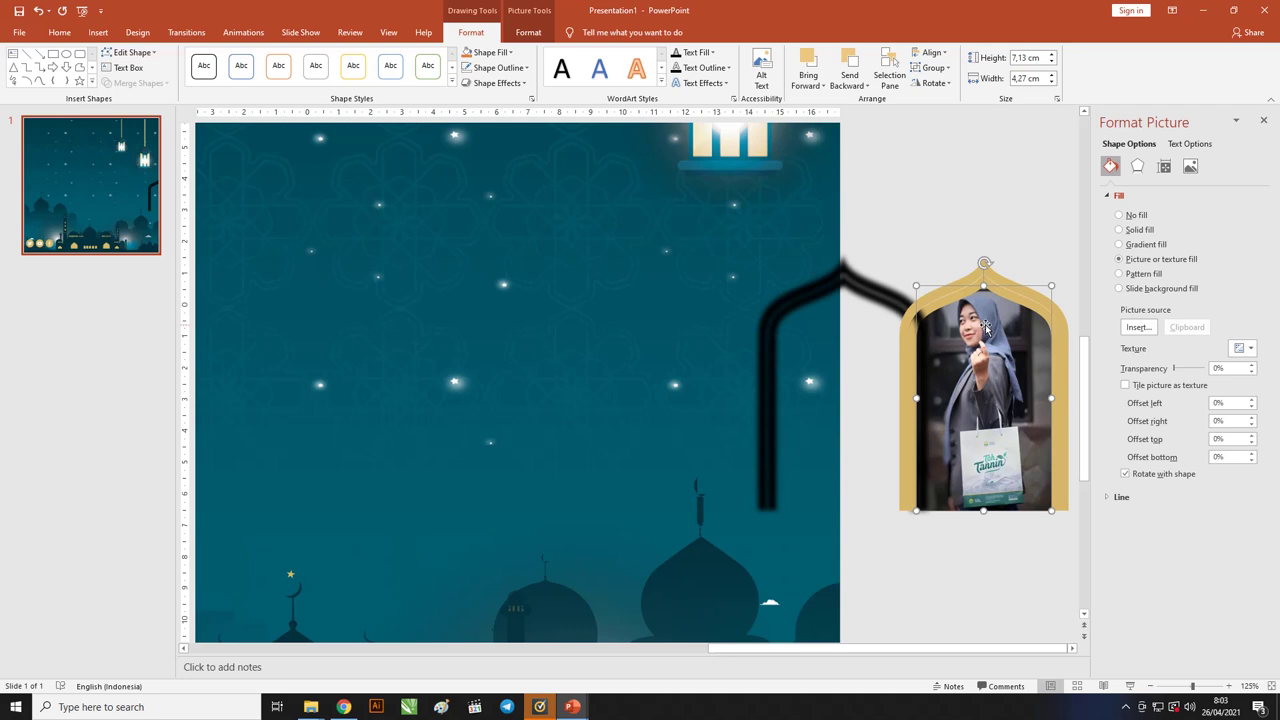
# Step: Crop the model photo inside the arch, enlarging it and nudging it right and up
pyautogui.click(528, 32)
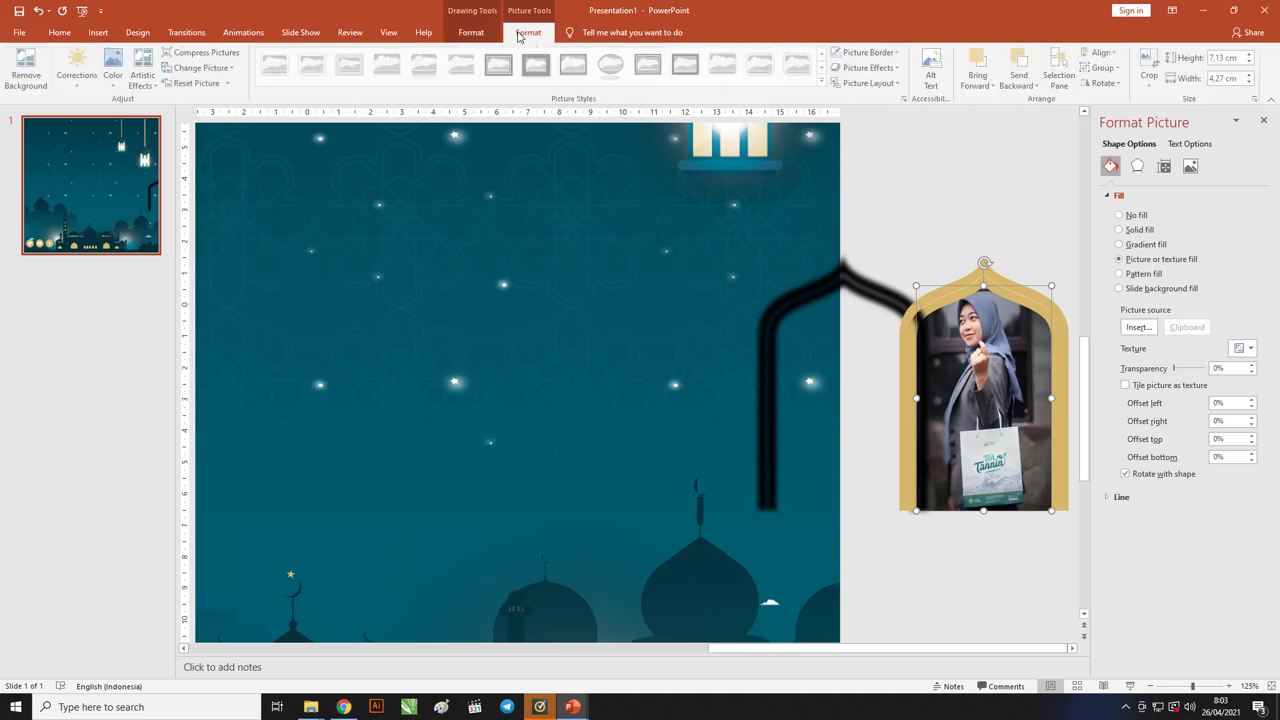
pyautogui.click(1153, 88)
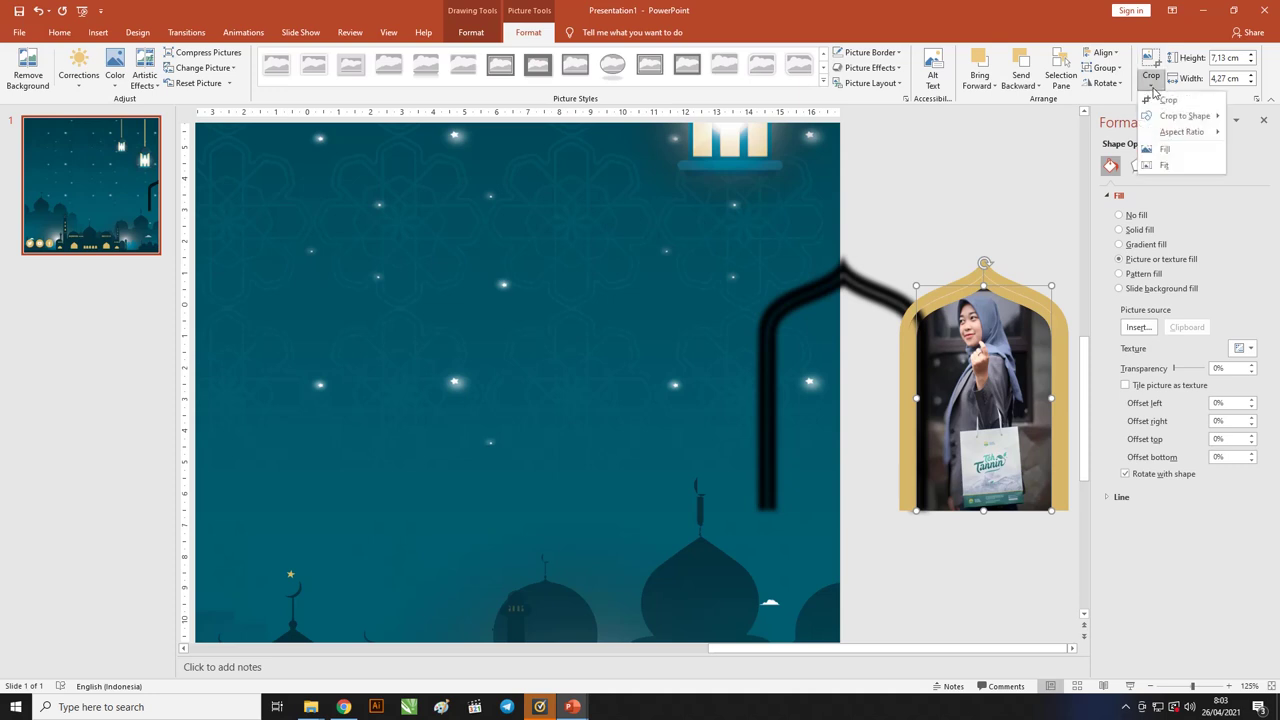
pyautogui.click(1165, 100)
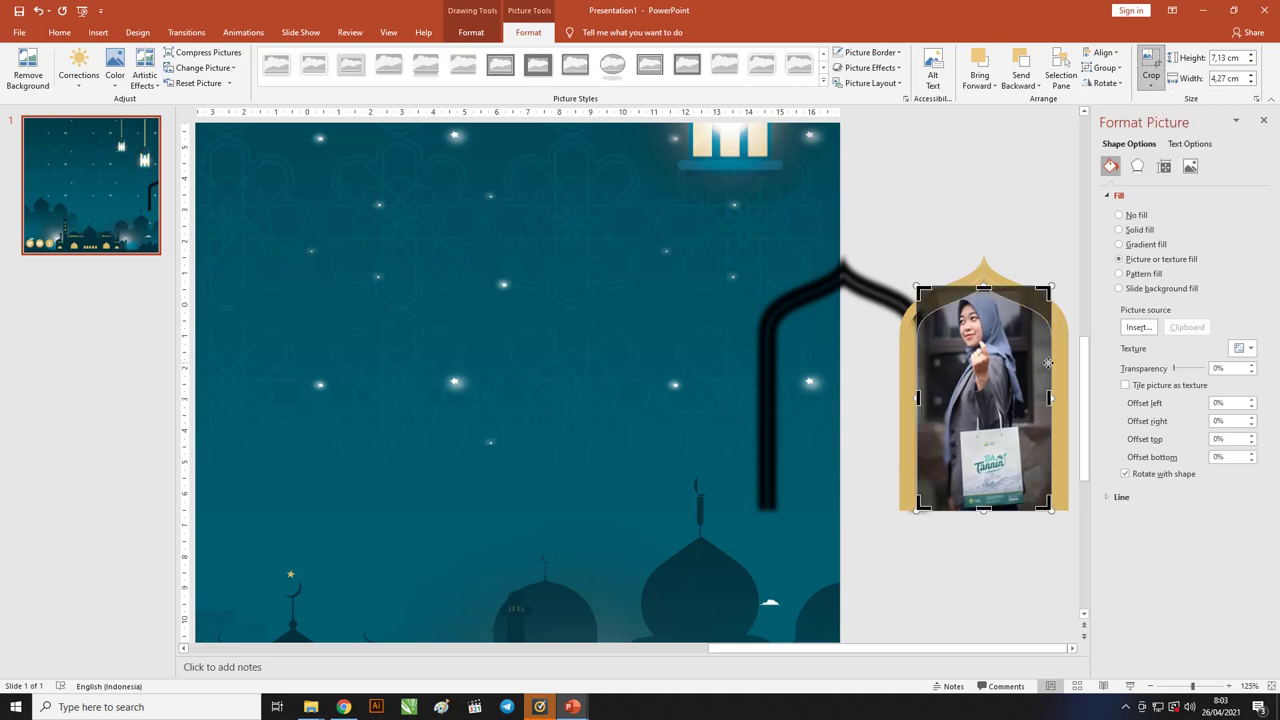
pyautogui.moveTo(984, 285)
pyautogui.mouseDown()
pyautogui.moveTo(980, 315)
pyautogui.moveTo(981, 304)
pyautogui.moveTo(907, 287)
pyautogui.mouseUp()
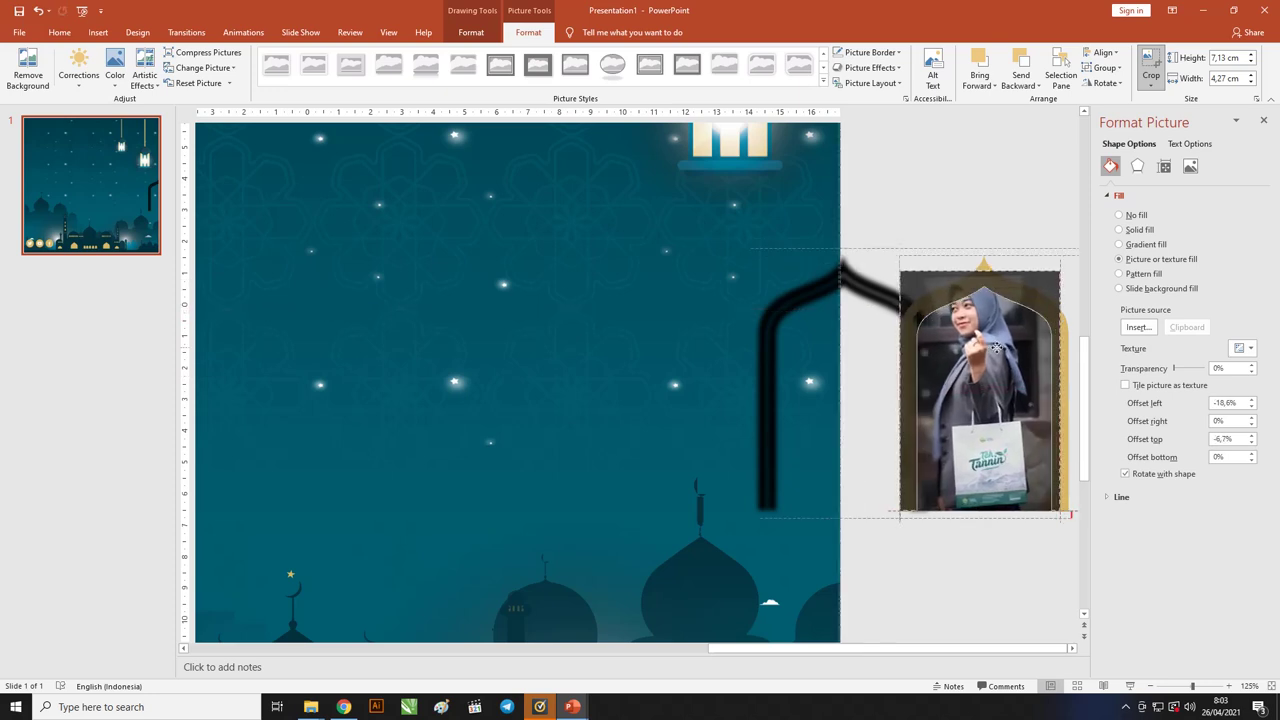
pyautogui.moveTo(1002, 361); pyautogui.dragTo(1004, 361)
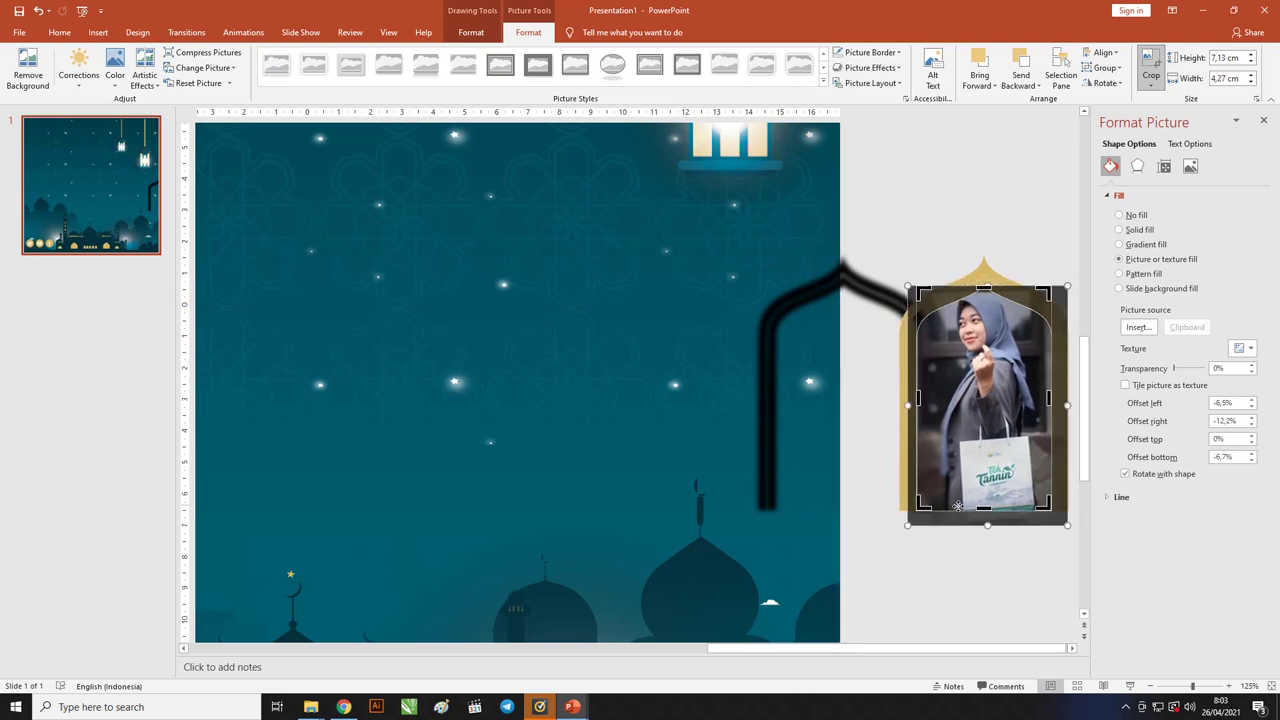
pyautogui.moveTo(907, 525); pyautogui.dragTo(900, 537)
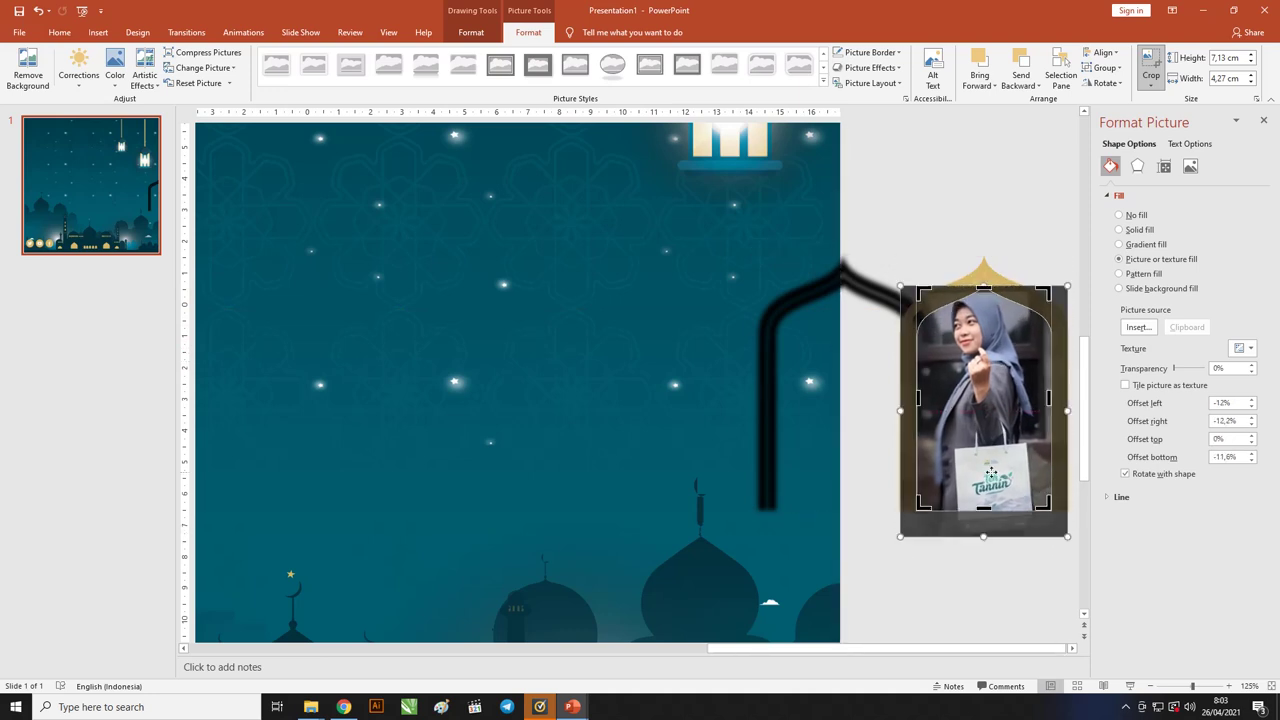
pyautogui.moveTo(995, 451); pyautogui.dragTo(1002, 432)
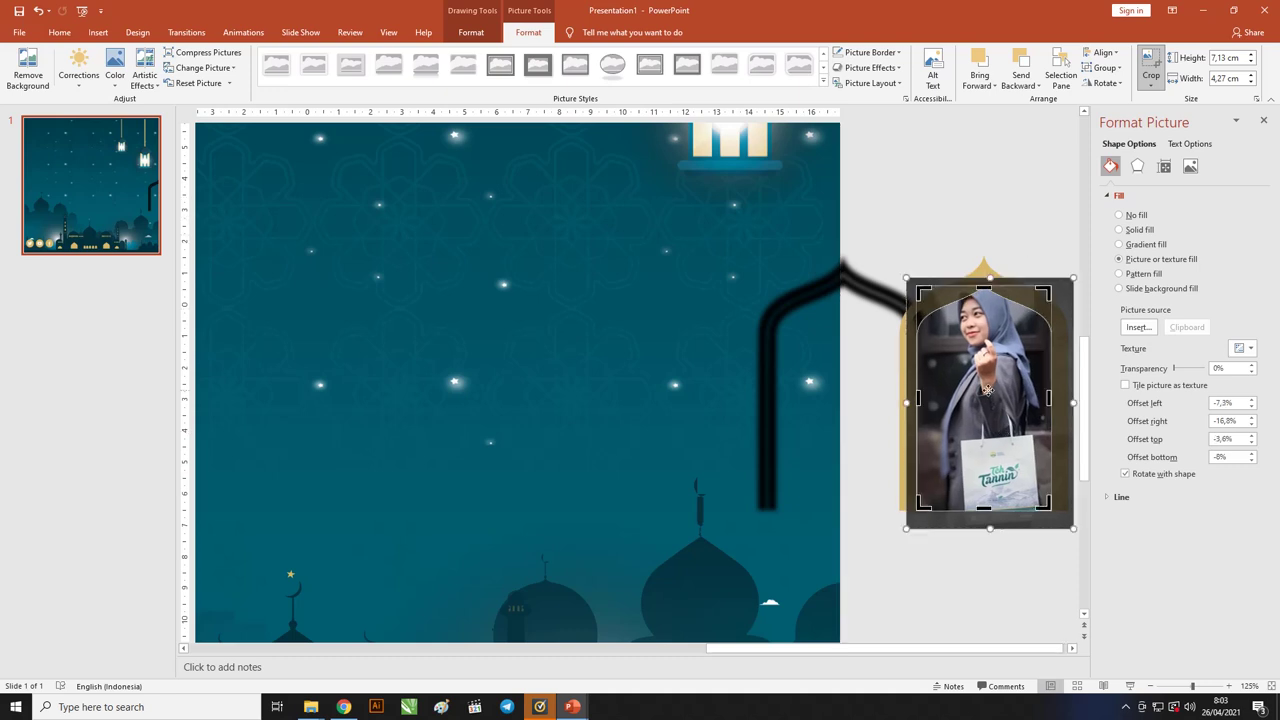
pyautogui.click(935, 230)
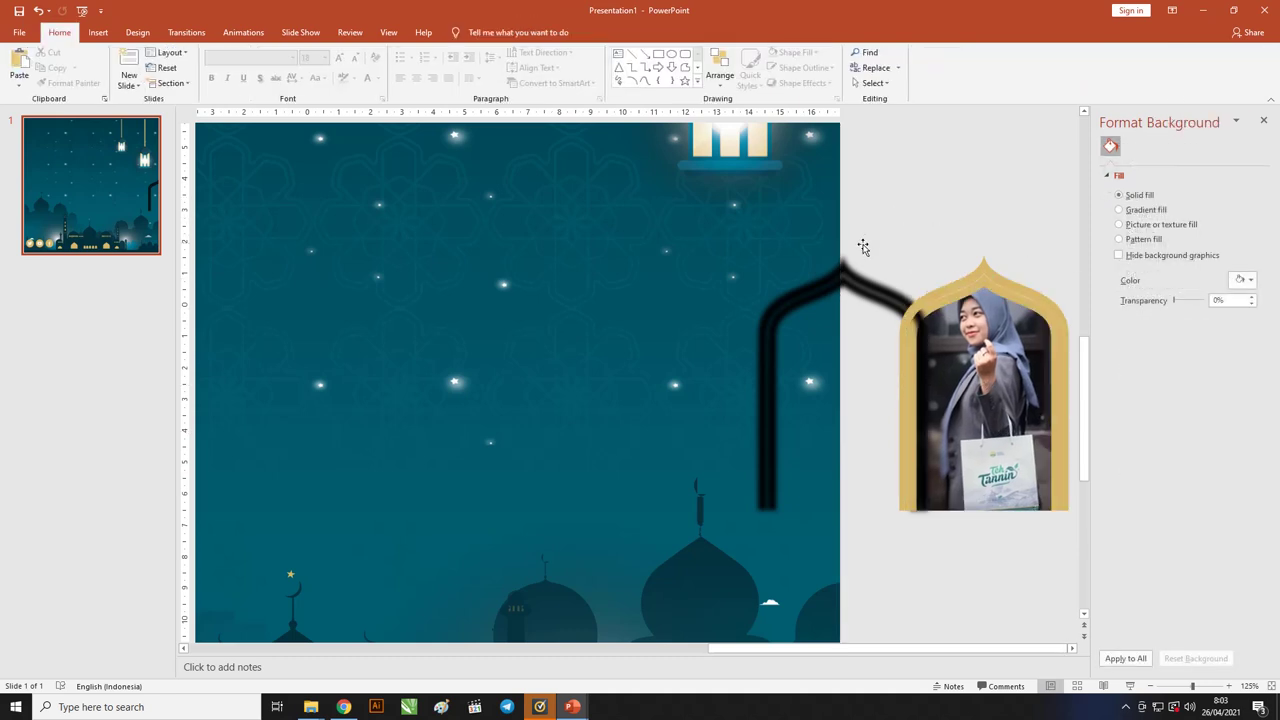
# Step: Select the black shadow arch and photo frame together, with Picture Tools Format showing
pyautogui.scroll(-2, 776, 300)
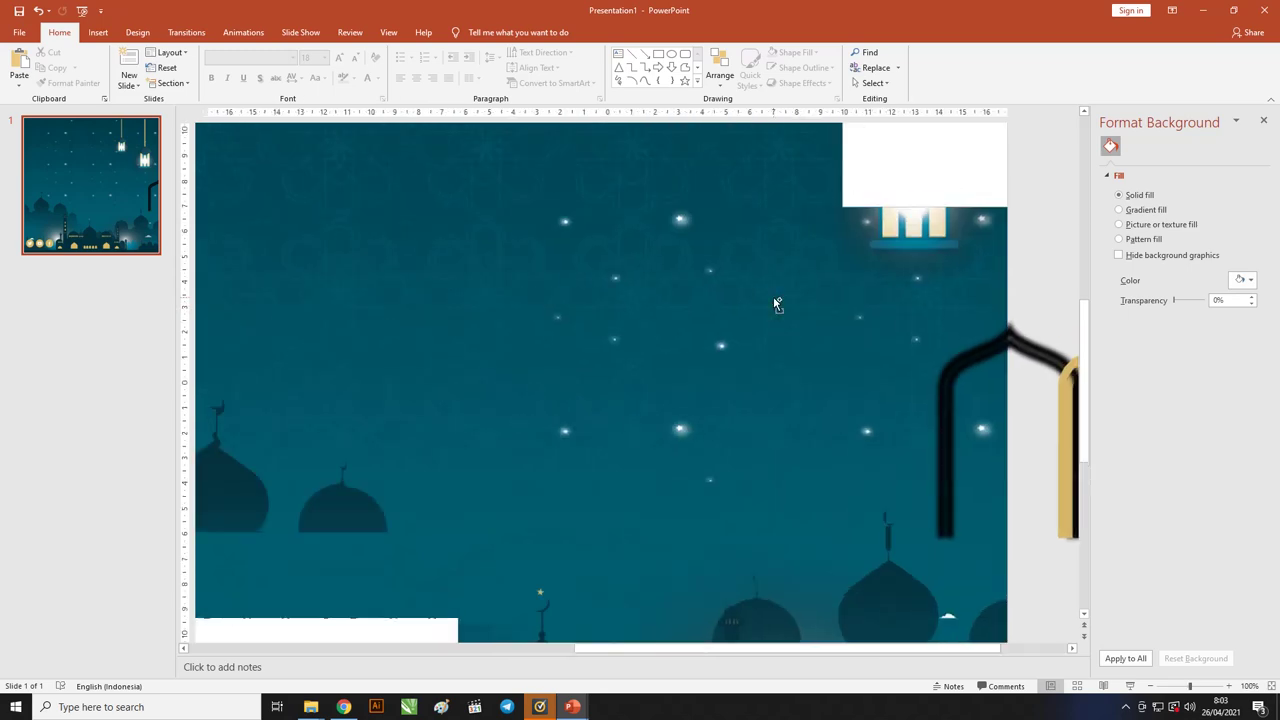
pyautogui.scroll(-2, 814, 366)
pyautogui.scroll(-2, 865, 427)
pyautogui.scroll(-1, 1002, 517)
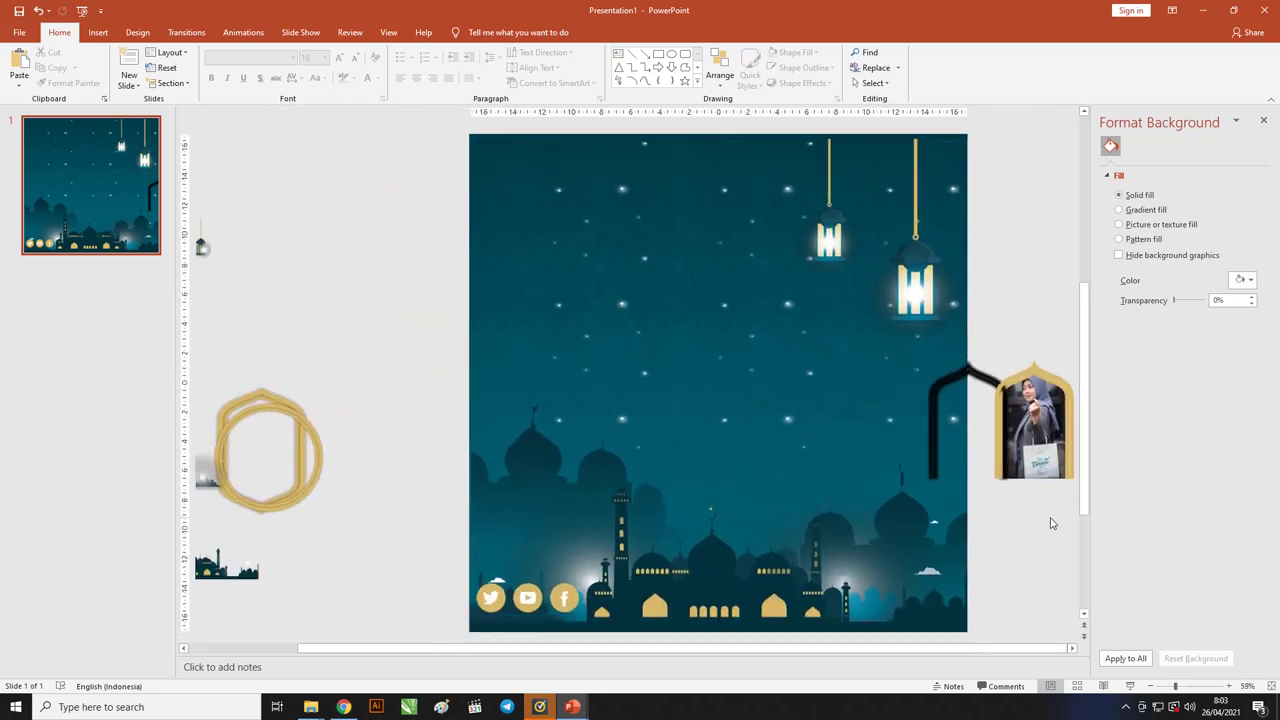
pyautogui.scroll(-1, 993, 465)
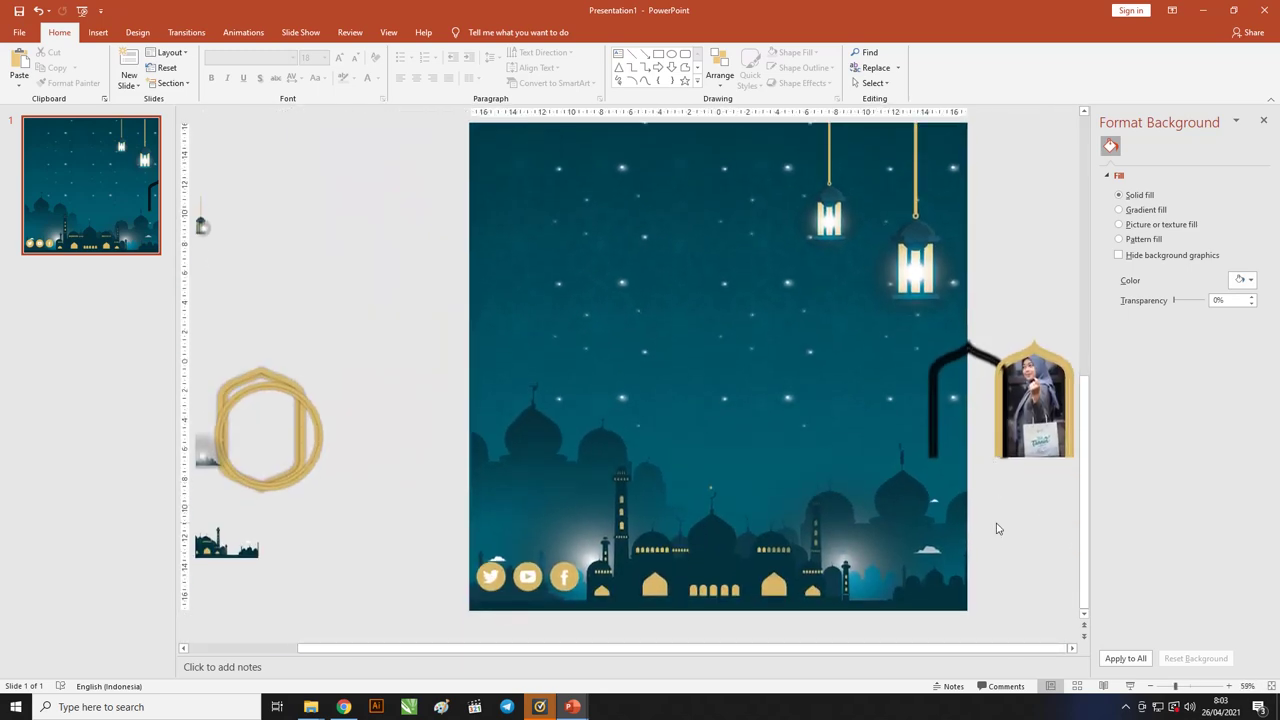
pyautogui.moveTo(1070, 250); pyautogui.dragTo(880, 486)
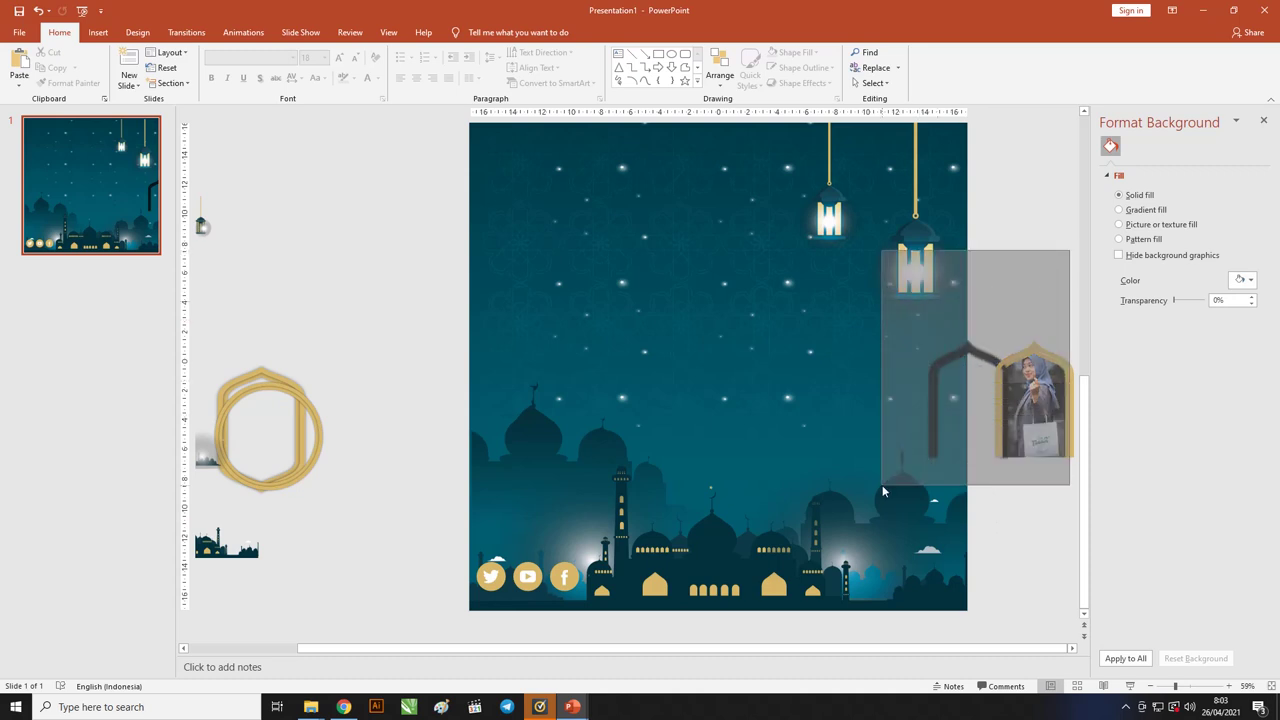
pyautogui.scroll(-5, 1010, 470)
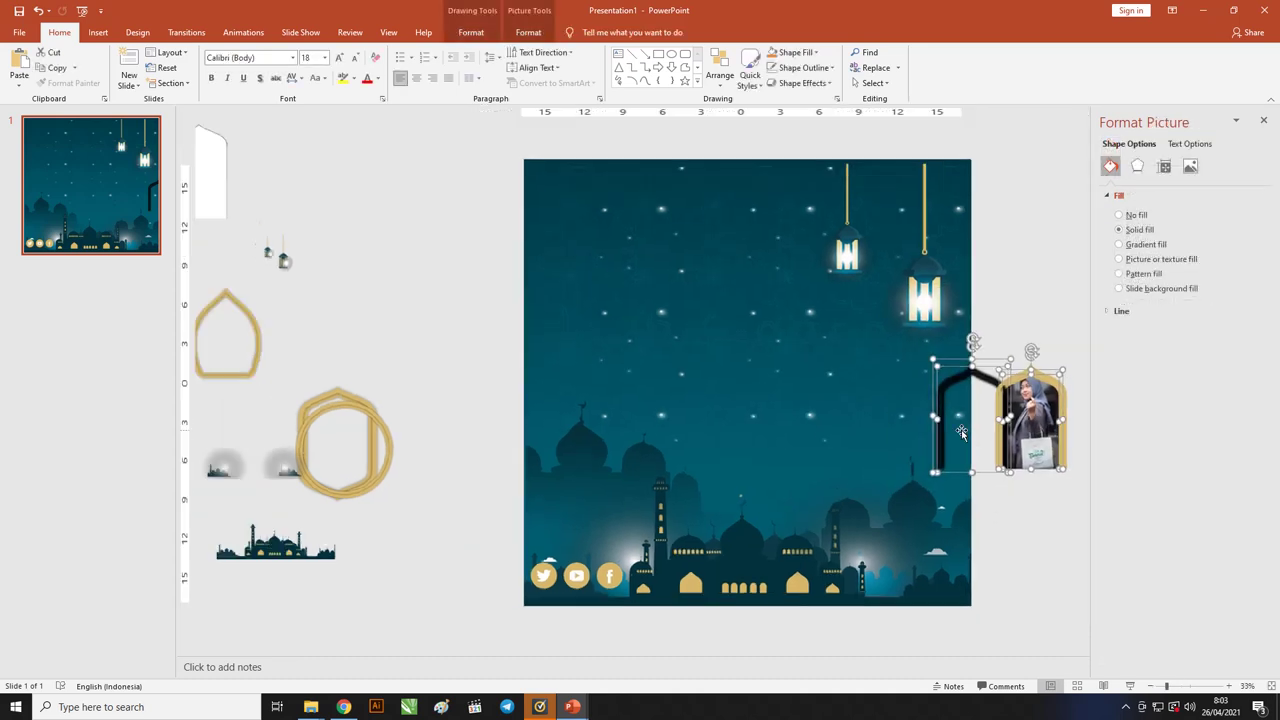
pyautogui.click(917, 466)
pyautogui.click(767, 398)
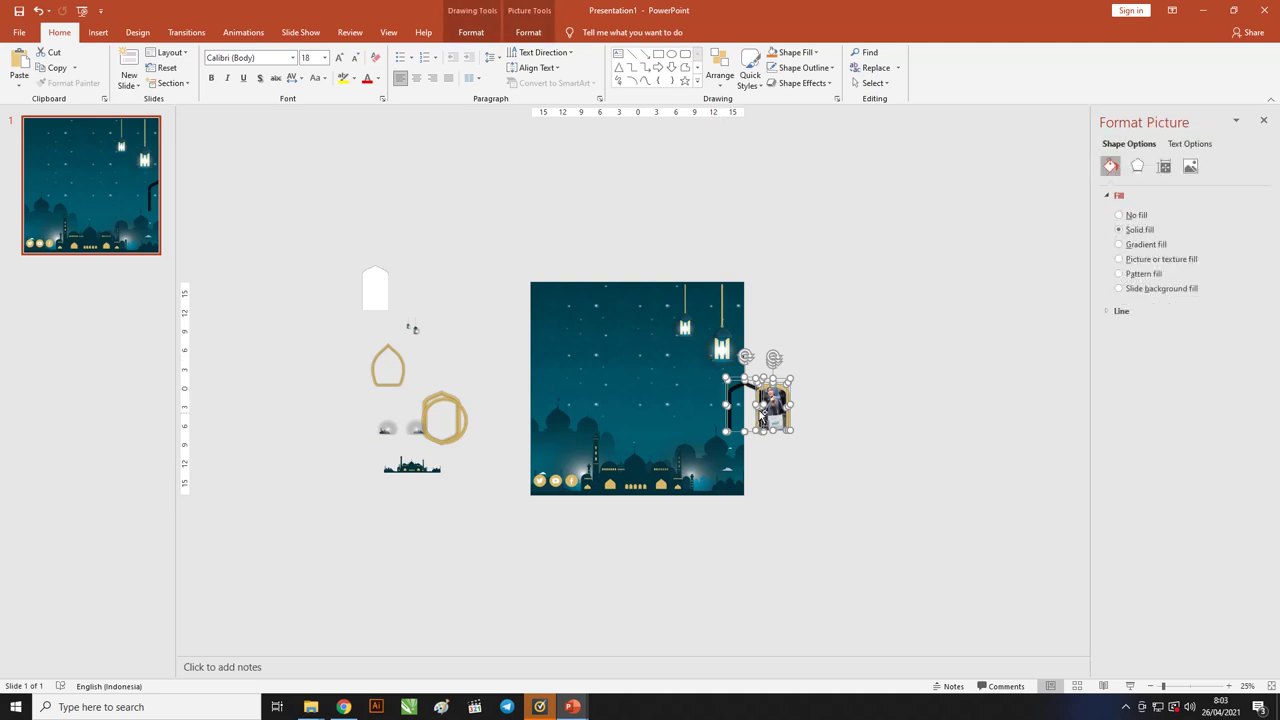
pyautogui.scroll(4, 767, 398)
pyautogui.click(528, 32)
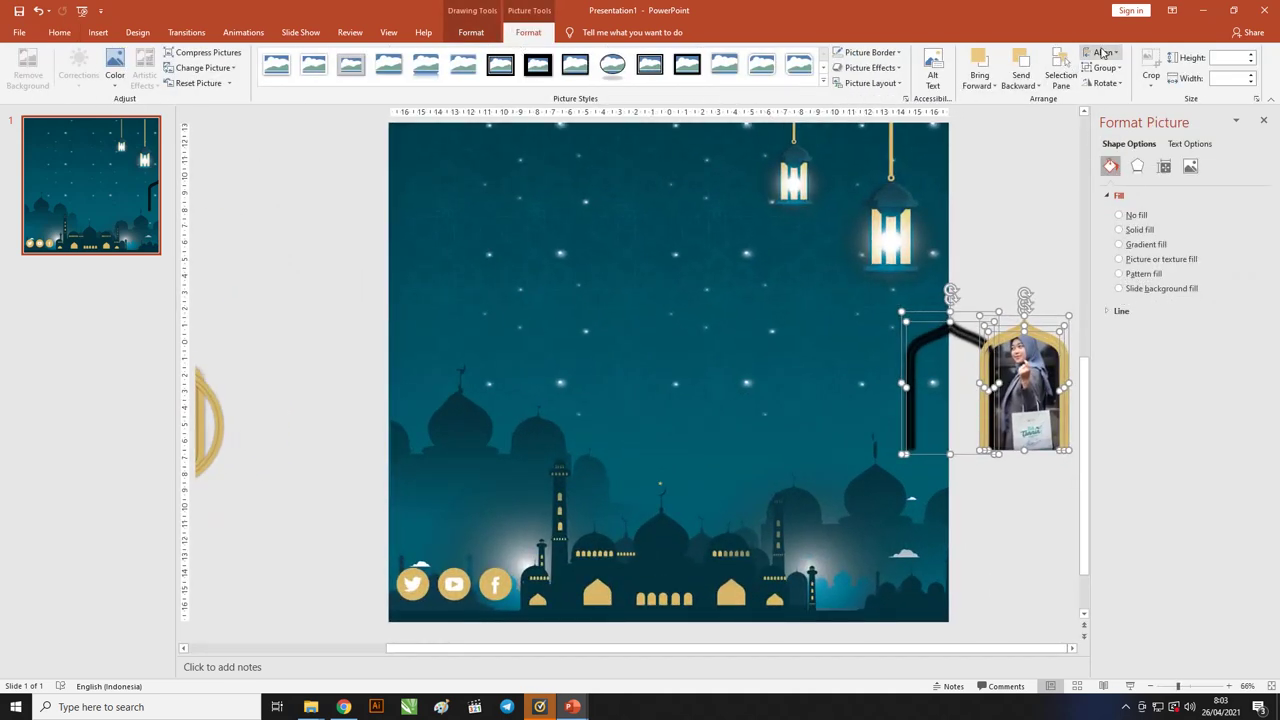
# Step: Centre the black arch on the photo frame, enlarge the framed photo to 29.52 cm tall, and lower it
pyautogui.click(1103, 52)
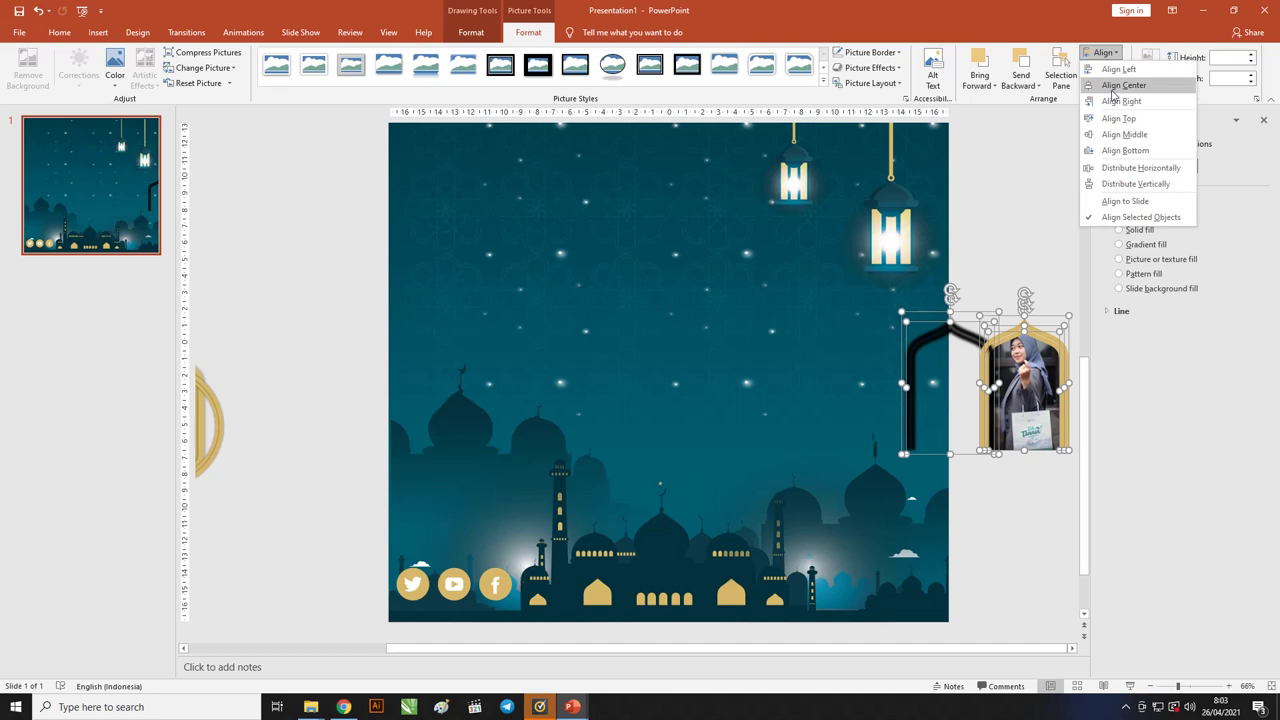
pyautogui.click(1113, 90)
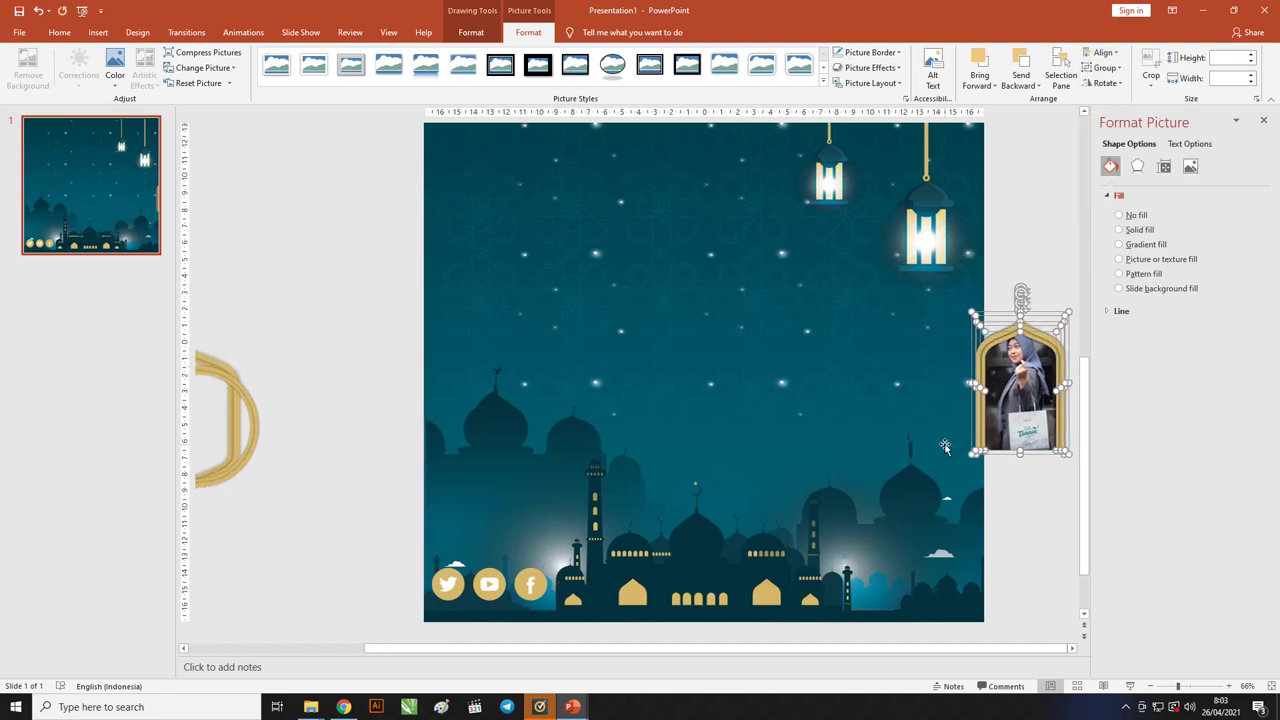
pyautogui.scroll(-1, 880, 414)
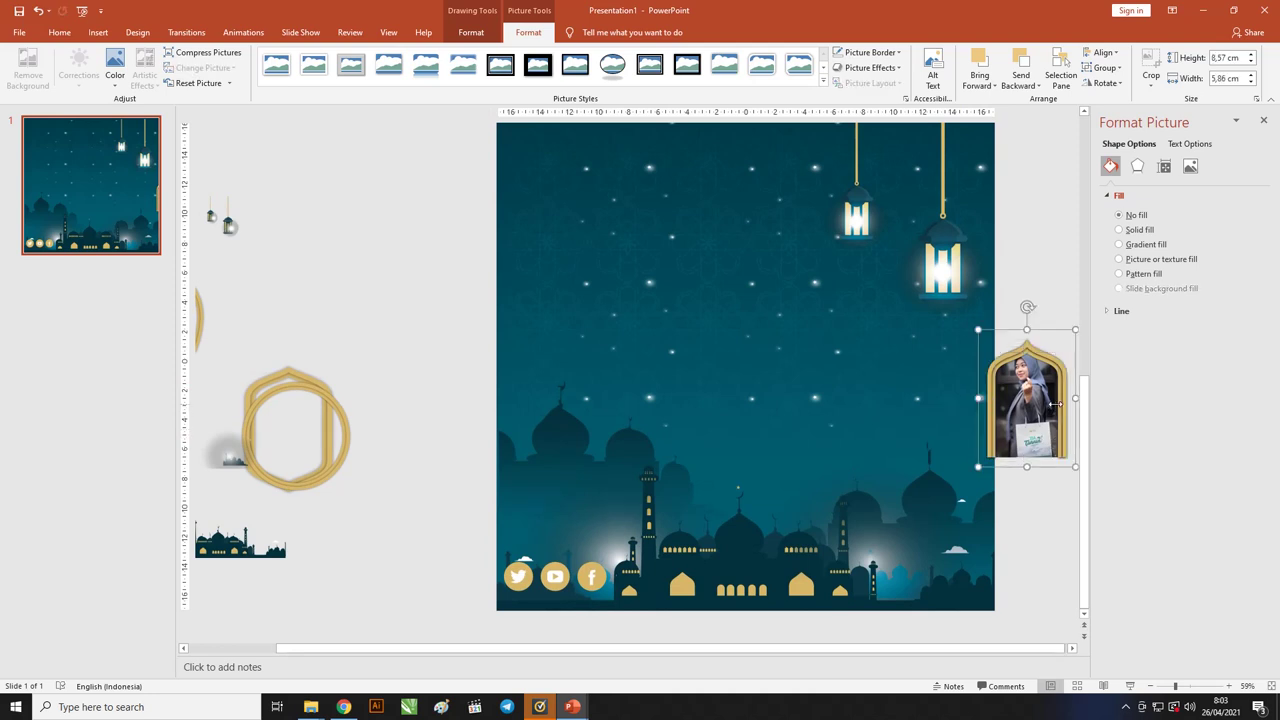
pyautogui.moveTo(1055, 405); pyautogui.dragTo(819, 442)
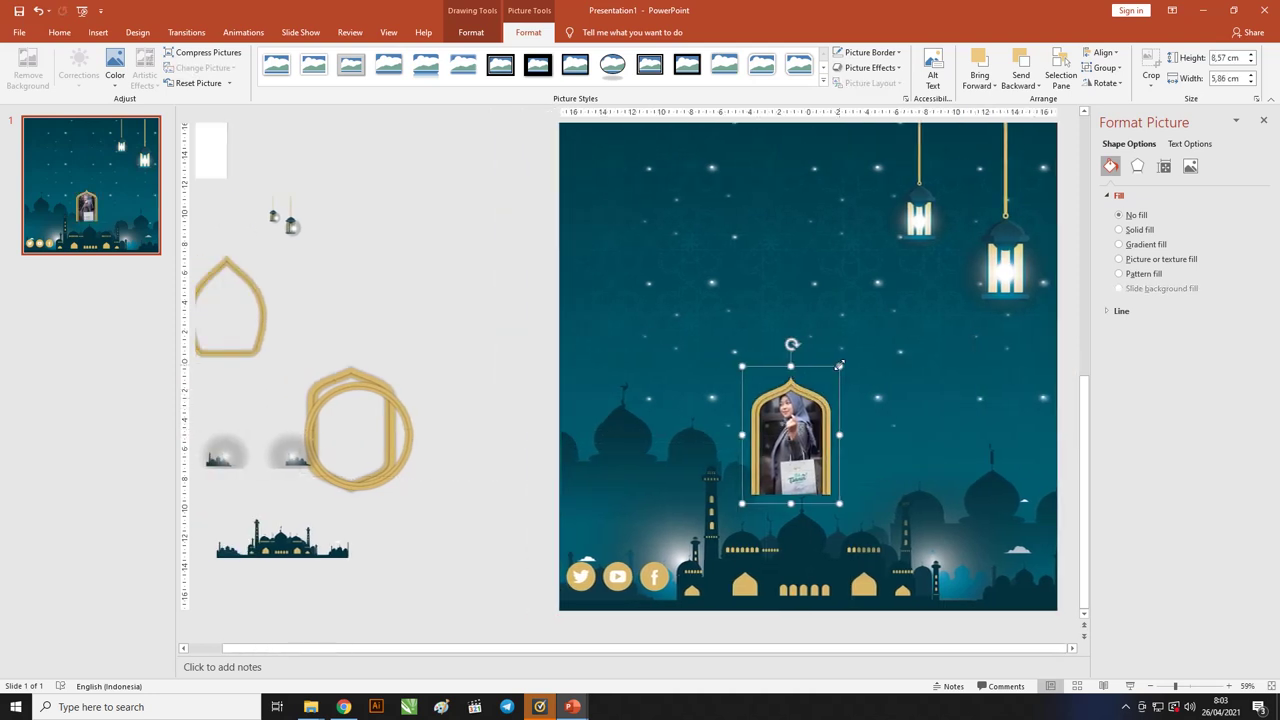
pyautogui.moveTo(839, 365); pyautogui.dragTo(943, 177)
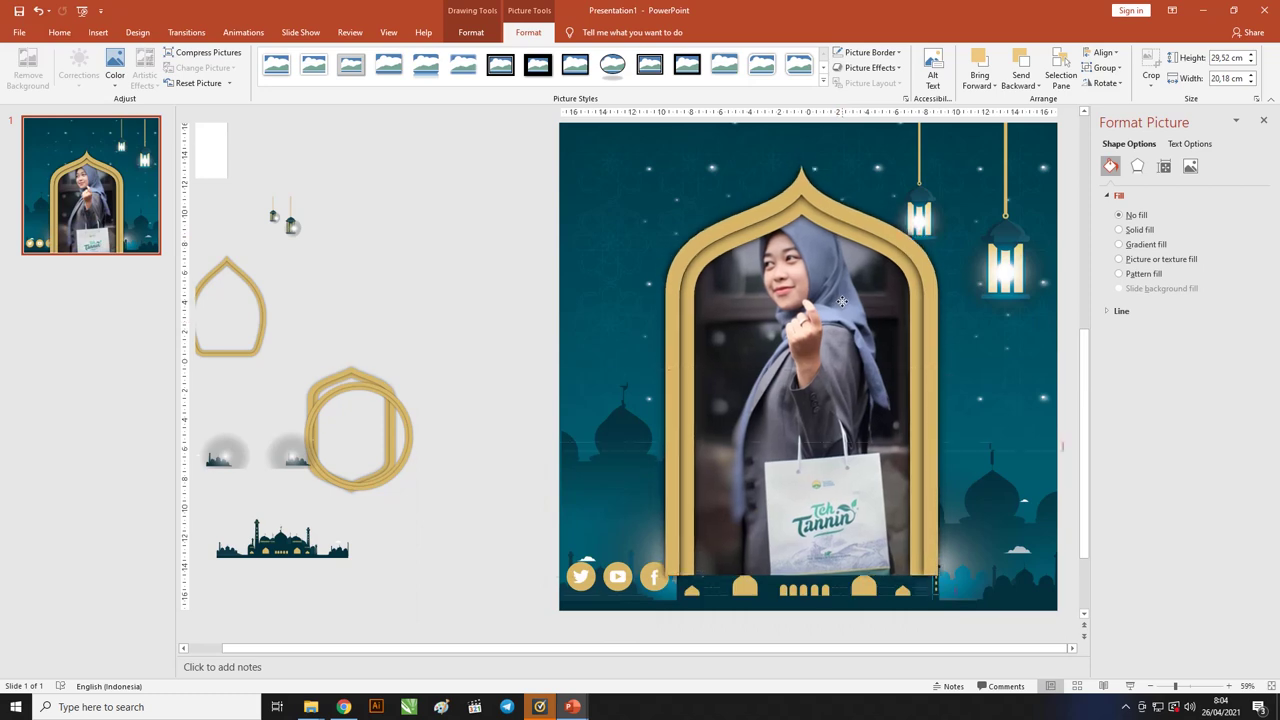
pyautogui.moveTo(842, 301); pyautogui.dragTo(843, 317)
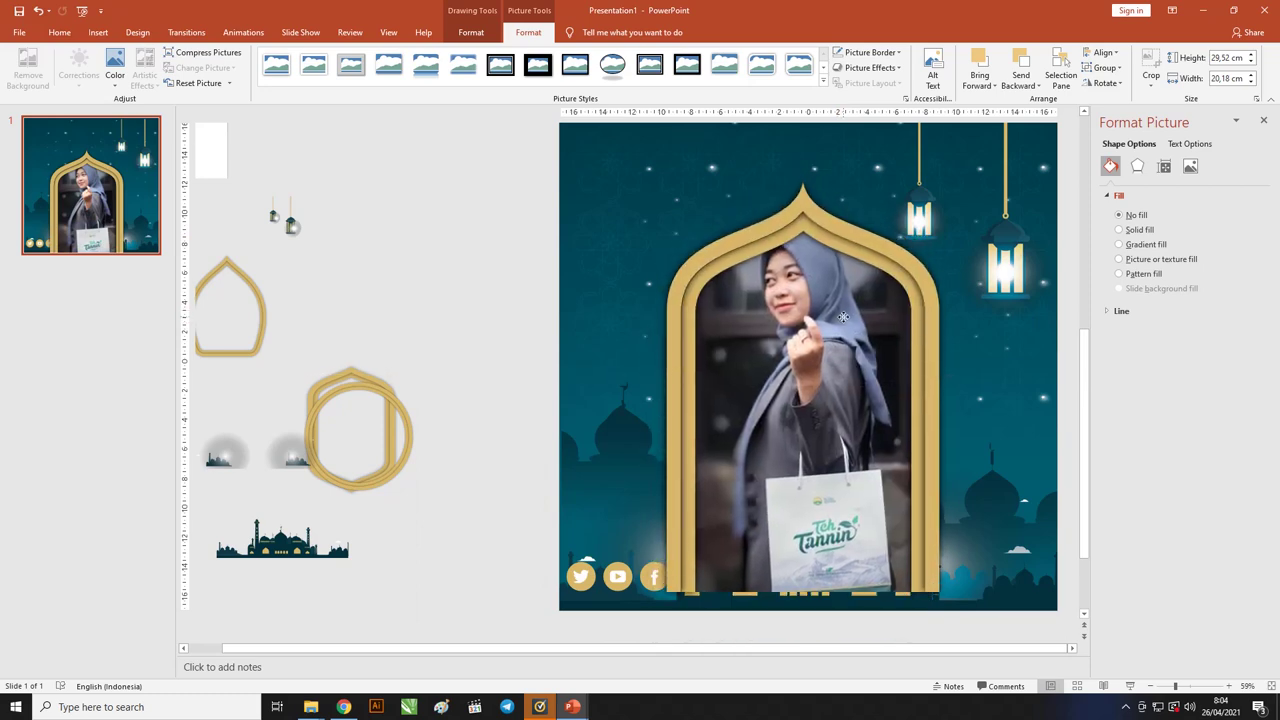
pyautogui.scroll(-2, 799, 334)
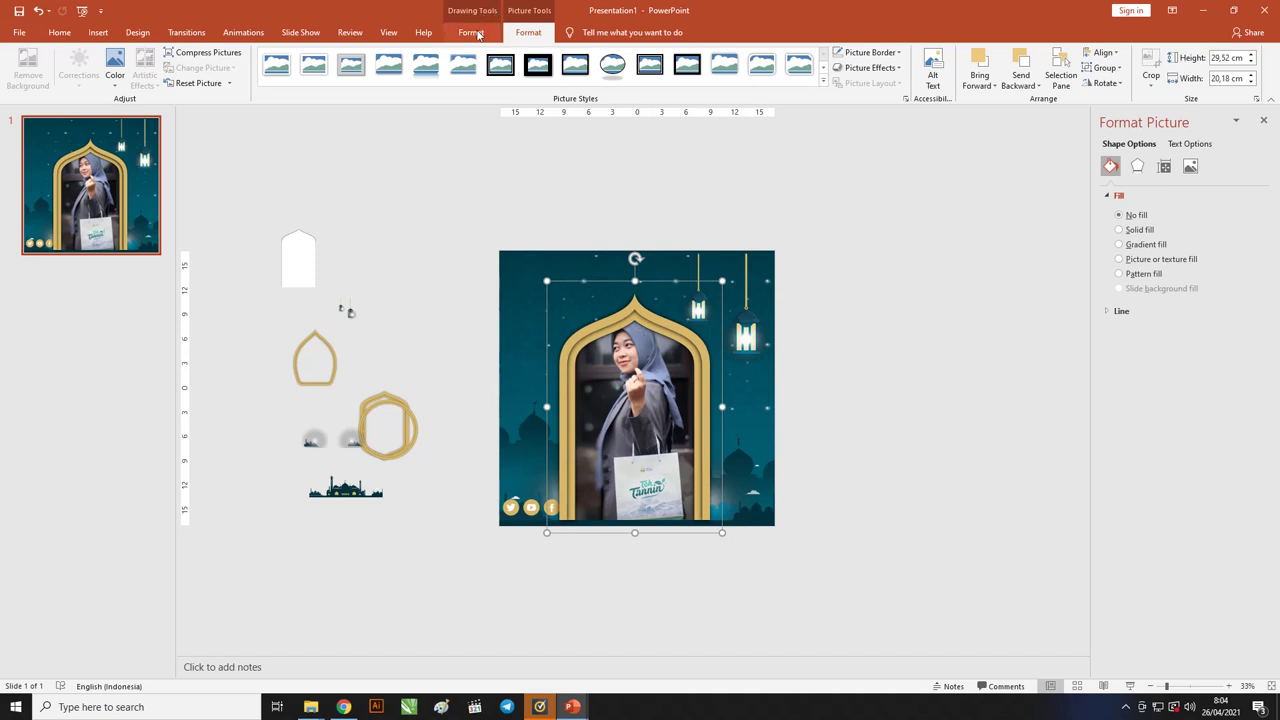
# Step: In the Selection Pane, move Group 44 down to just below Graphic 19
pyautogui.click(1061, 75)
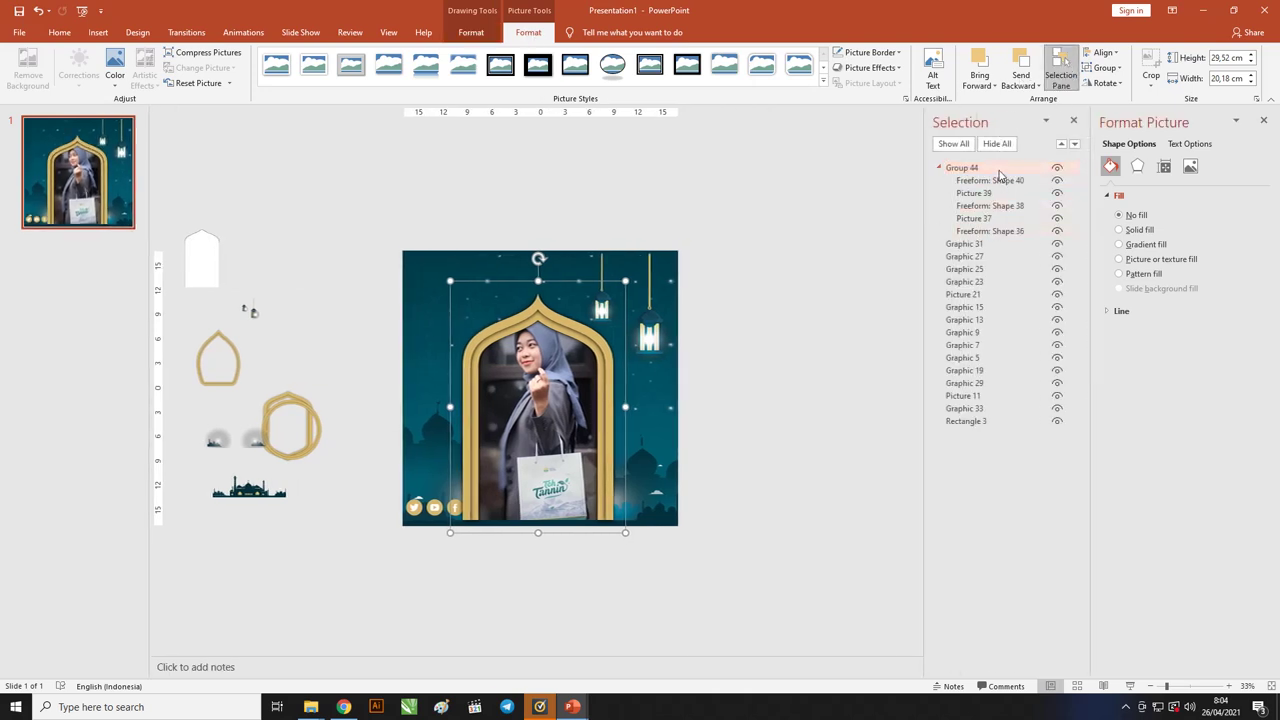
pyautogui.moveTo(999, 175); pyautogui.dragTo(1002, 252)
pyautogui.moveTo(1003, 300); pyautogui.dragTo(1001, 297)
pyautogui.moveTo(1007, 222); pyautogui.dragTo(1008, 368)
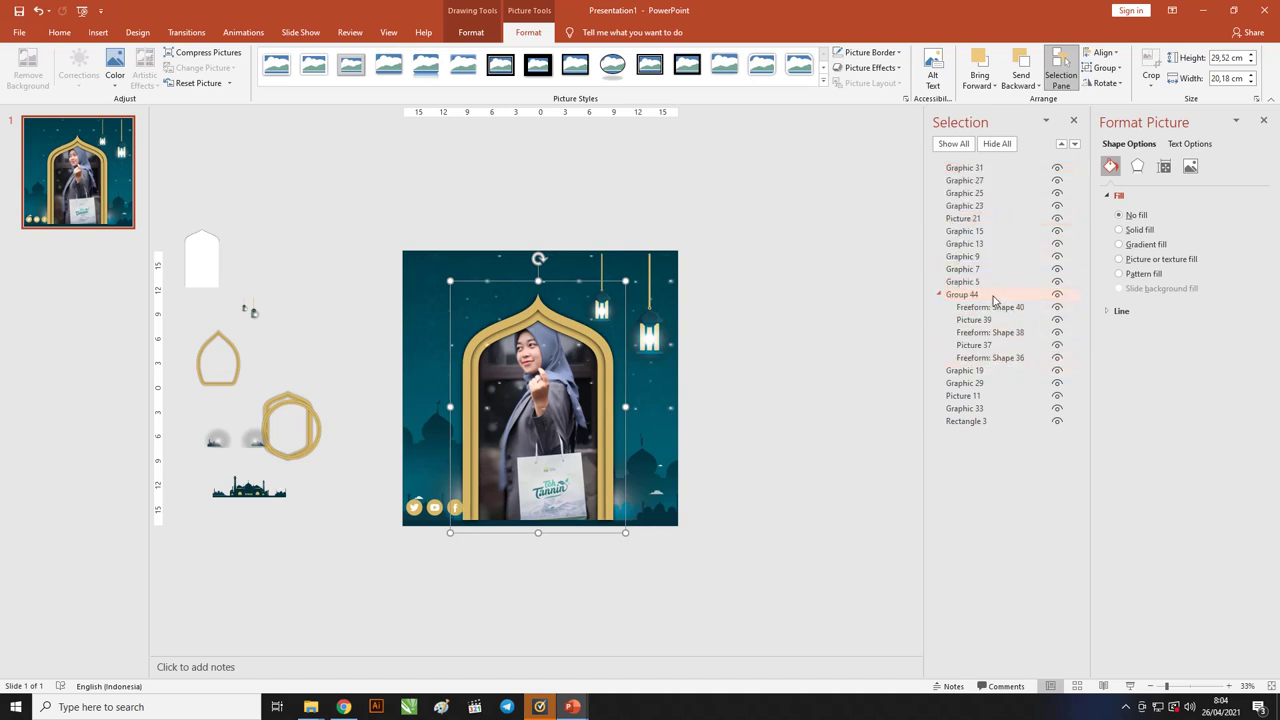
pyautogui.moveTo(993, 298); pyautogui.dragTo(994, 392)
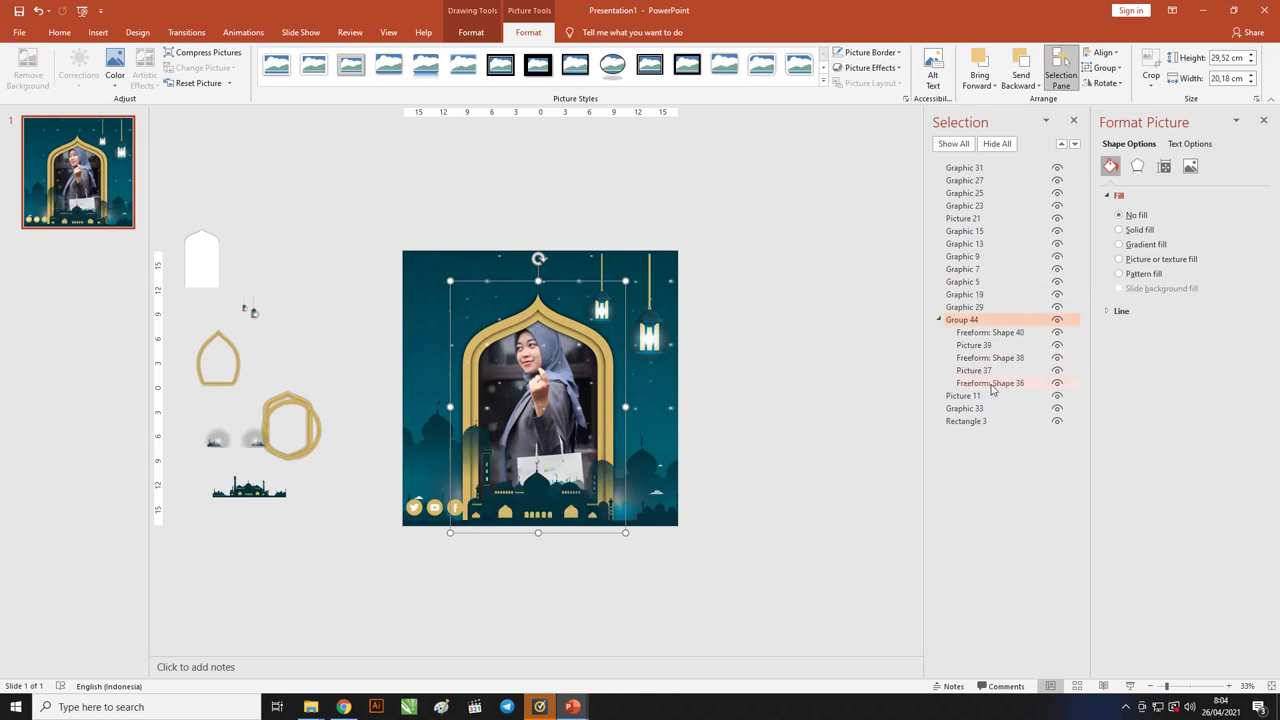
pyautogui.moveTo(990, 320)
pyautogui.mouseDown()
pyautogui.moveTo(987, 306)
pyautogui.moveTo(991, 396)
pyautogui.mouseUp()
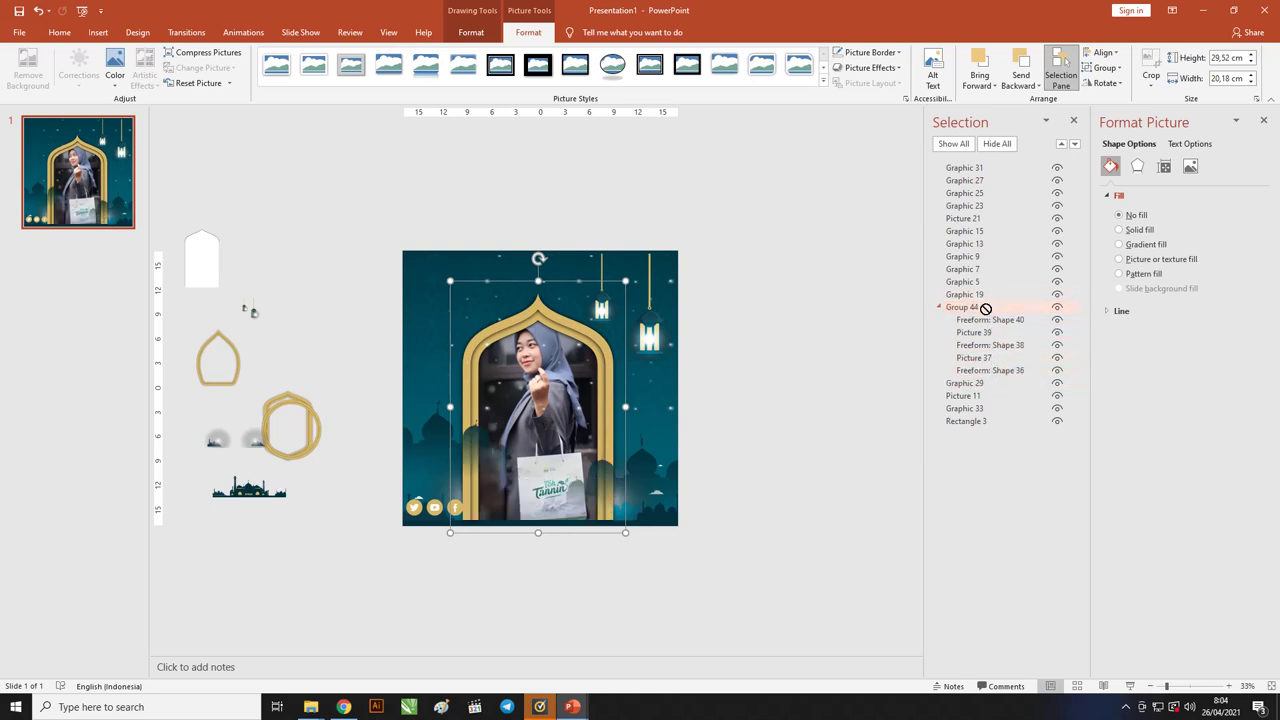
# Step: Place Group 44 beneath Picture 11, then move Picture 11 just above Rectangle 3
pyautogui.click(990, 398)
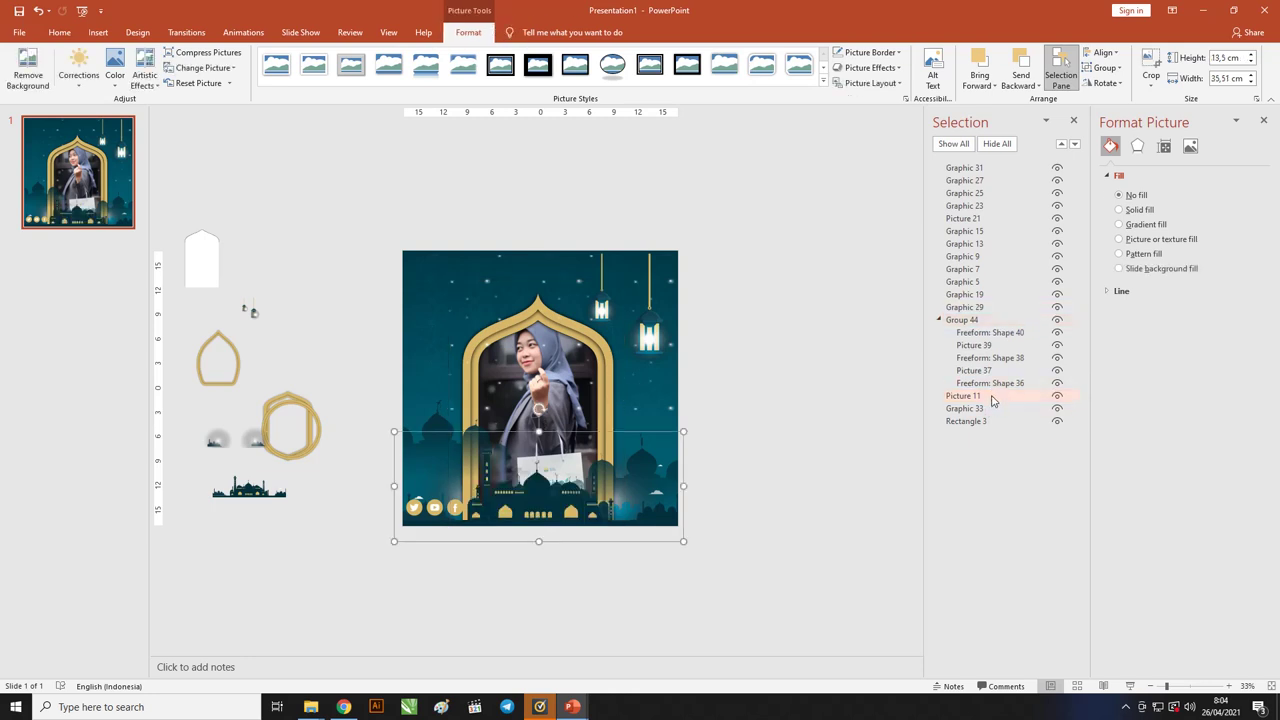
pyautogui.moveTo(993, 398); pyautogui.dragTo(994, 419)
pyautogui.hotkey('ctrl', 'z')
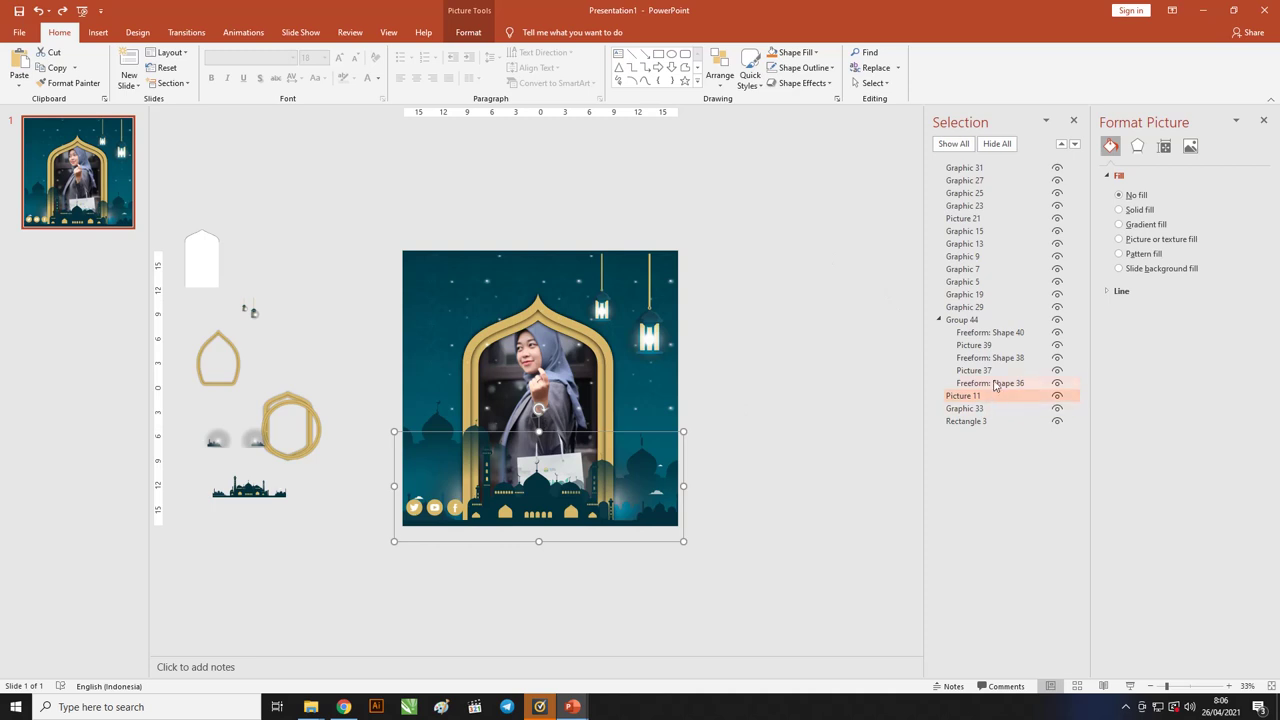
pyautogui.click(980, 321)
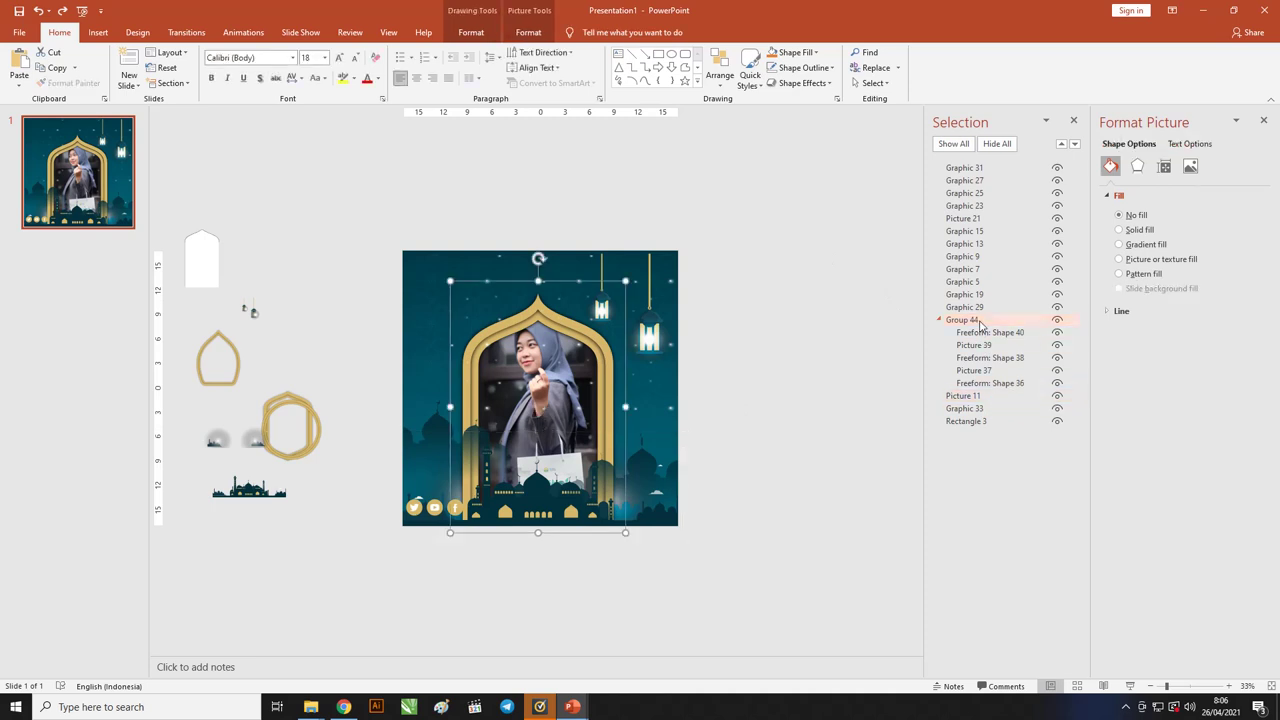
pyautogui.moveTo(980, 321); pyautogui.dragTo(990, 403)
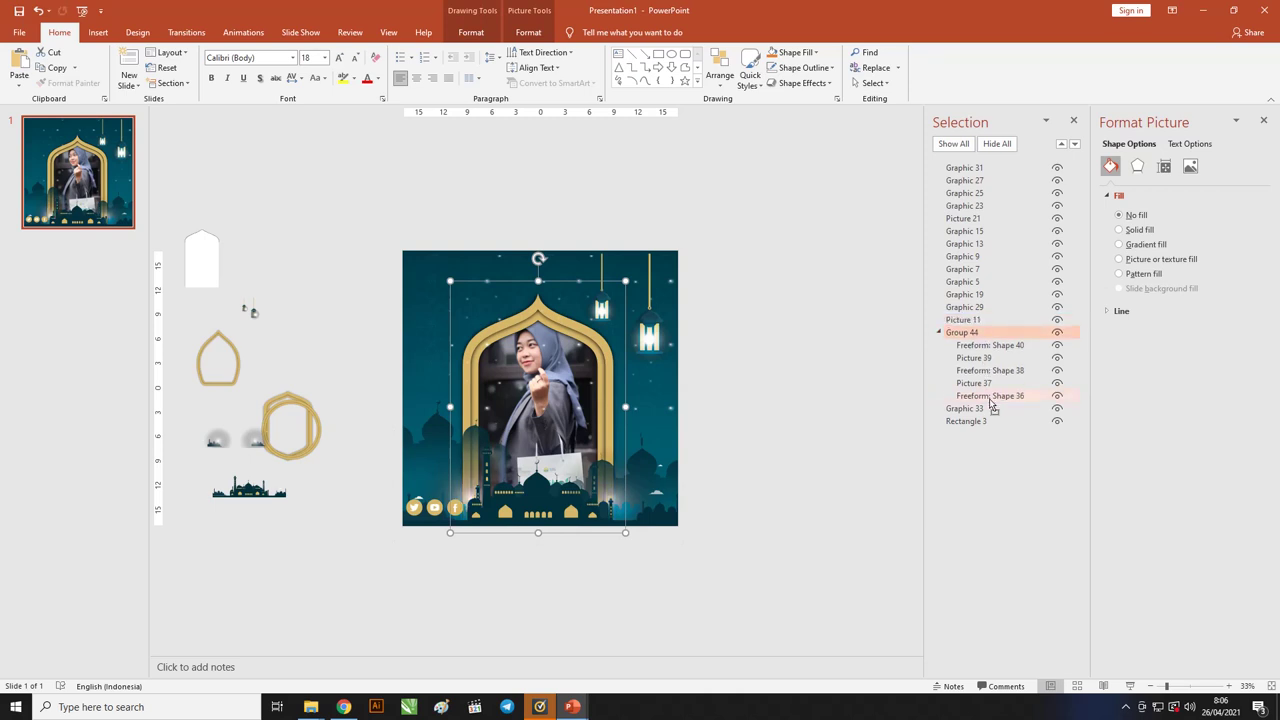
pyautogui.click(987, 324)
pyautogui.moveTo(987, 324); pyautogui.dragTo(996, 416)
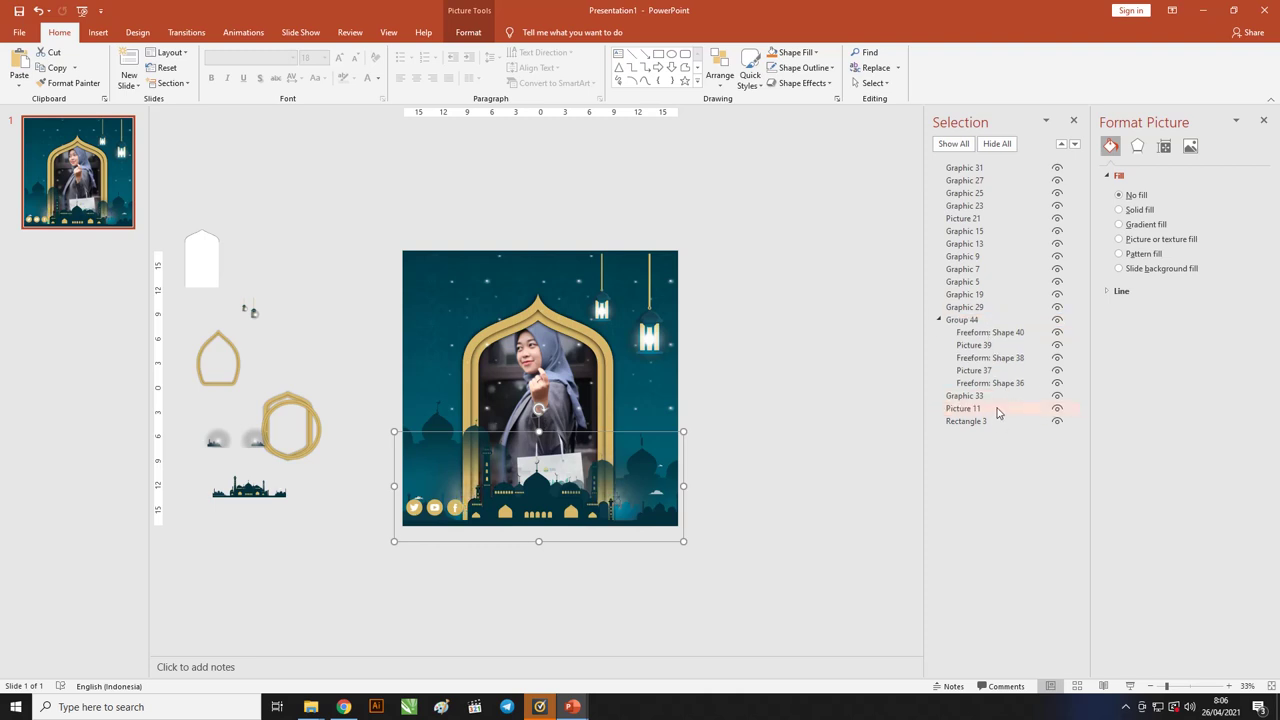
pyautogui.moveTo(997, 413)
pyautogui.mouseDown()
pyautogui.moveTo(996, 402)
pyautogui.moveTo(997, 420)
pyautogui.mouseUp()
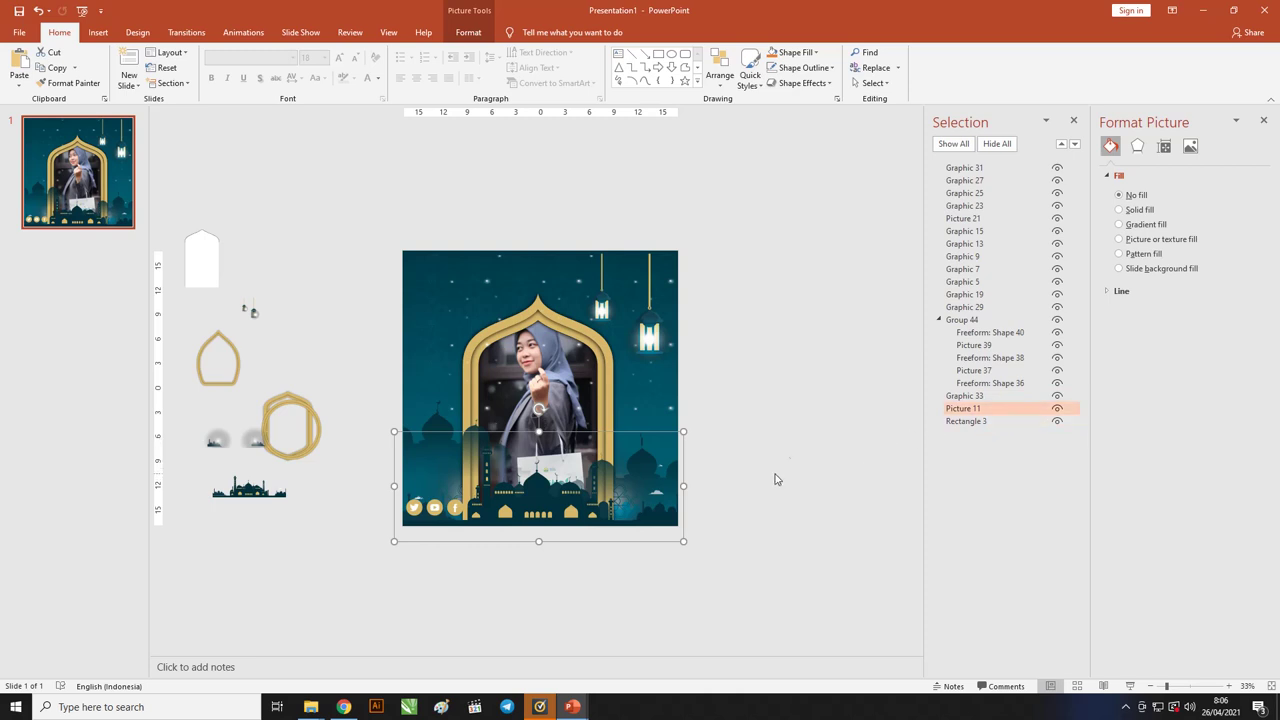
# Step: Move Graphic 19 beneath the framed photo group, undoing a mistaken Graphic 29 move
pyautogui.click(804, 426)
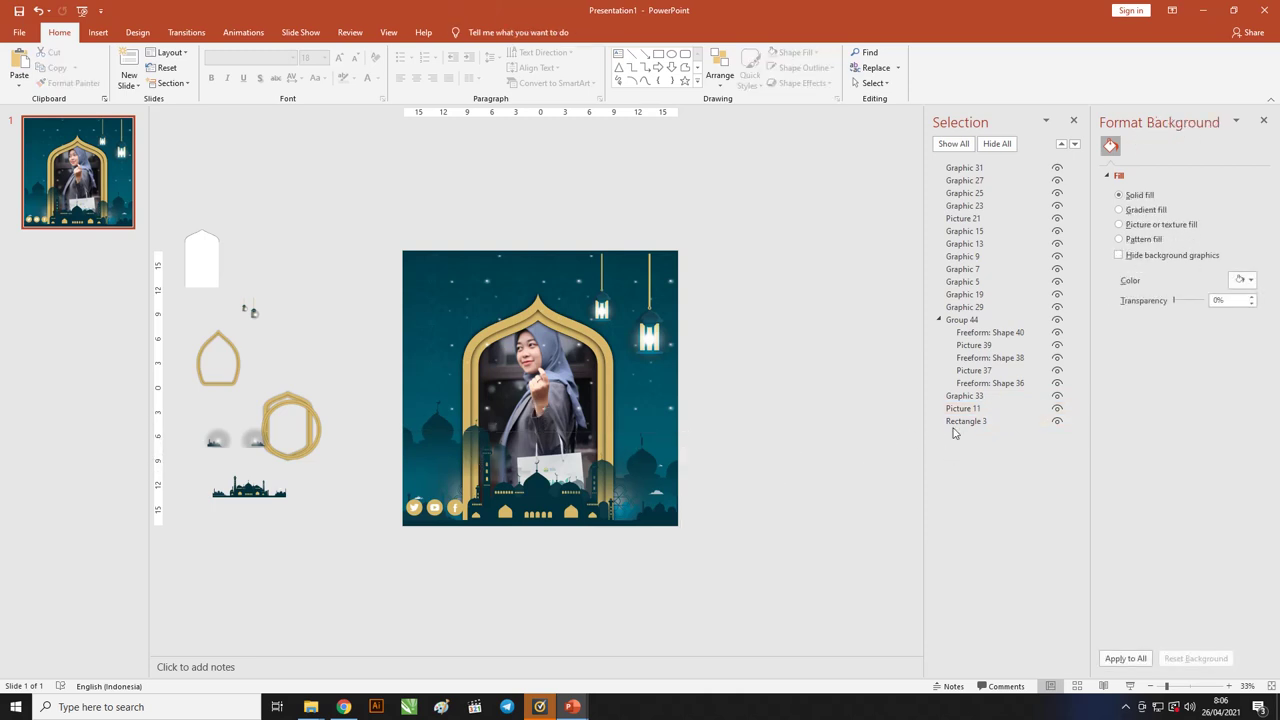
pyautogui.click(987, 306)
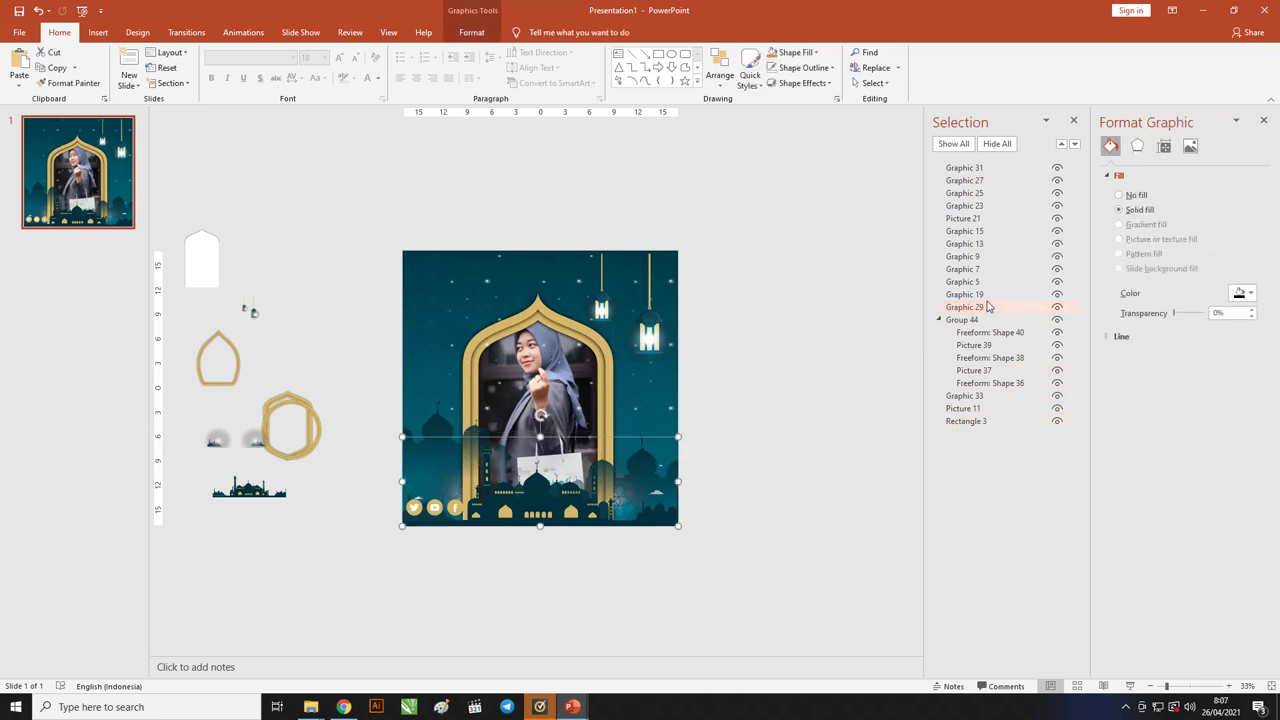
pyautogui.moveTo(987, 306); pyautogui.dragTo(985, 383)
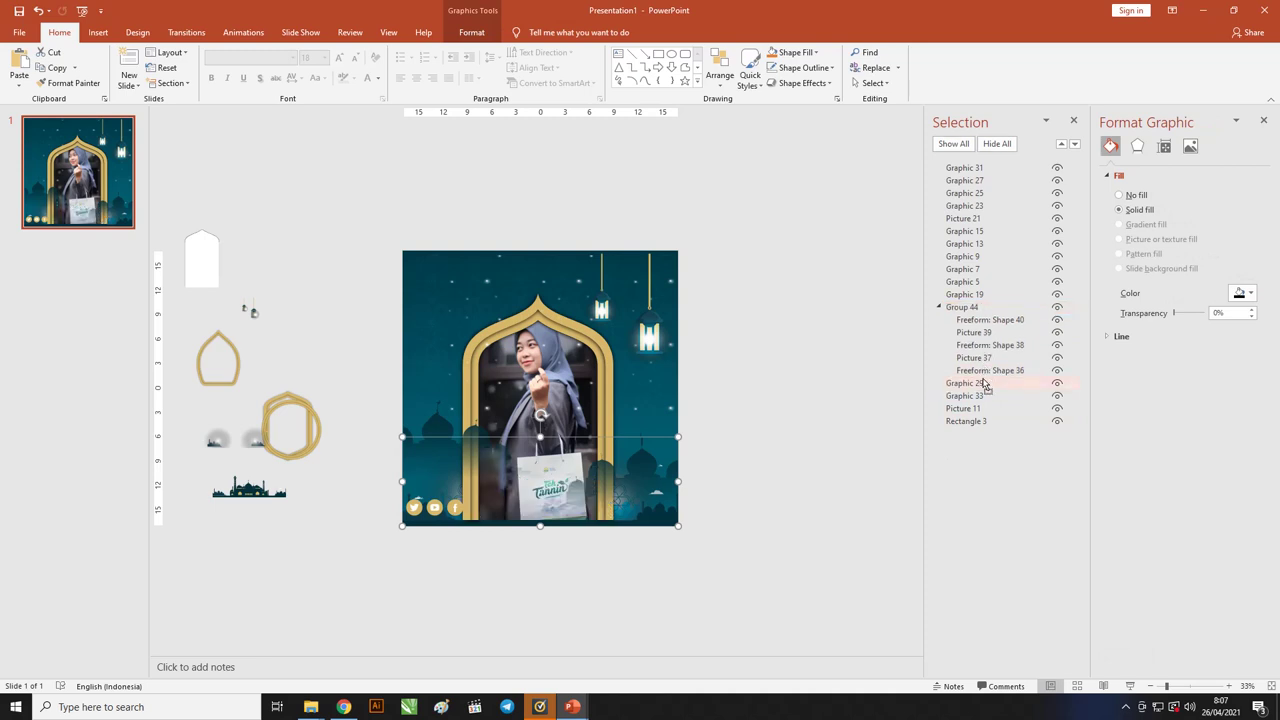
pyautogui.hotkey('ctrl', 'z')
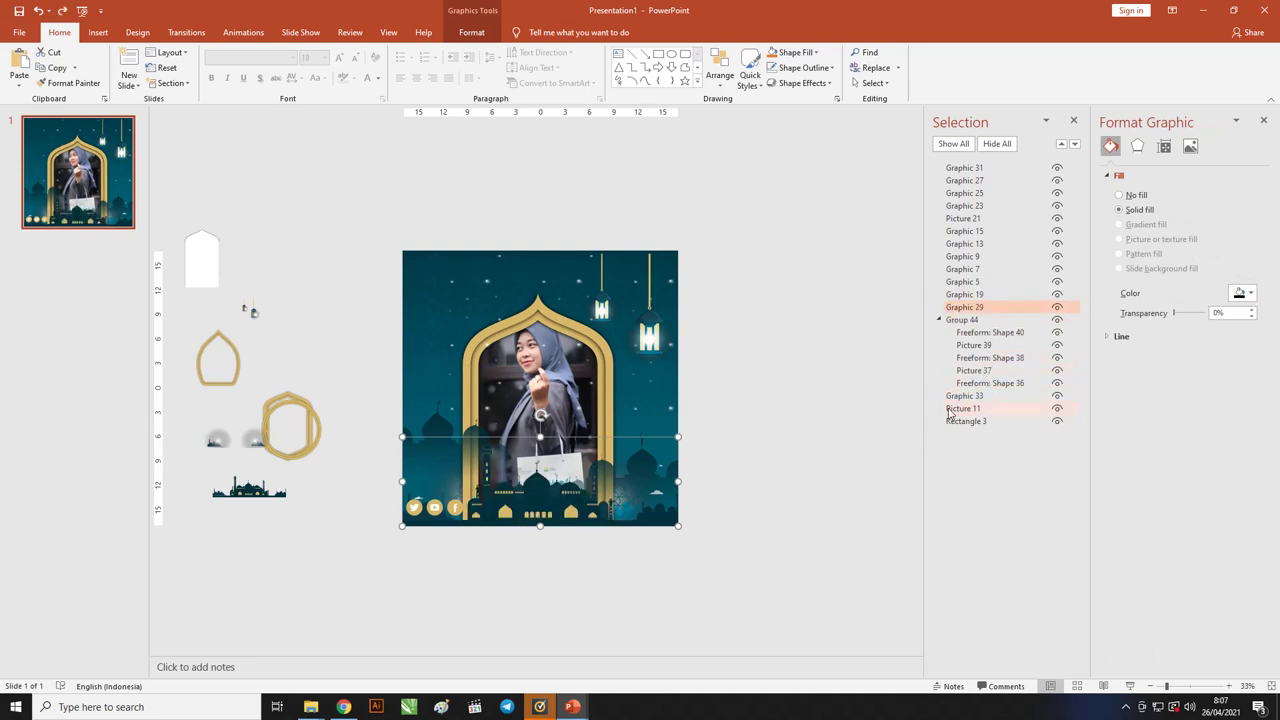
pyautogui.click(983, 397)
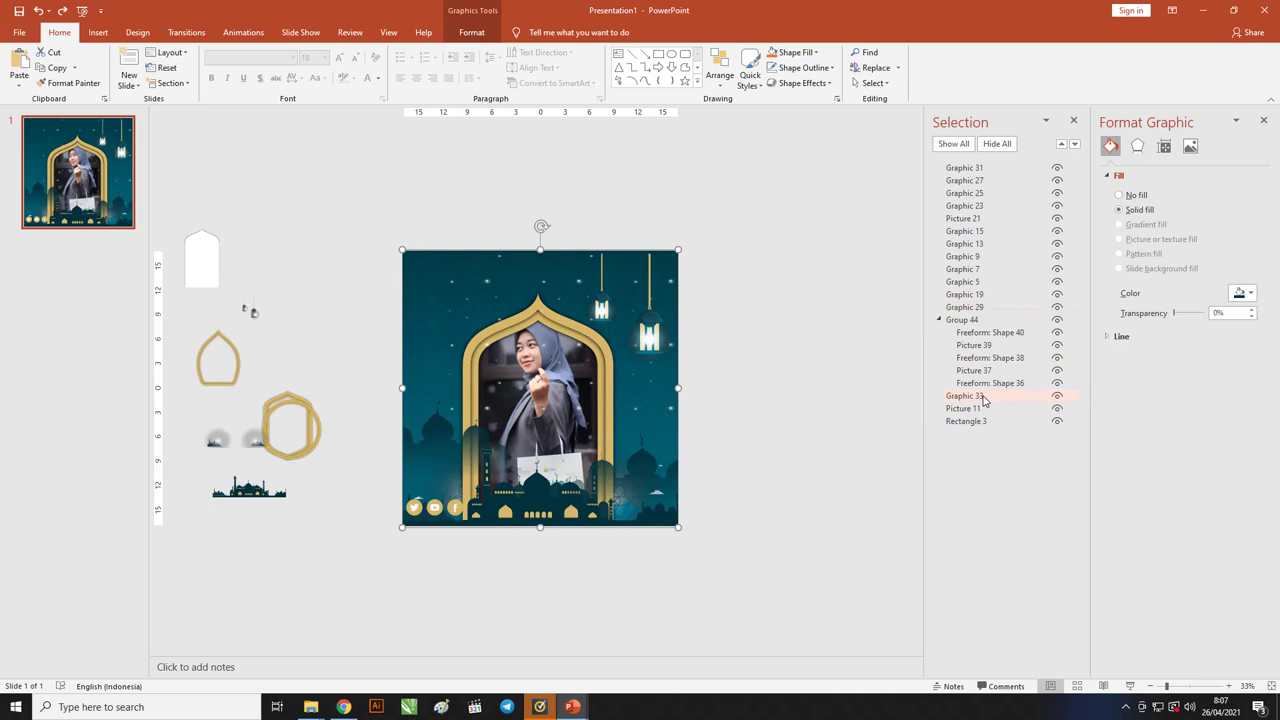
pyautogui.click(983, 409)
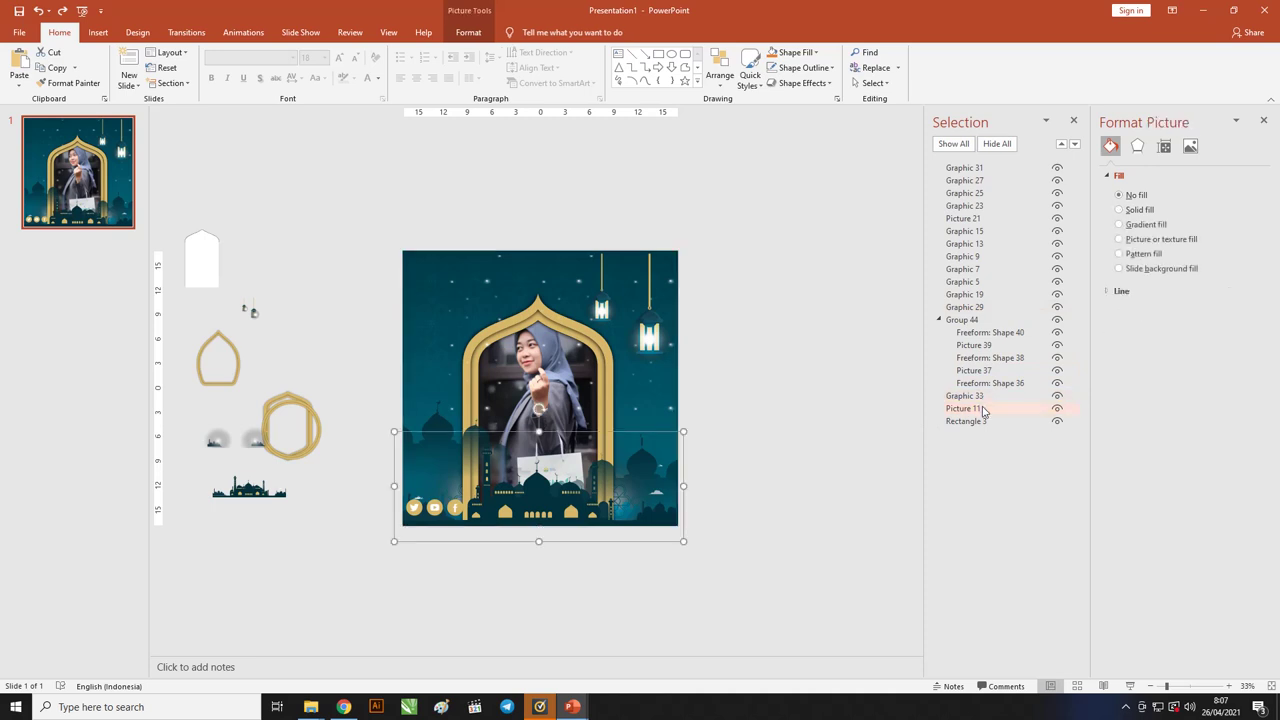
pyautogui.click(965, 294)
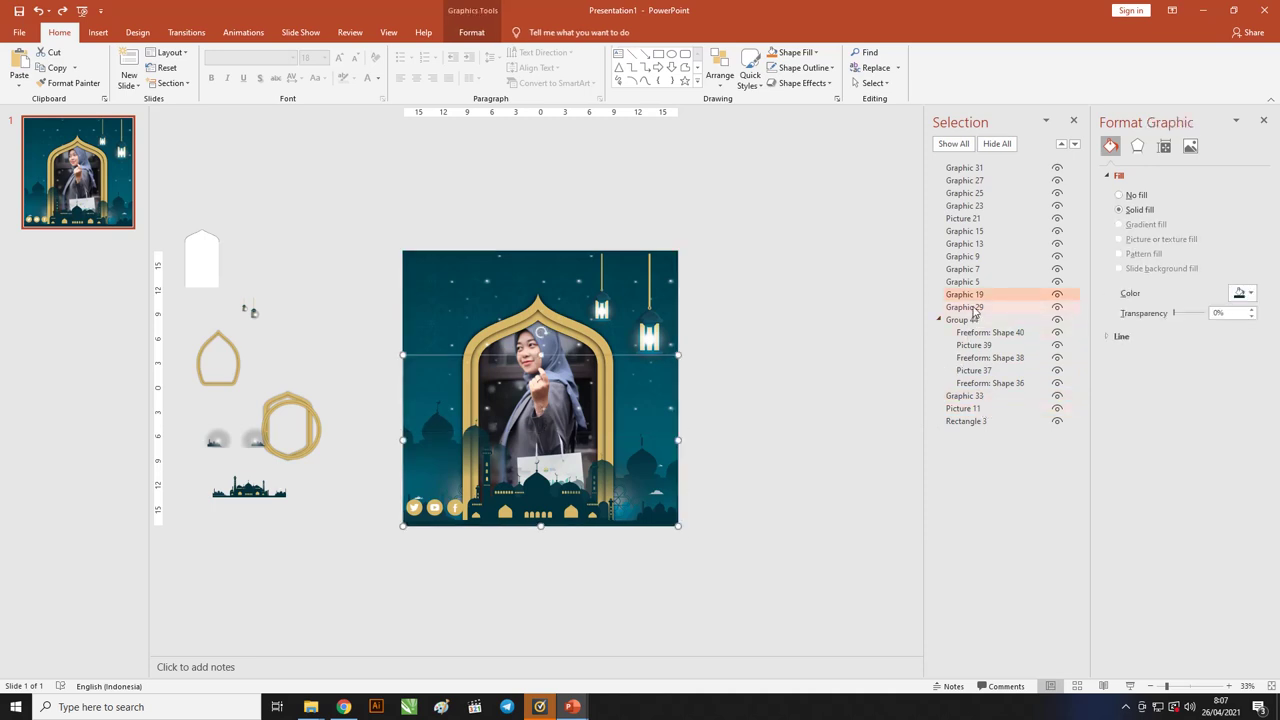
pyautogui.moveTo(975, 298); pyautogui.dragTo(985, 360)
# Step: Bring Picture 11 above Group 44, just beneath Graphic 29
pyautogui.click(824, 345)
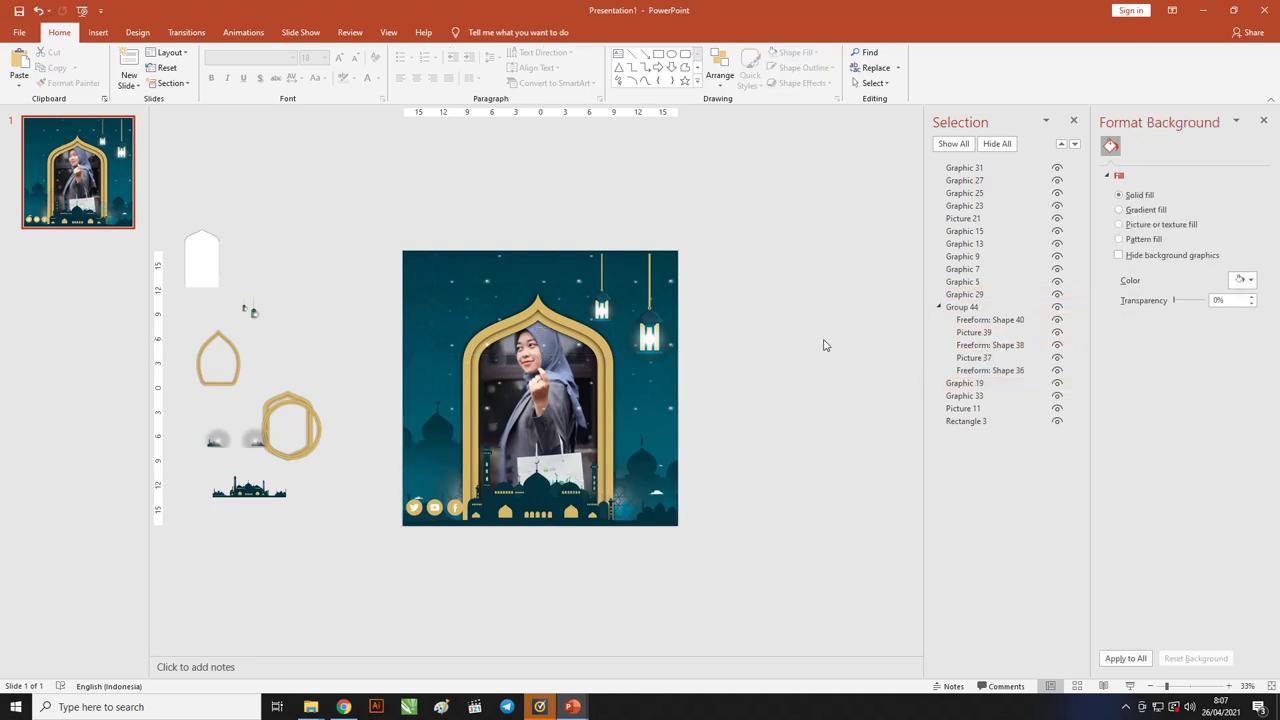
pyautogui.click(997, 388)
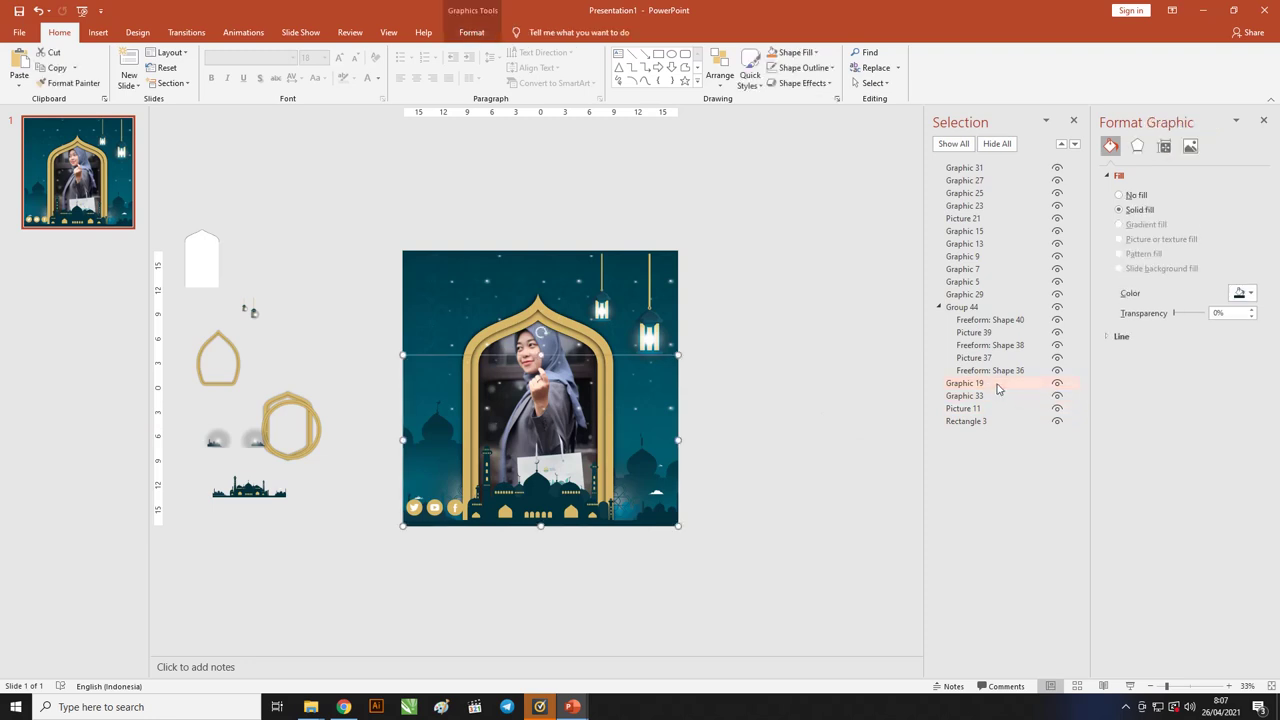
pyautogui.click(995, 409)
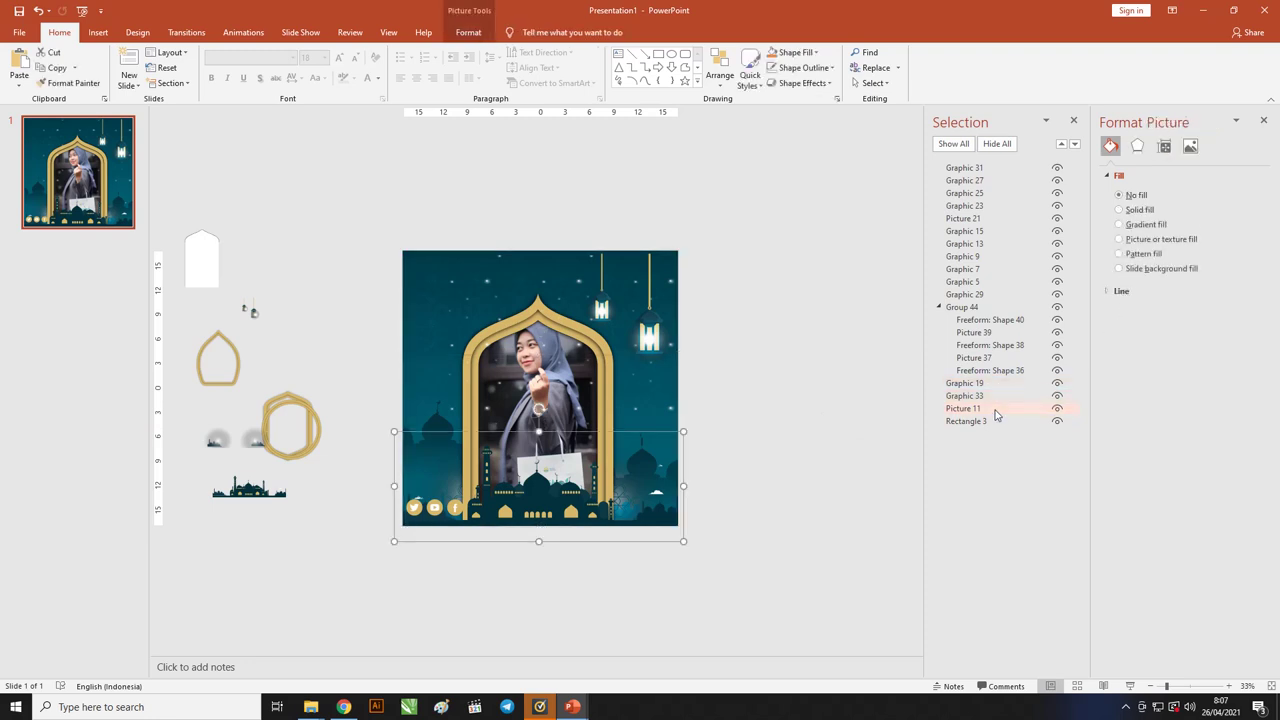
pyautogui.moveTo(996, 414); pyautogui.dragTo(996, 360)
pyautogui.moveTo(996, 360); pyautogui.dragTo(990, 312)
pyautogui.click(755, 353)
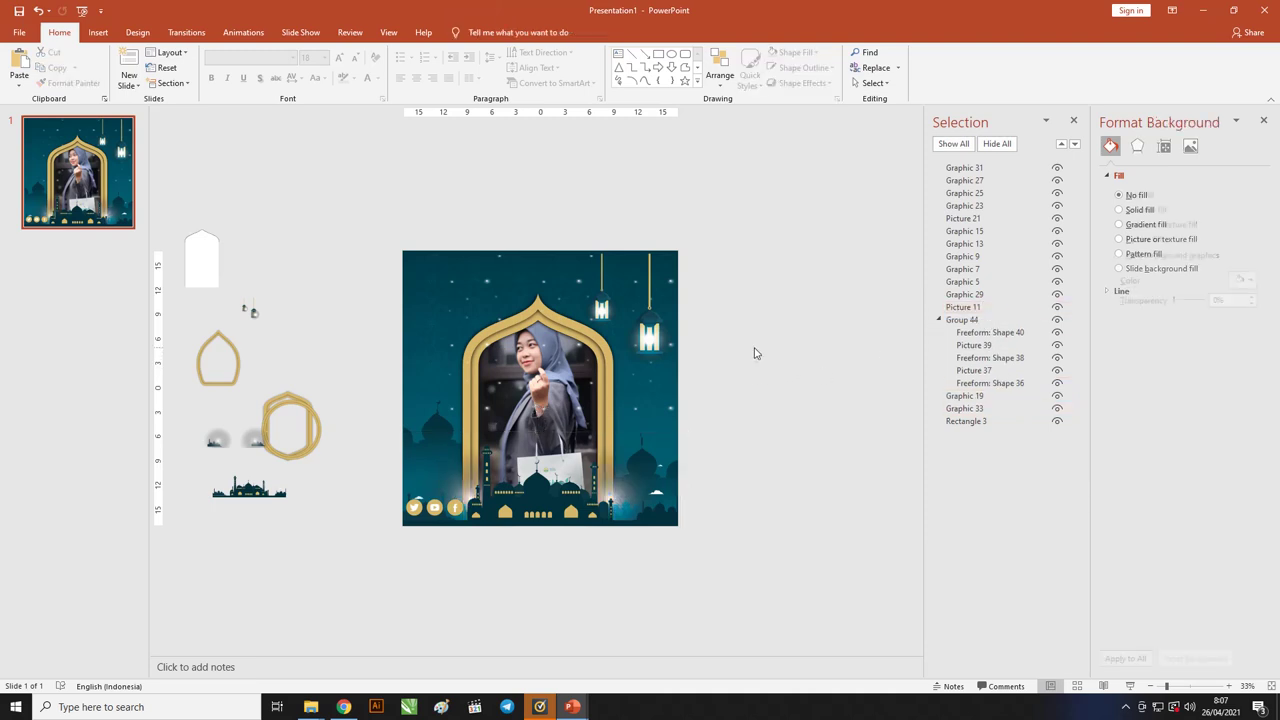
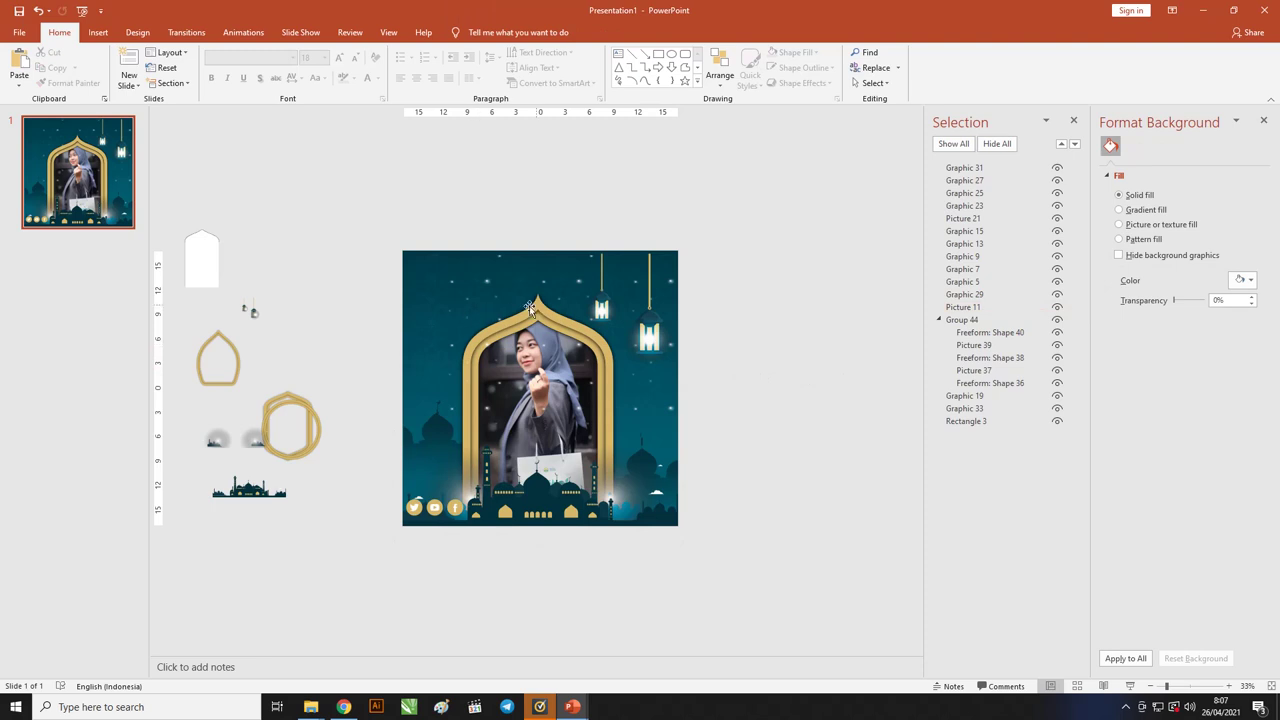
# Step: Nudge the right lantern graphic slightly upward
pyautogui.scroll(3, 365, 347)
pyautogui.scroll(-3, 441, 306)
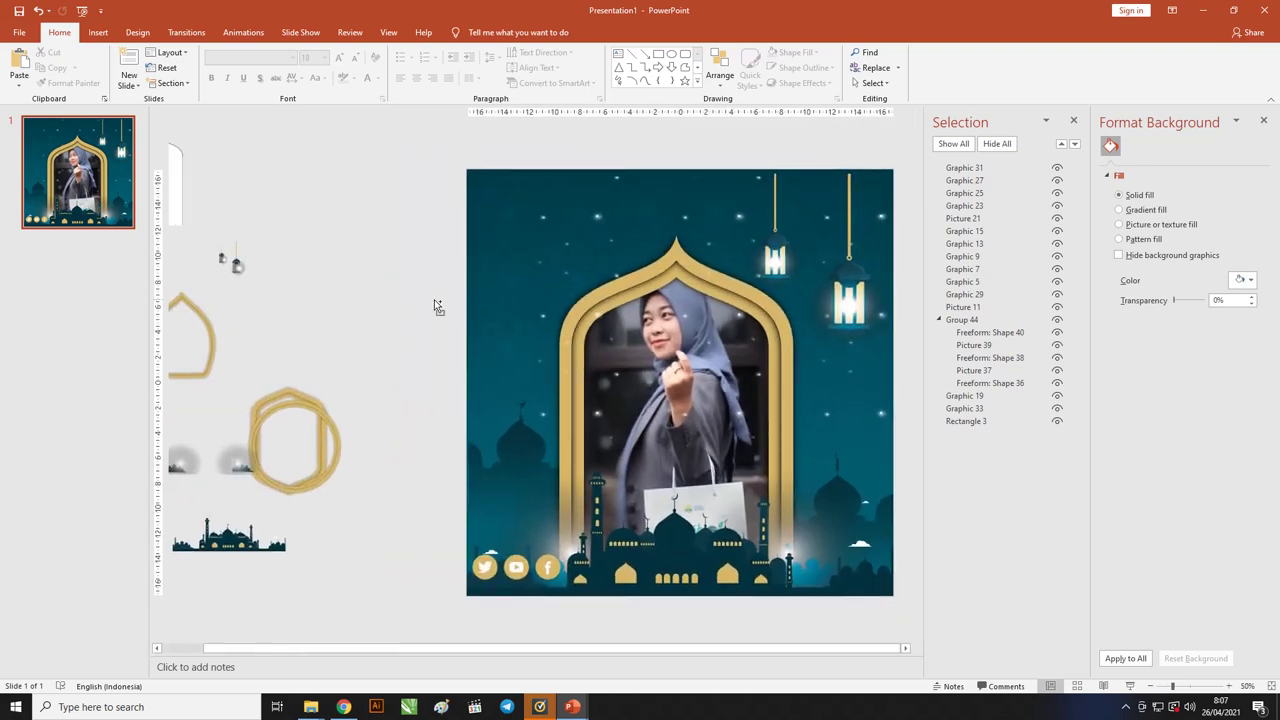
pyautogui.click(647, 333)
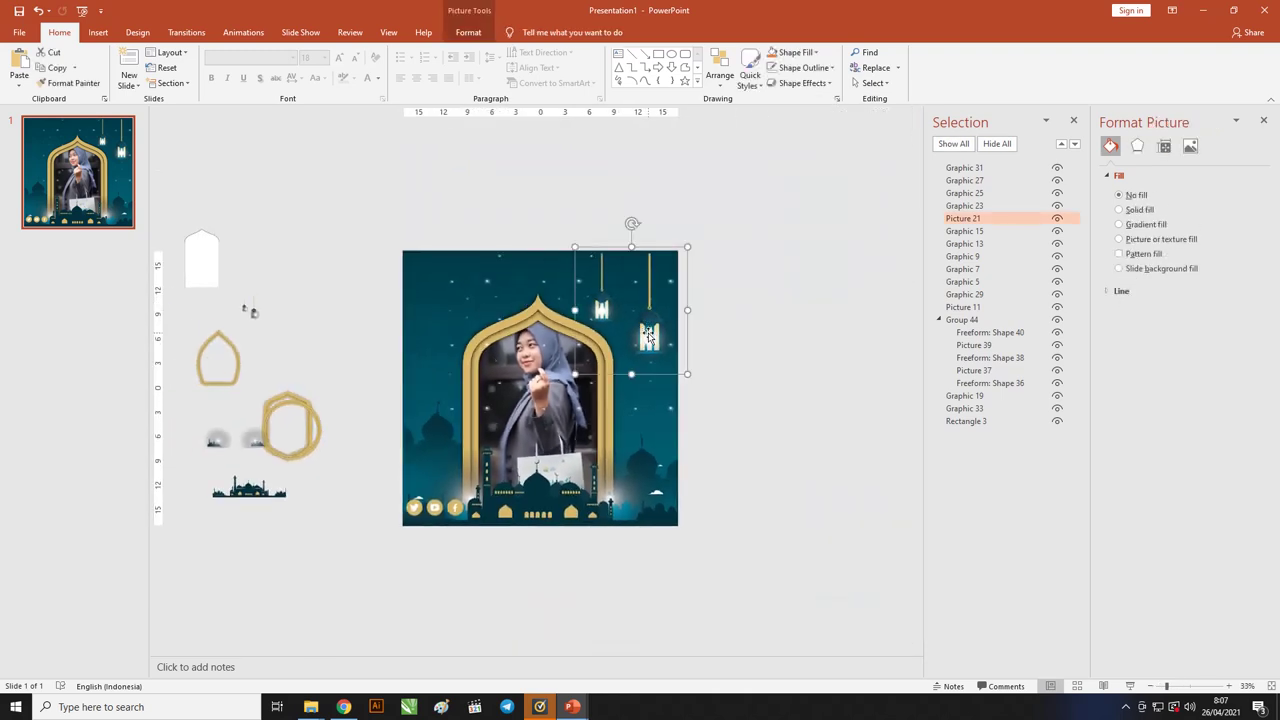
pyautogui.moveTo(647, 333); pyautogui.dragTo(648, 331)
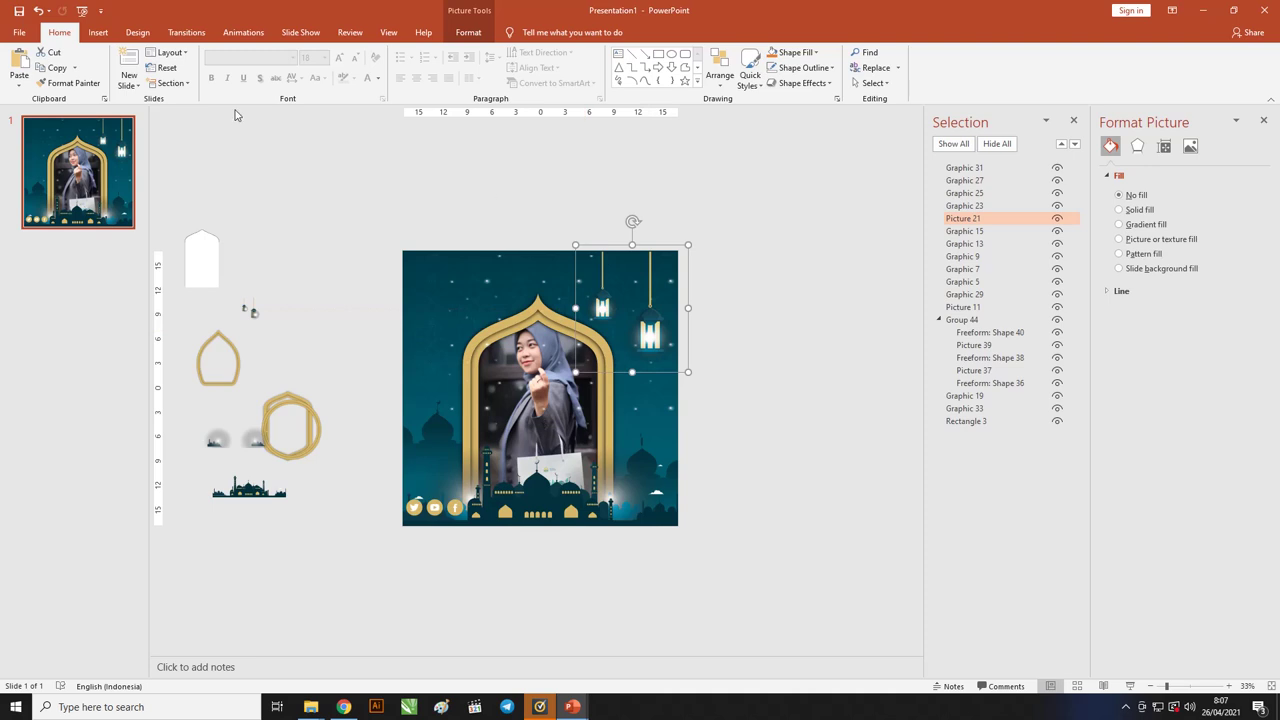
# Step: Pick the Text Box tool from the Insert shapes gallery
pyautogui.click(100, 32)
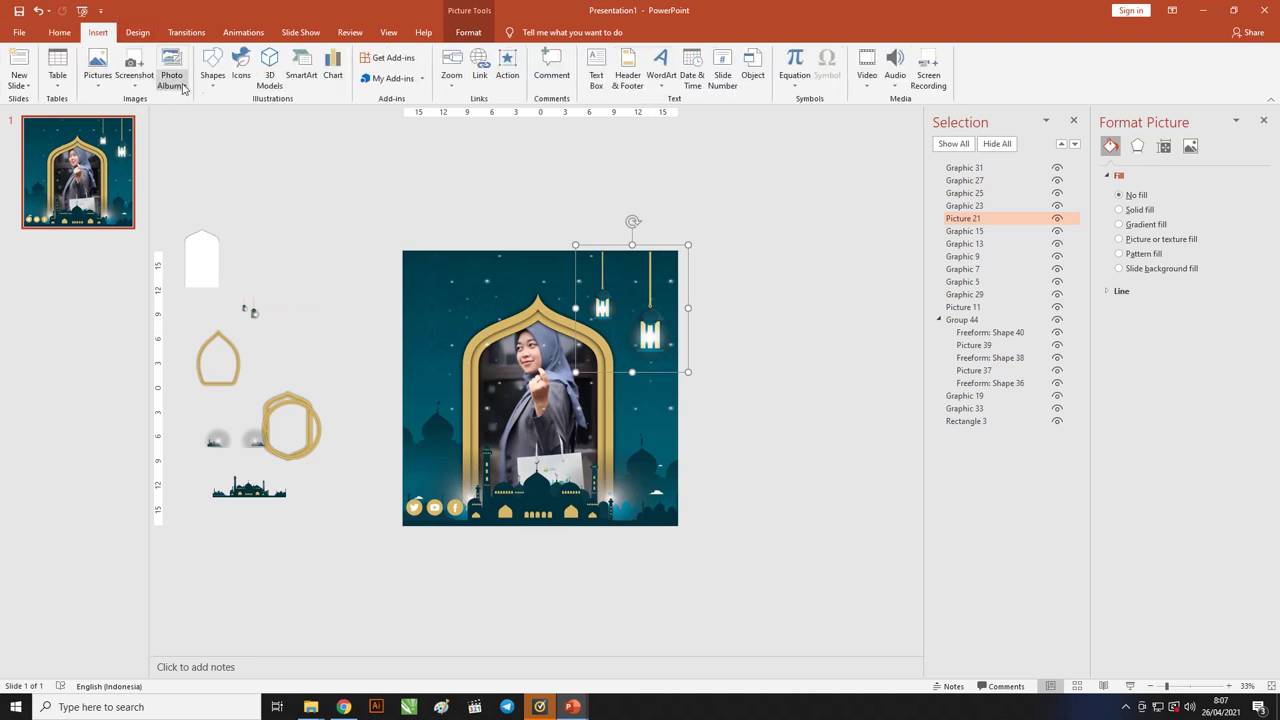
pyautogui.click(212, 78)
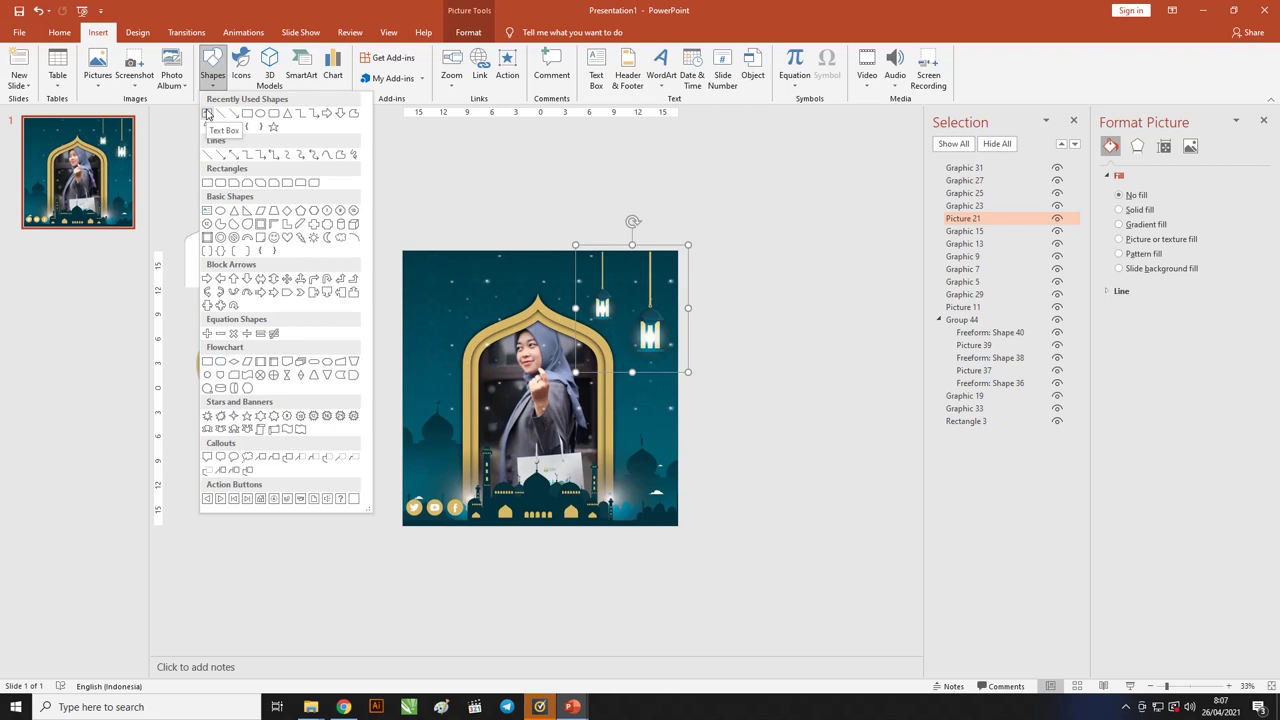
pyautogui.click(207, 114)
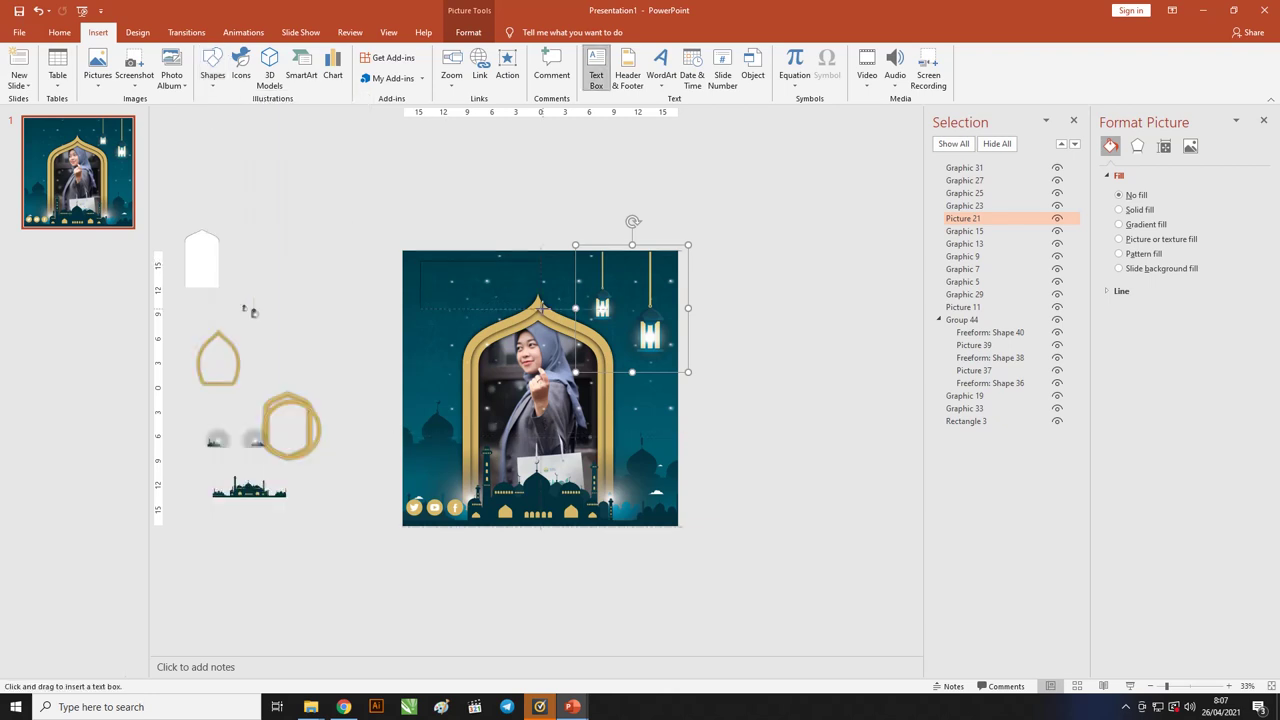
# Step: Draw a text box at the top-left, type the Ramadhan title and enlarge it to 115 pt
pyautogui.moveTo(419, 260); pyautogui.dragTo(541, 308)
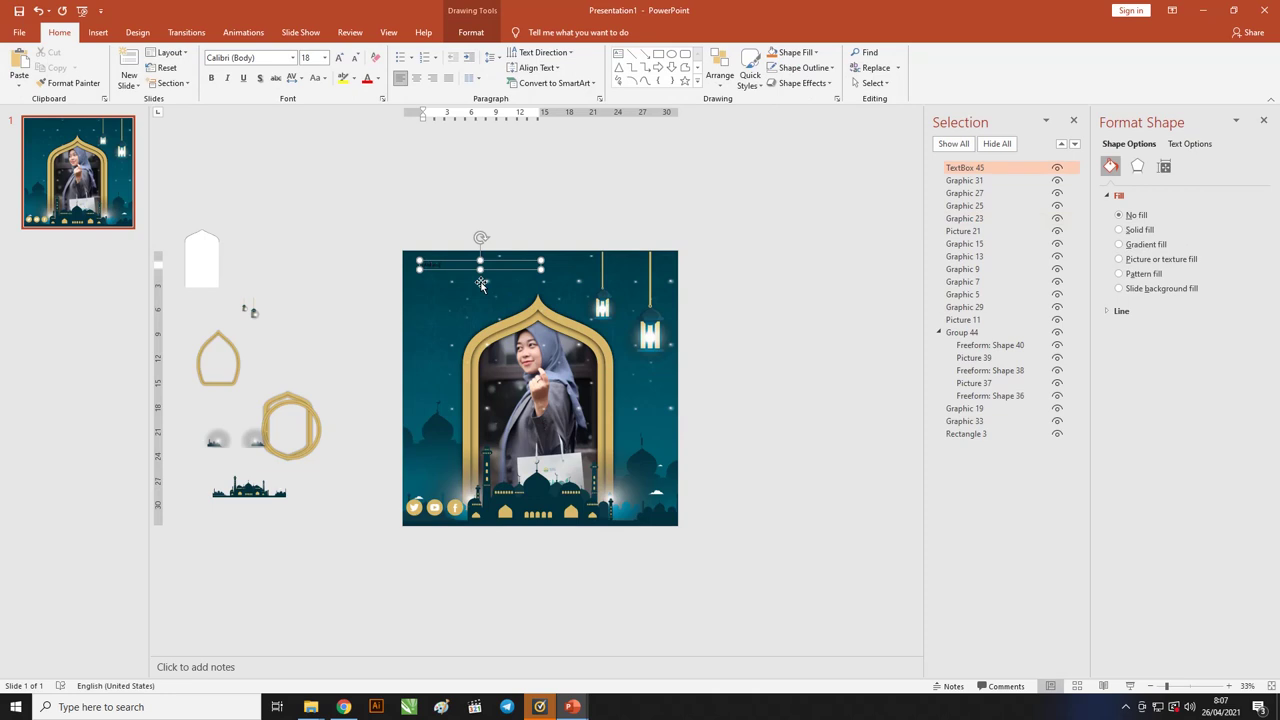
pyautogui.write('rAMADHAN')
pyautogui.hotkey('ctrl', 'a')
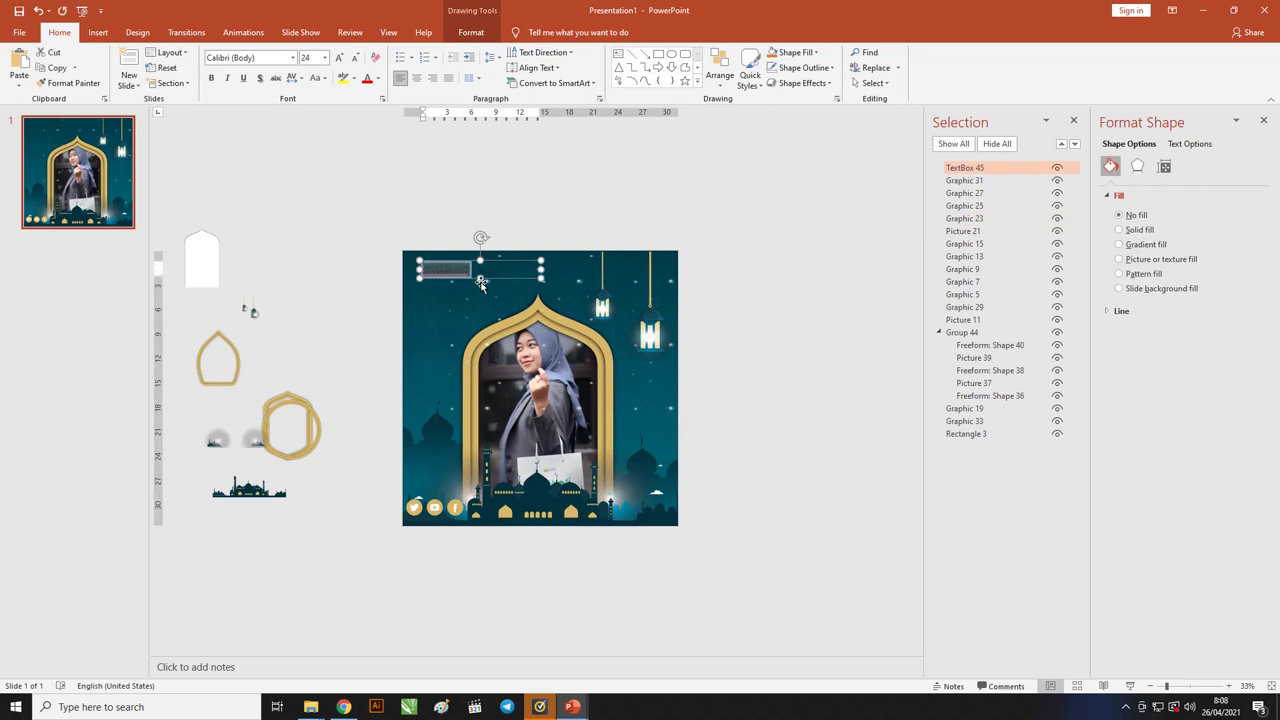
pyautogui.hotkey('ctrl', 'shift', '.')
pyautogui.hotkey('ctrl', 'shift', '.')
pyautogui.hotkey('ctrl', 'shift', '.')
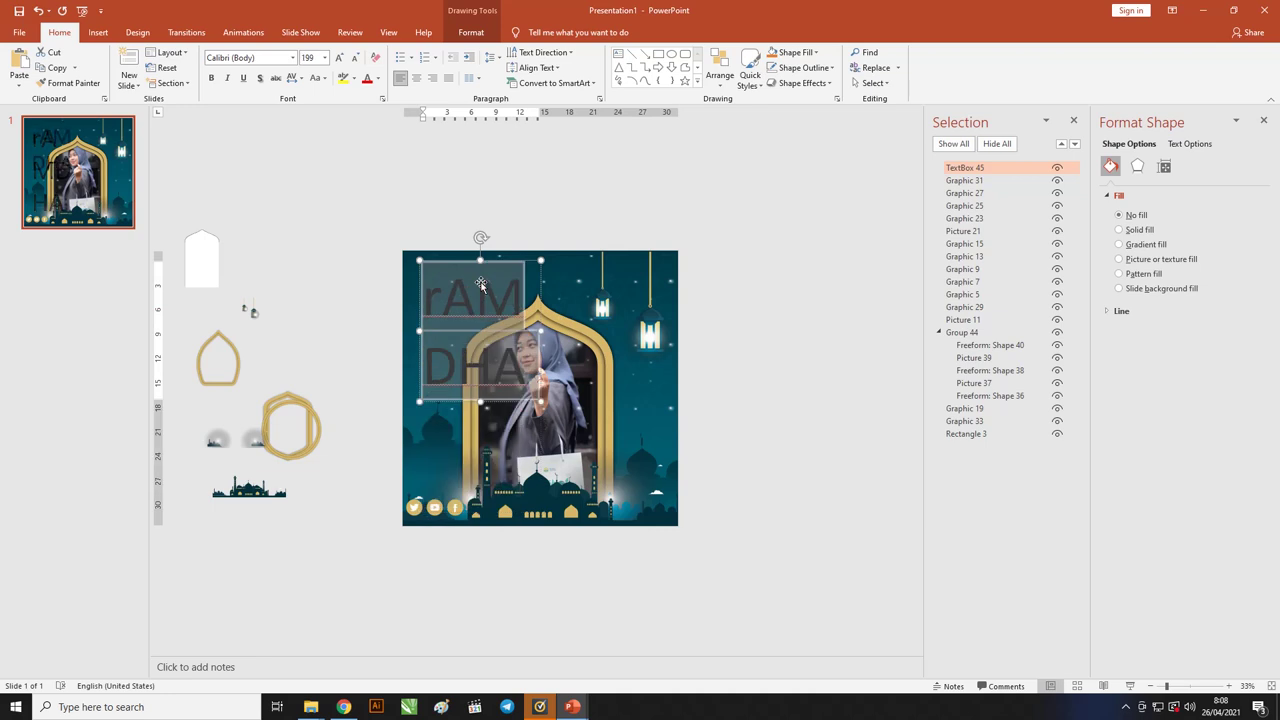
pyautogui.hotkey('ctrl', 'shift', ',')
pyautogui.hotkey('ctrl', 'shift', ',')
pyautogui.hotkey('ctrl', 'shift', ',')
pyautogui.hotkey('ctrl', 'shift', '.')
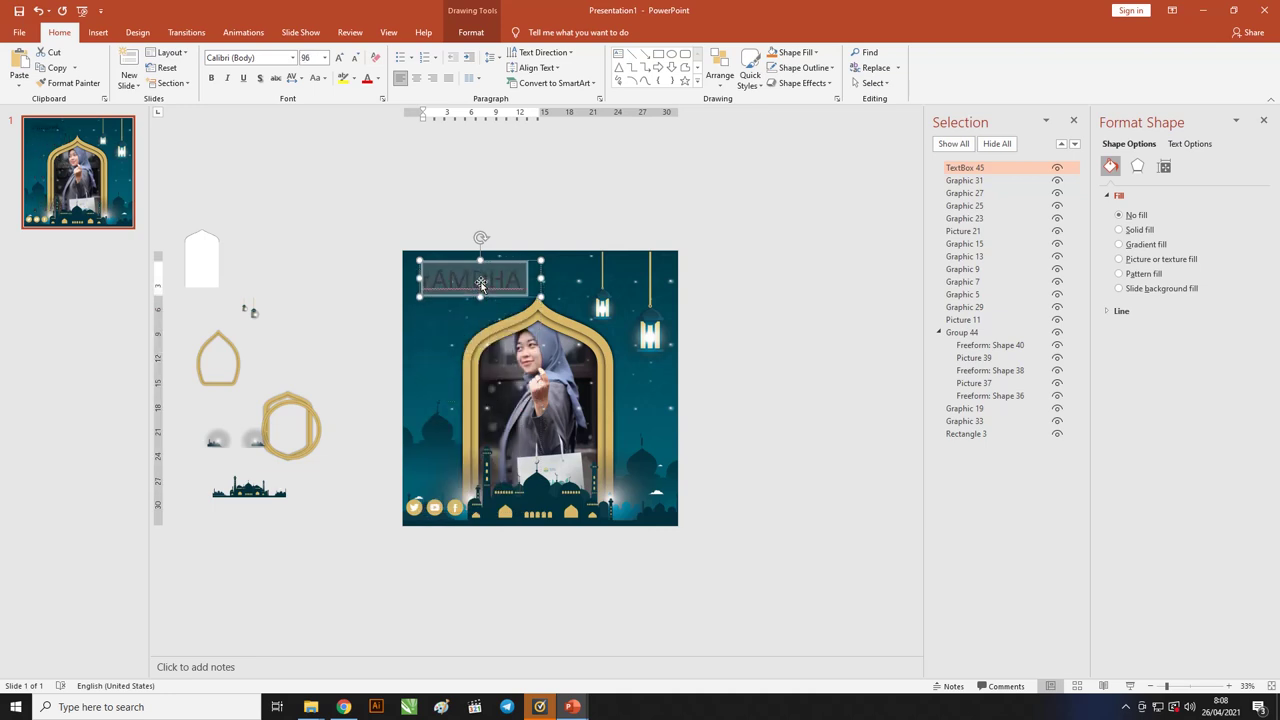
pyautogui.hotkey('ctrl', 'shift', '.')
pyautogui.hotkey('ctrl', 'shift', '.')
pyautogui.hotkey('ctrl', 'shift', '.')
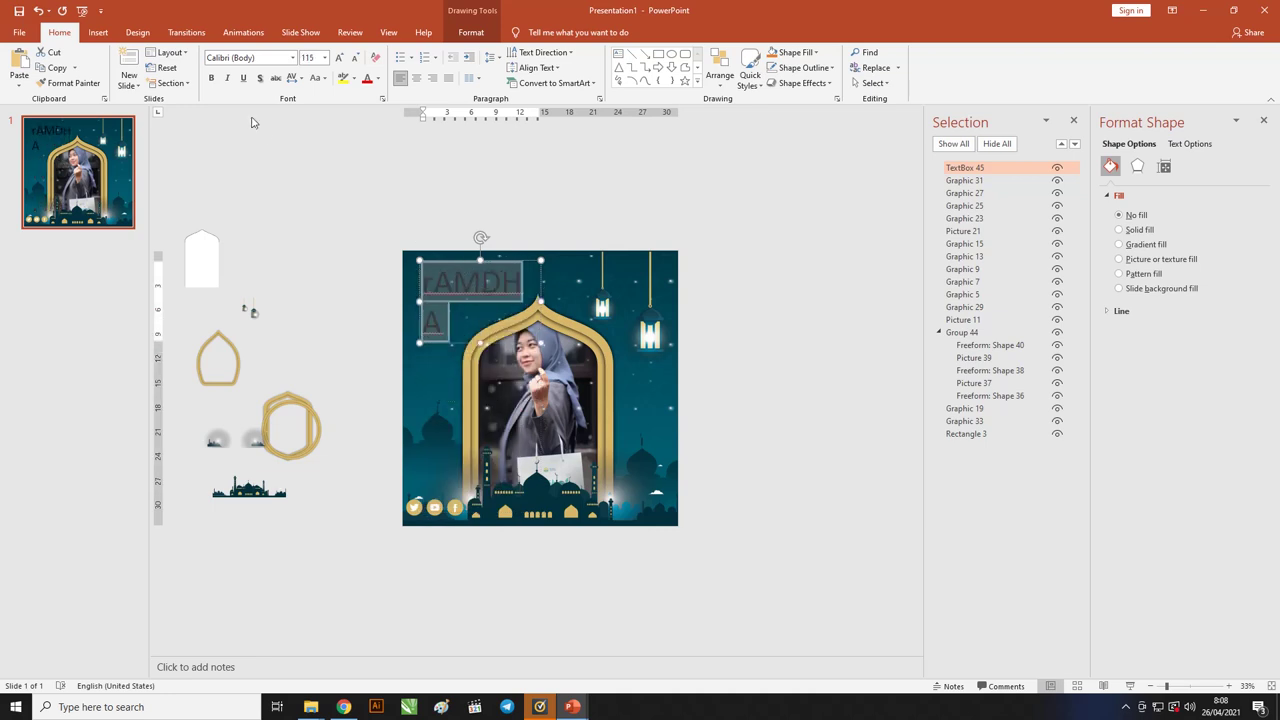
# Step: Set the title font to Pacifico, reduce it to 88 pt and fit the box to one line
pyautogui.click(270, 61)
pyautogui.write('Pacifico')
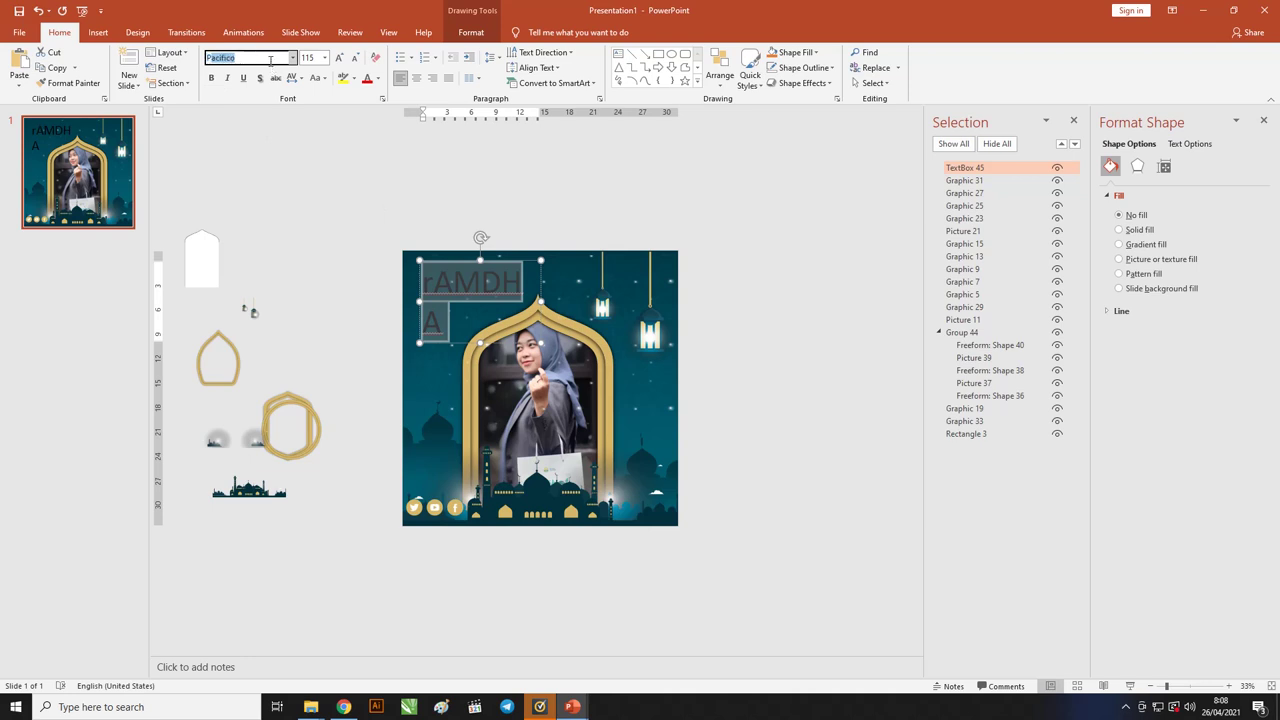
pyautogui.press('Return')
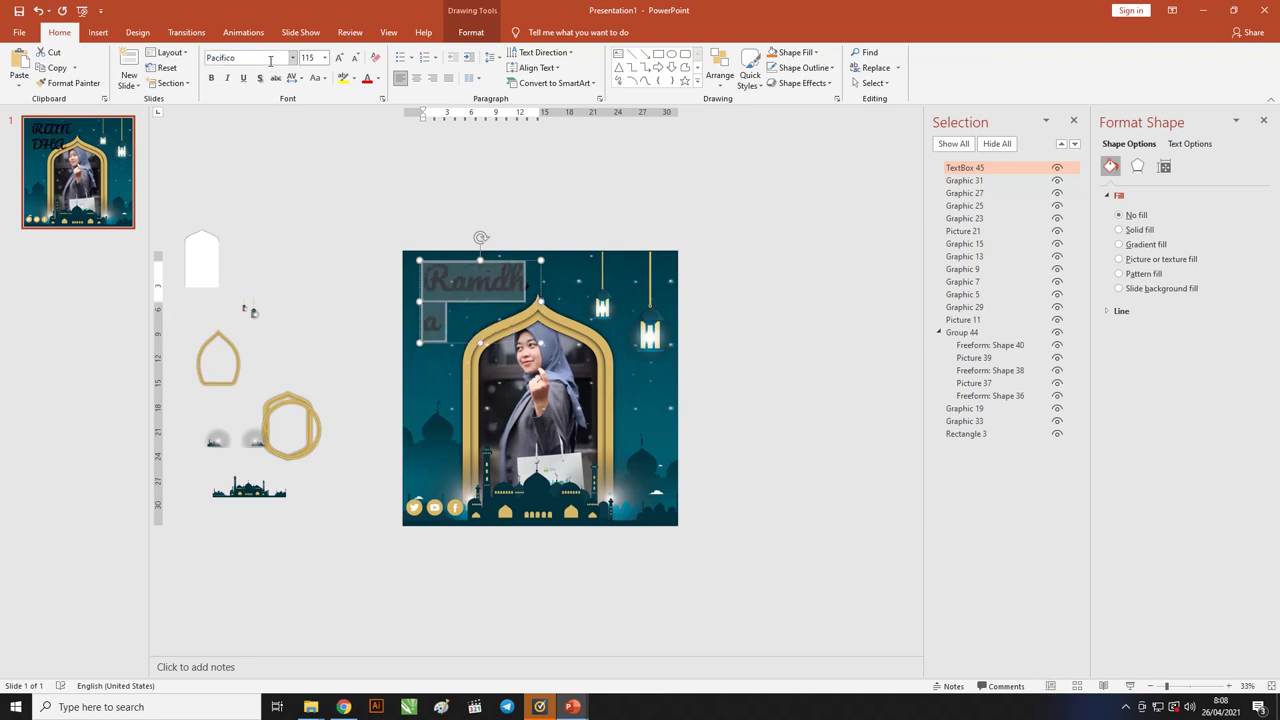
pyautogui.moveTo(540, 300); pyautogui.dragTo(576, 290)
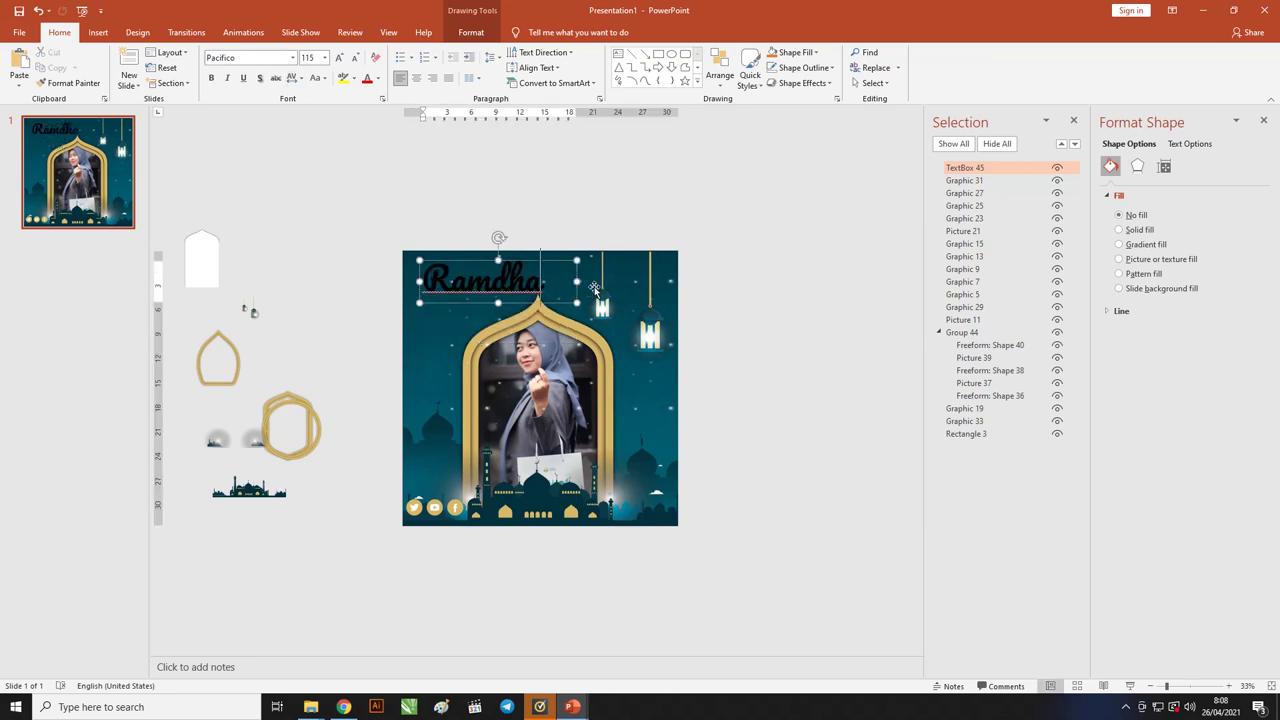
pyautogui.hotkey('ctrl', 'a')
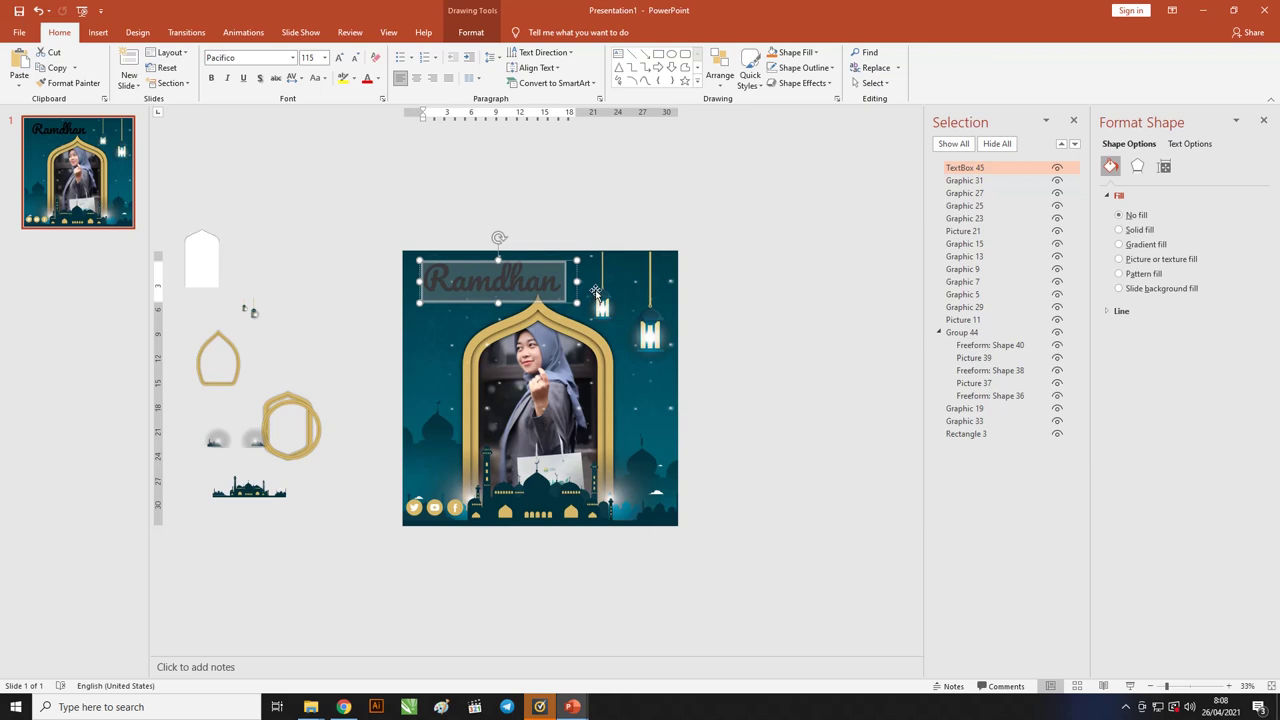
pyautogui.press('ctrl+shift+less')
pyautogui.press('ctrl+shift+less')
pyautogui.press('ctrl+shift+less')
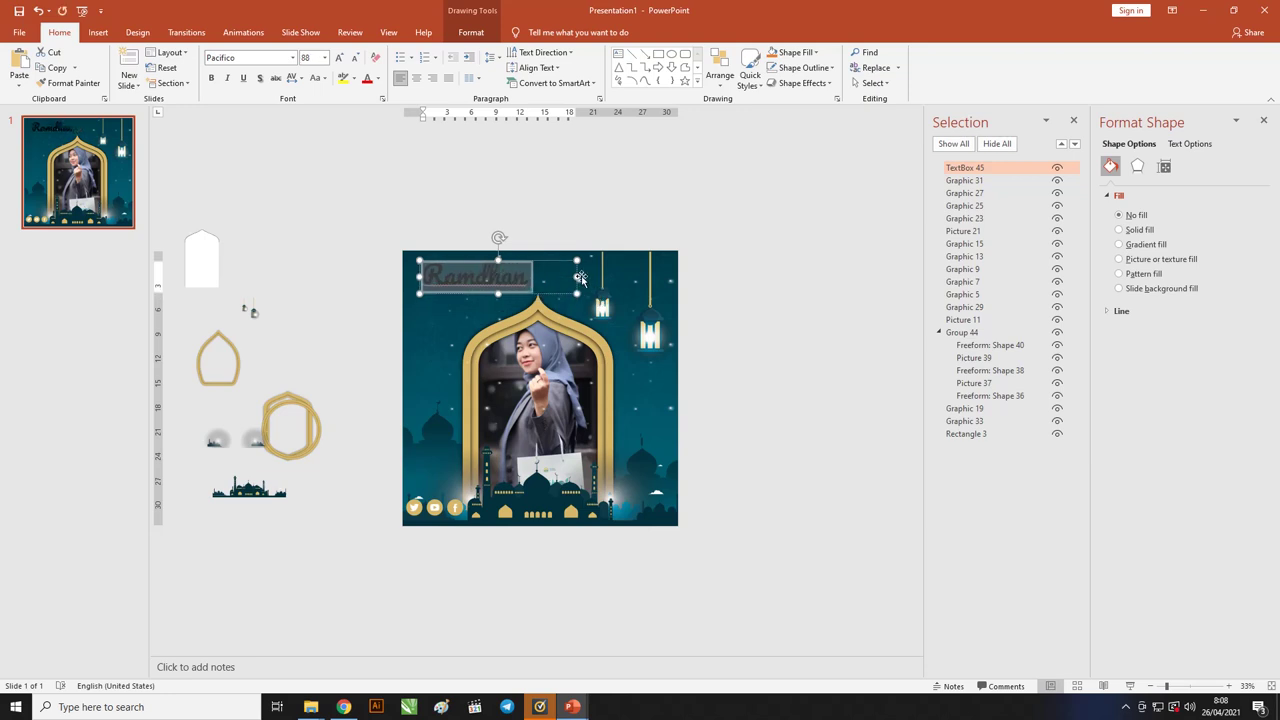
pyautogui.moveTo(577, 276)
pyautogui.mouseDown()
pyautogui.moveTo(533, 285)
pyautogui.moveTo(496, 259)
pyautogui.mouseUp()
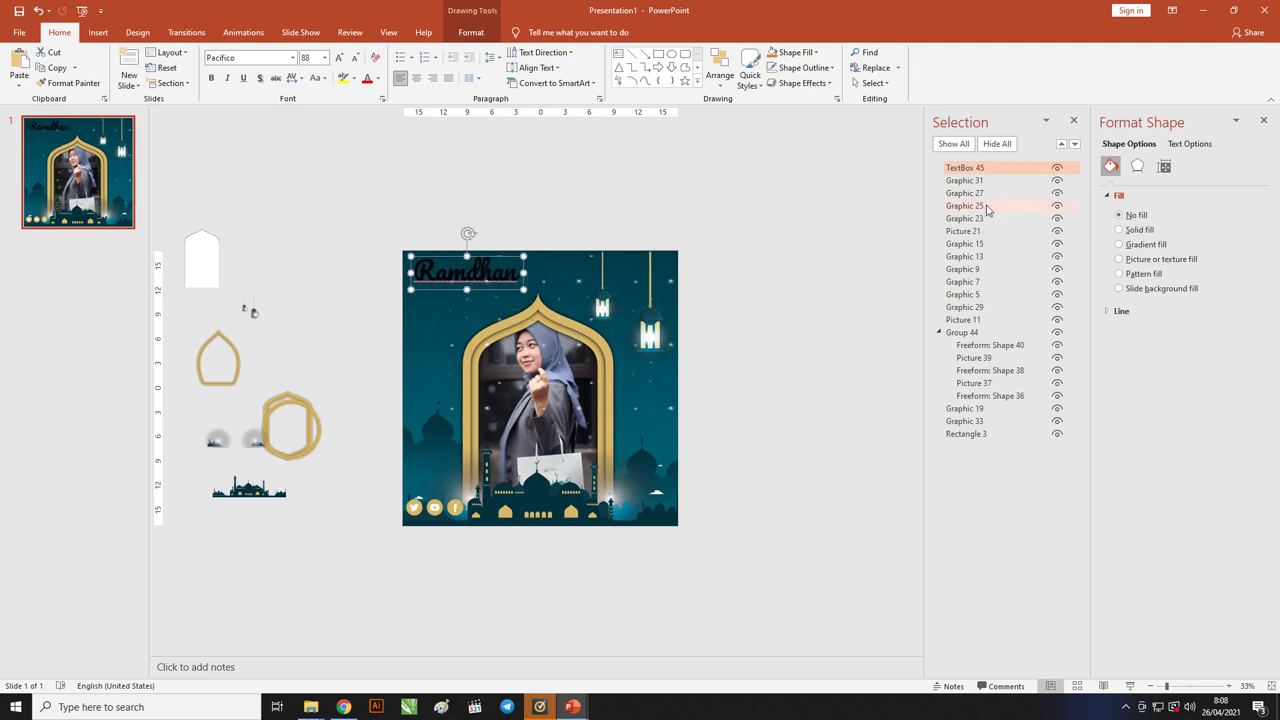
# Step: Give the Ramdhan text a gradient fill with a gold end stop
pyautogui.click(1074, 122)
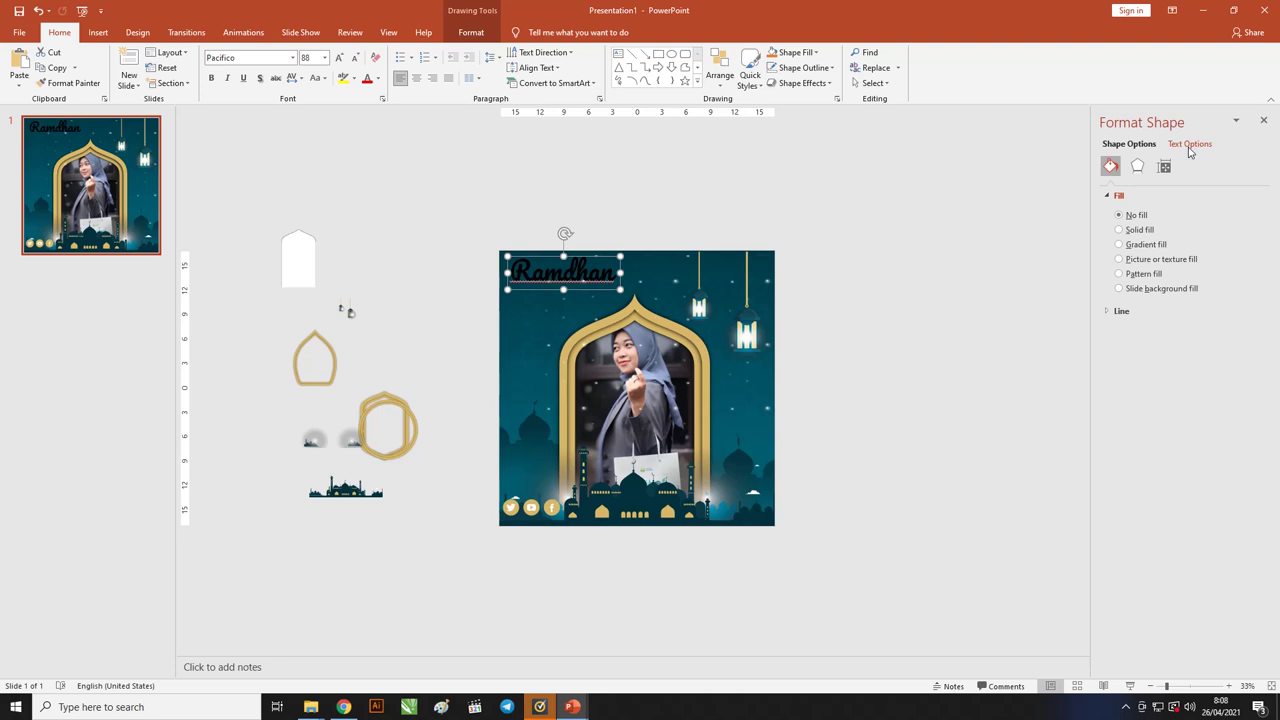
pyautogui.click(1190, 145)
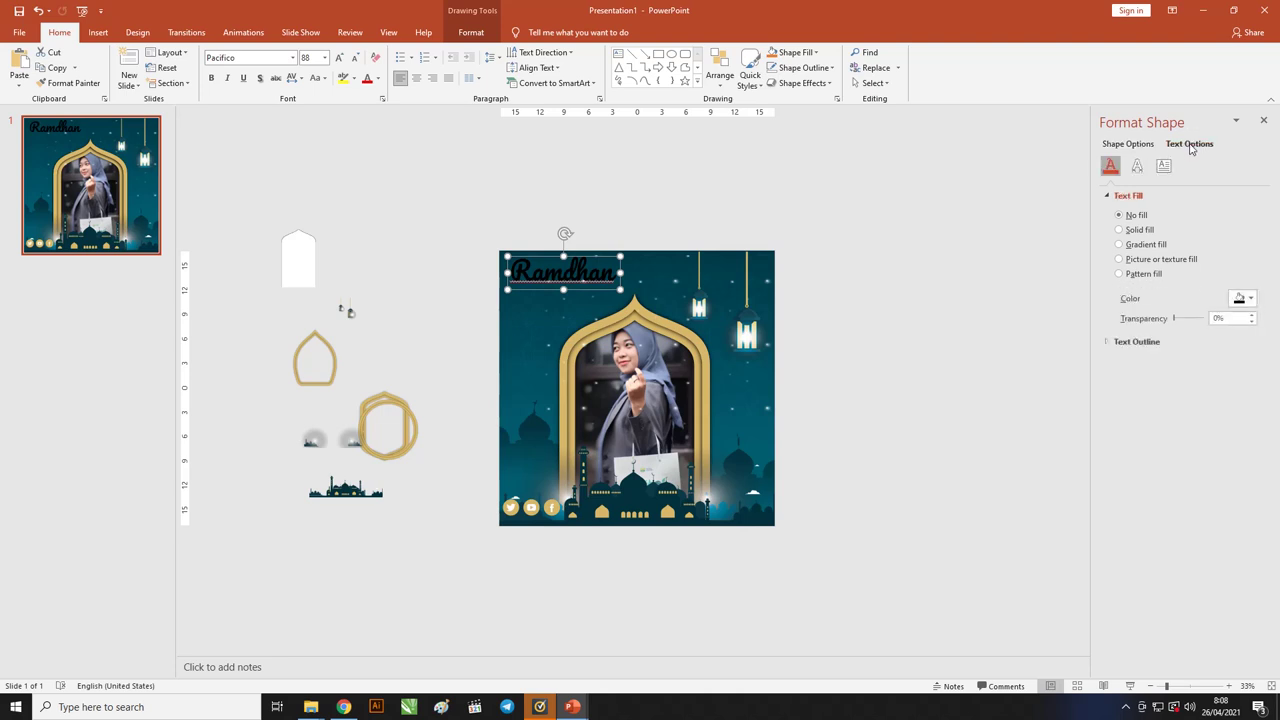
pyautogui.click(1119, 245)
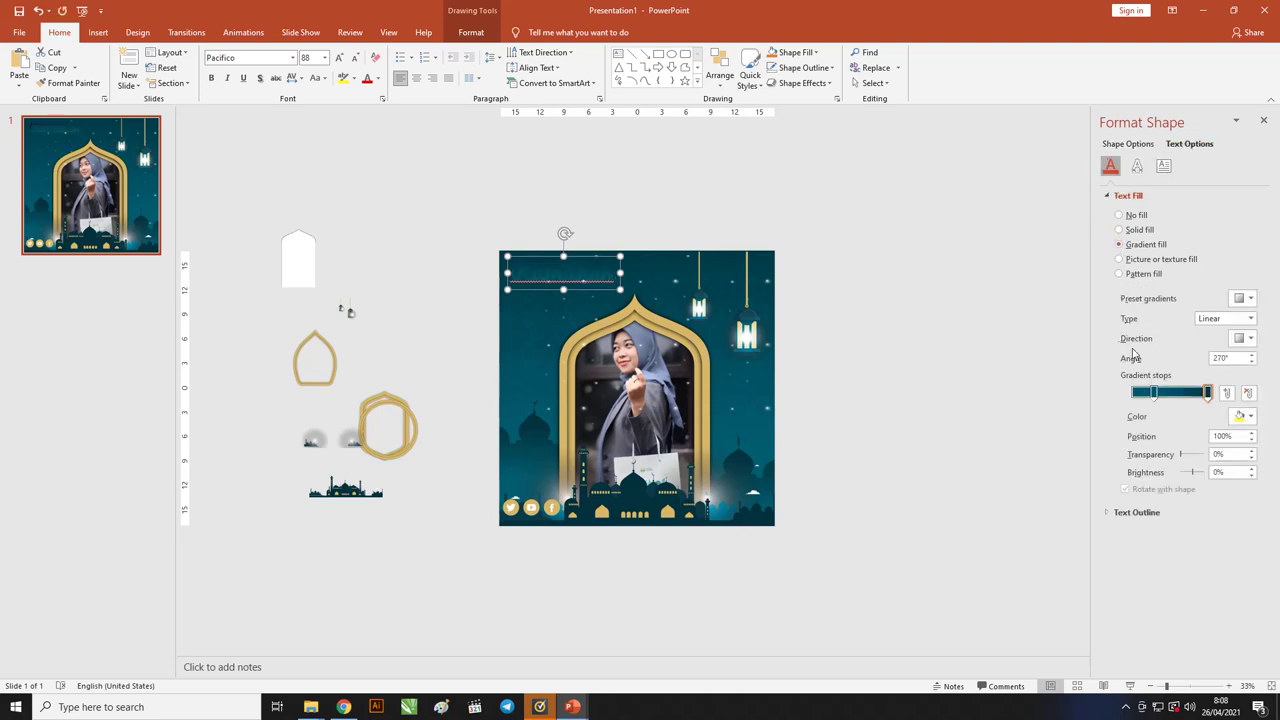
pyautogui.click(1250, 418)
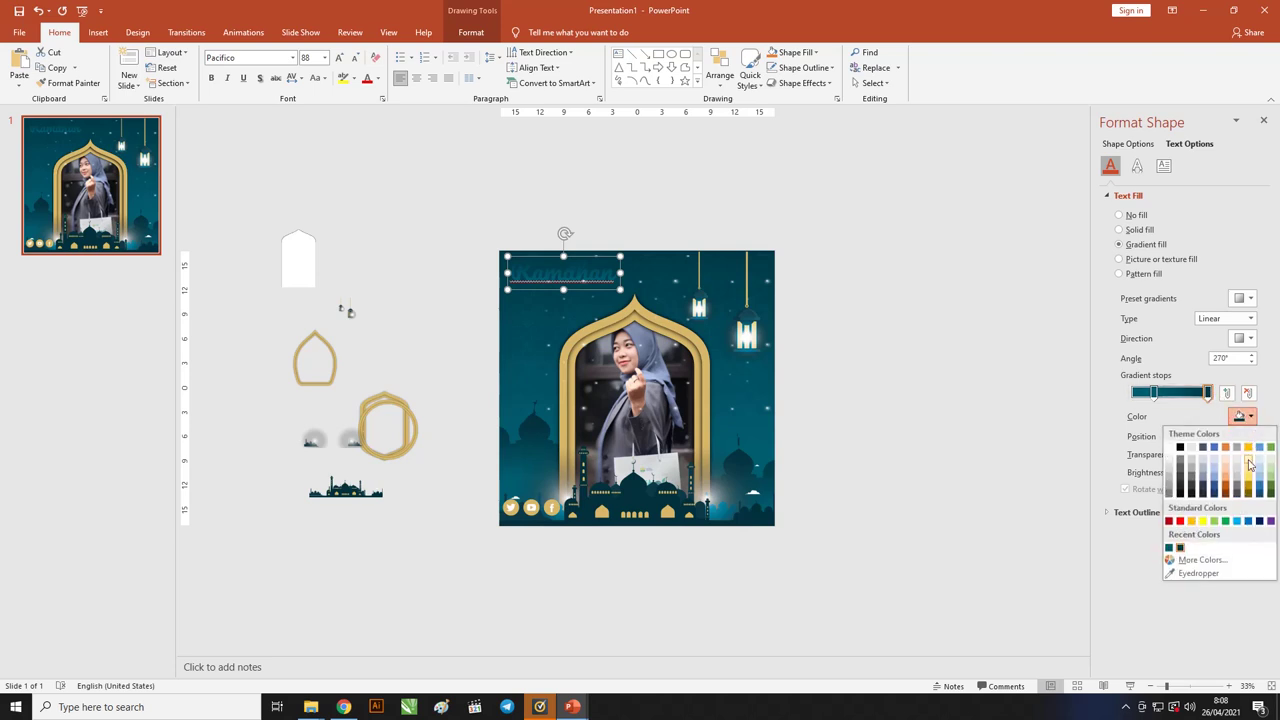
pyautogui.click(1249, 448)
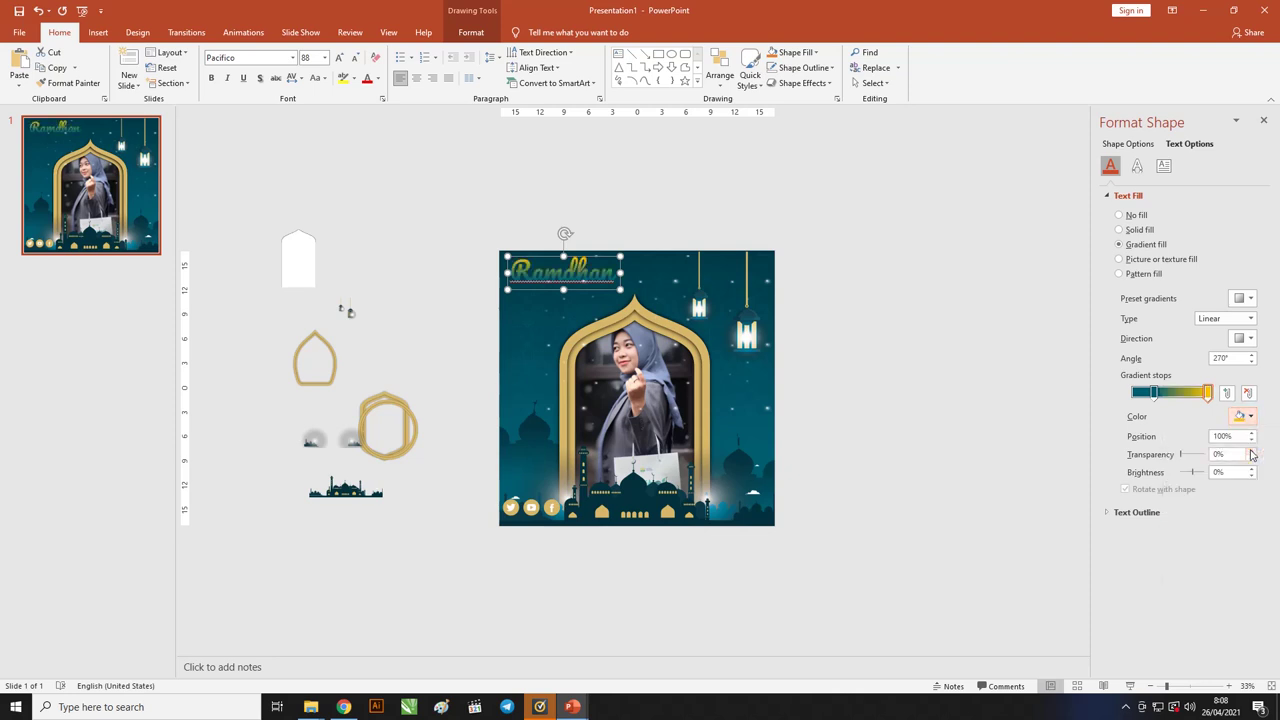
# Step: Move a stop to 75% in dark gold, lighten one to #FFE38B, and add a middle stop
pyautogui.click(1208, 392)
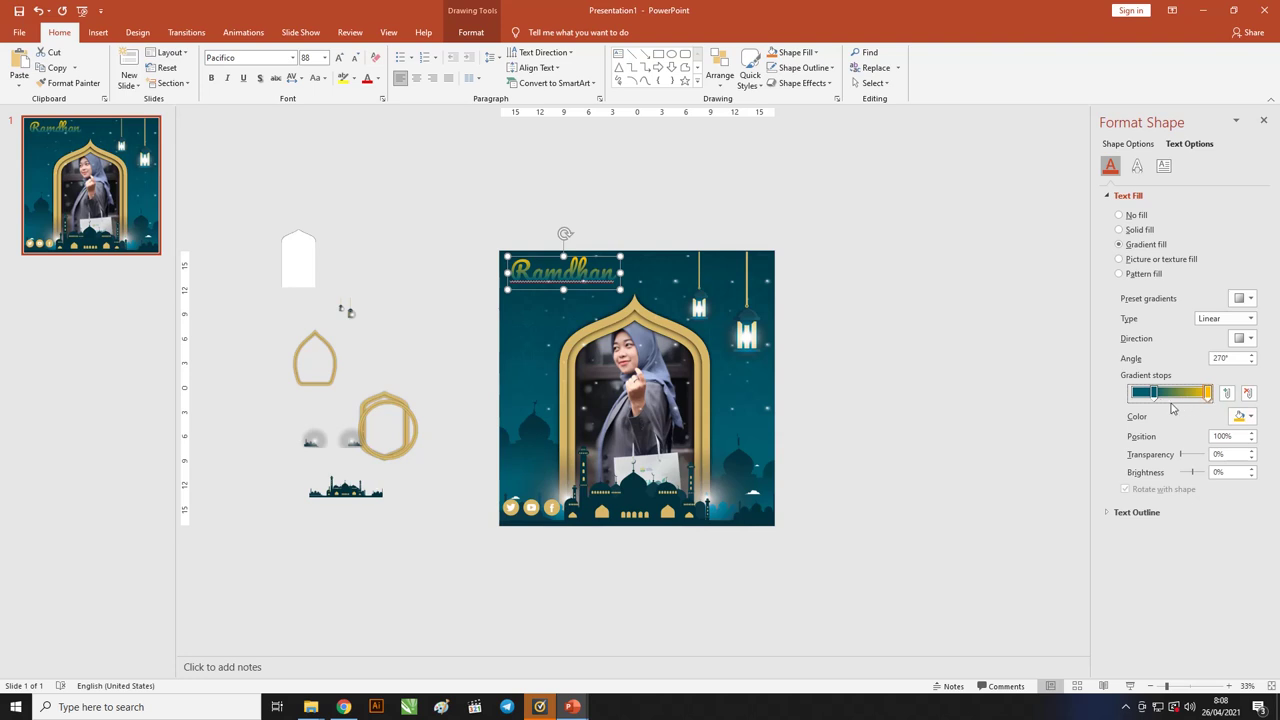
pyautogui.moveTo(1153, 392); pyautogui.dragTo(1188, 392)
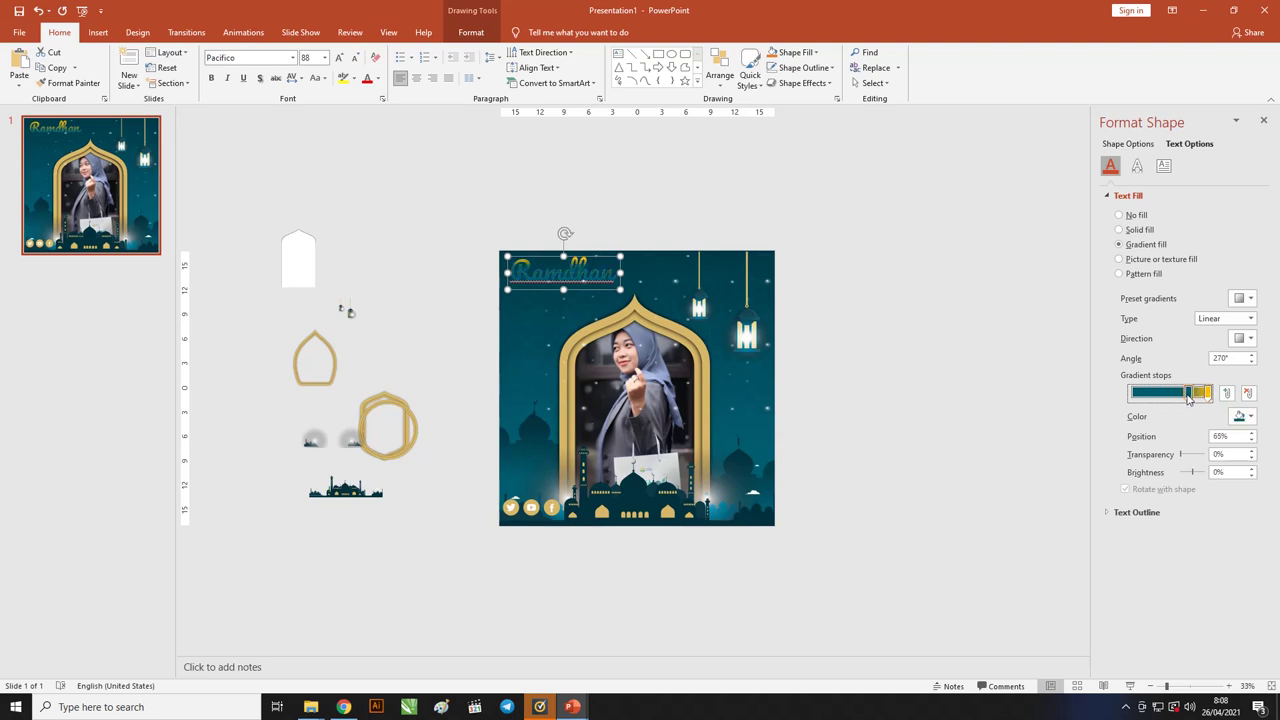
pyautogui.click(1250, 418)
pyautogui.click(1248, 491)
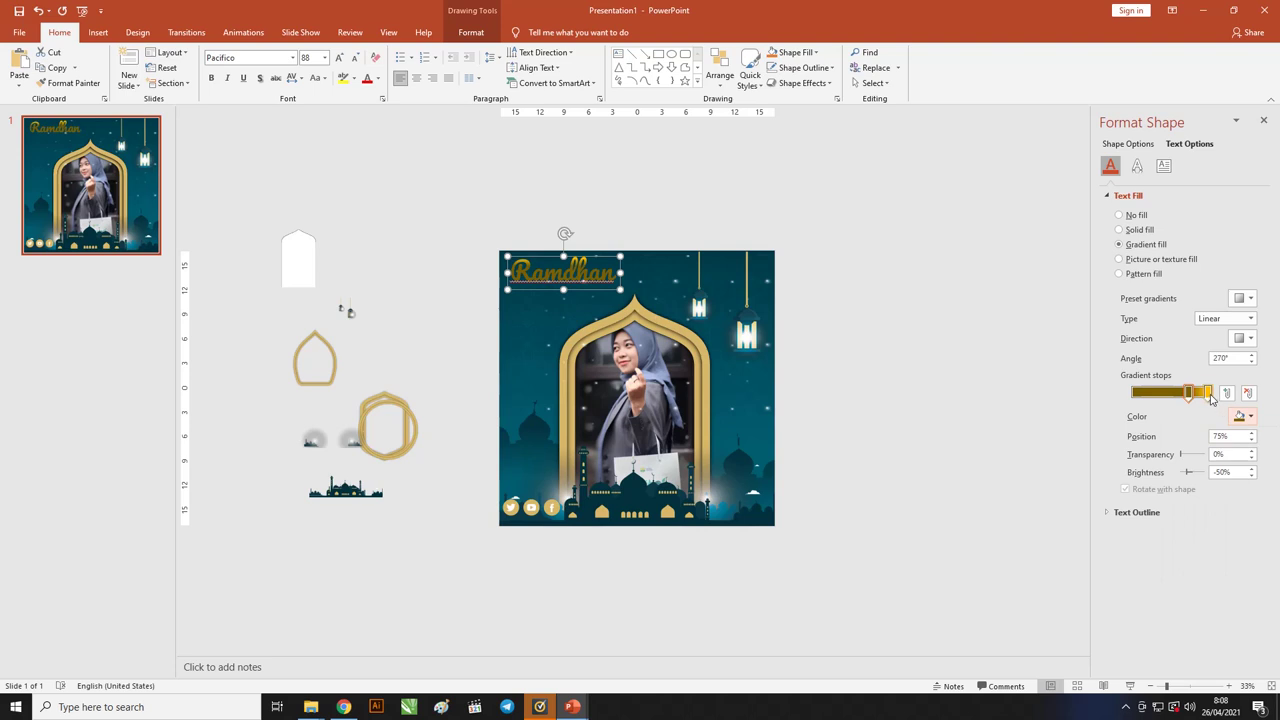
pyautogui.click(1249, 418)
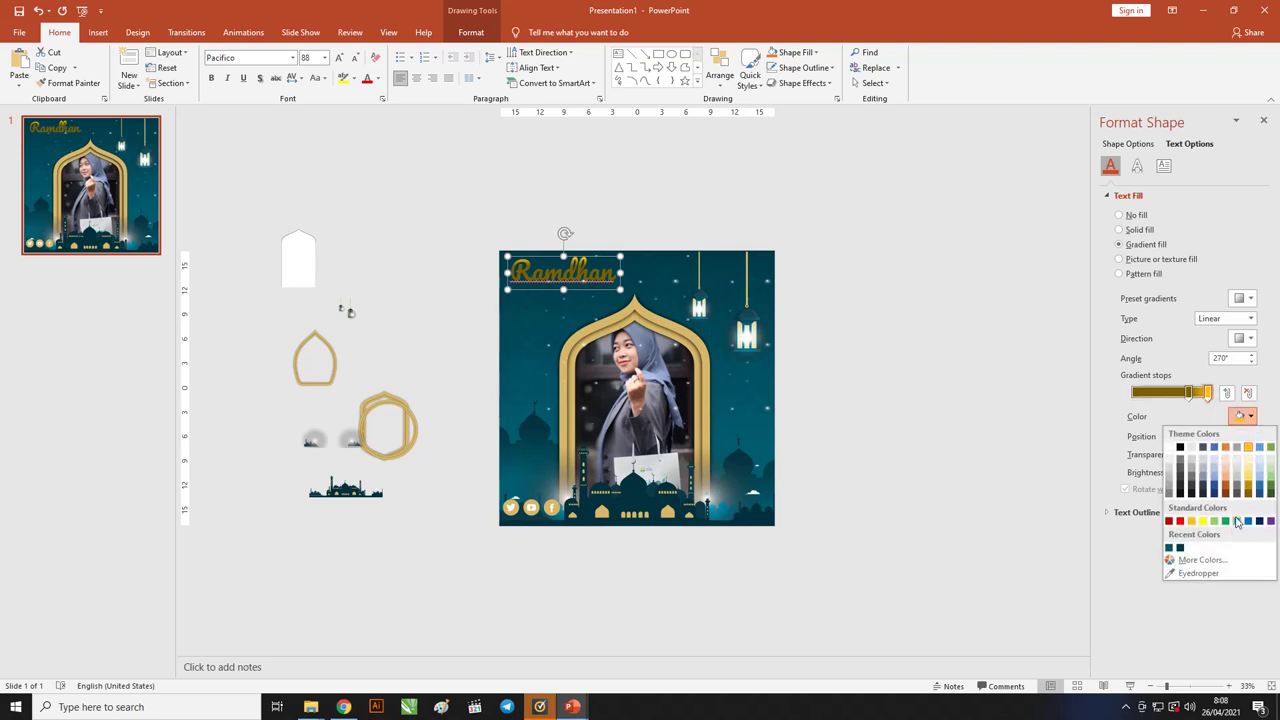
pyautogui.click(1201, 560)
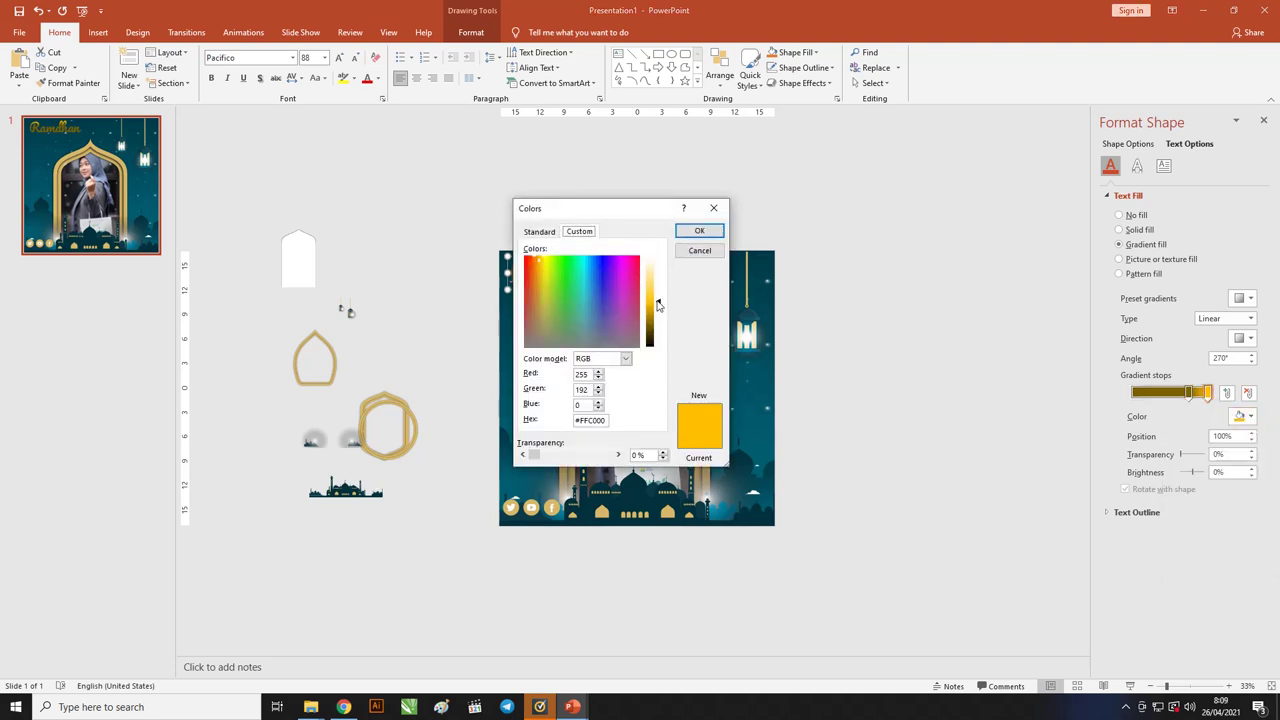
pyautogui.moveTo(658, 305); pyautogui.dragTo(658, 282)
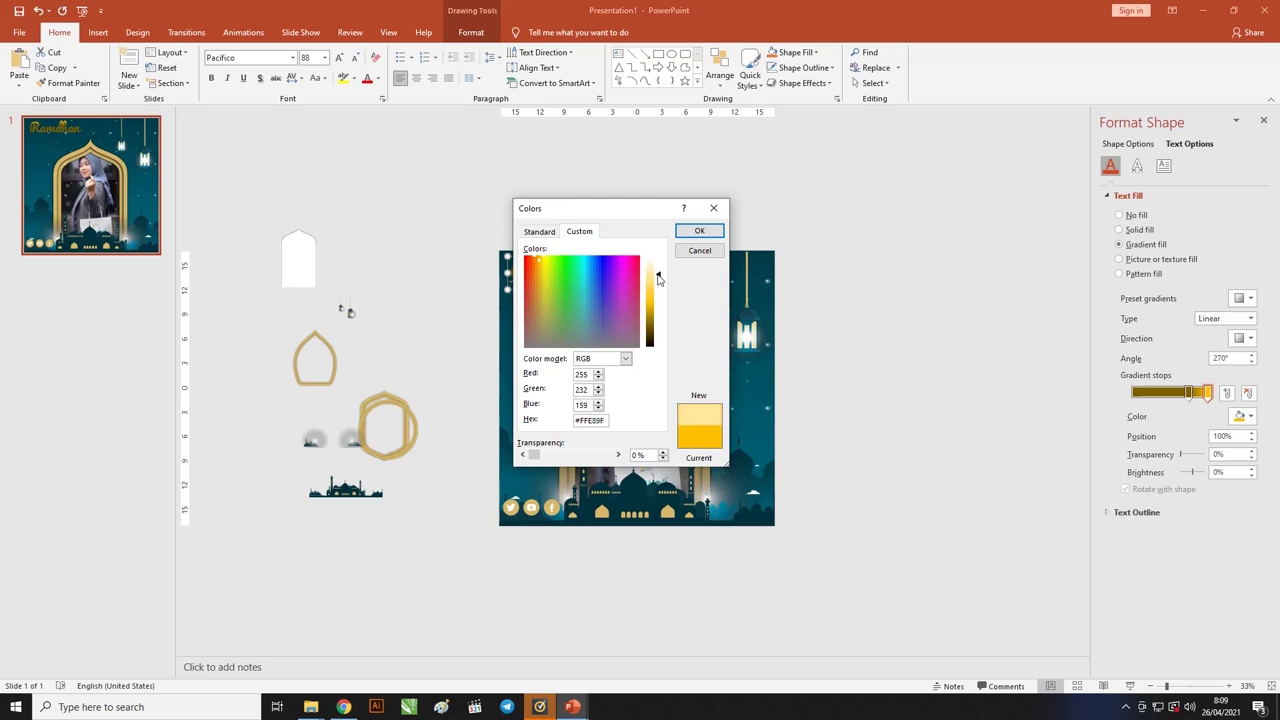
pyautogui.click(699, 230)
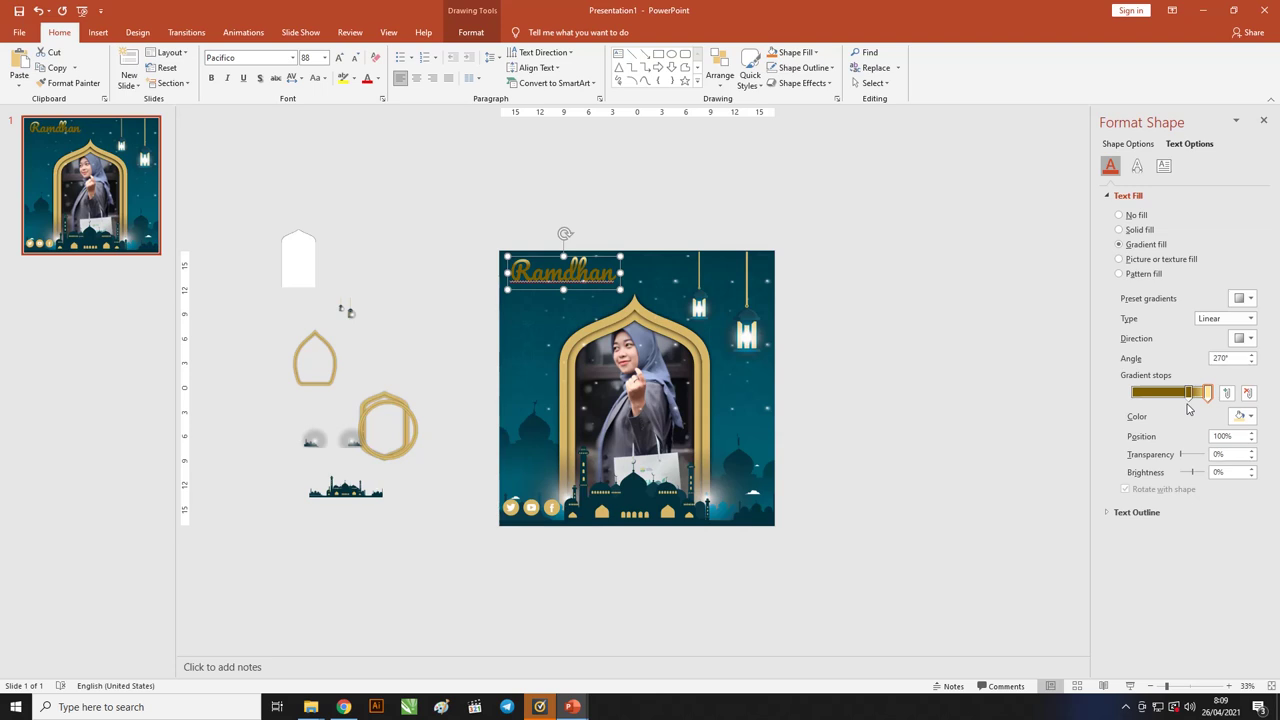
pyautogui.click(1172, 400)
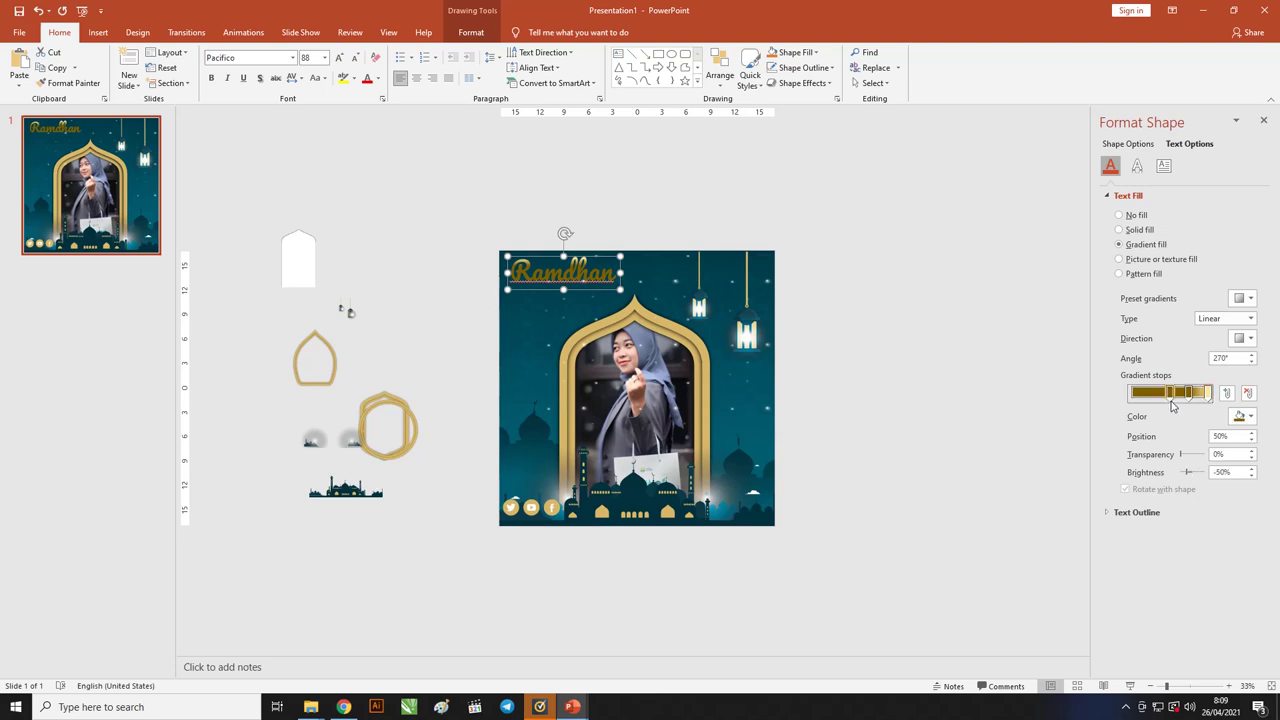
# Step: Rearrange the gradient stops, placing dark stops near 28% and 77%
pyautogui.moveTo(1172, 400); pyautogui.dragTo(1152, 400)
pyautogui.click(1189, 395)
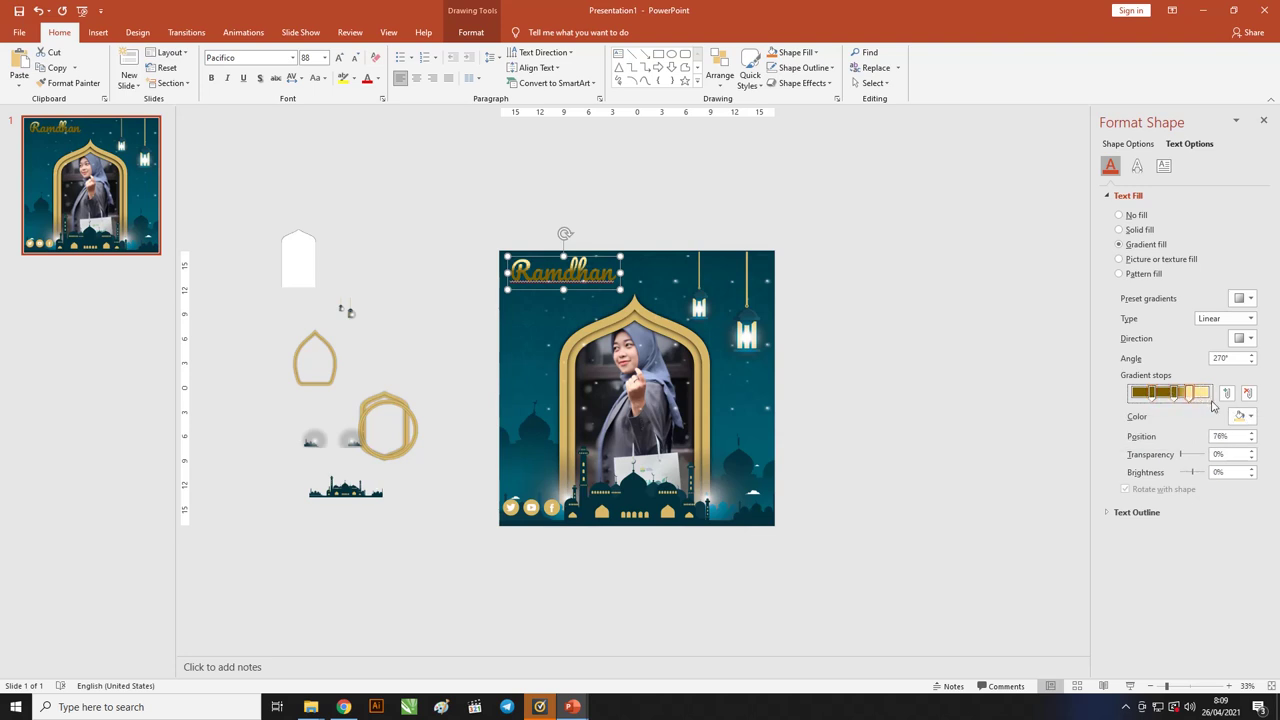
pyautogui.click(1204, 395)
pyautogui.moveTo(1202, 396); pyautogui.dragTo(1192, 396)
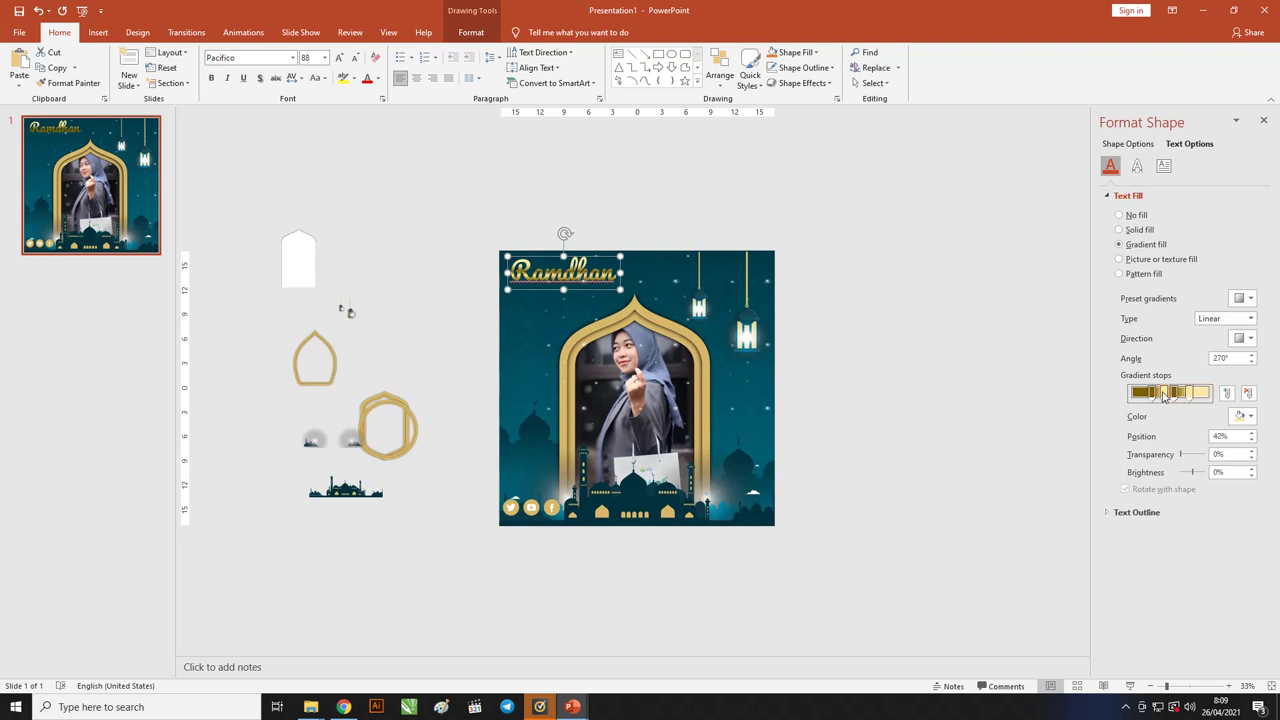
pyautogui.click(1228, 395)
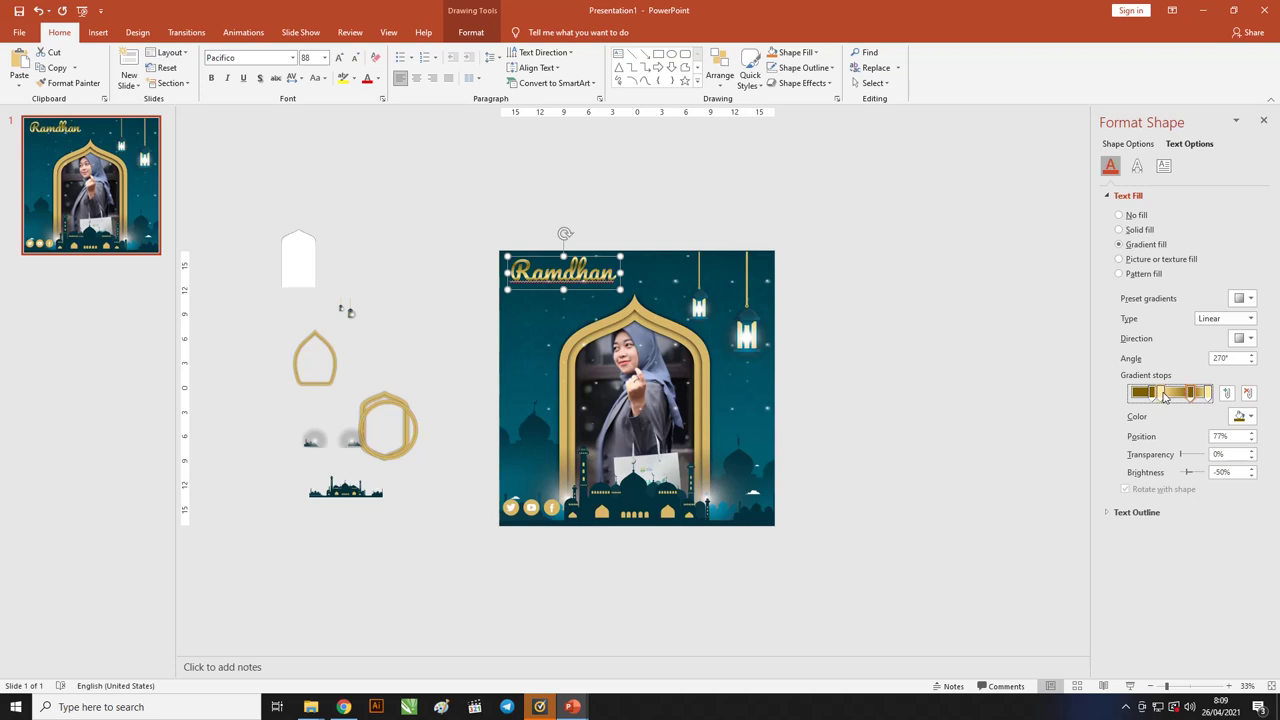
pyautogui.moveTo(1164, 397); pyautogui.dragTo(1154, 398)
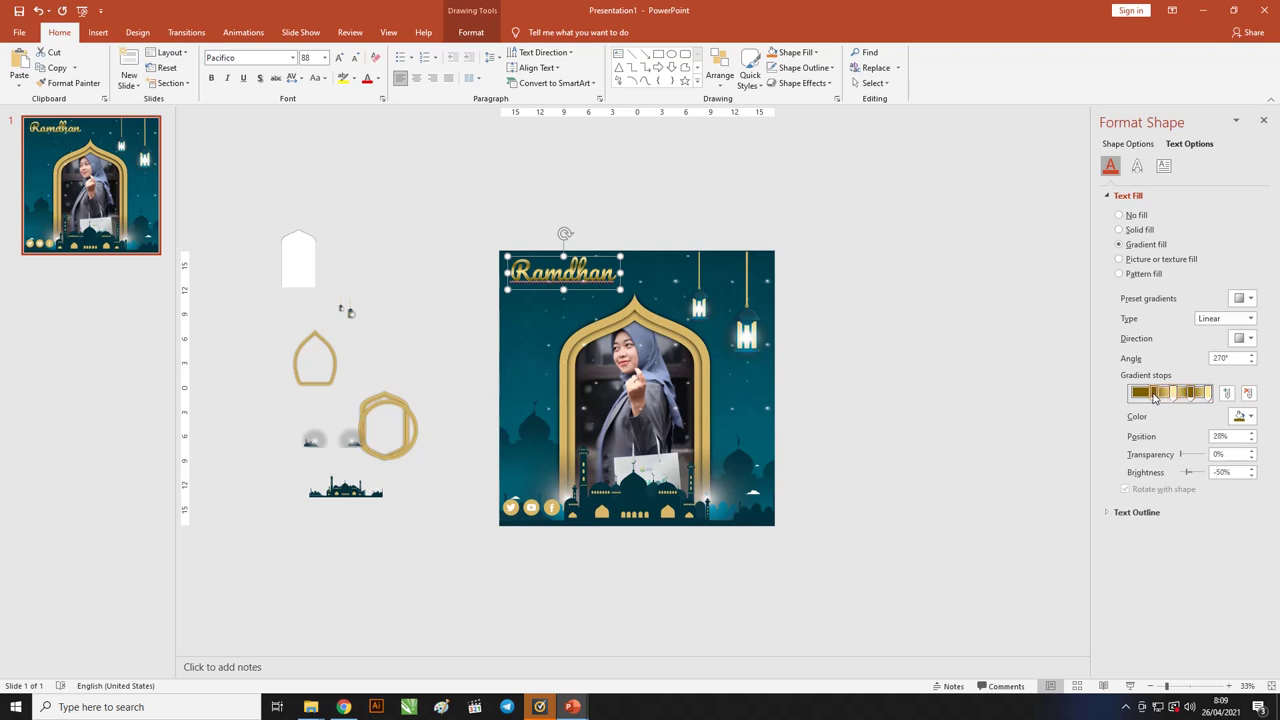
pyautogui.moveTo(1155, 397)
pyautogui.mouseDown()
pyautogui.moveTo(1135, 397)
pyautogui.moveTo(1178, 397)
pyautogui.mouseUp()
pyautogui.click(1175, 397)
pyautogui.click(1183, 397)
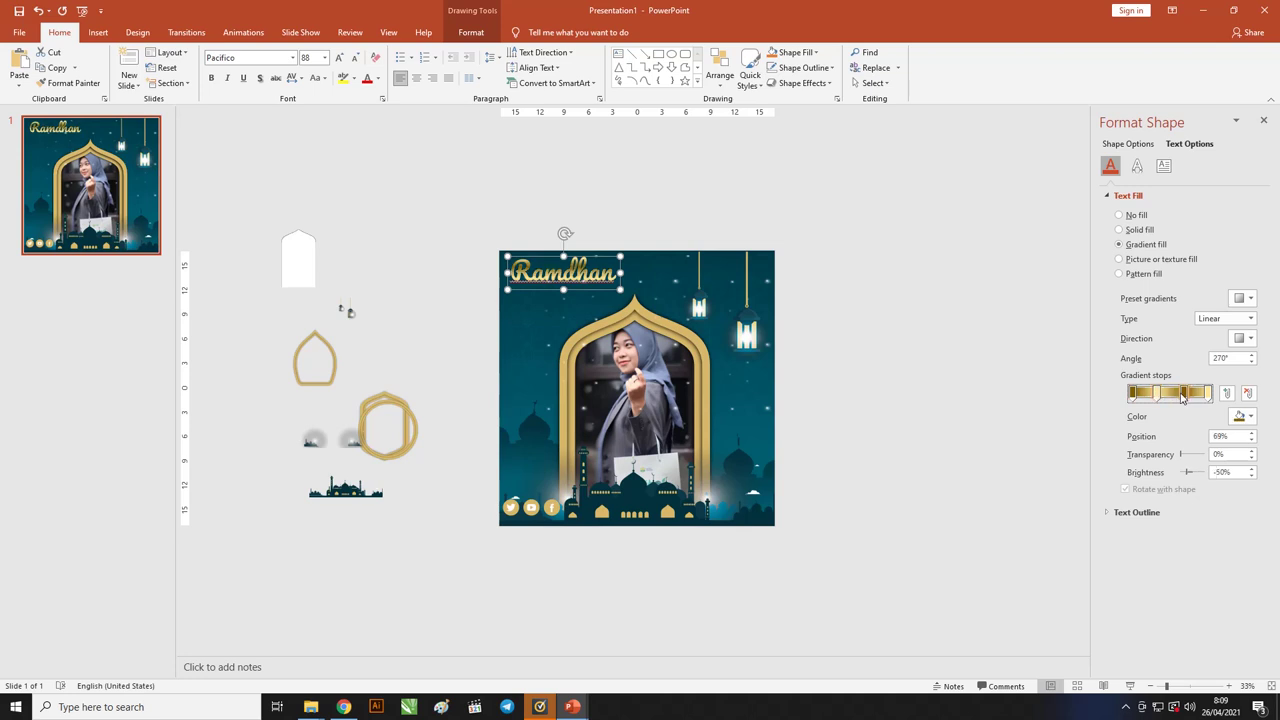
# Step: Recolour one gradient stop to light gold #FFDF77
pyautogui.click(1158, 395)
pyautogui.click(1244, 416)
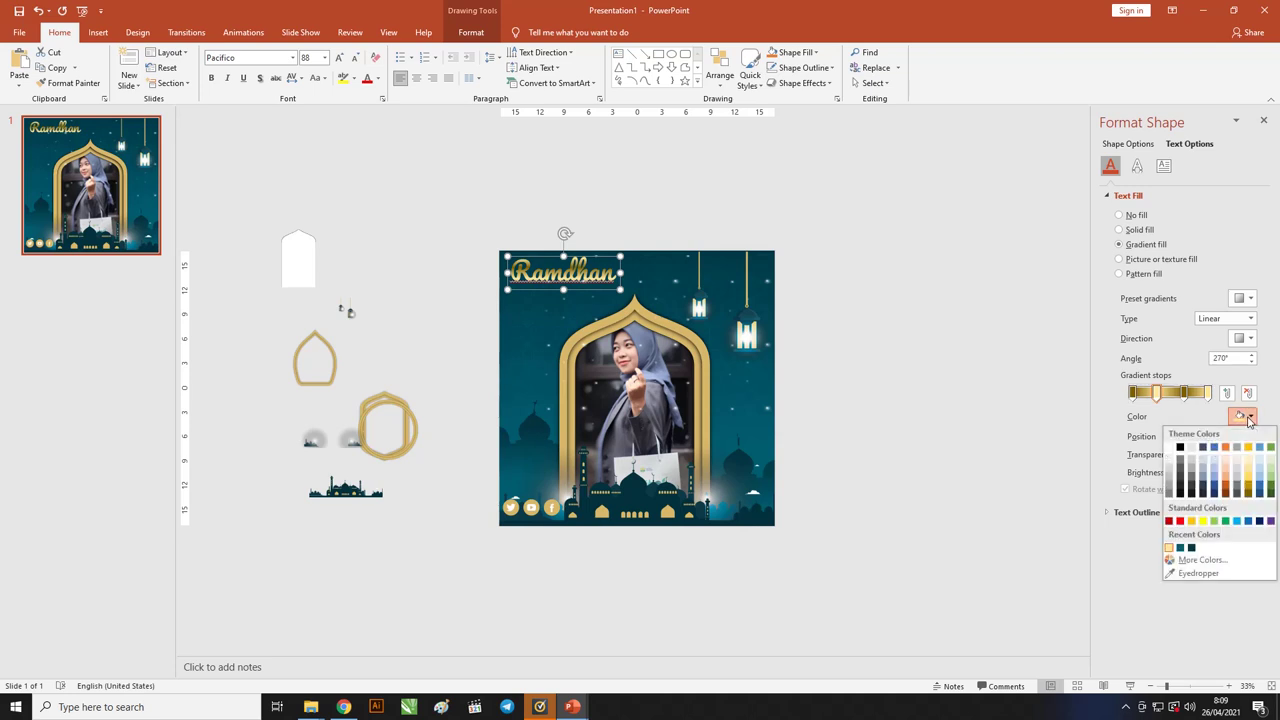
pyautogui.click(1203, 560)
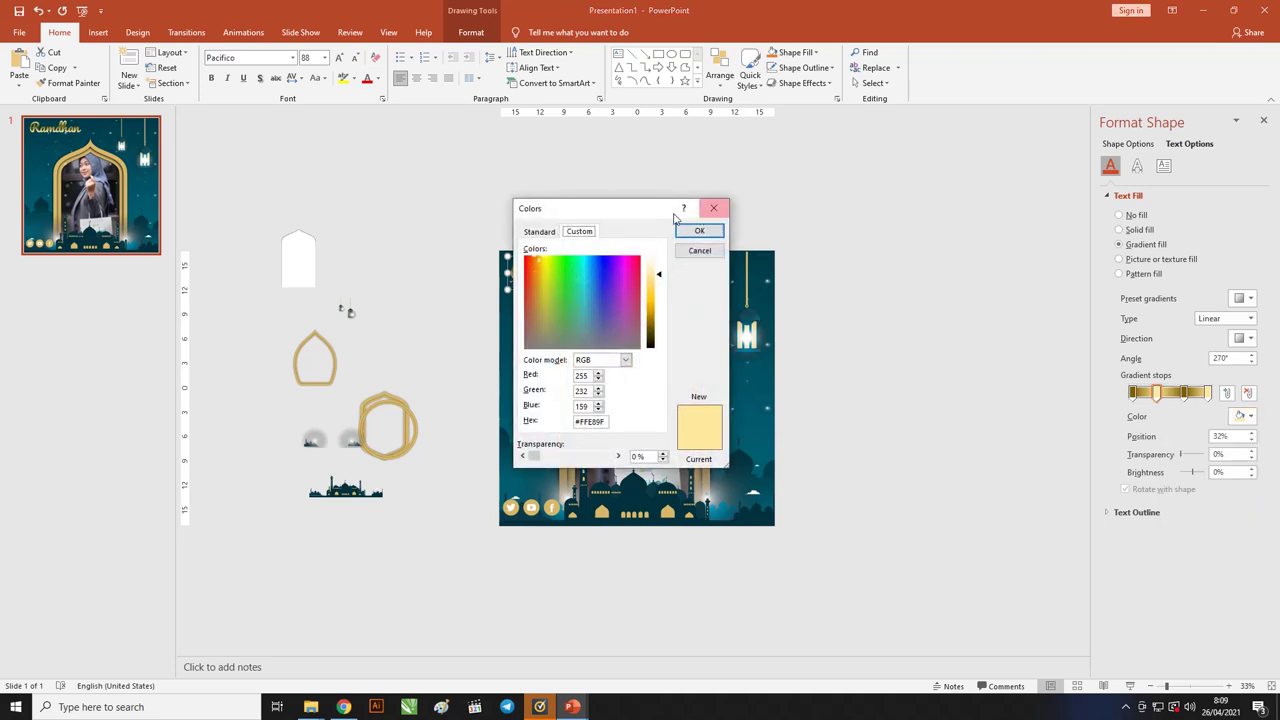
pyautogui.moveTo(644, 216); pyautogui.dragTo(884, 204)
pyautogui.moveTo(900, 265); pyautogui.dragTo(901, 273)
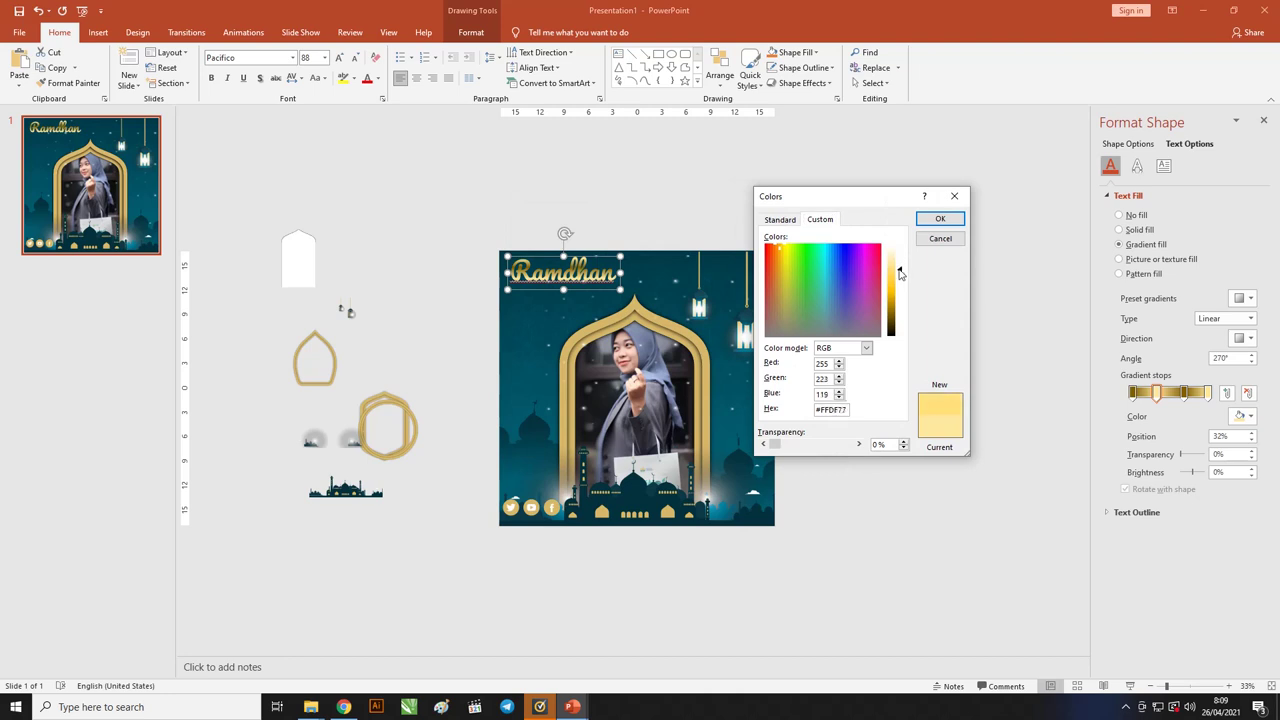
pyautogui.click(937, 218)
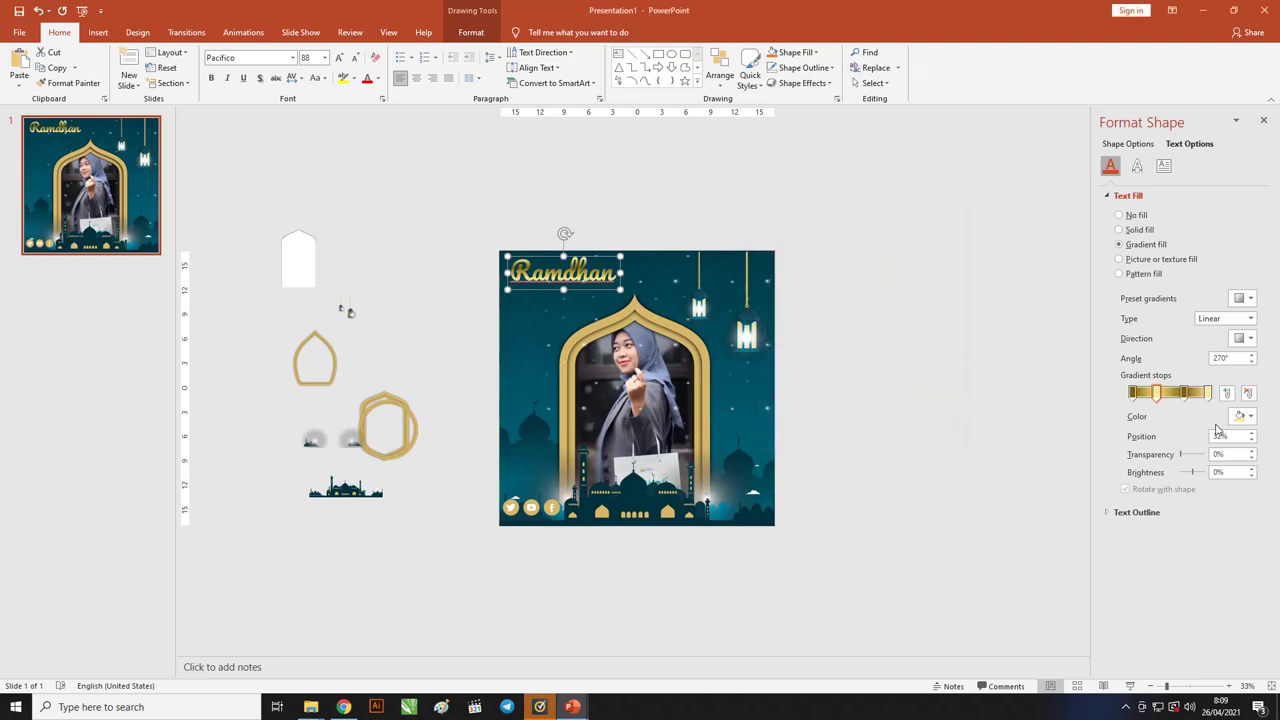
# Step: Recolour the end gradient stop to gold #FFD85B
pyautogui.click(1208, 392)
pyautogui.click(1244, 416)
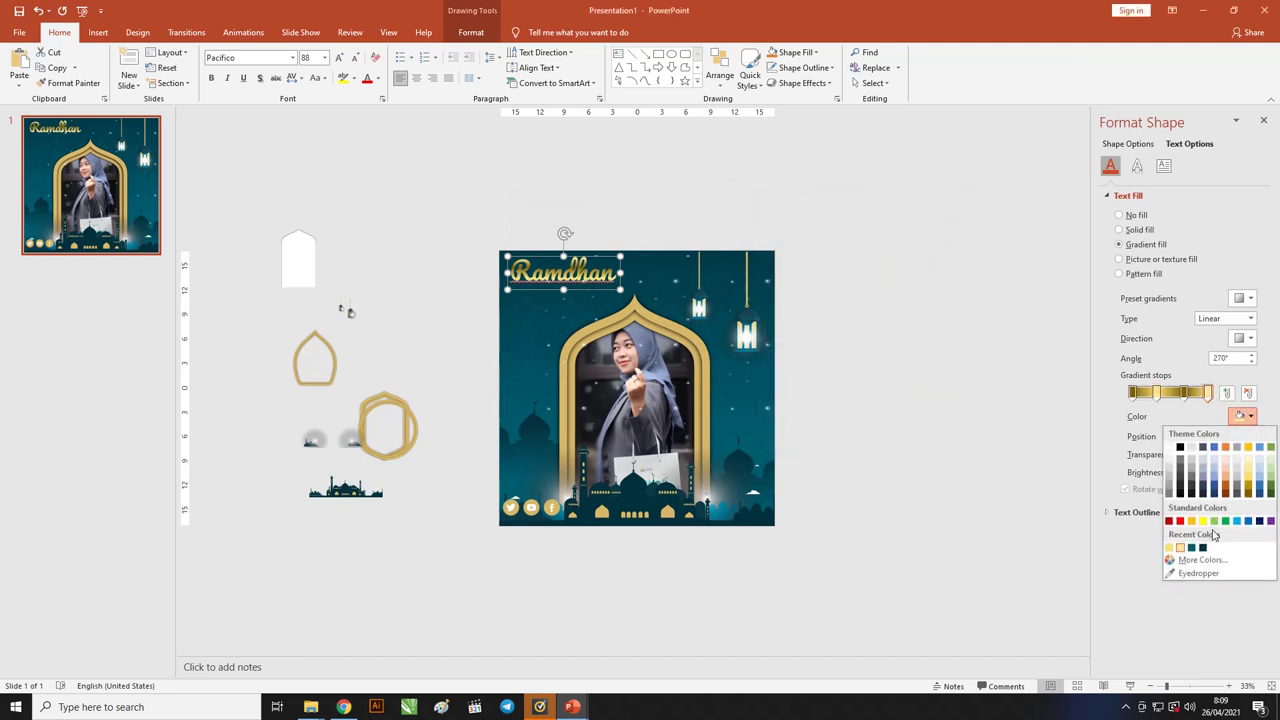
pyautogui.click(1205, 560)
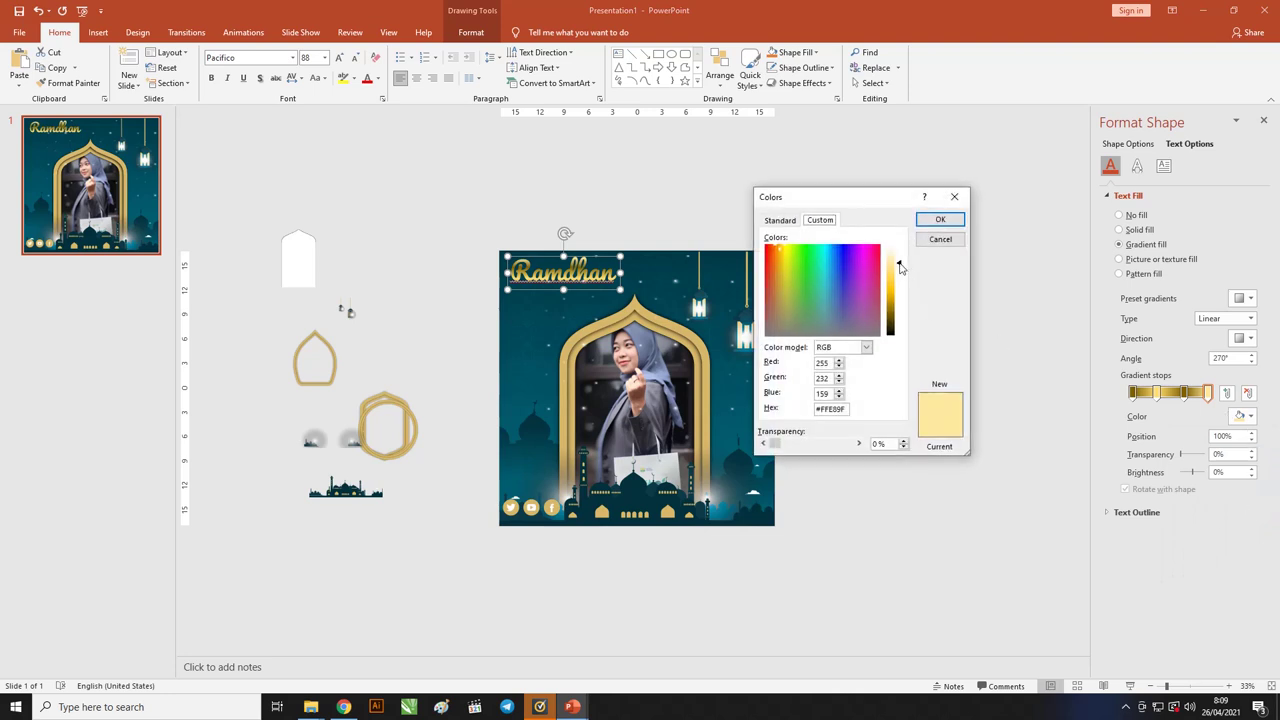
pyautogui.moveTo(899, 266); pyautogui.dragTo(899, 272)
pyautogui.moveTo(899, 272); pyautogui.dragTo(899, 276)
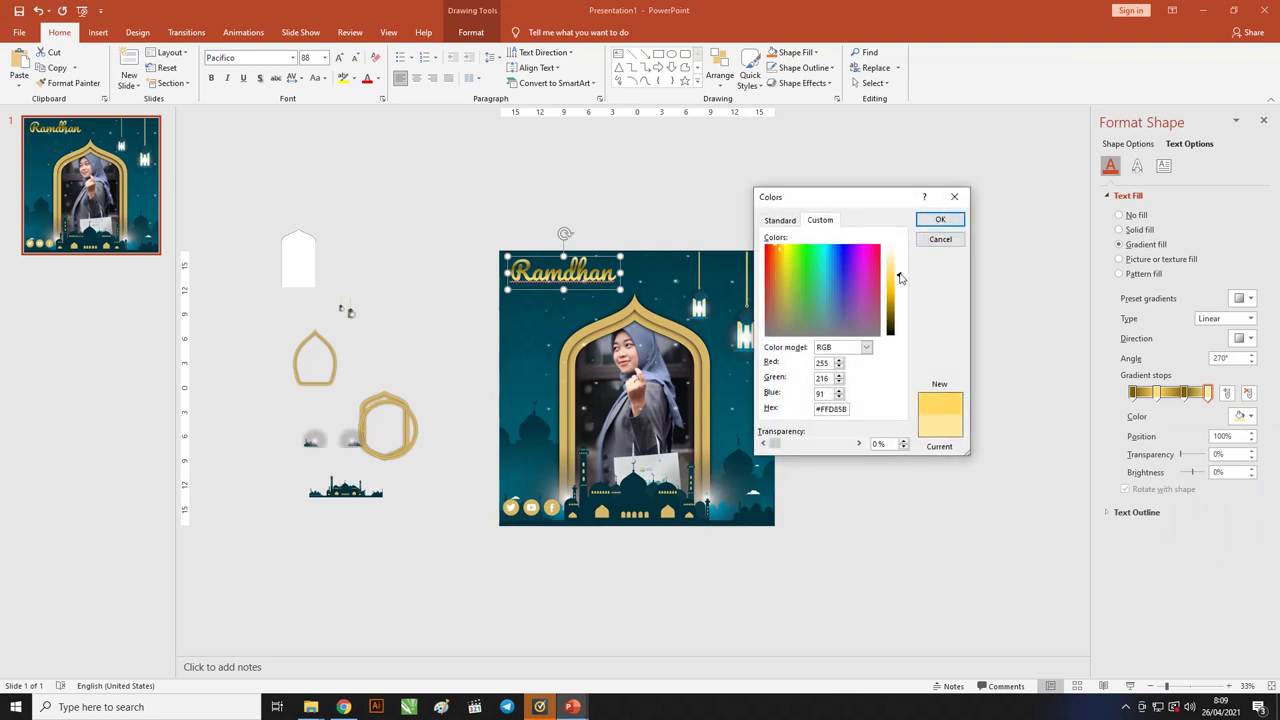
pyautogui.click(938, 222)
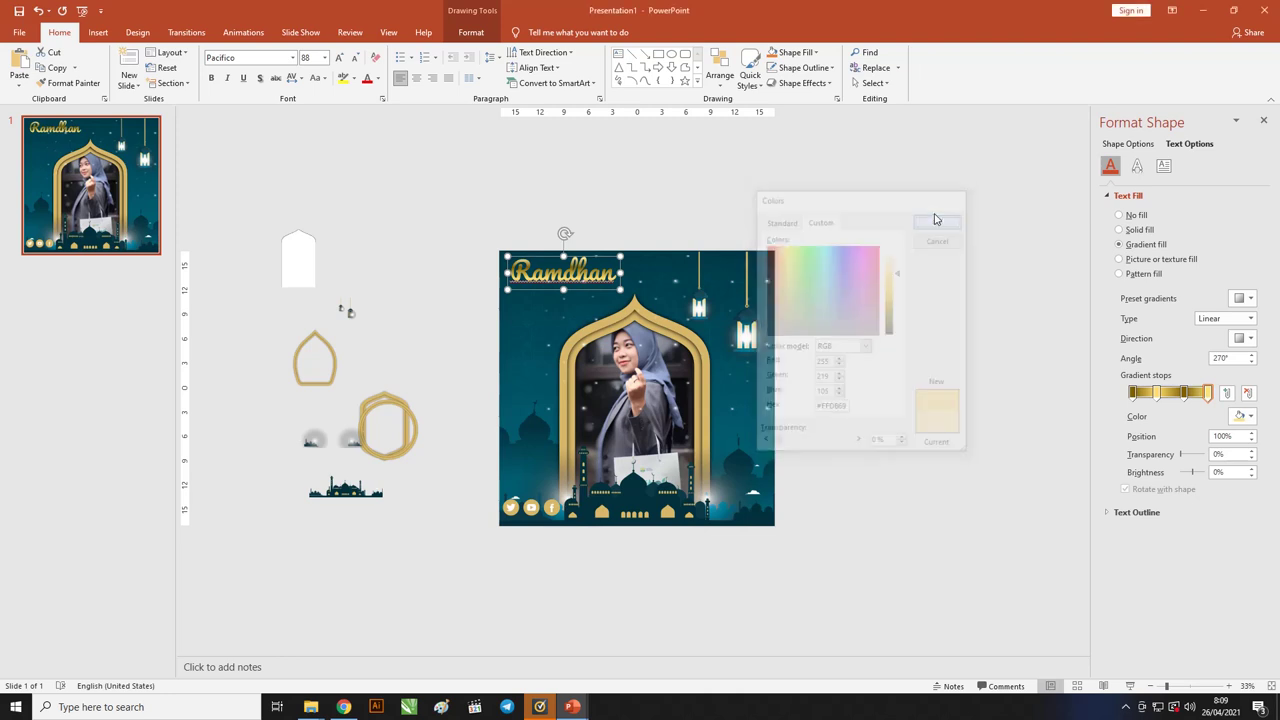
# Step: Set the title gradient direction to 0° and its type to Rectangular
pyautogui.click(1238, 340)
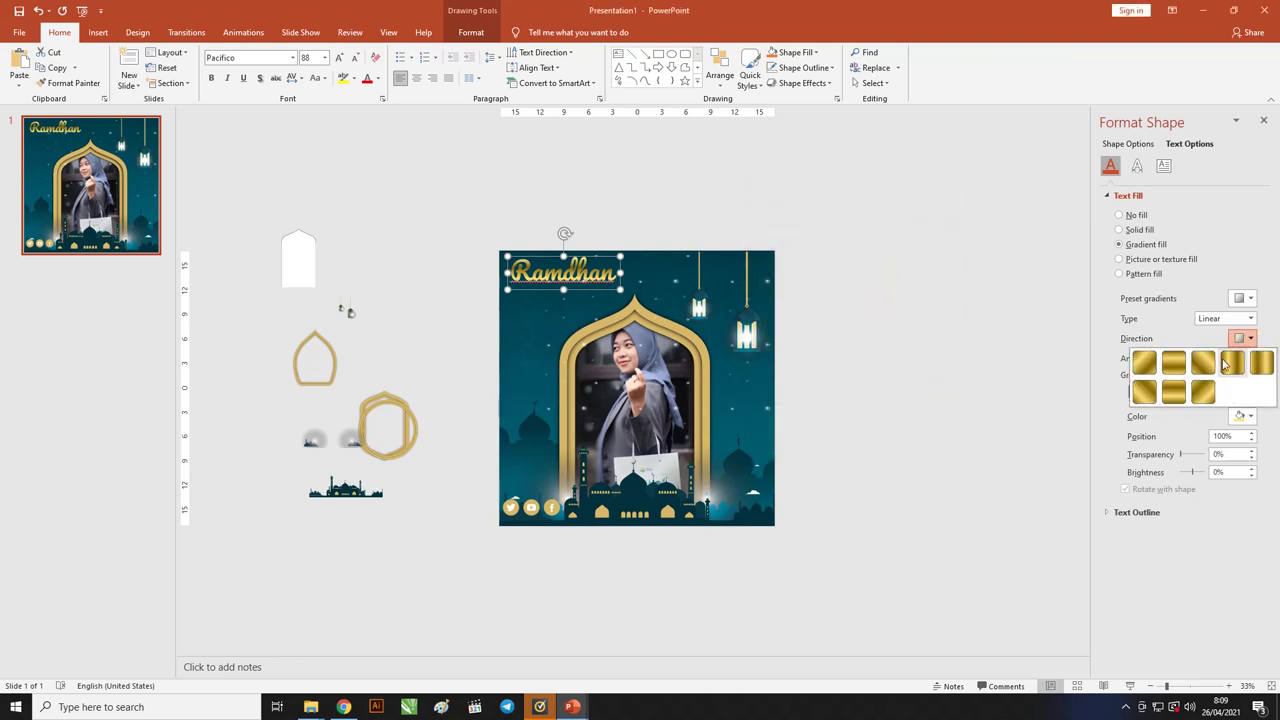
pyautogui.click(1232, 364)
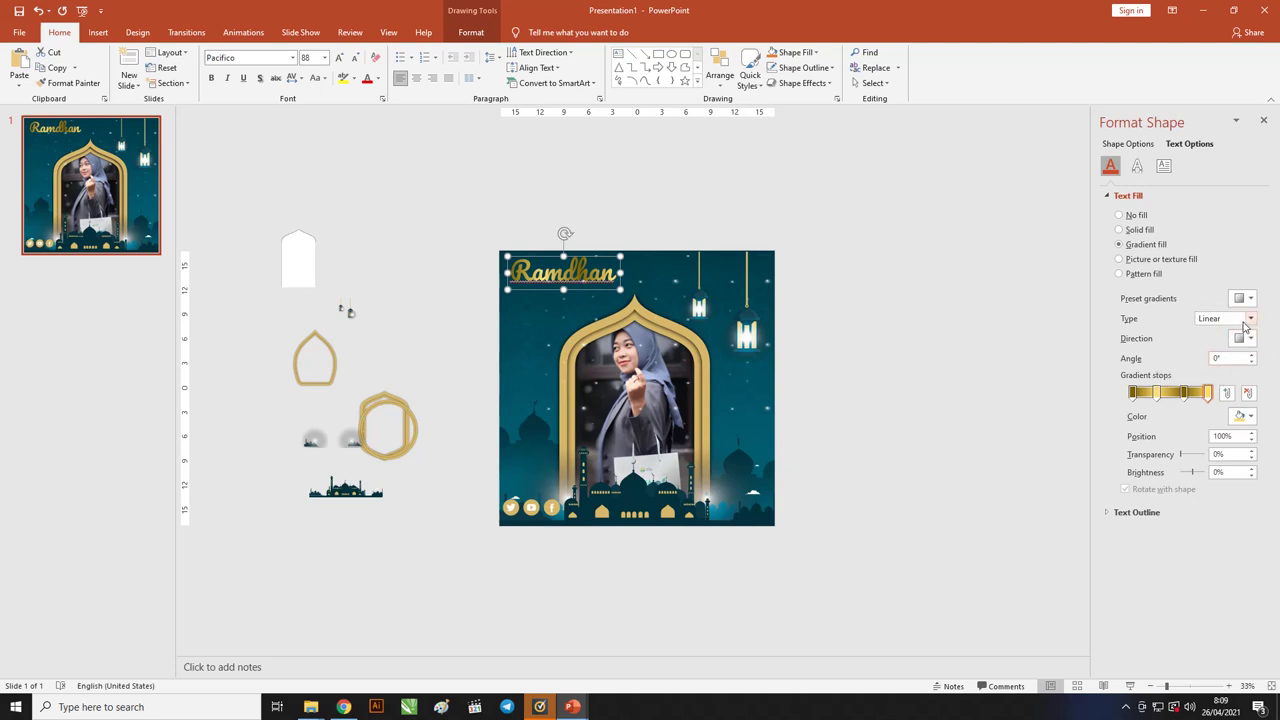
pyautogui.click(1224, 320)
pyautogui.click(1209, 345)
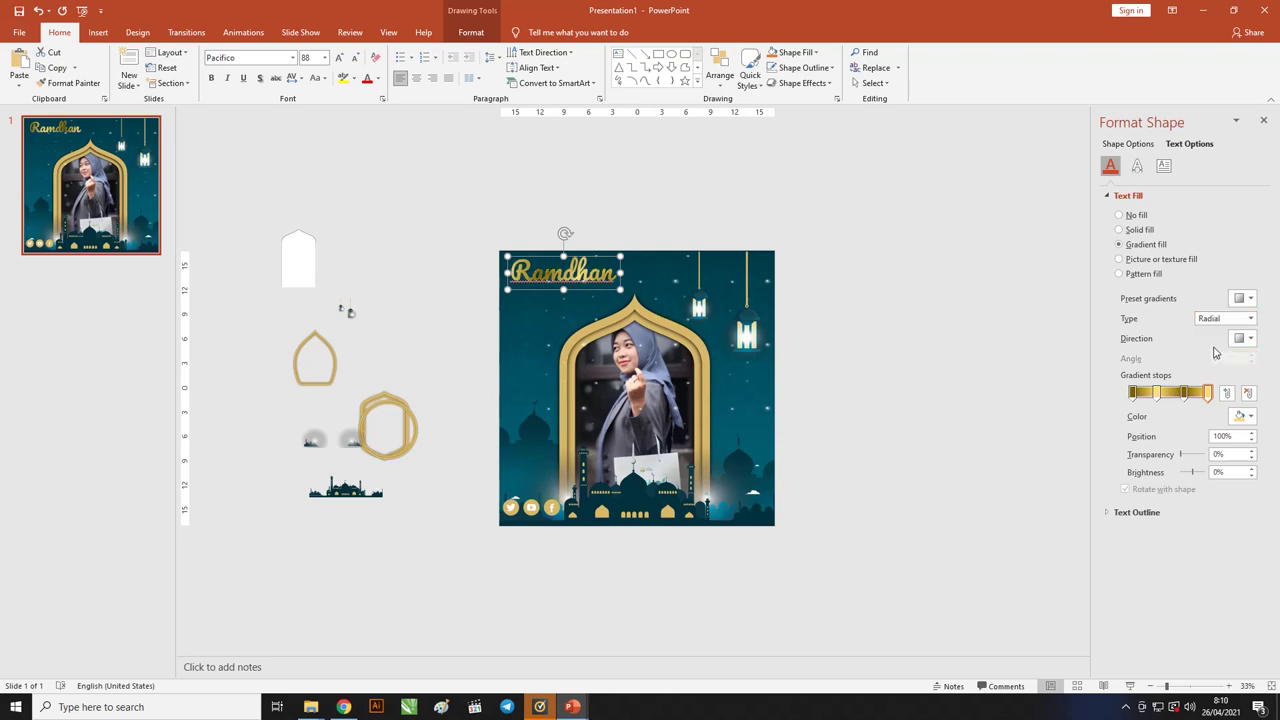
pyautogui.click(1214, 321)
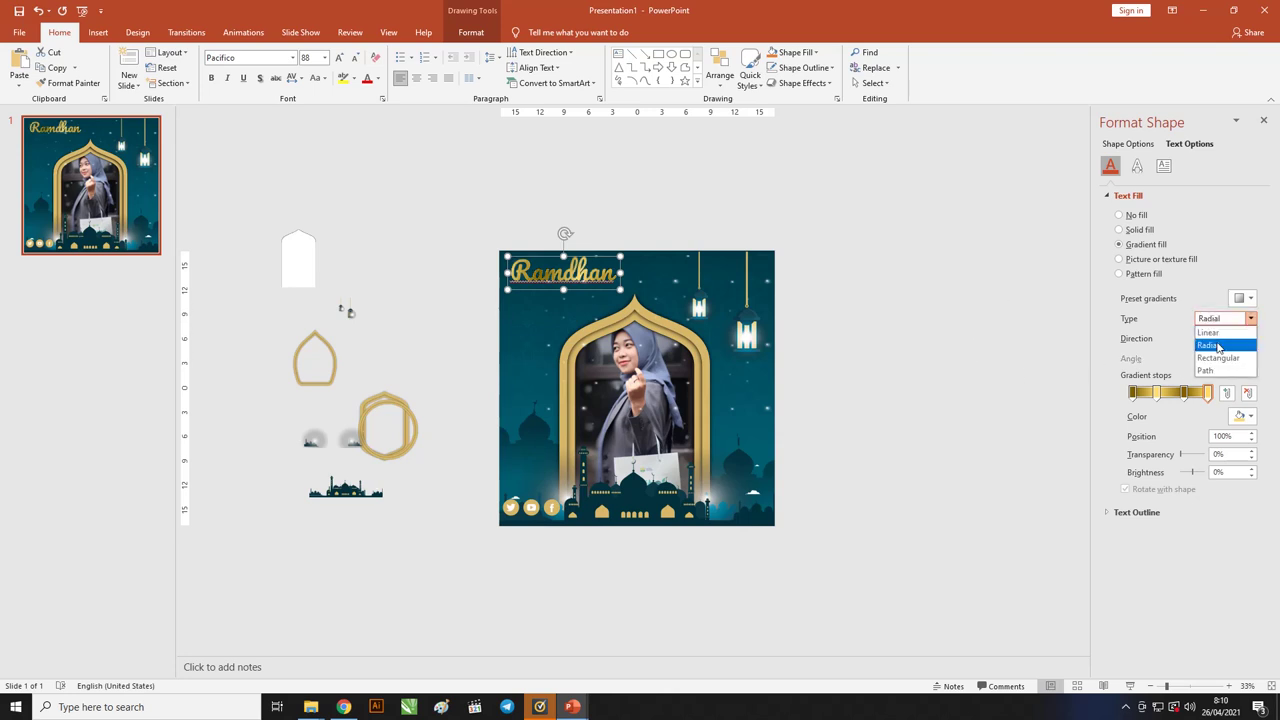
pyautogui.click(1218, 358)
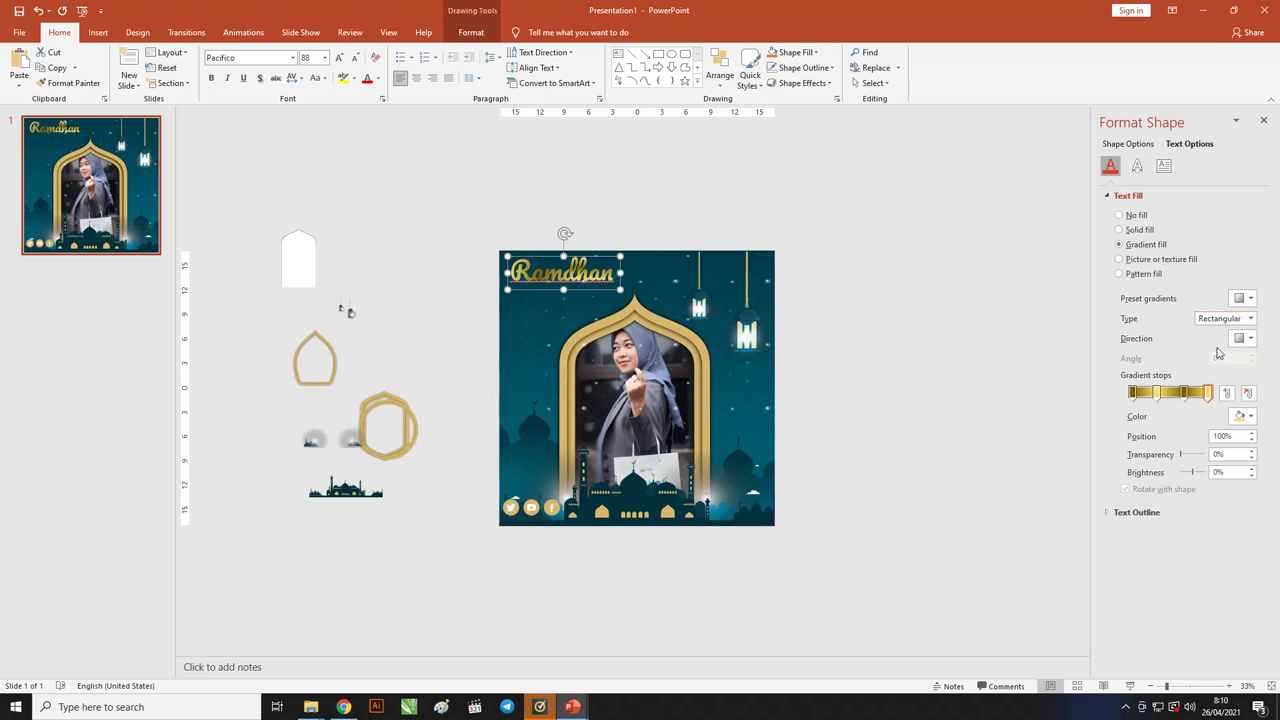
# Step: Apply an outer drop shadow preset to the Ramdhan title text
pyautogui.click(1137, 166)
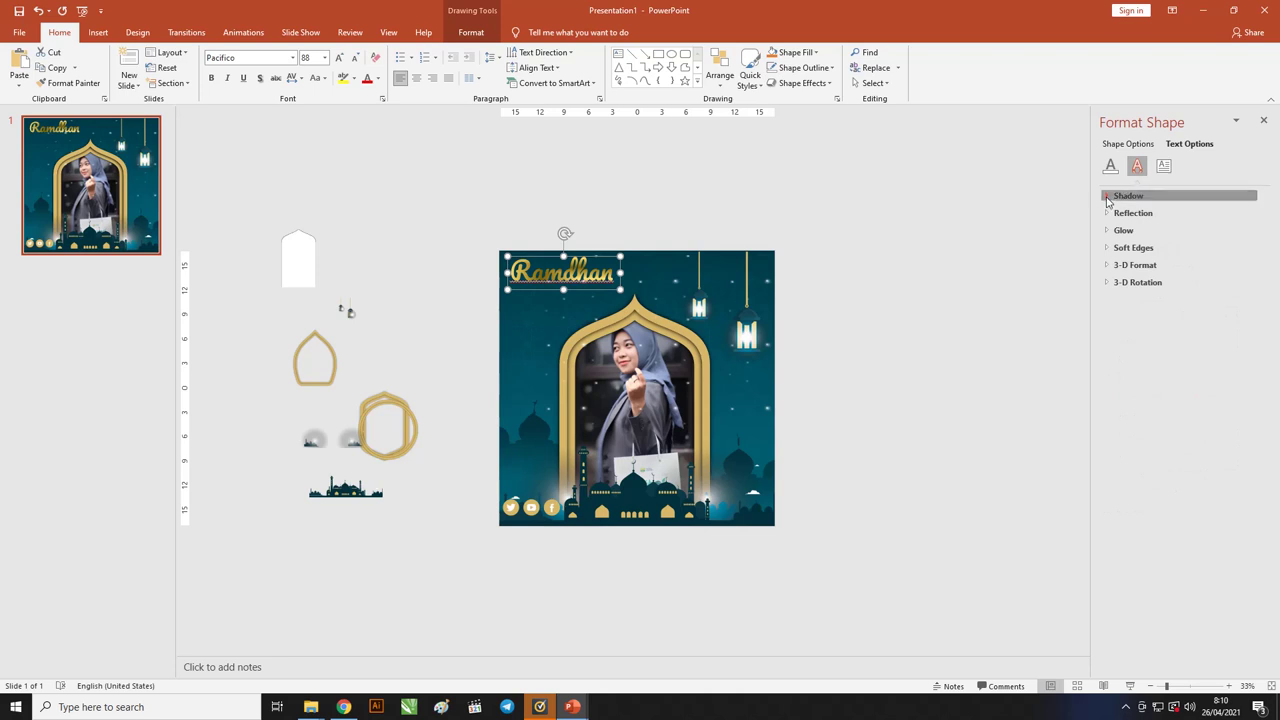
pyautogui.click(1107, 198)
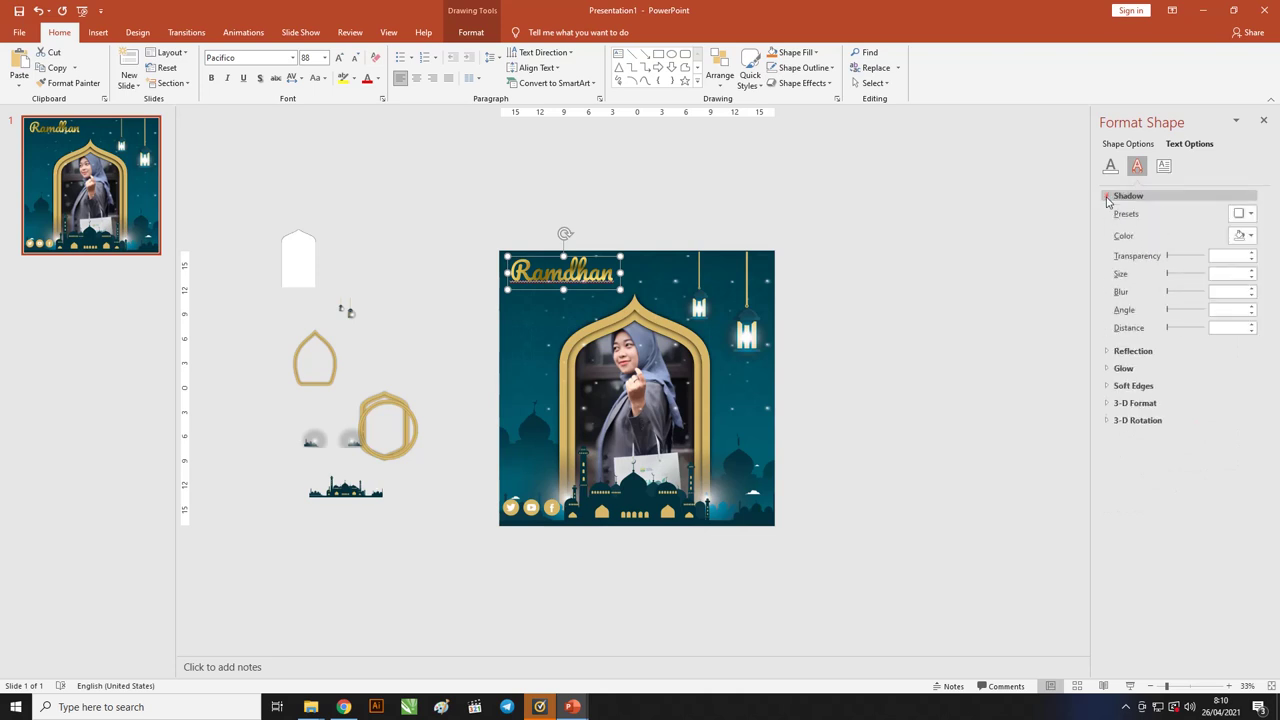
pyautogui.click(1250, 215)
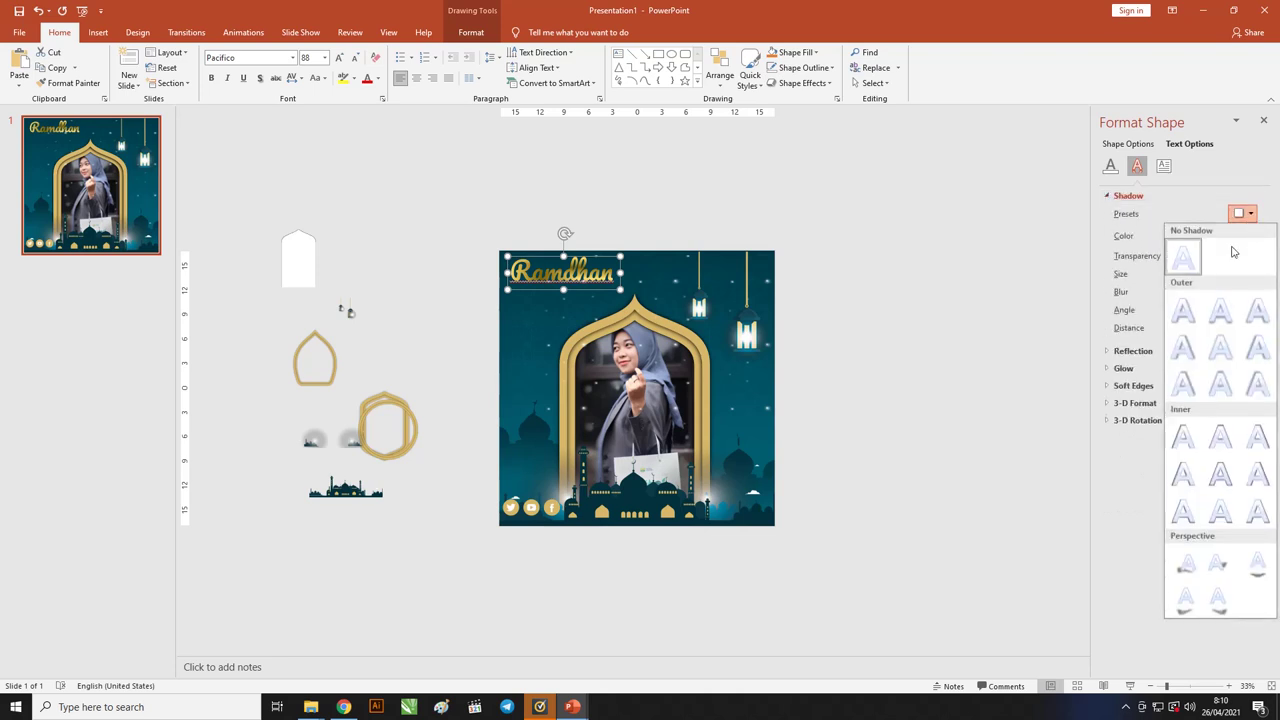
pyautogui.click(1220, 309)
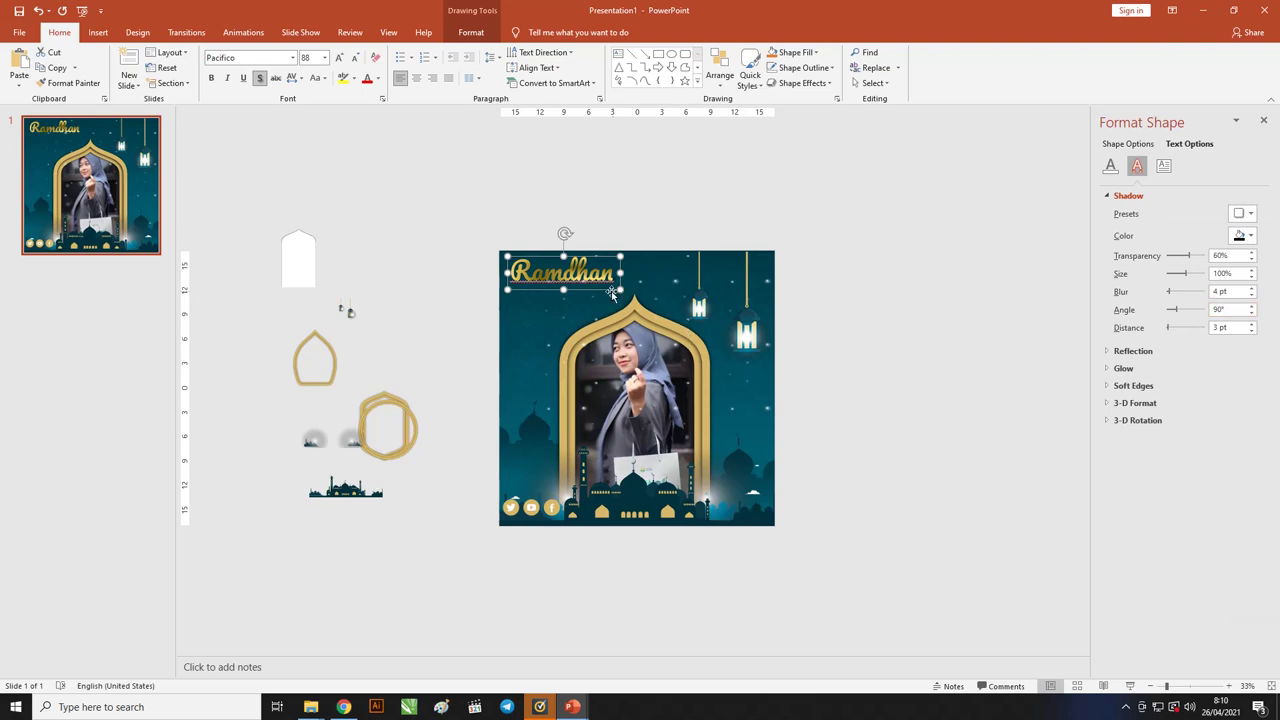
pyautogui.scroll(5, 550, 288)
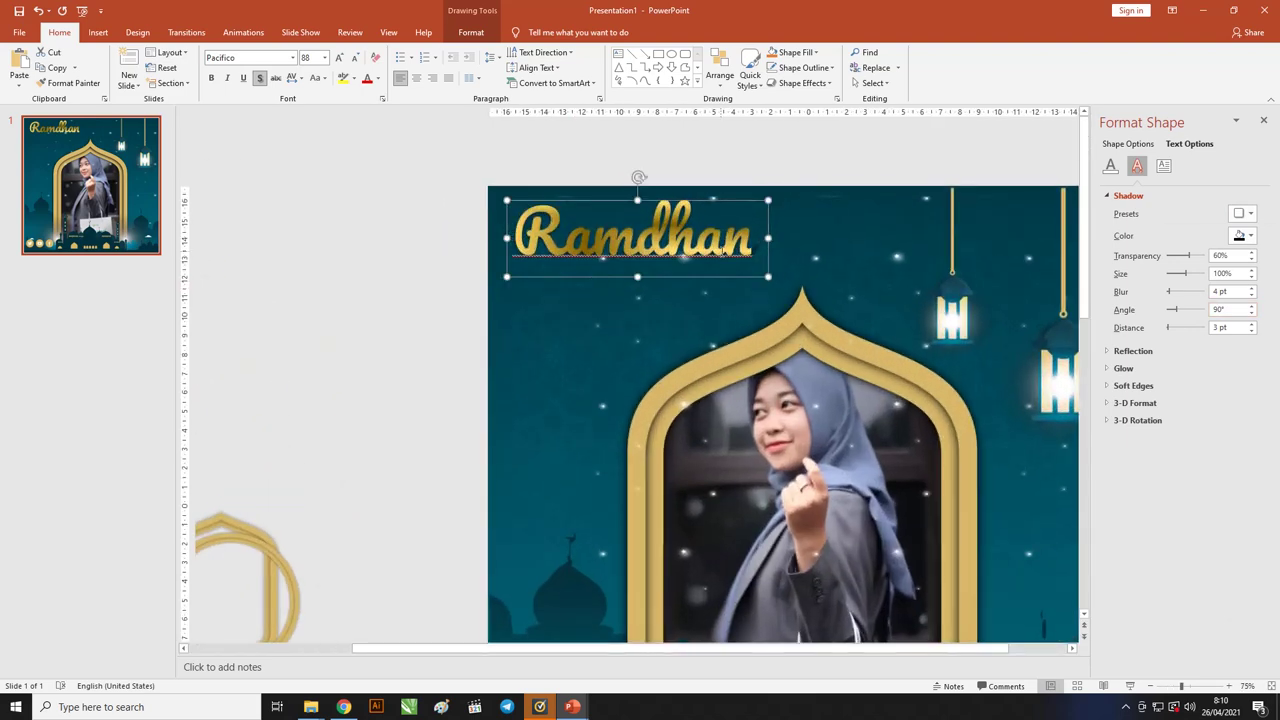
pyautogui.scroll(-1, 623, 262)
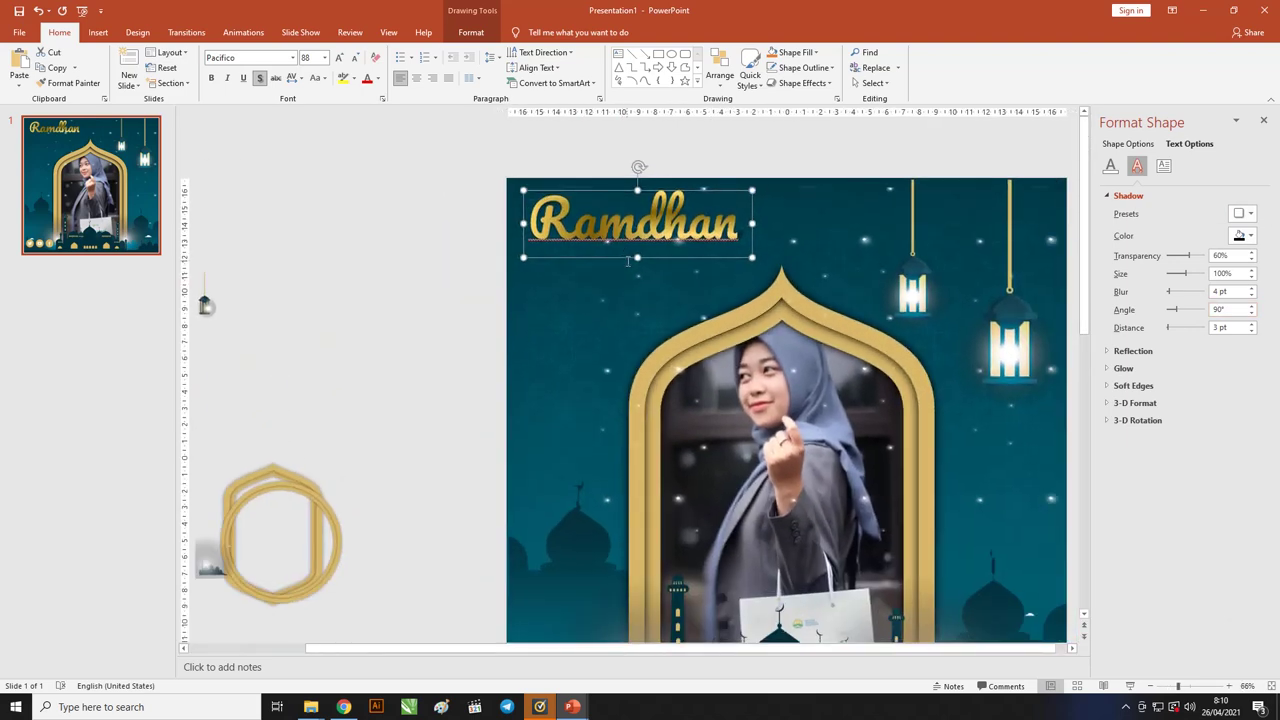
# Step: Deselect the title to preview the poster, then reselect the Ramdhan title
pyautogui.click(445, 242)
pyautogui.scroll(-1, 425, 238)
pyautogui.scroll(-1, 425, 238)
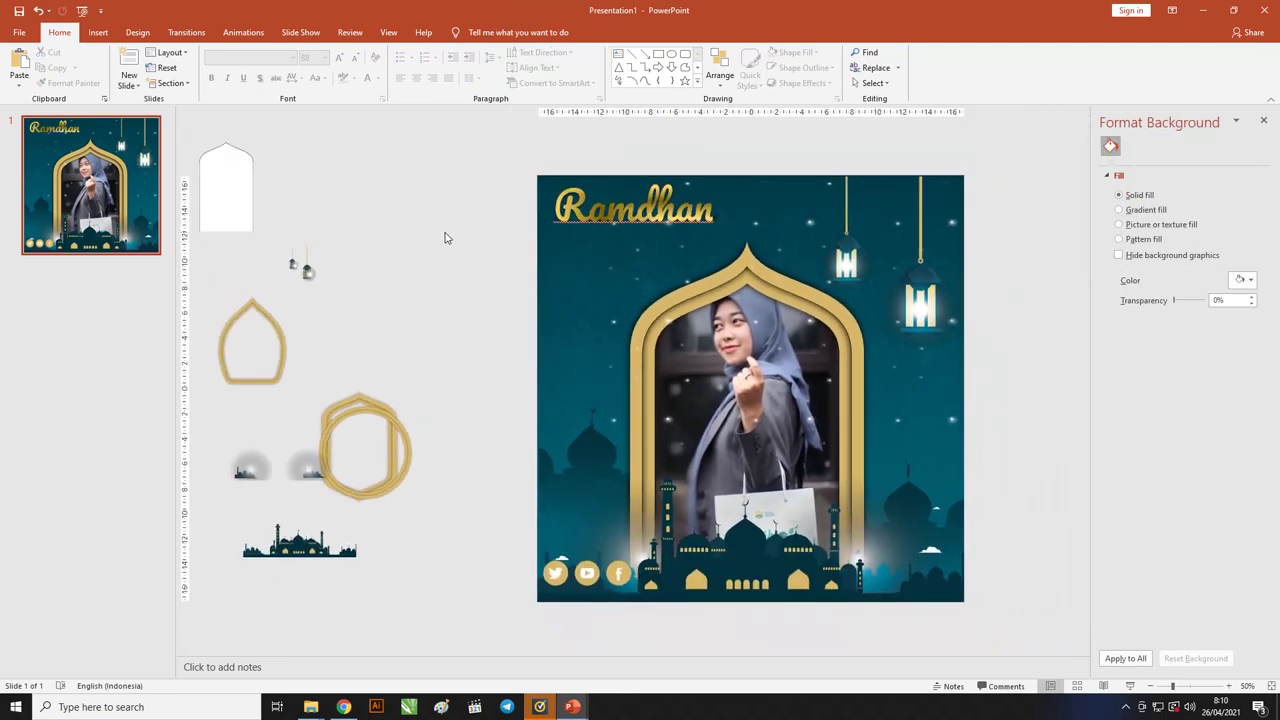
pyautogui.scroll(-1, 425, 238)
pyautogui.scroll(-1, 425, 238)
pyautogui.click(603, 252)
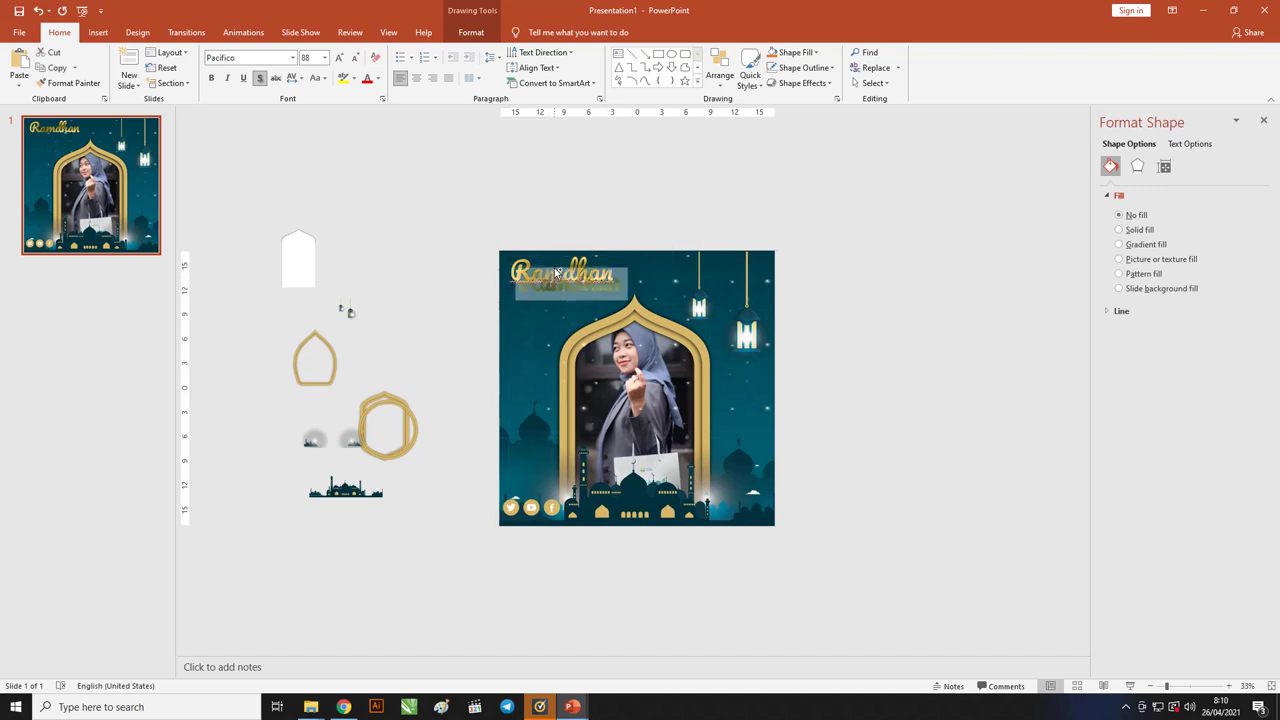
# Step: Duplicate the title box below it, type BIGSALE and set it to Calibri Light
pyautogui.moveTo(547, 259); pyautogui.dragTo(556, 291)
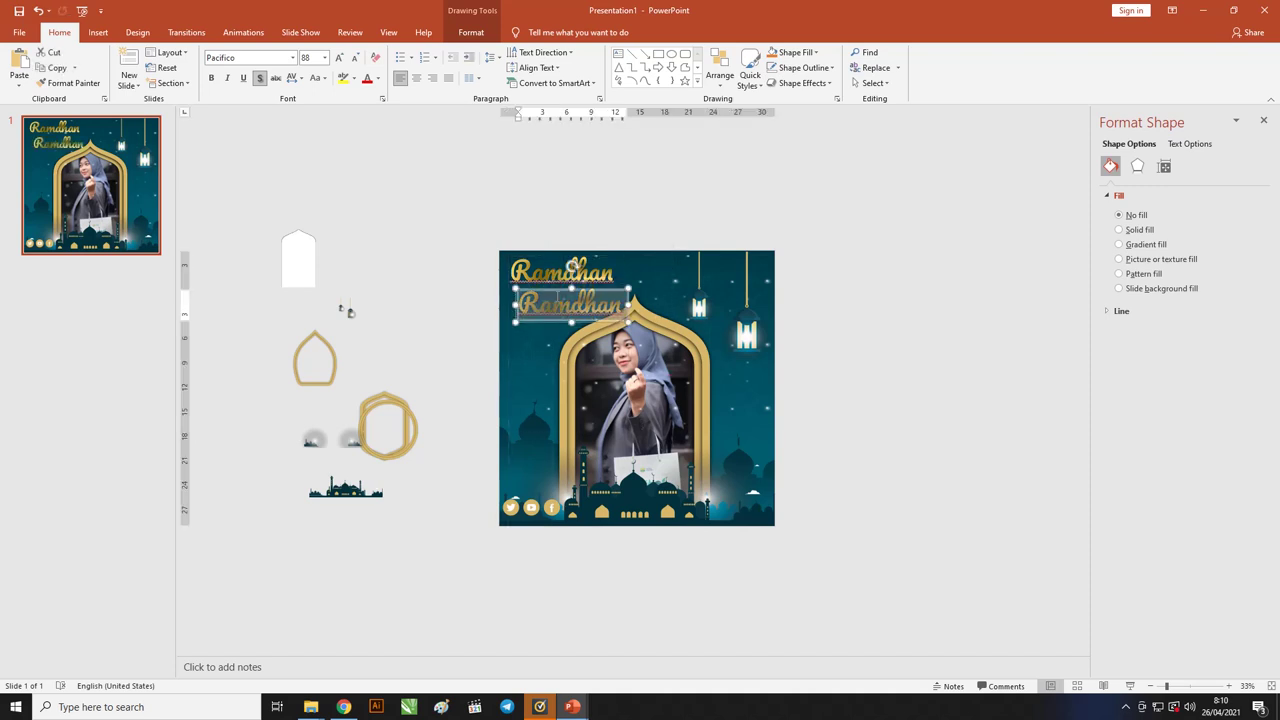
pyautogui.write('BIGSA')
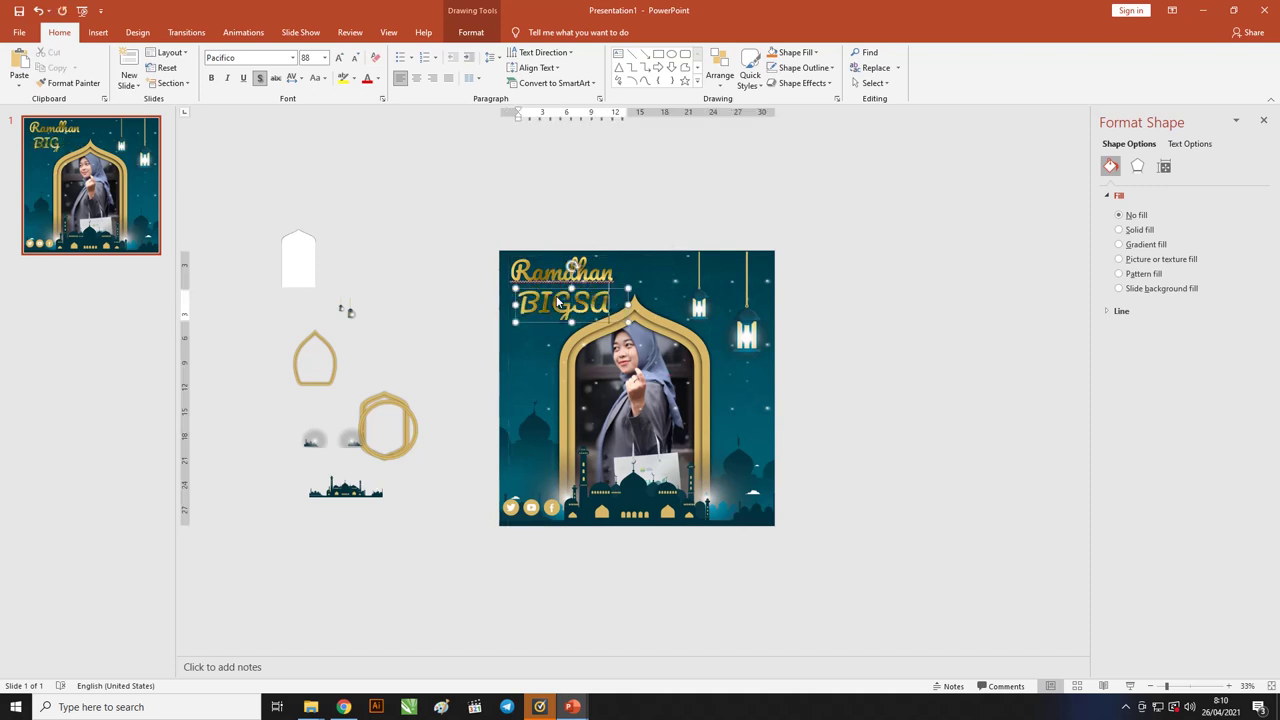
pyautogui.write('LE')
pyautogui.hotkey('ctrl', 'a')
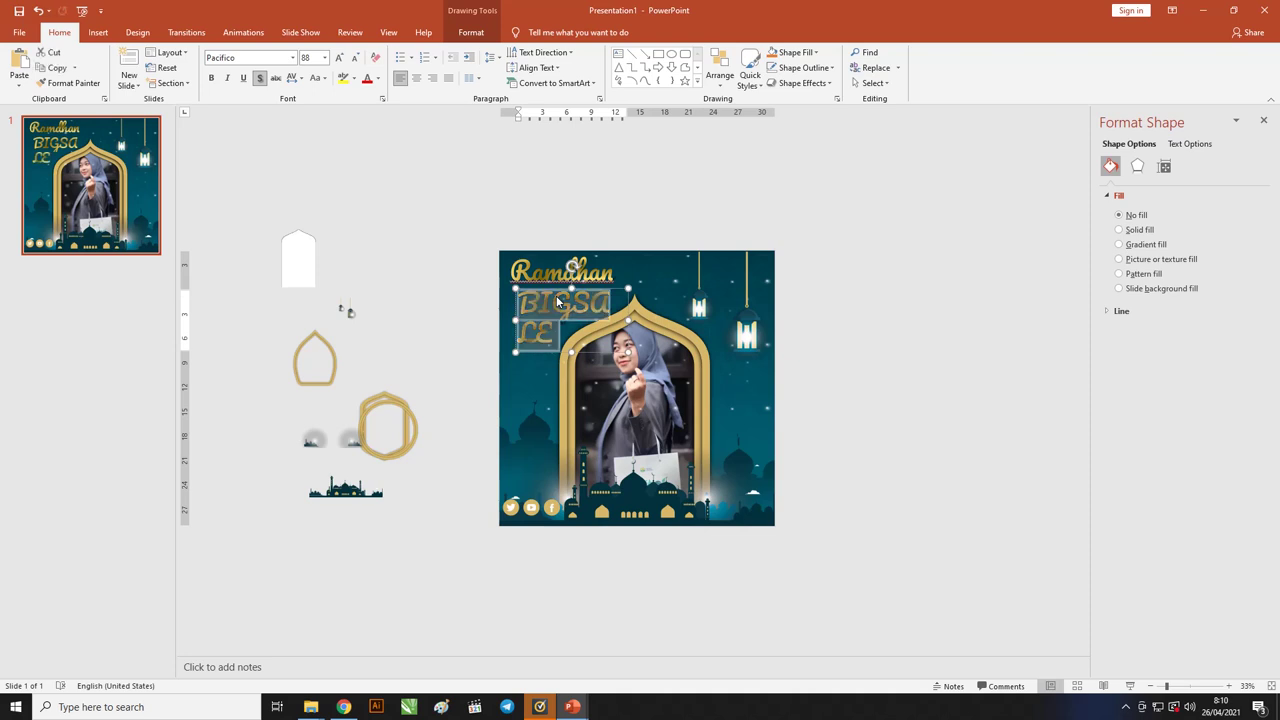
pyautogui.click(241, 60)
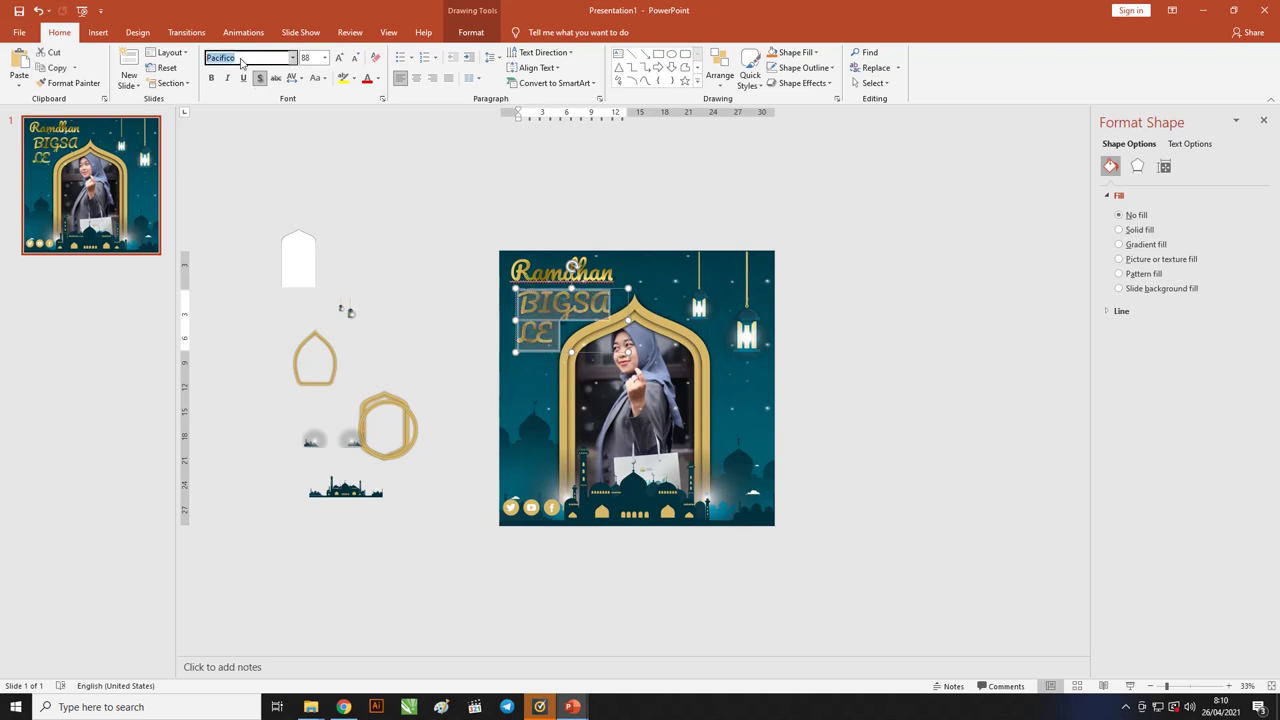
pyautogui.write('c')
pyautogui.press('Return')
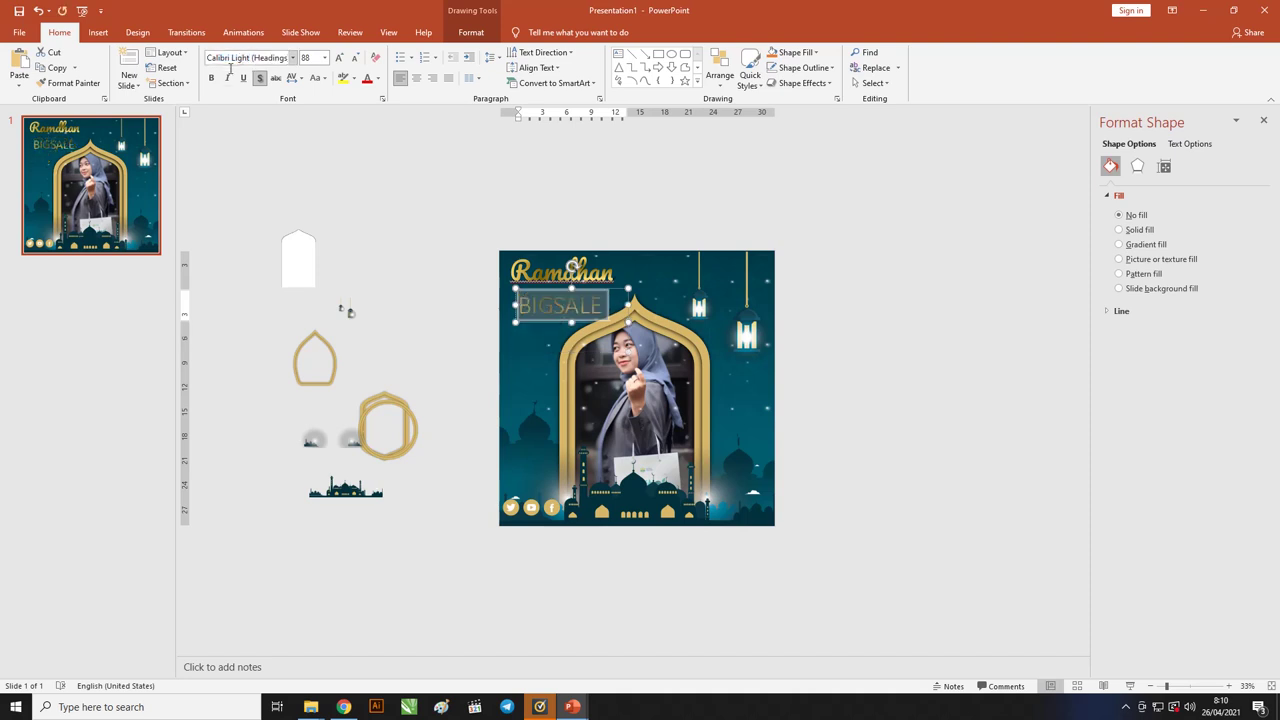
# Step: Make the text bold, capitalised as 'Bigsale', white, in the Calibri body font
pyautogui.click(211, 78)
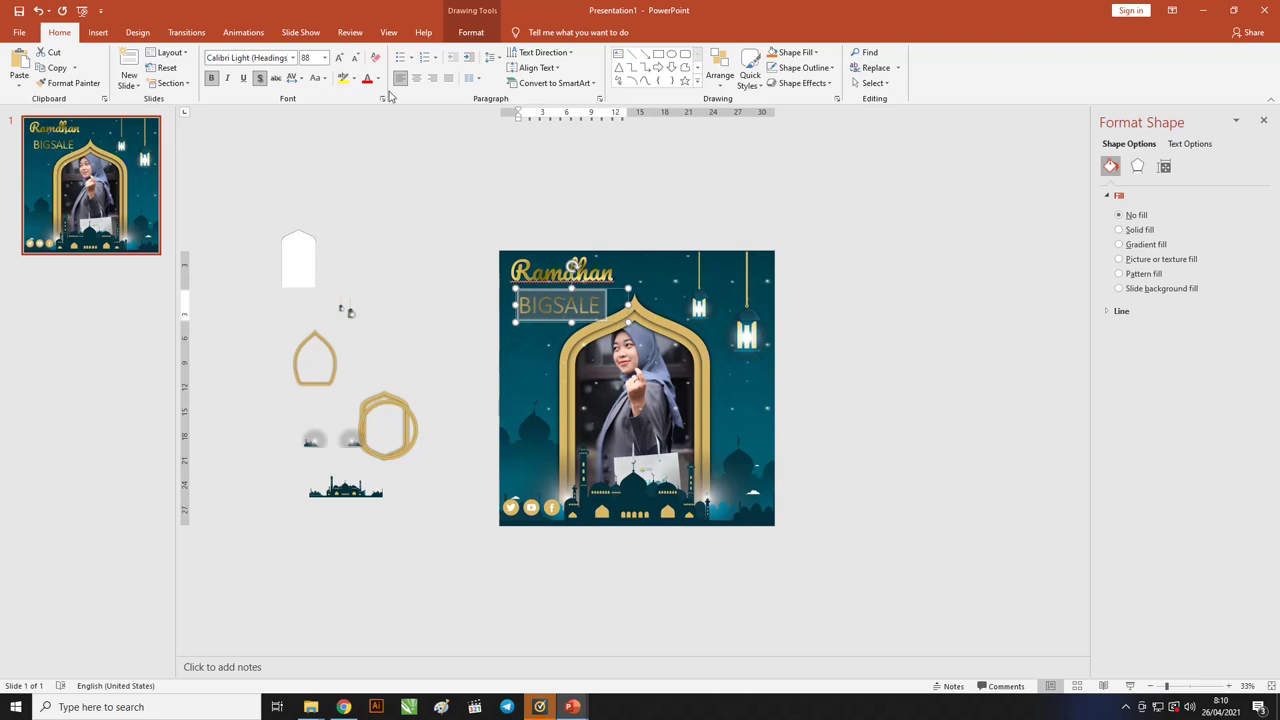
pyautogui.hotkey('shift', 'F3')
pyautogui.hotkey('shift', 'F3')
pyautogui.click(553, 310)
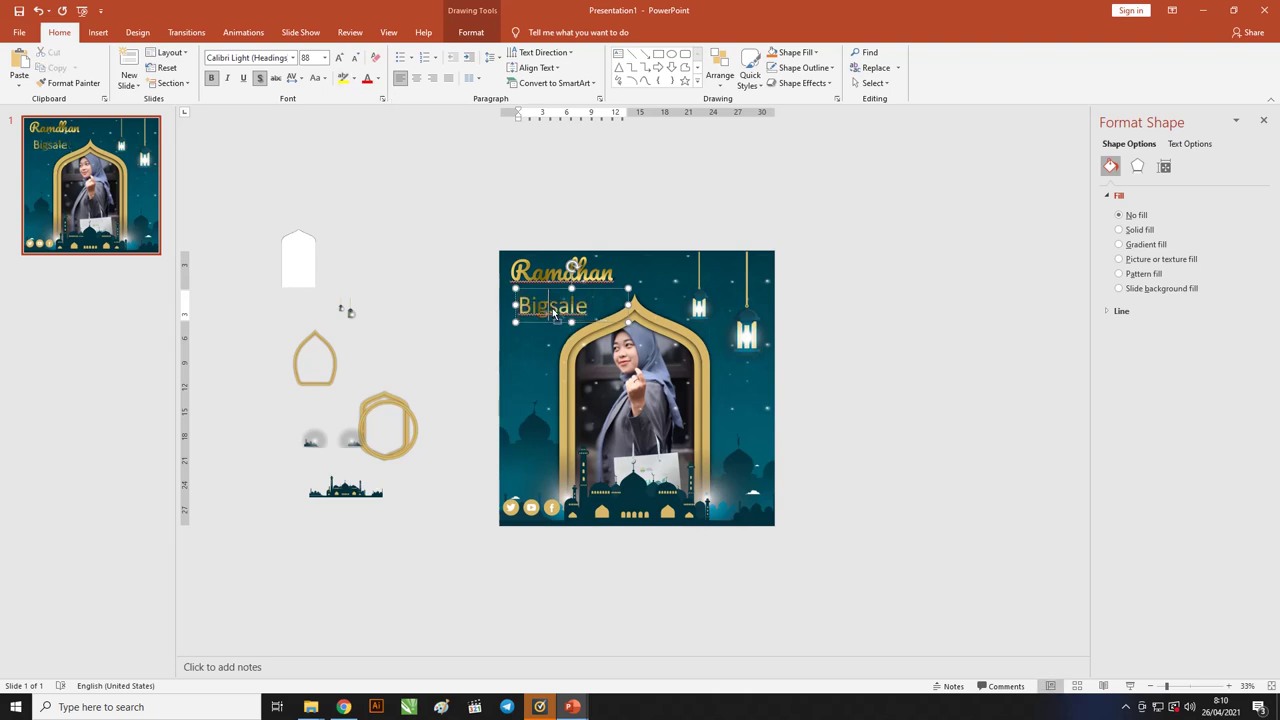
pyautogui.press('Delete')
pyautogui.hotkey('ctrl', 'z')
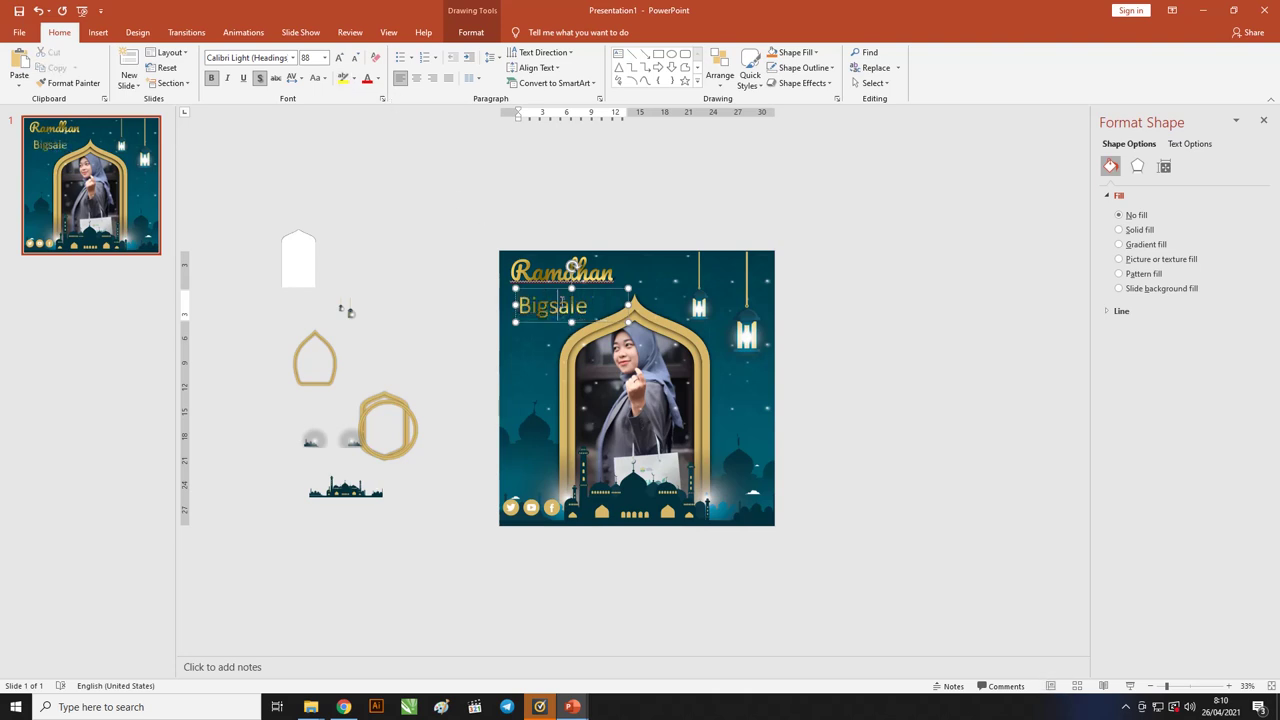
pyautogui.click(377, 78)
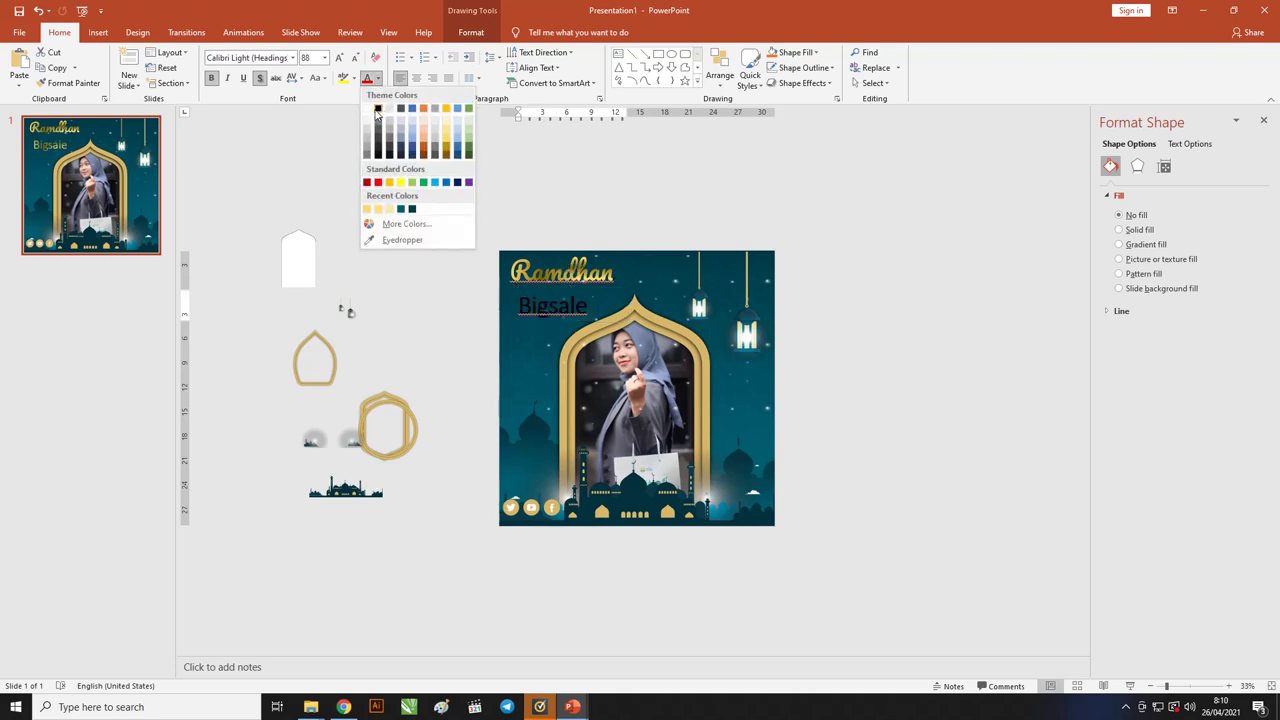
pyautogui.click(367, 106)
pyautogui.click(554, 311)
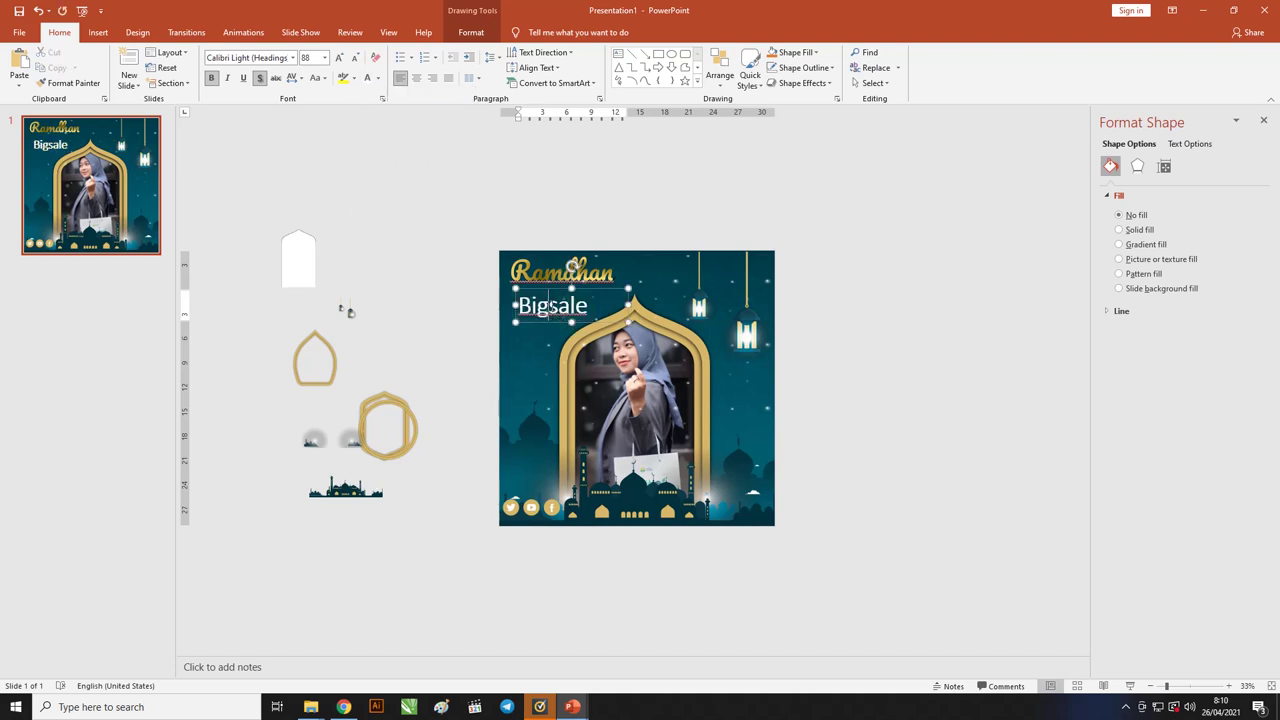
pyautogui.doubleClick(552, 307)
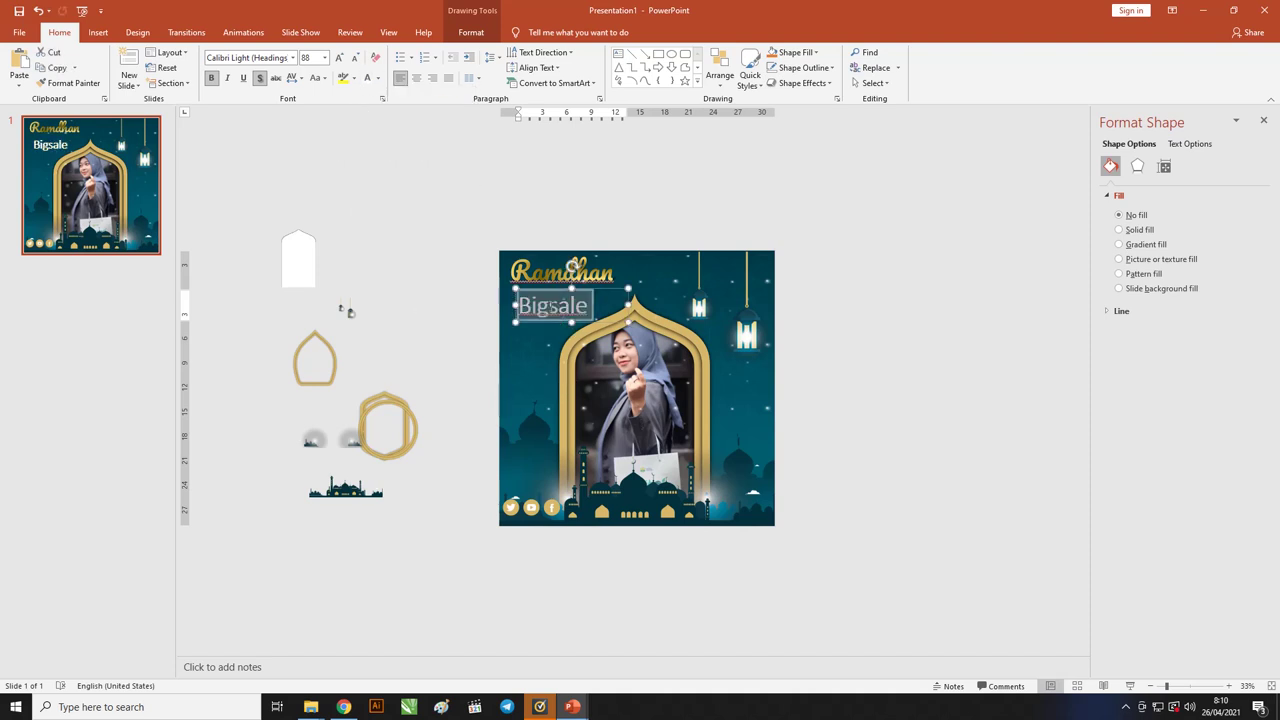
pyautogui.click(292, 58)
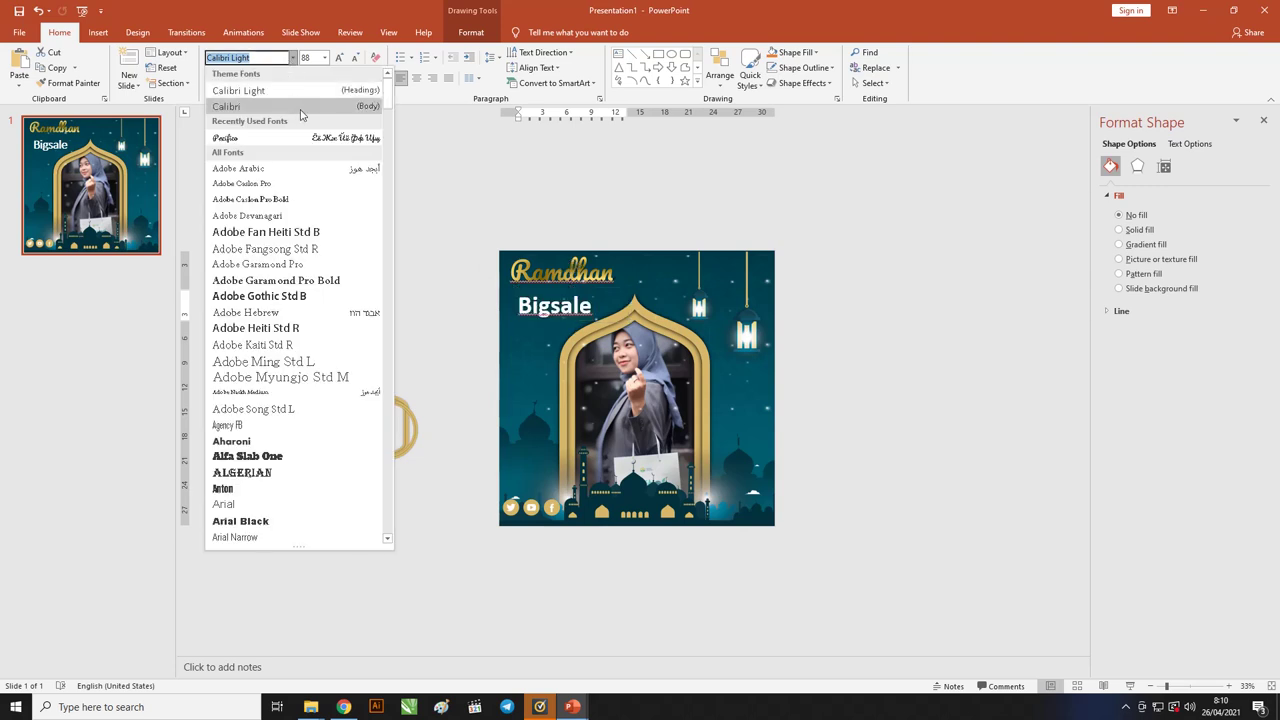
pyautogui.click(285, 106)
# Step: Narrow the Bigsale box to fit the word and shrink it from 88 to 72 pt
pyautogui.scroll(3, 555, 332)
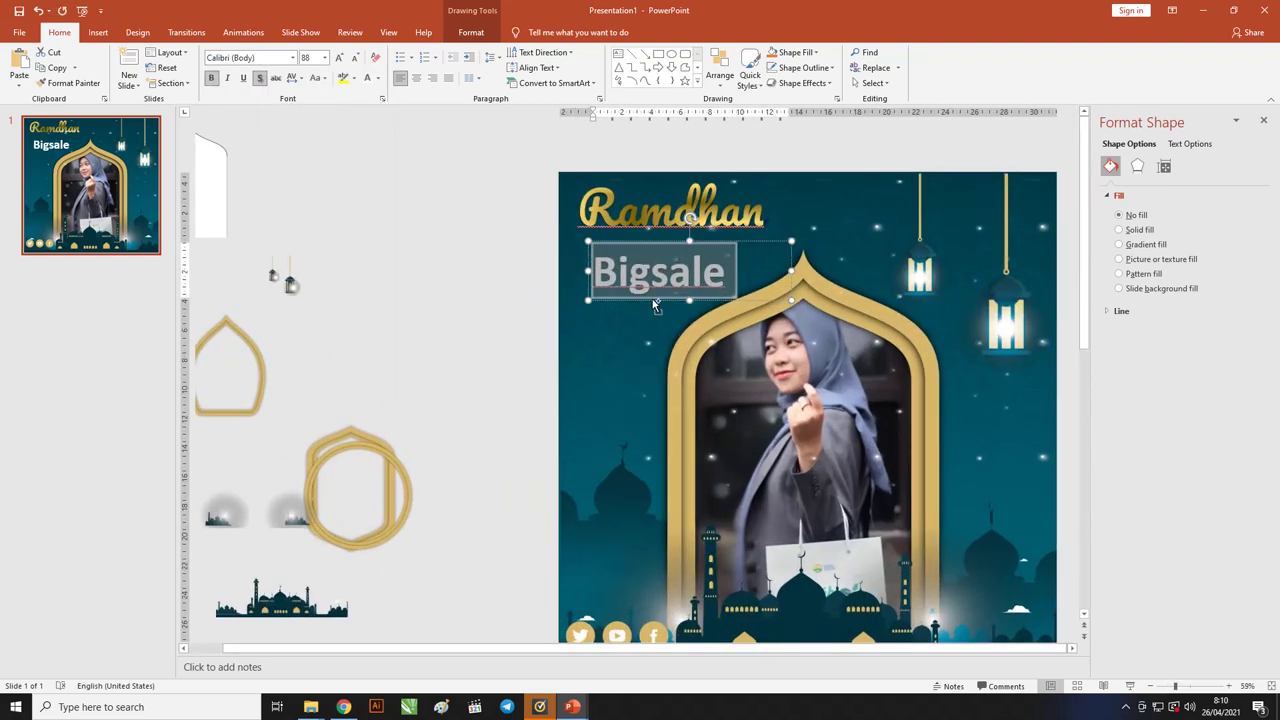
pyautogui.click(661, 270)
pyautogui.write('s')
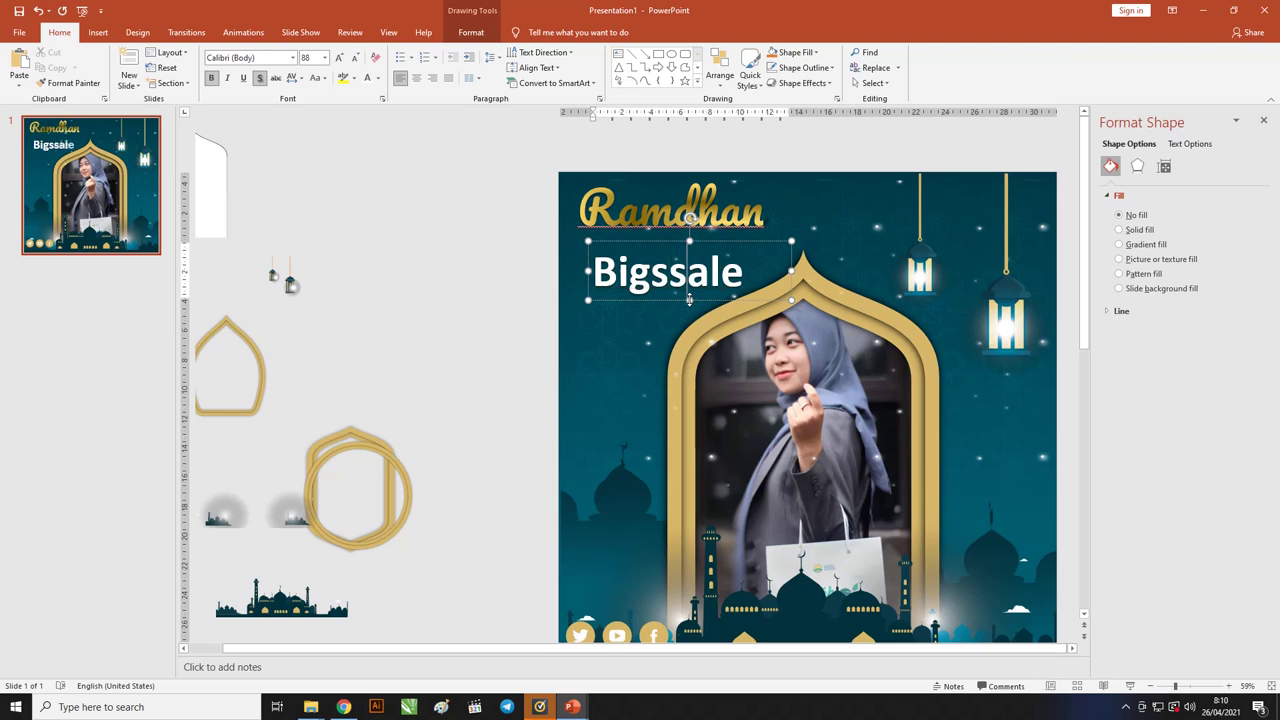
pyautogui.press('BackSpace')
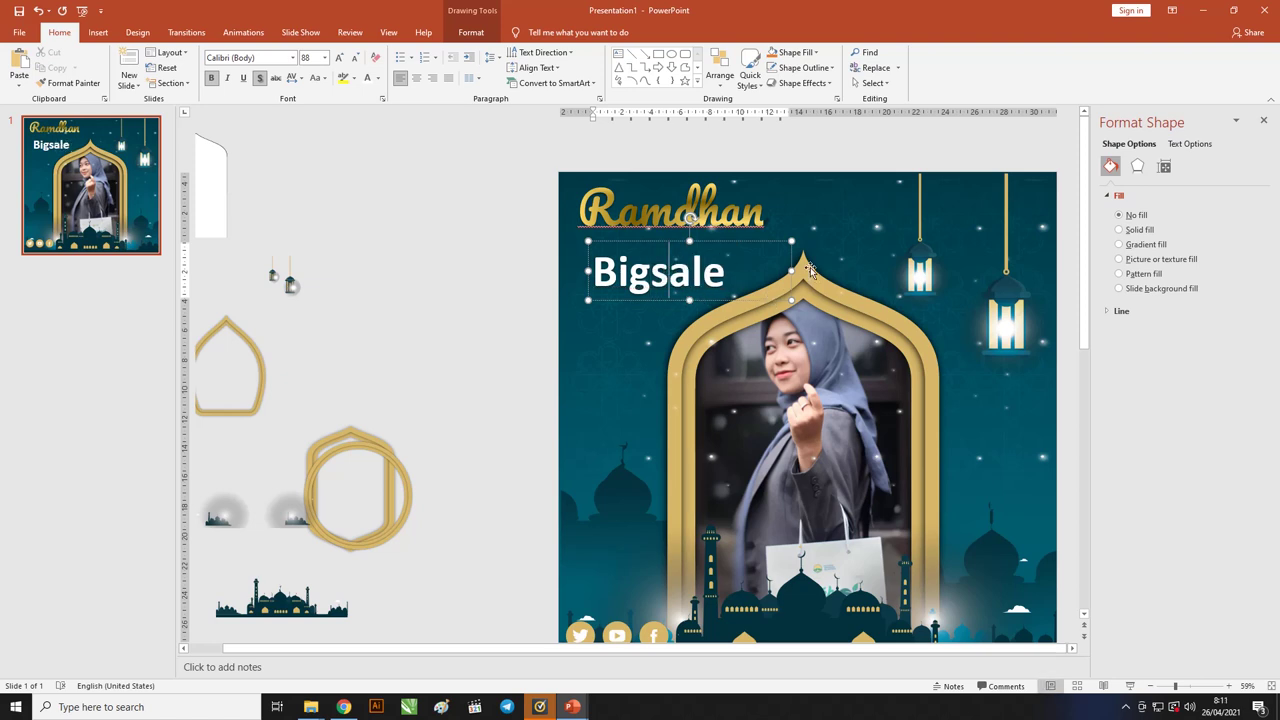
pyautogui.moveTo(791, 270)
pyautogui.mouseDown()
pyautogui.moveTo(737, 270)
pyautogui.moveTo(739, 221)
pyautogui.mouseUp()
pyautogui.click(660, 270)
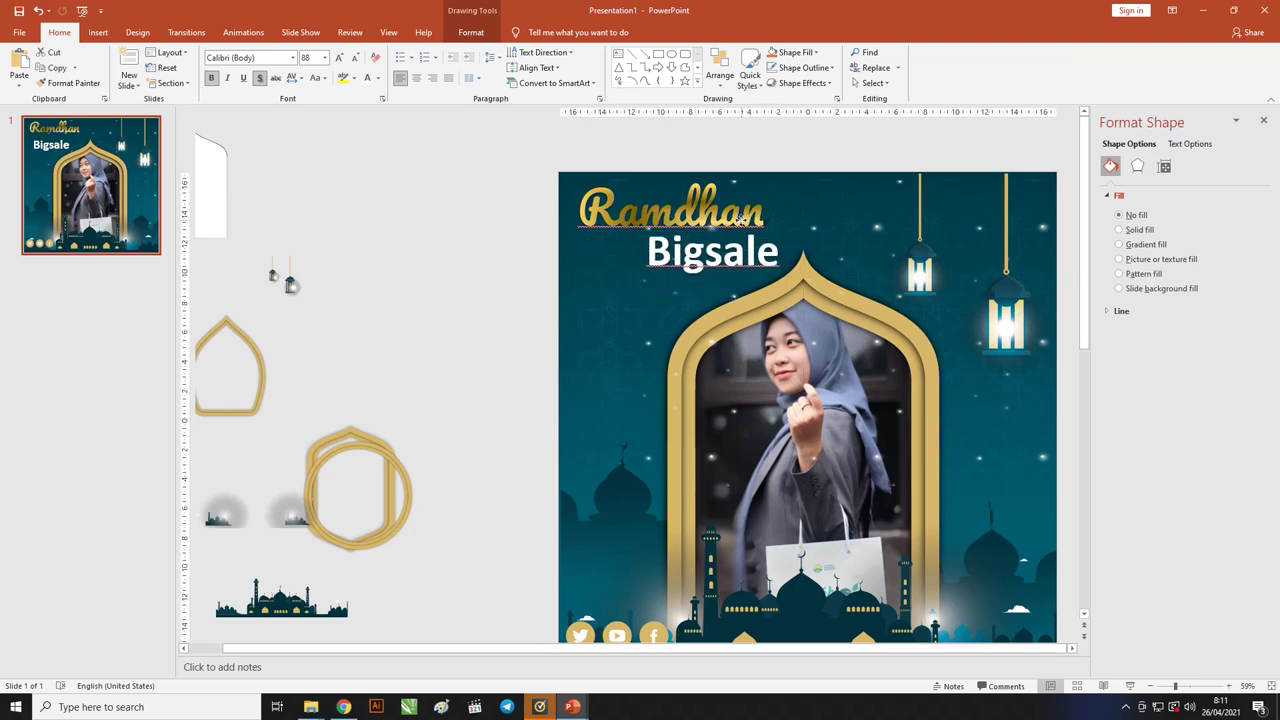
pyautogui.press('ctrl+shift+less')
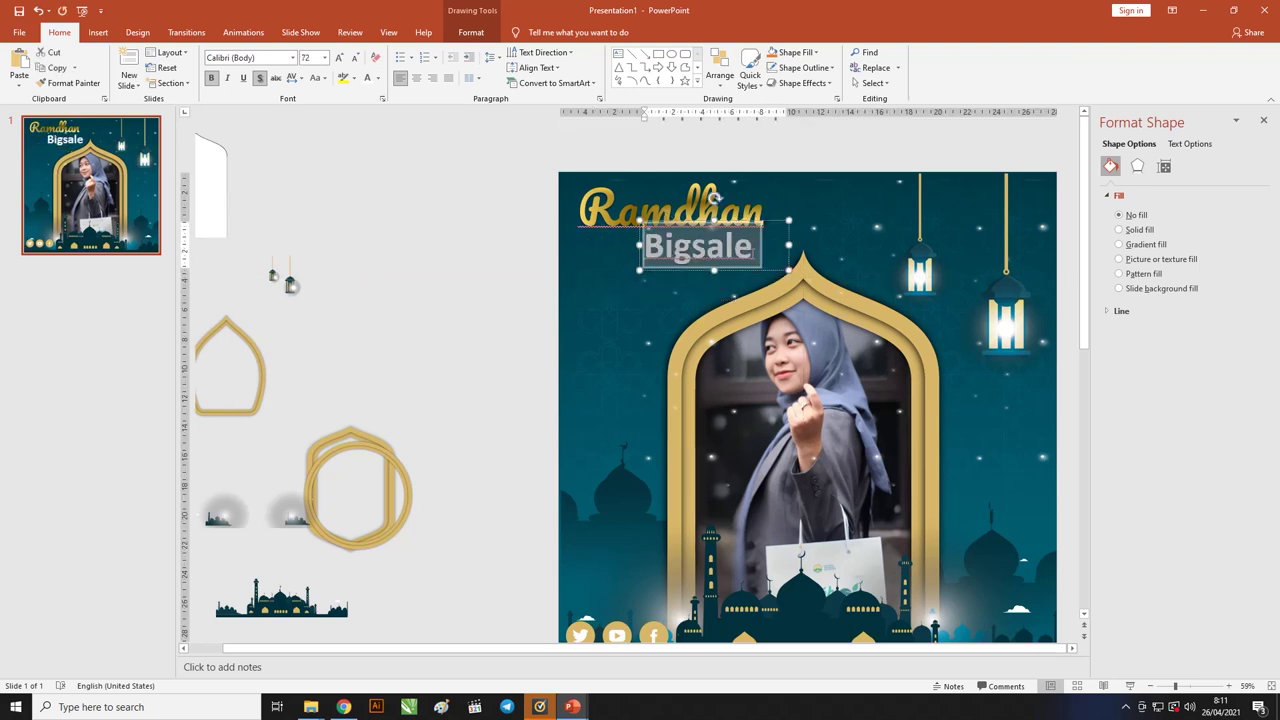
pyautogui.press('ctrl+shift+less')
pyautogui.click(443, 286)
pyautogui.scroll(-3, 376, 287)
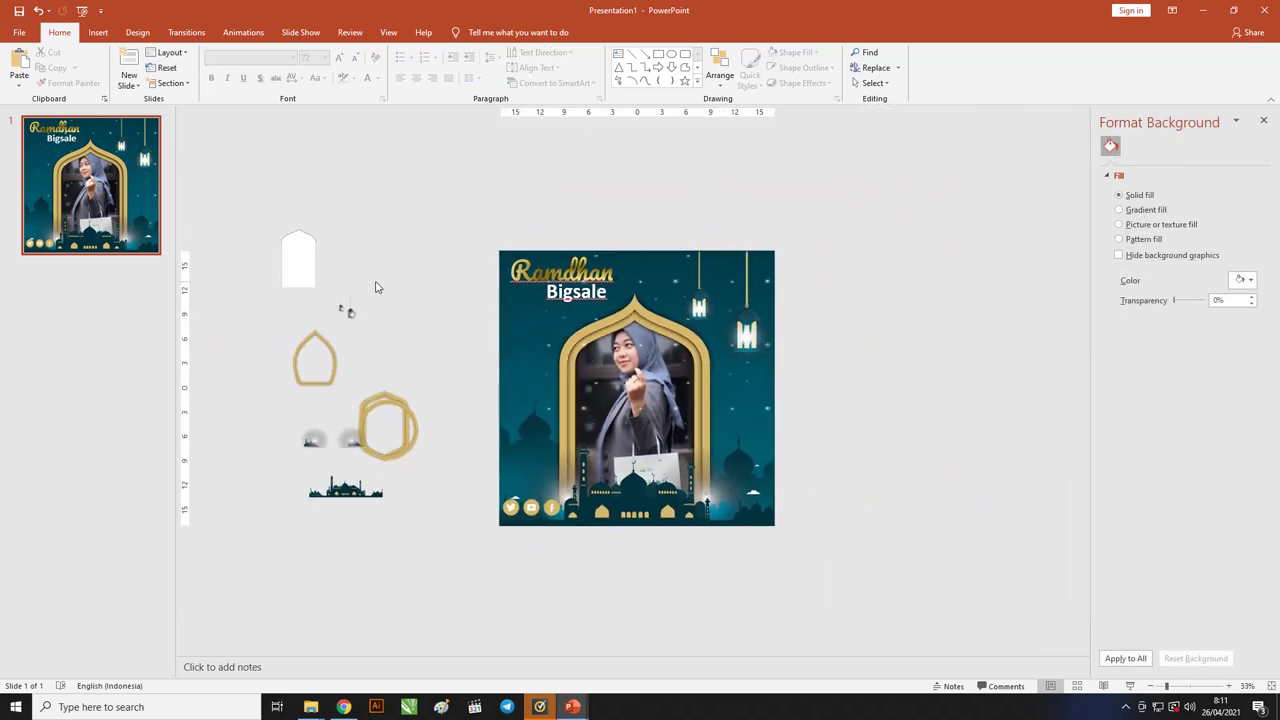
# Step: Copy Bigsale, delete the copy, and paste in the 'All Produk Up To 50%' text
pyautogui.click(595, 304)
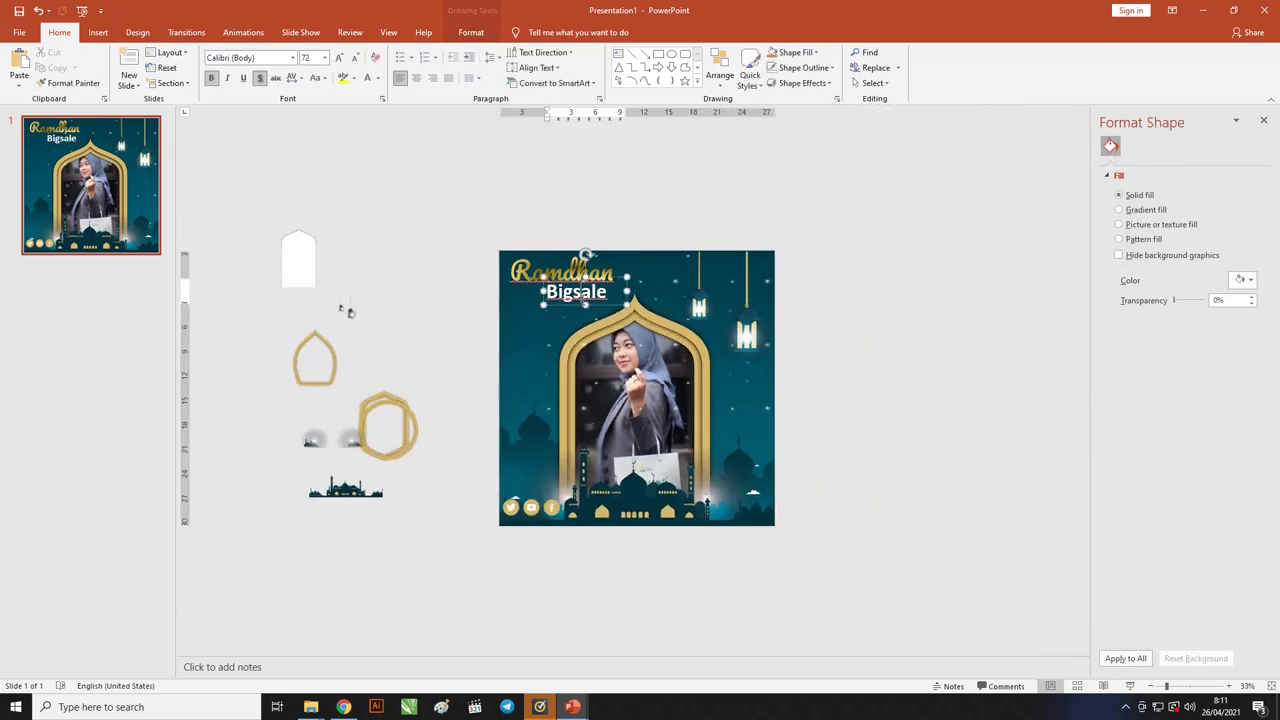
pyautogui.moveTo(595, 302)
pyautogui.mouseDown()
pyautogui.moveTo(680, 418)
pyautogui.moveTo(742, 436)
pyautogui.mouseUp()
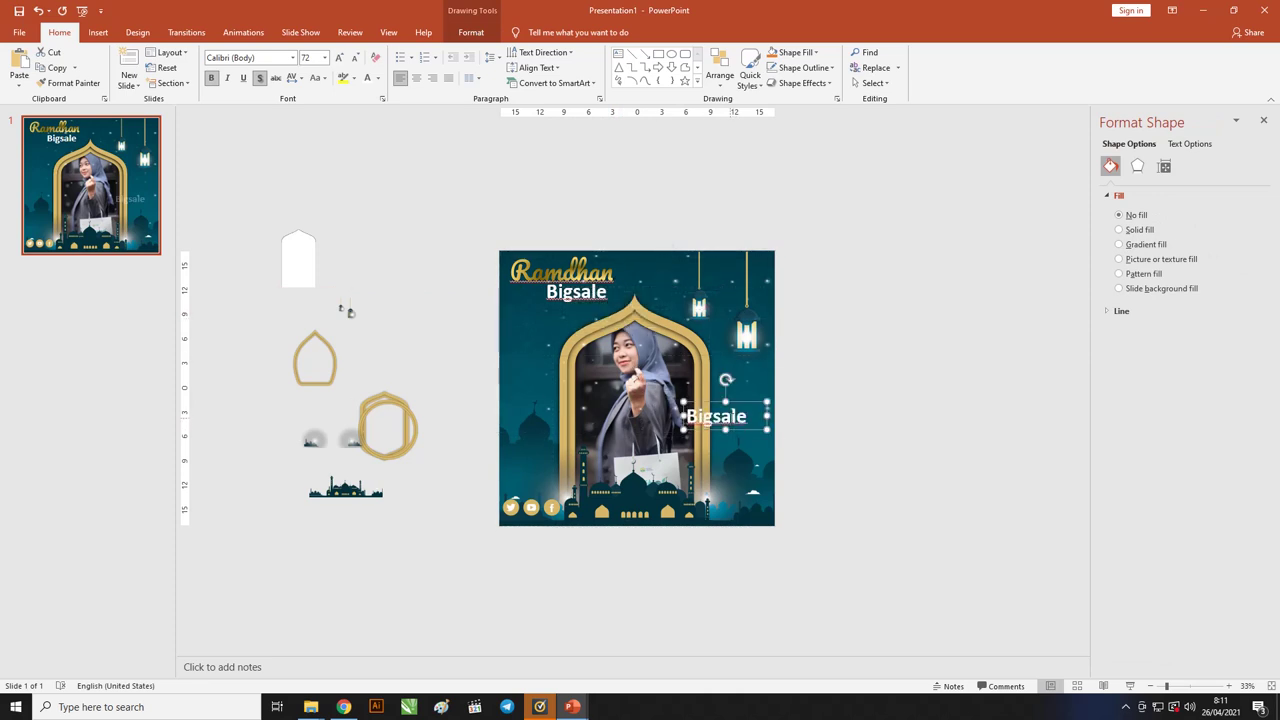
pyautogui.click(736, 410)
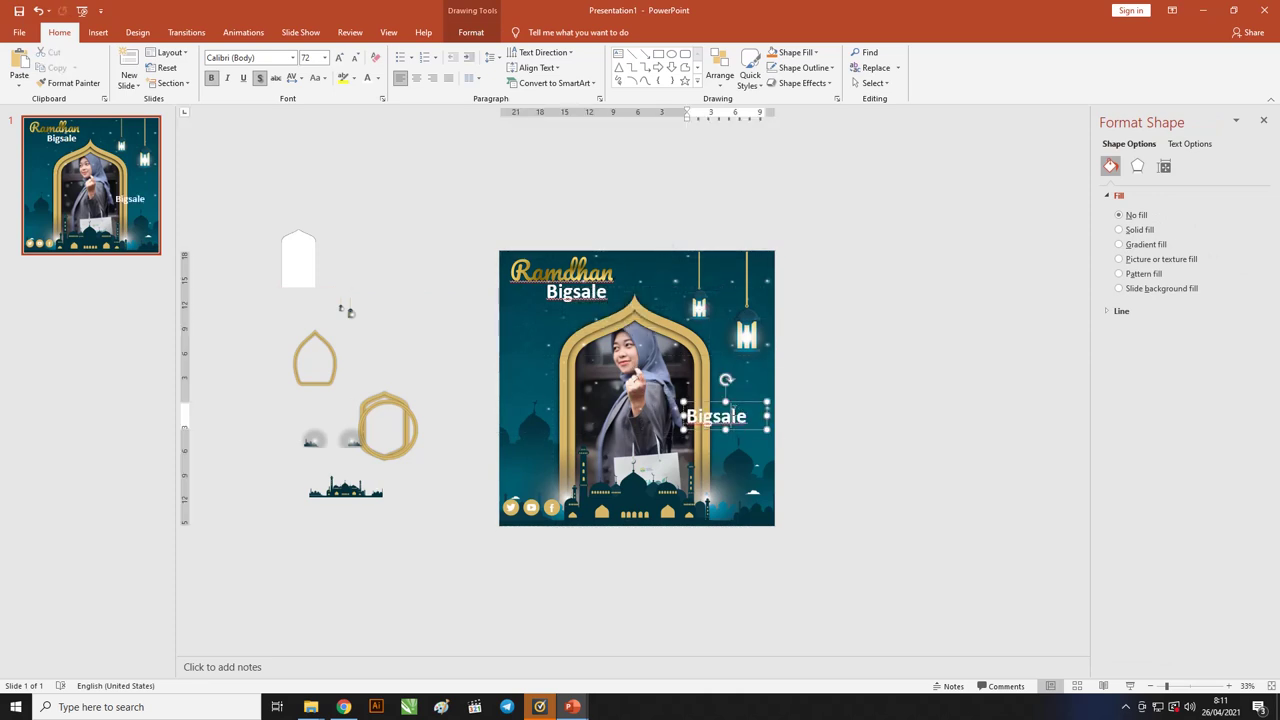
pyautogui.press('Escape')
pyautogui.press('Delete')
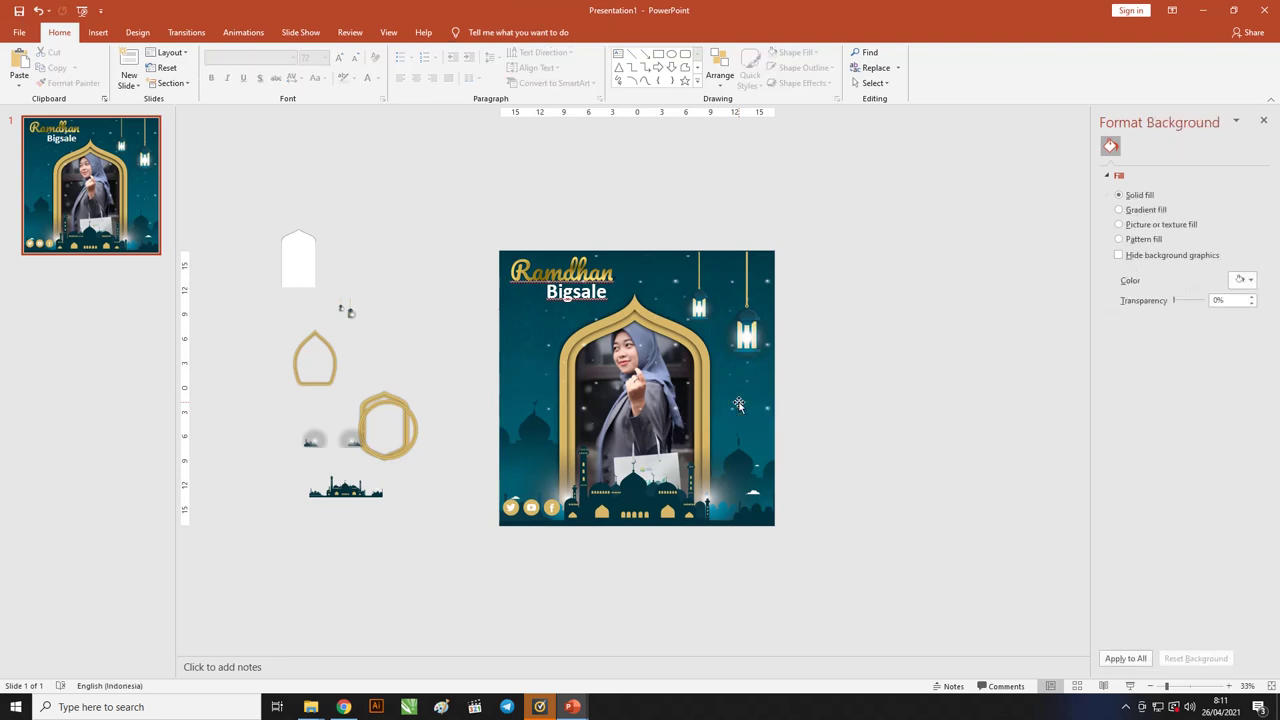
pyautogui.hotkey('ctrl', 'v')
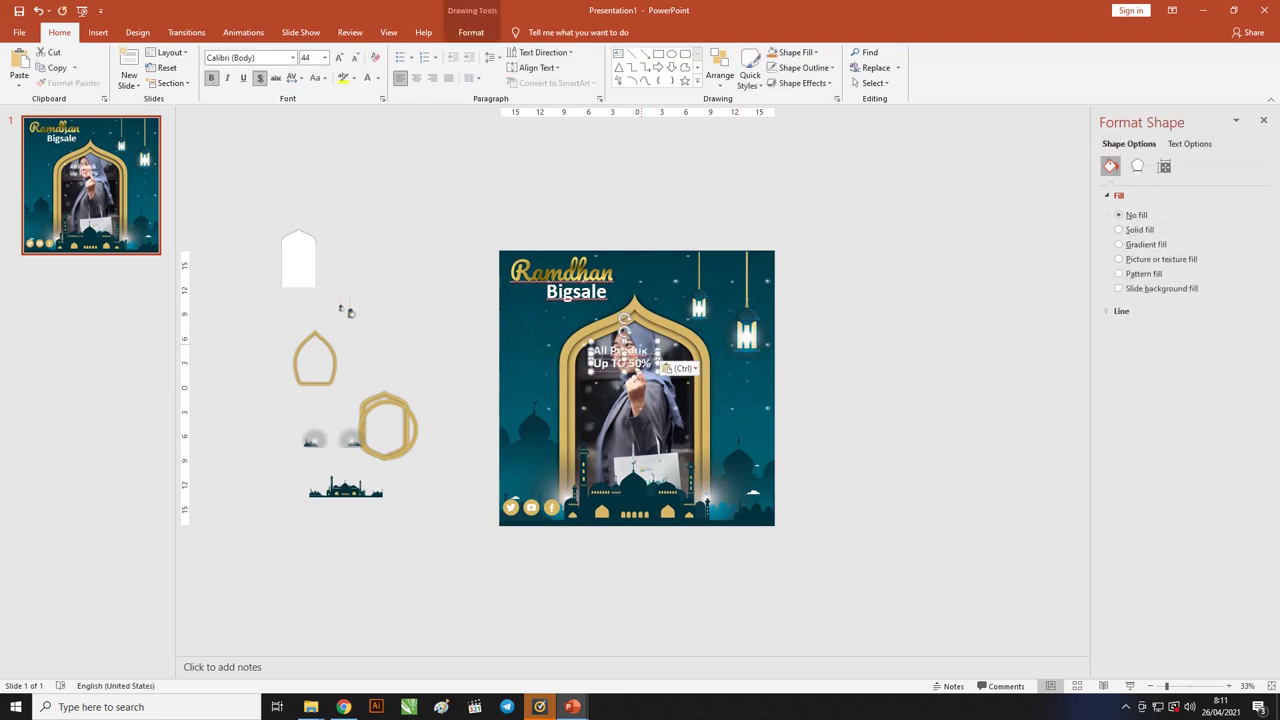
# Step: Move the sale text onto the lower photo and set it to 96 pt
pyautogui.moveTo(637, 345)
pyautogui.mouseDown()
pyautogui.moveTo(736, 423)
pyautogui.moveTo(616, 404)
pyautogui.mouseUp()
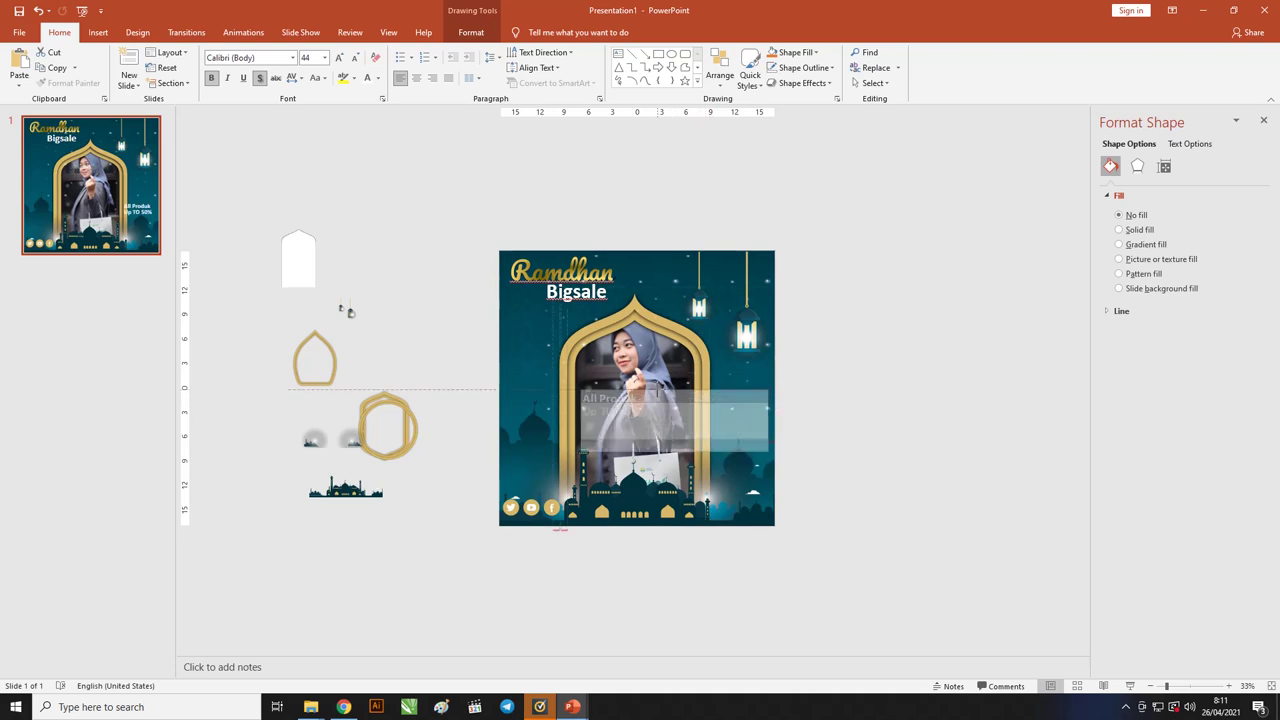
pyautogui.hotkey('ctrl', 'shift', '.')
pyautogui.hotkey('ctrl', 'shift', '.')
pyautogui.hotkey('ctrl', 'shift', '.')
pyautogui.hotkey('ctrl', 'shift', '.')
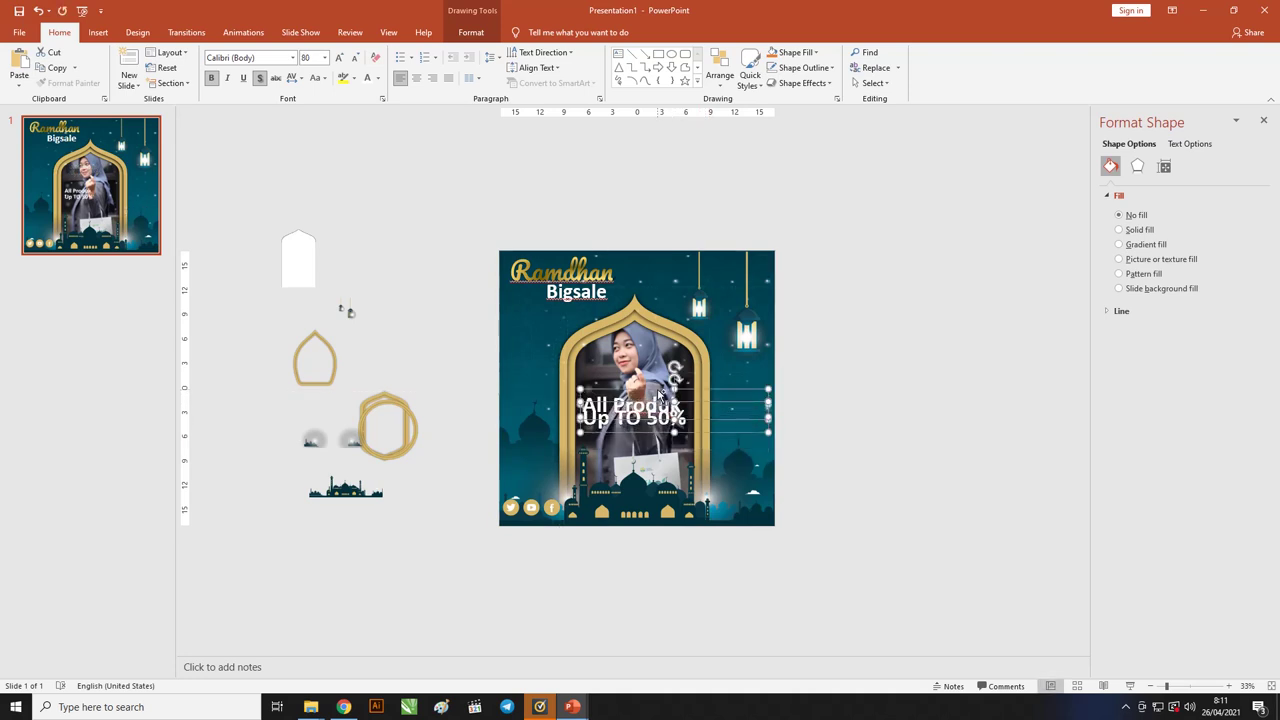
pyautogui.hotkey('ctrl', 'shift', '.')
pyautogui.hotkey('ctrl', 'shift', '.')
pyautogui.hotkey('ctrl', 'shift', '.')
pyautogui.hotkey('ctrl', 'shift', '.')
pyautogui.hotkey('ctrl', 'shift', '.')
pyautogui.hotkey('ctrl', 'shift', '.')
pyautogui.hotkey('ctrl', 'shift', ',')
pyautogui.hotkey('ctrl', 'shift', ',')
pyautogui.hotkey('ctrl', 'shift', ',')
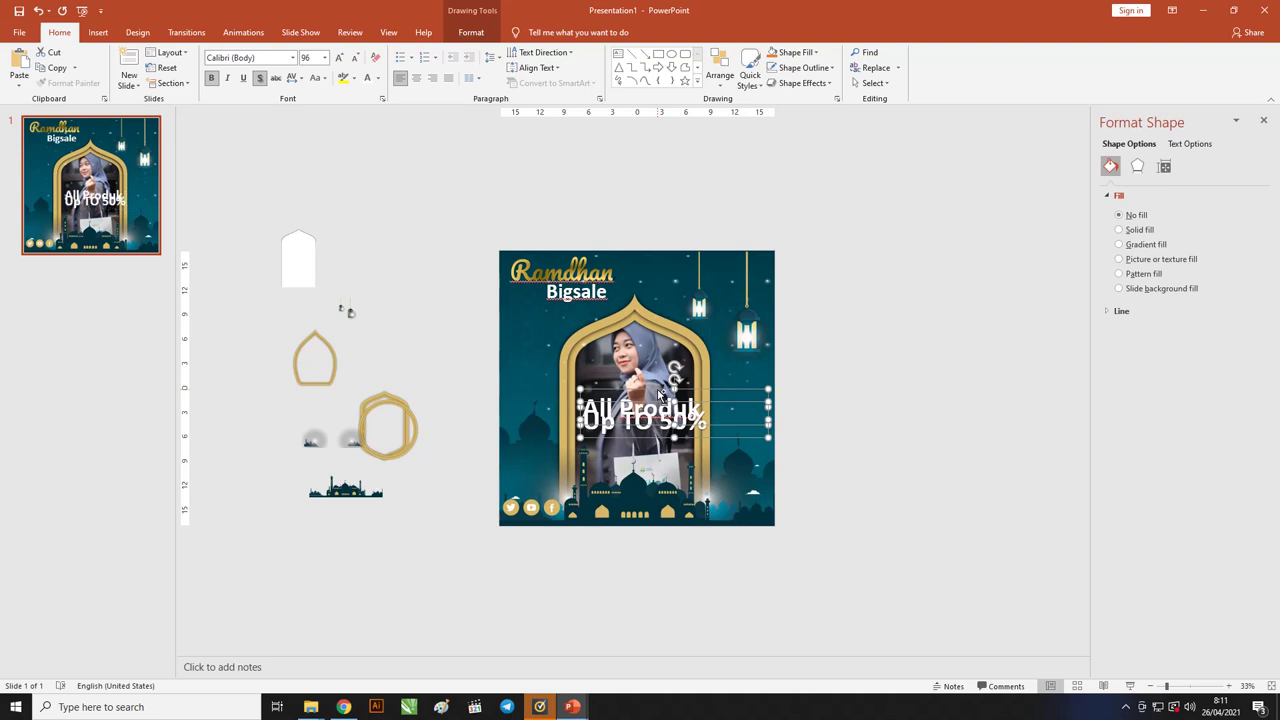
pyautogui.click(795, 438)
pyautogui.click(707, 452)
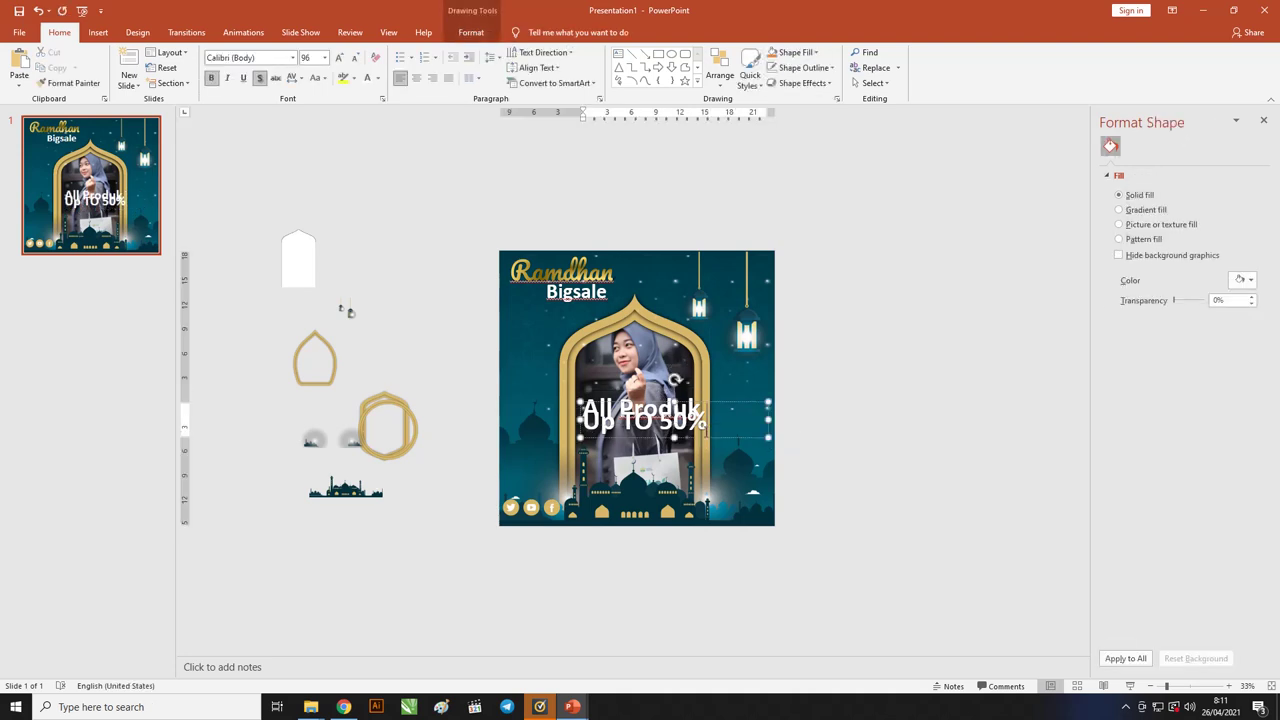
pyautogui.click(707, 452)
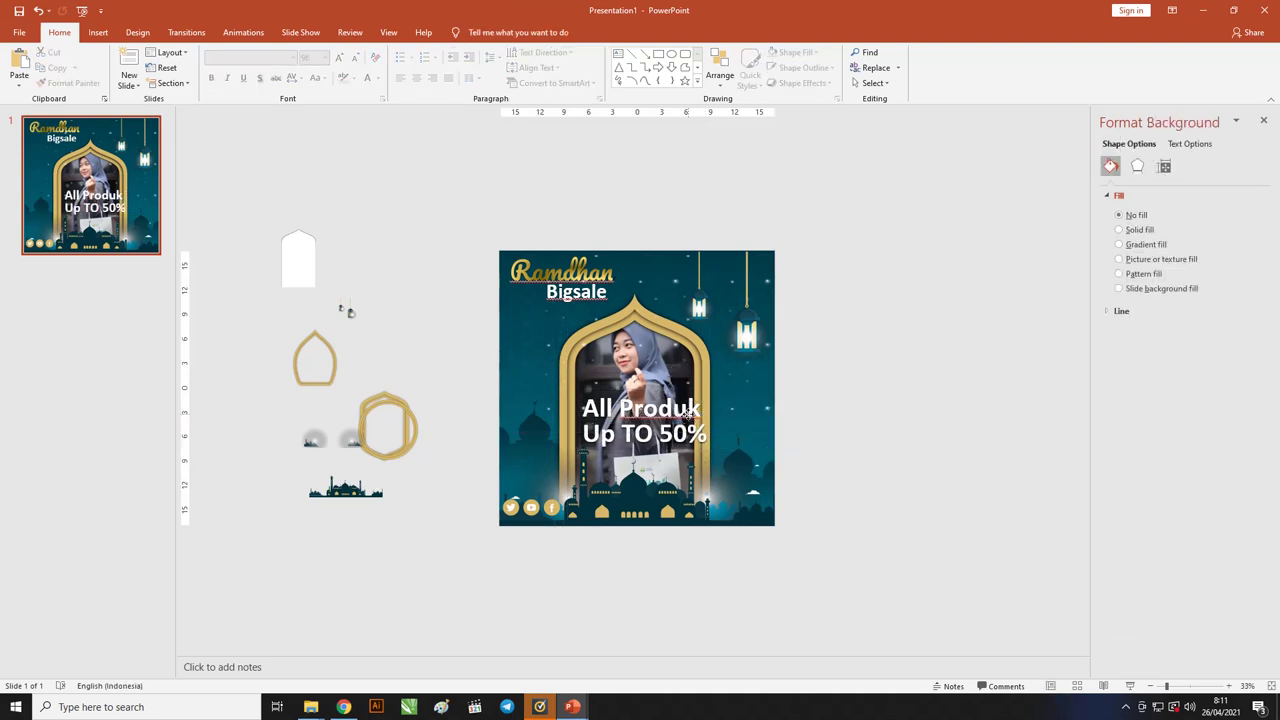
# Step: Narrow the sale text box, place it on the photo's right side and reduce it to 80
pyautogui.click(740, 437)
pyautogui.click(768, 437)
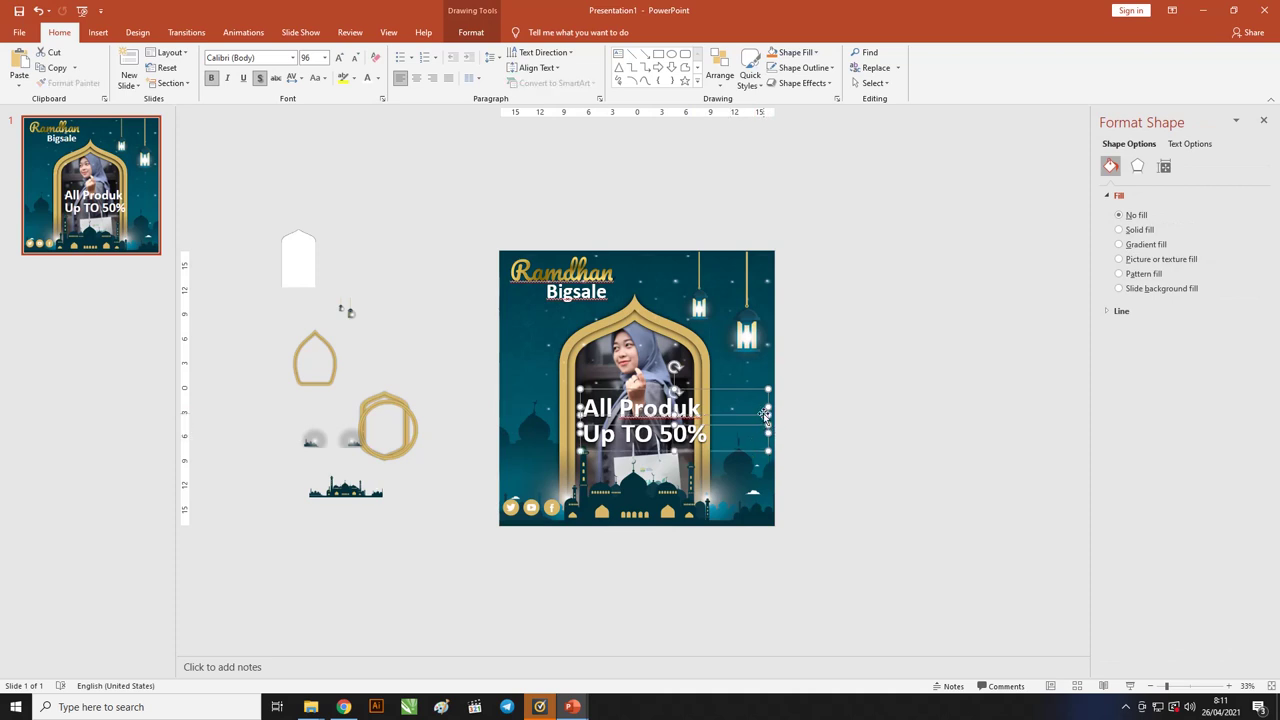
pyautogui.moveTo(768, 409); pyautogui.dragTo(714, 410)
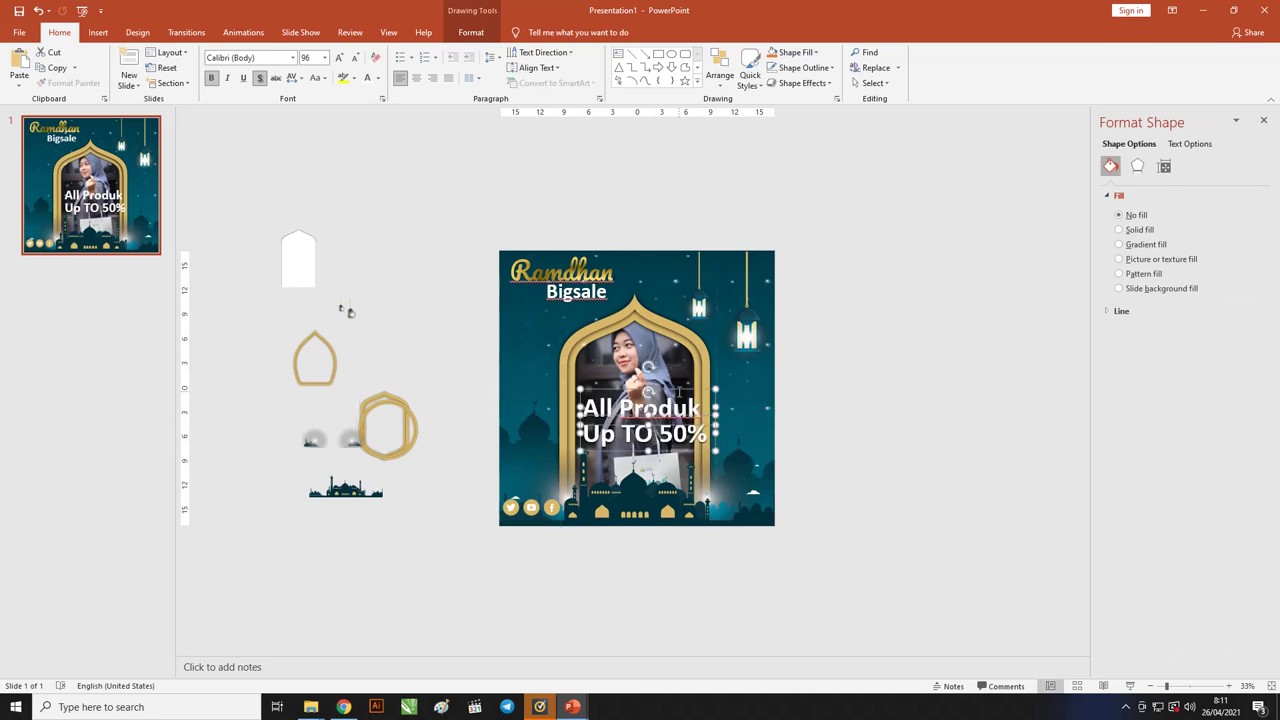
pyautogui.click(678, 392)
pyautogui.press('Escape')
pyautogui.moveTo(669, 391); pyautogui.dragTo(732, 416)
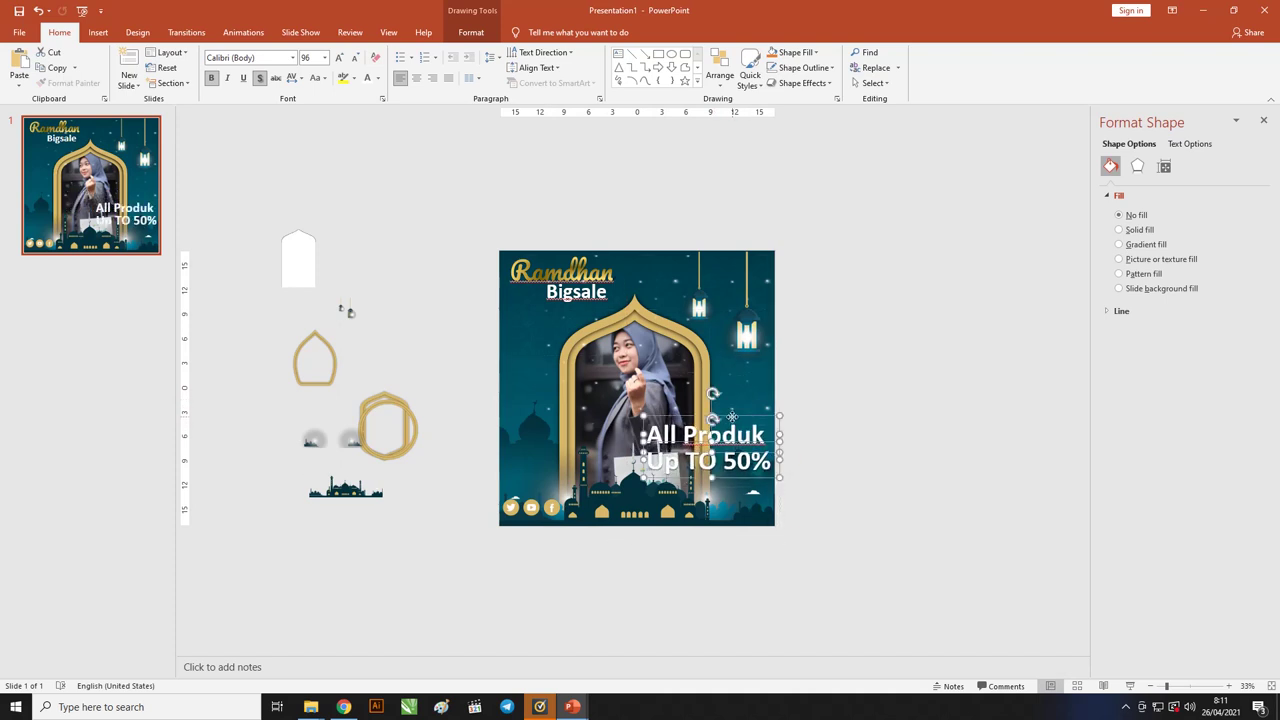
pyautogui.hotkey('ctrl', '[')
pyautogui.hotkey('ctrl', '[')
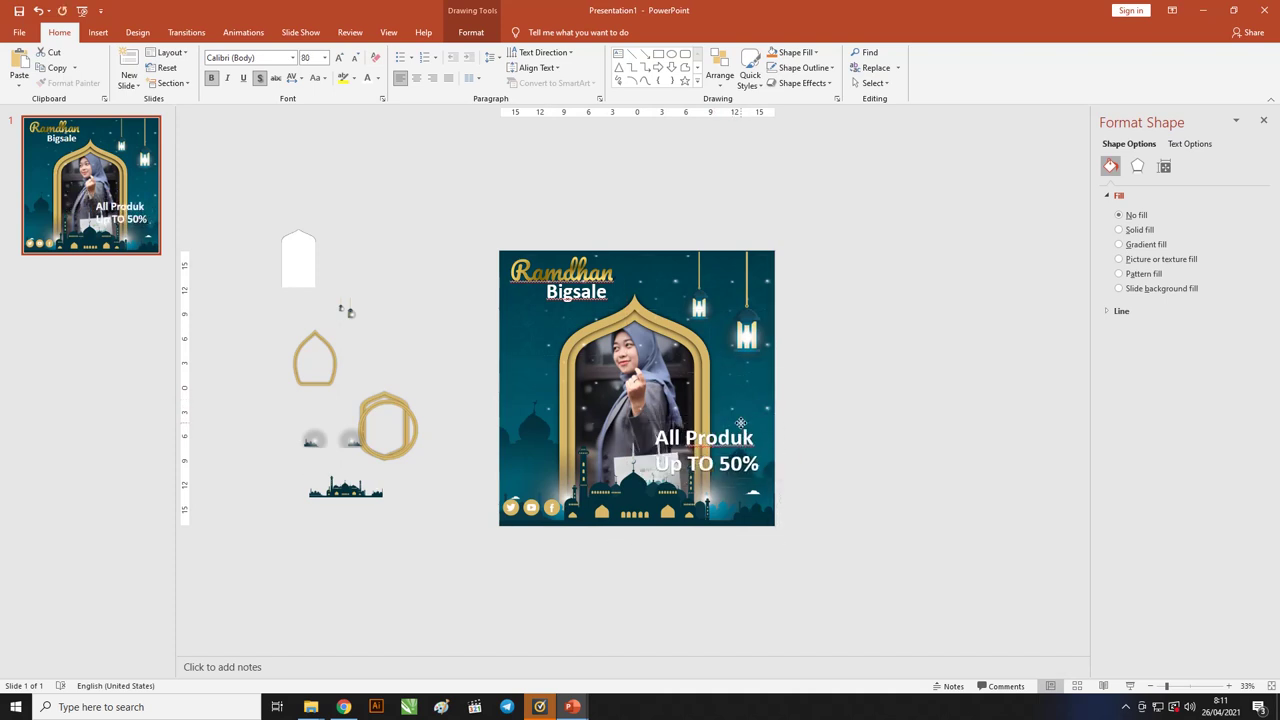
# Step: Nudge the 'All Produk Up TO 50%' text slightly upward
pyautogui.click(820, 446)
pyautogui.click(705, 450)
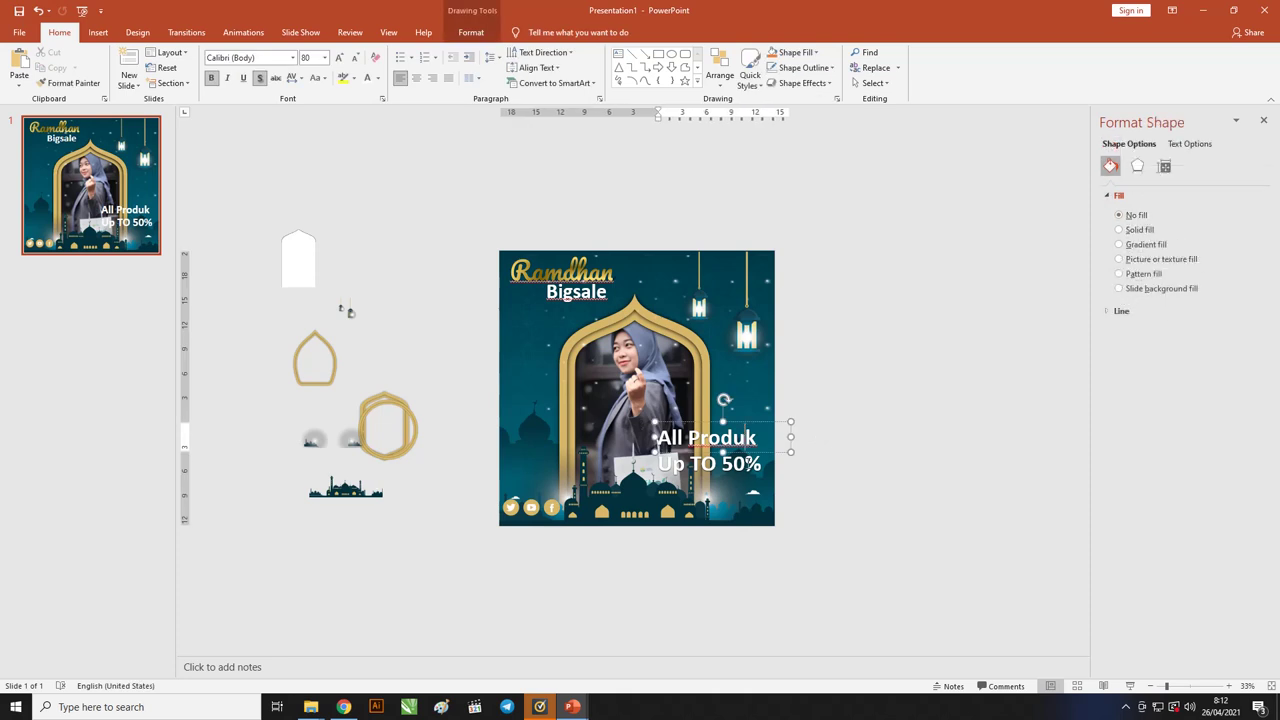
pyautogui.click(758, 470)
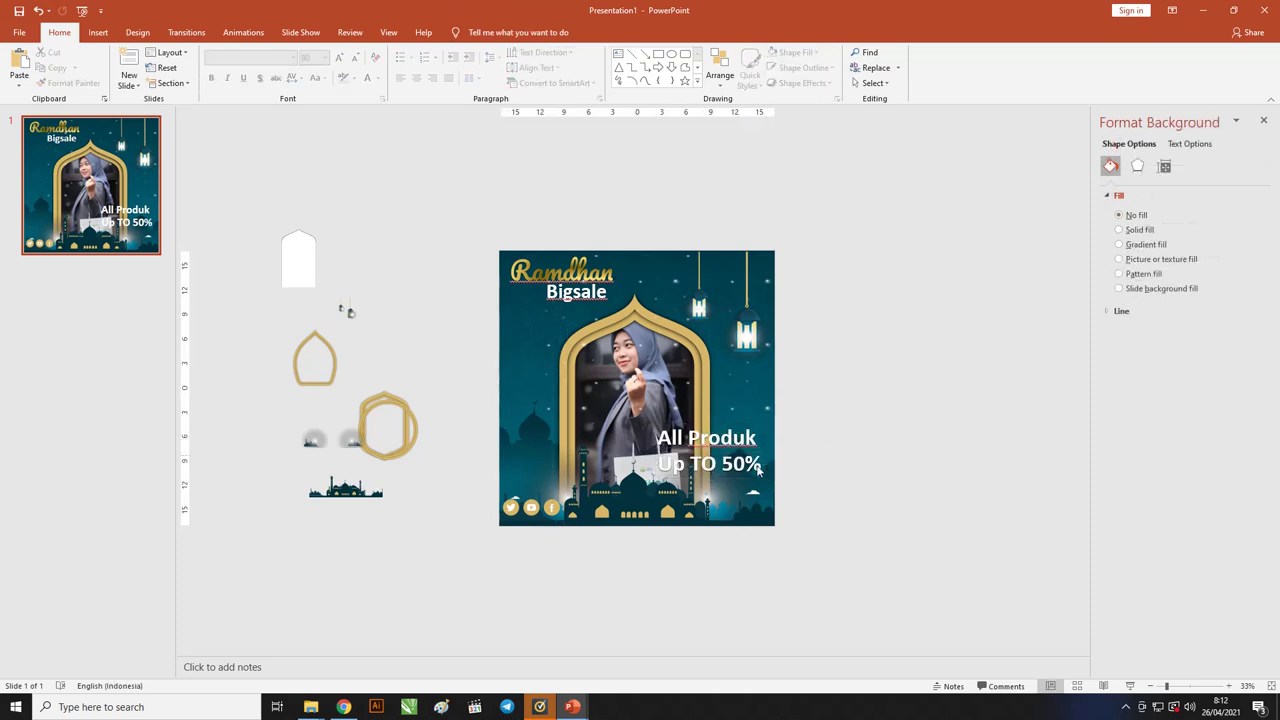
pyautogui.click(758, 468)
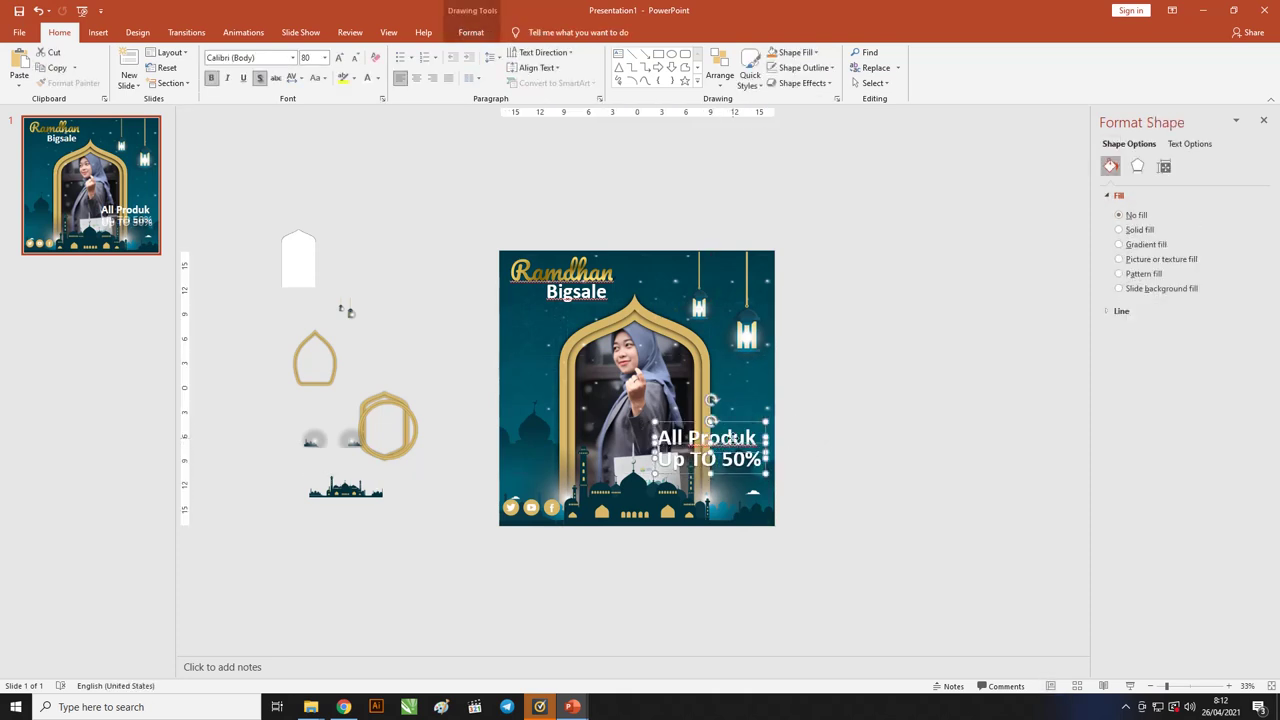
pyautogui.moveTo(733, 437); pyautogui.dragTo(733, 426)
pyautogui.click(834, 426)
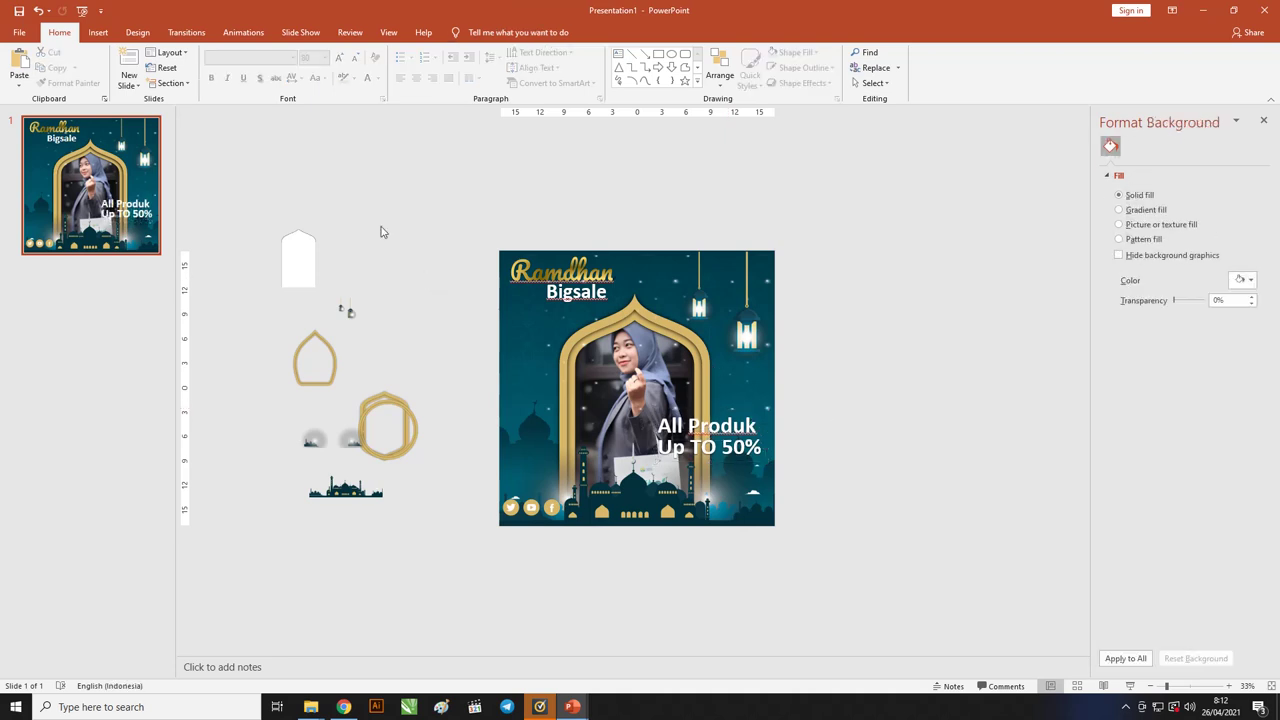
# Step: Draw a fully rounded rectangle below the sale text
pyautogui.click(97, 32)
pyautogui.click(211, 88)
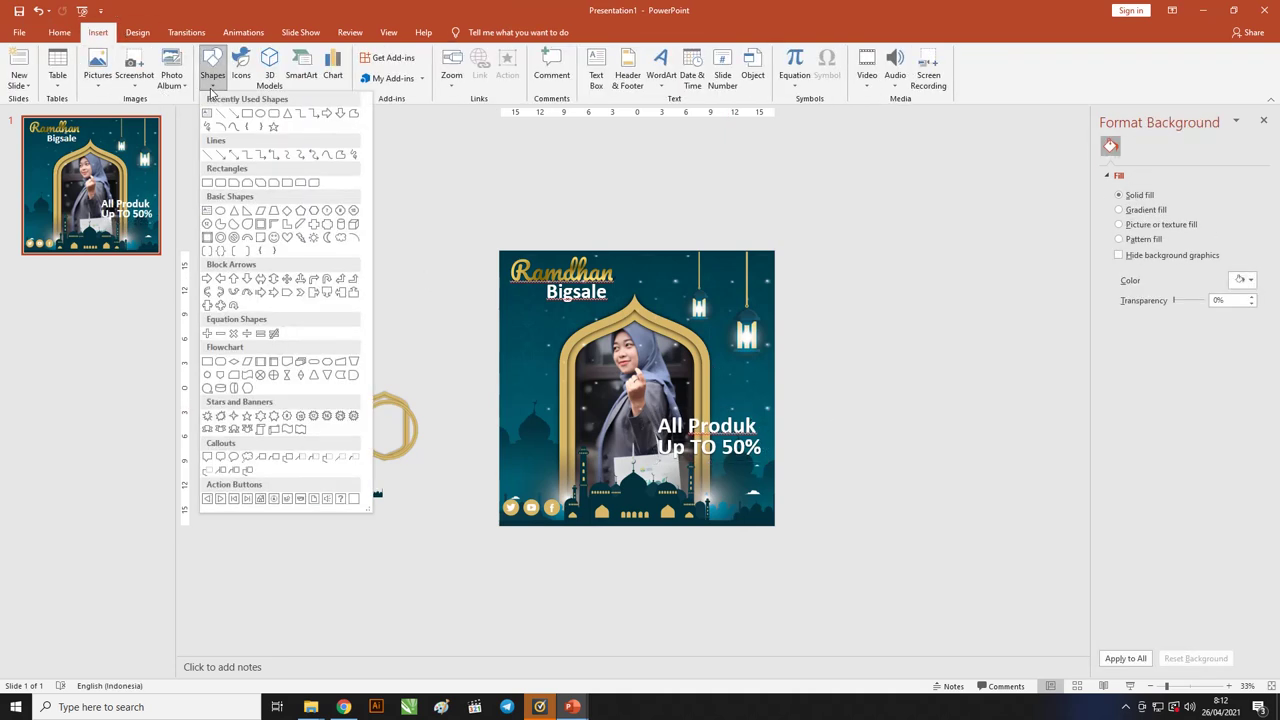
pyautogui.click(273, 115)
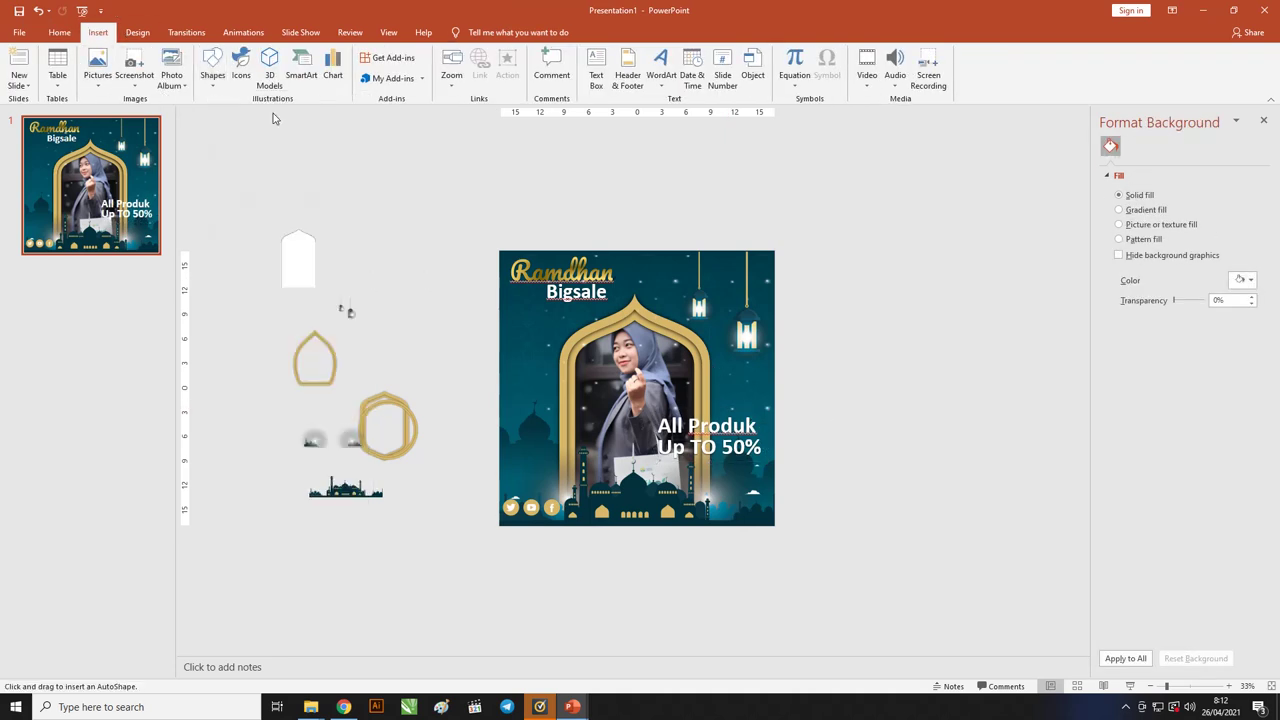
pyautogui.moveTo(657, 461); pyautogui.dragTo(760, 486)
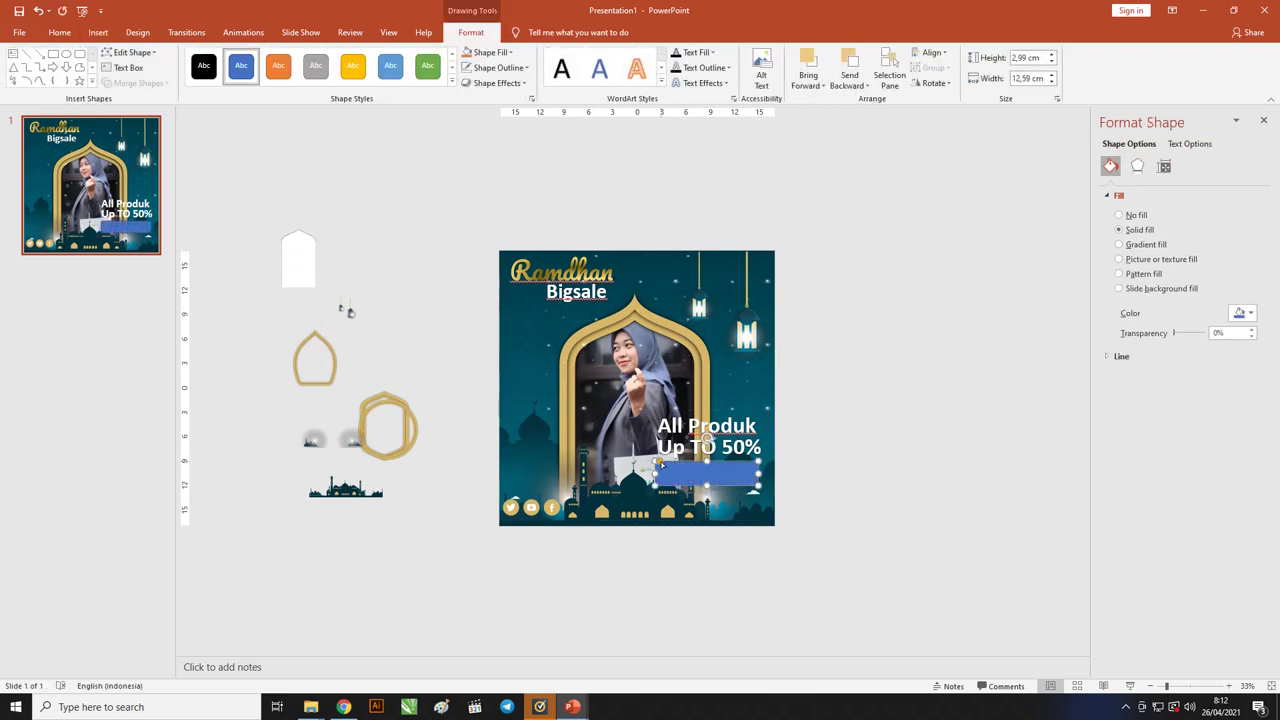
pyautogui.moveTo(658, 460); pyautogui.dragTo(668, 462)
# Step: Fill the button white with no outline and shrink it to fit under the text
pyautogui.scroll(2, 703, 478)
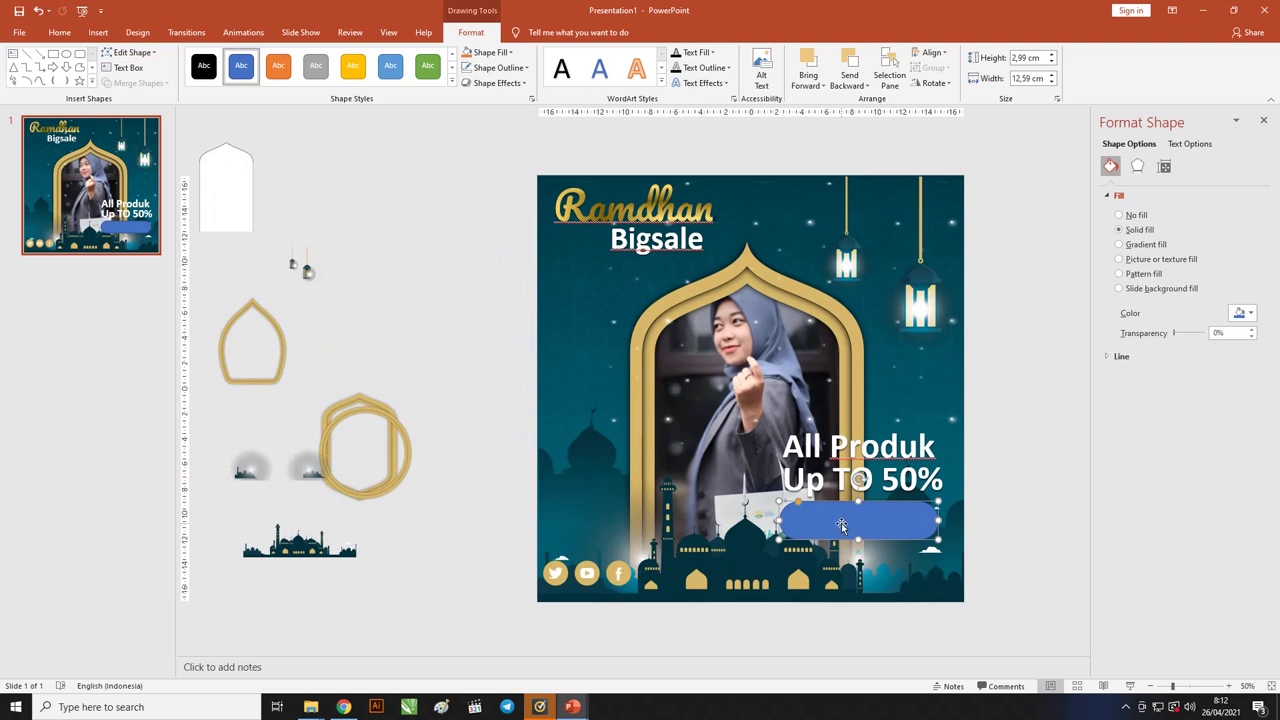
pyautogui.click(500, 53)
pyautogui.click(466, 83)
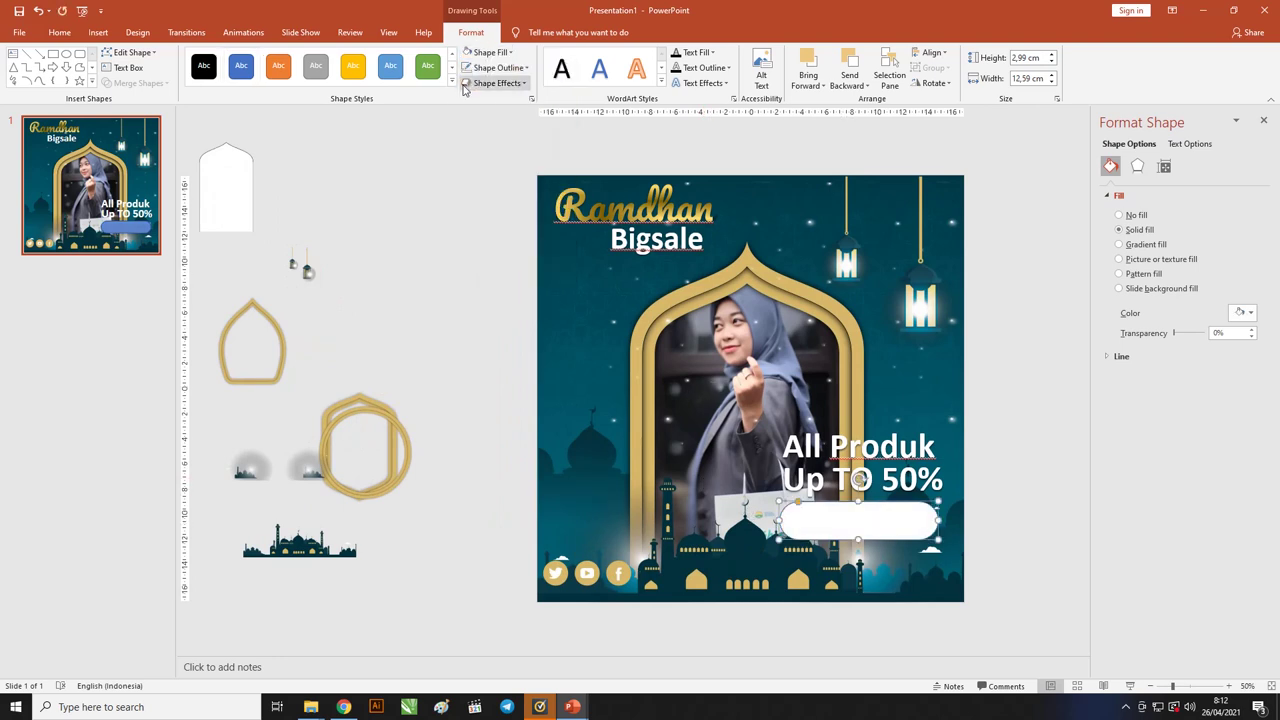
pyautogui.click(486, 68)
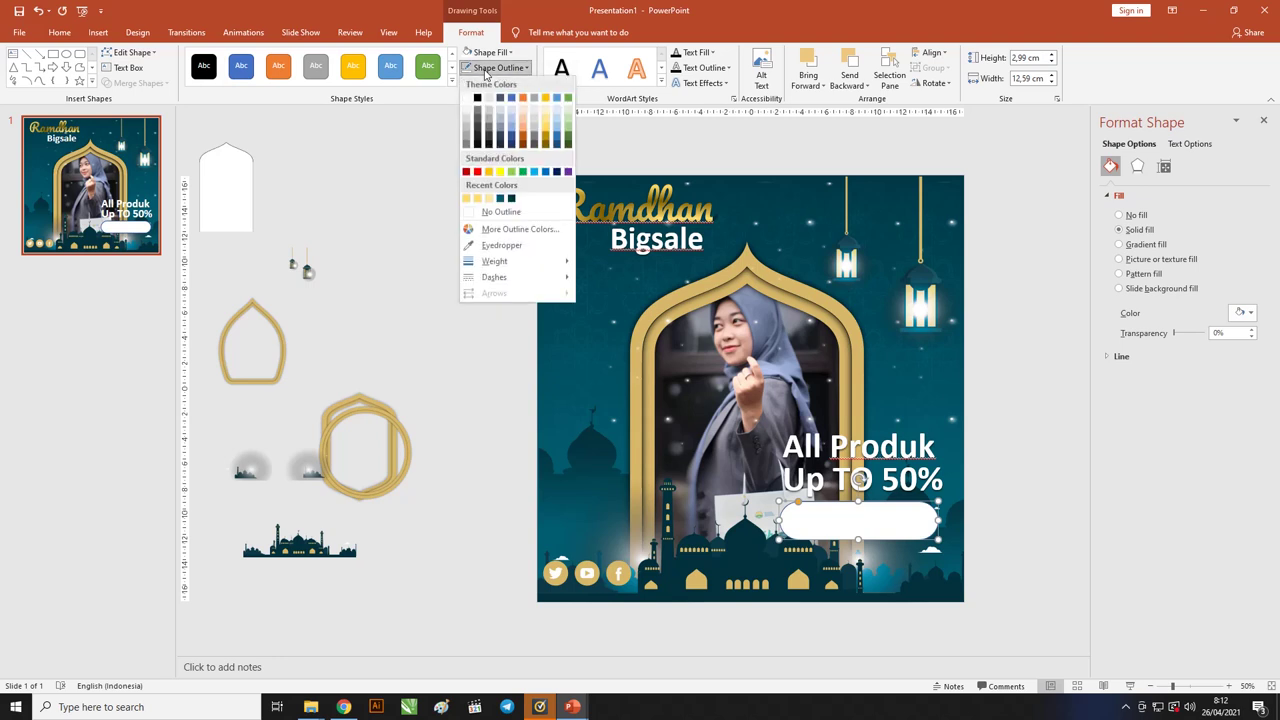
pyautogui.click(522, 215)
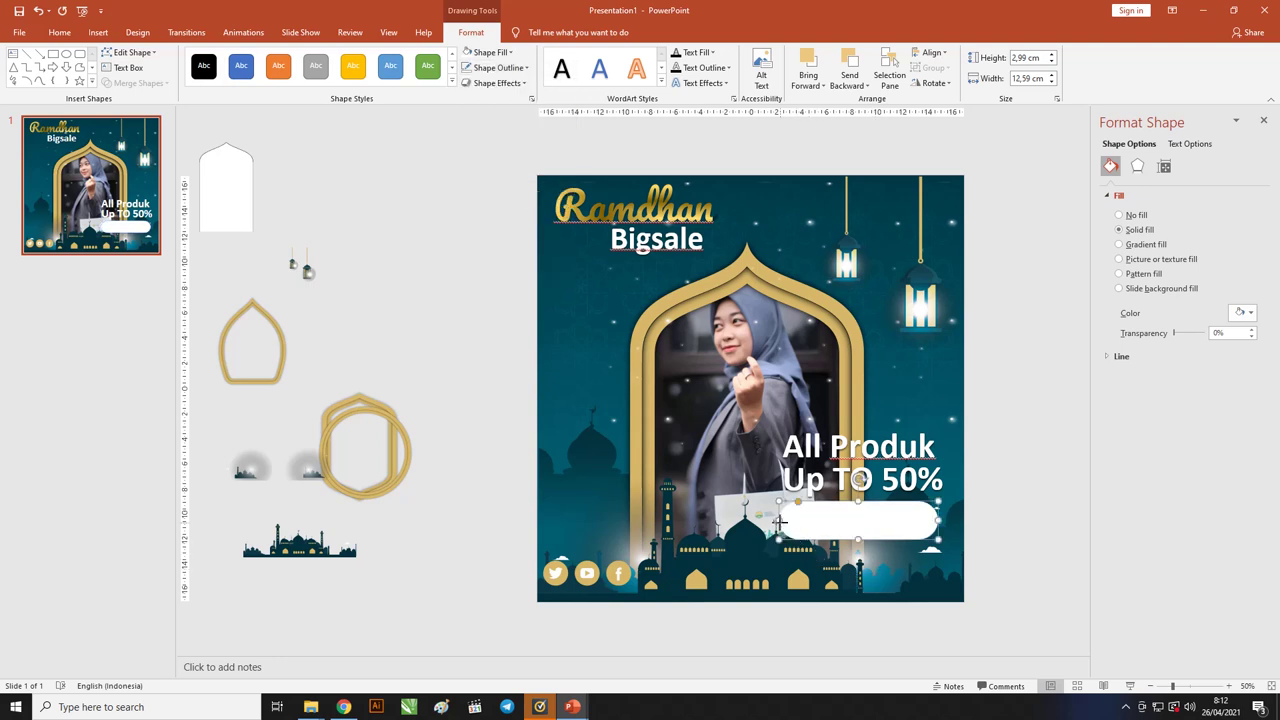
pyautogui.moveTo(779, 521); pyautogui.dragTo(786, 521)
pyautogui.moveTo(858, 540); pyautogui.dragTo(858, 533)
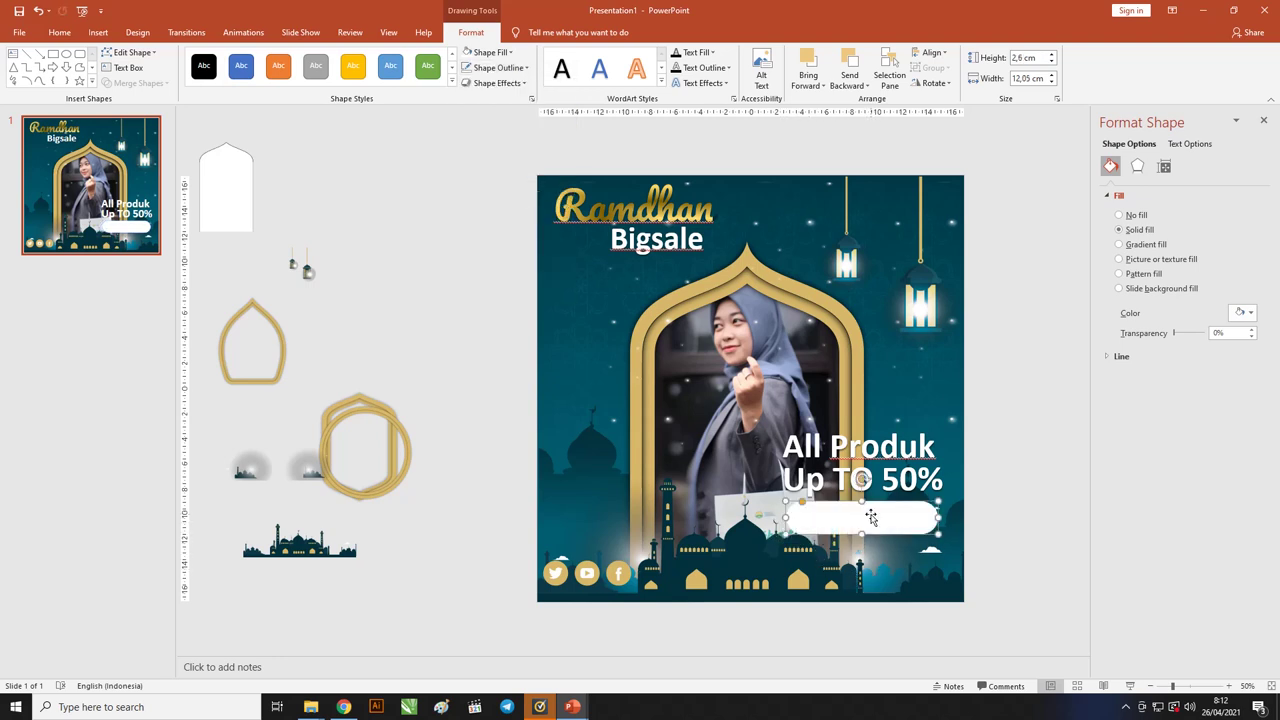
# Step: Type 'Beli Sekarang' as the label inside the white button and select it
pyautogui.rightClick(879, 511)
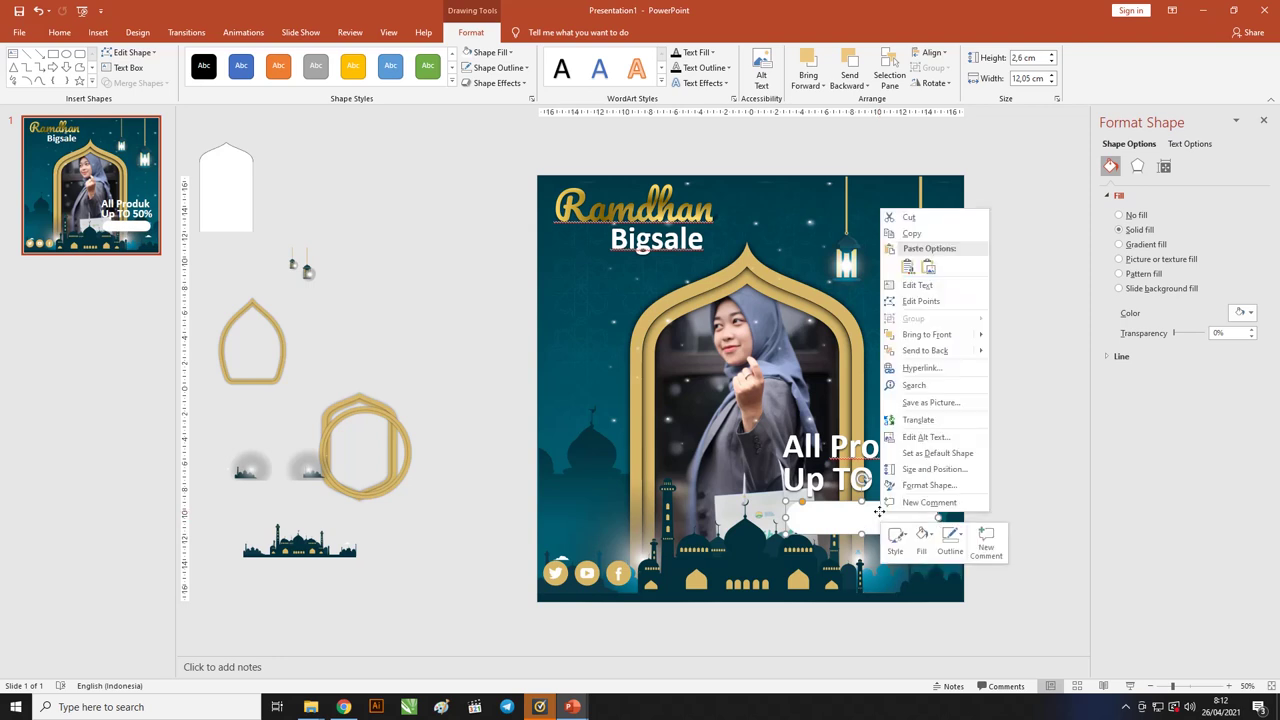
pyautogui.click(912, 287)
pyautogui.hotkey('alt', 'shift')
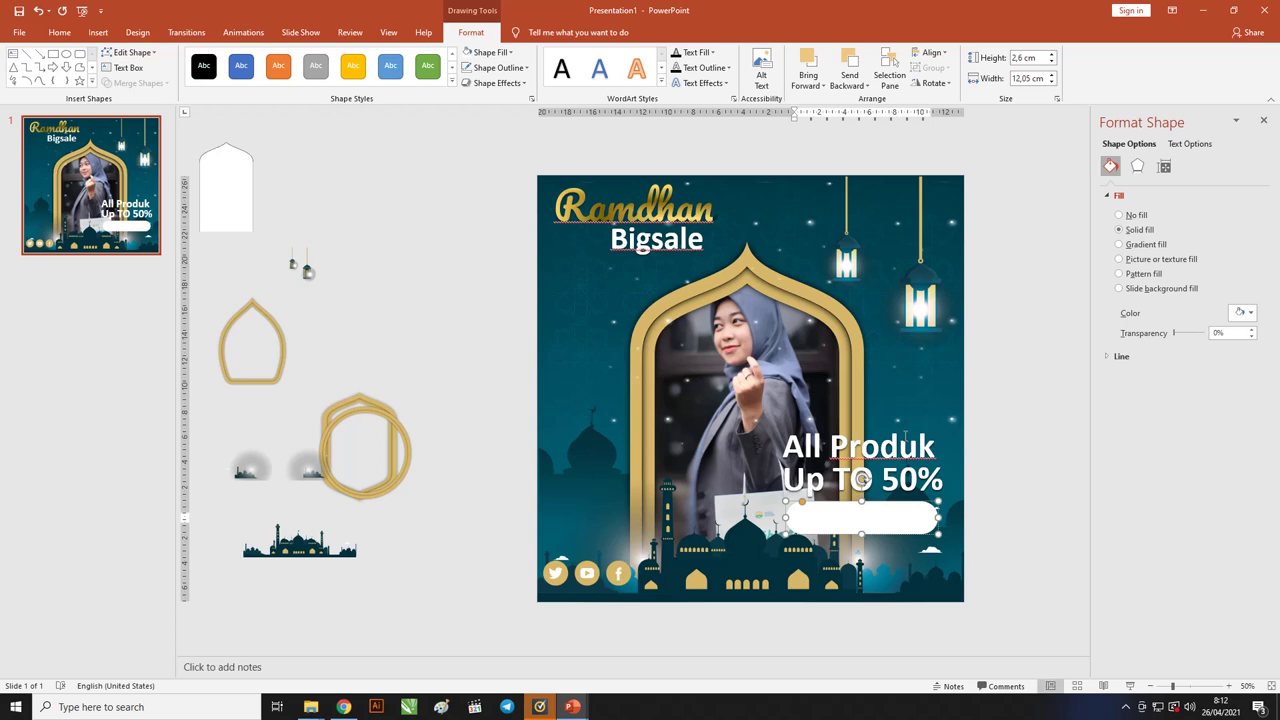
pyautogui.hotkey('ctrl', 'a')
# Step: Make the label dark, size 40 and bold, fixing the typo 'Belim' to 'Beli'
pyautogui.click(59, 32)
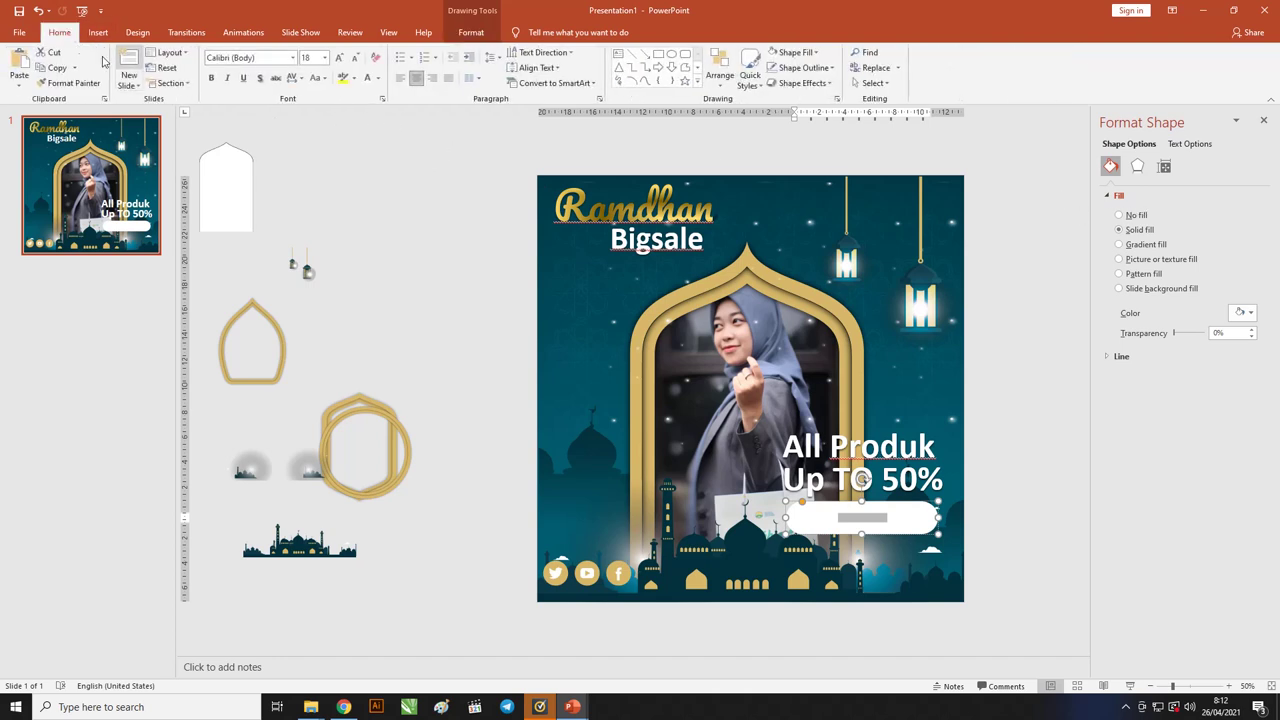
pyautogui.click(377, 78)
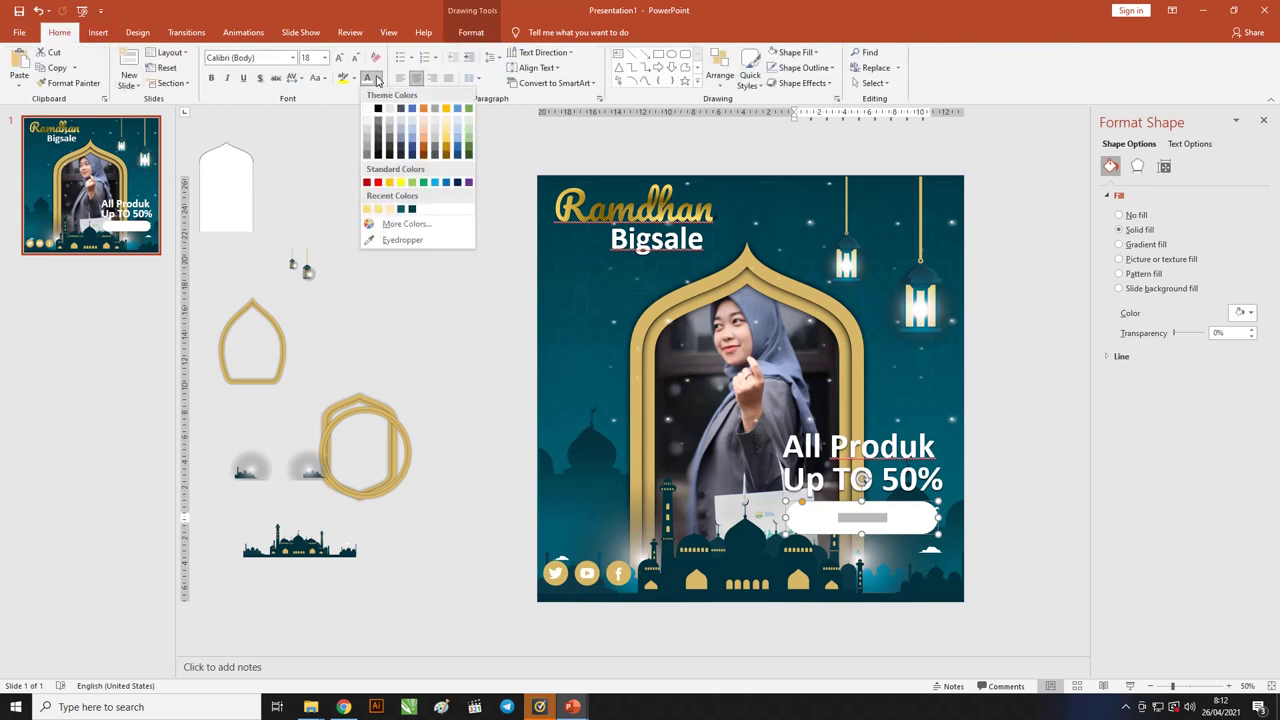
pyautogui.click(413, 207)
pyautogui.hotkey('ctrl', 'shift', '.')
pyautogui.hotkey('ctrl', 'shift', '.')
pyautogui.hotkey('ctrl', 'shift', '.')
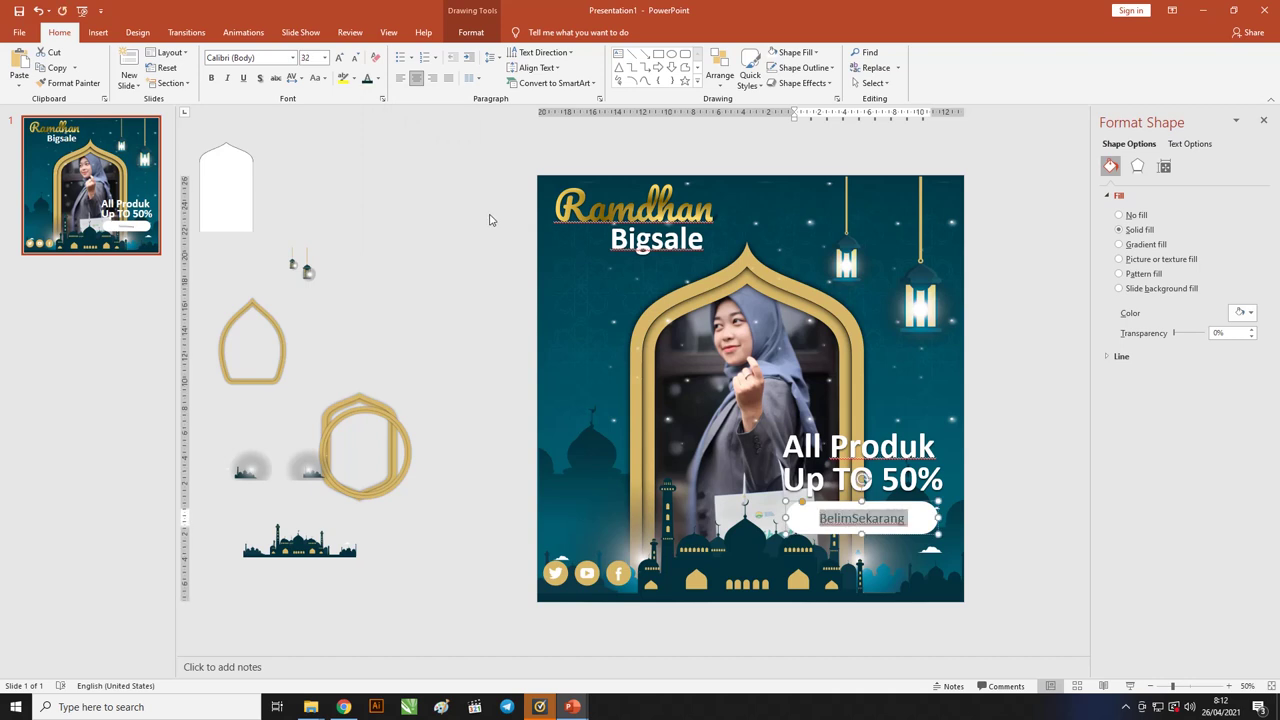
pyautogui.hotkey('ctrl', 'shift', '.')
pyautogui.hotkey('ctrl', 'shift', '.')
pyautogui.hotkey('ctrl', 'b')
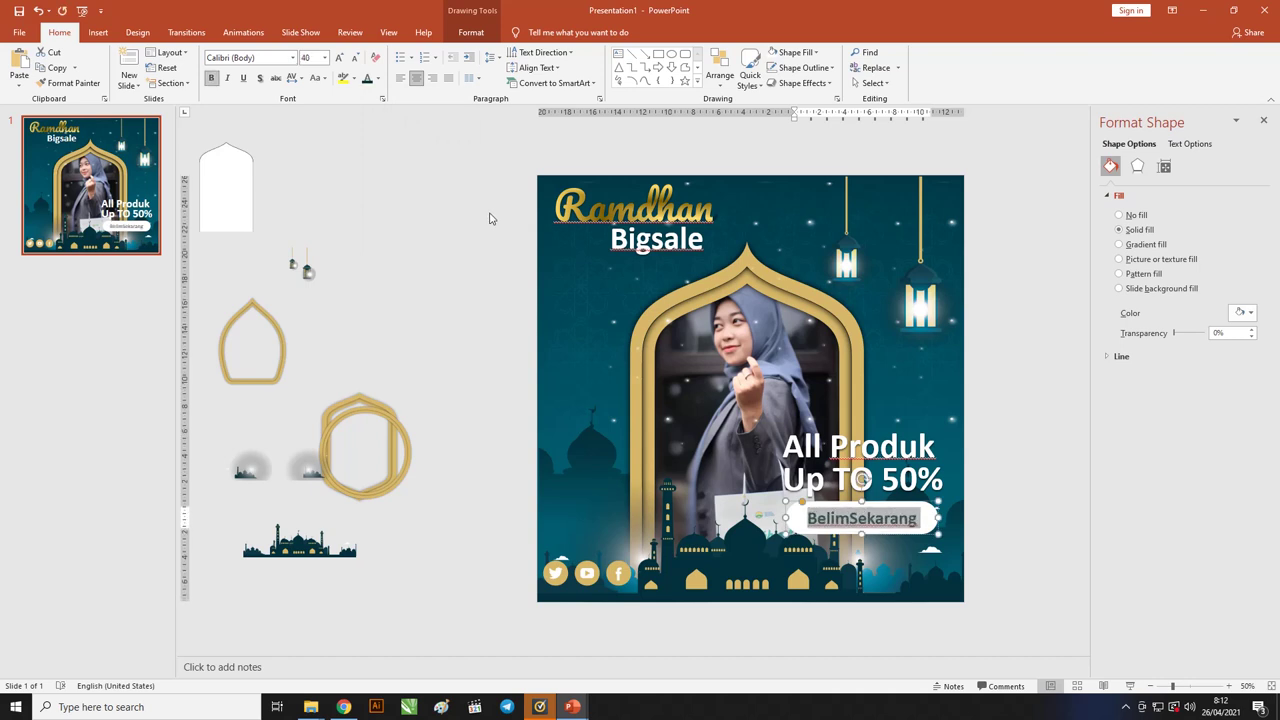
pyautogui.click(848, 522)
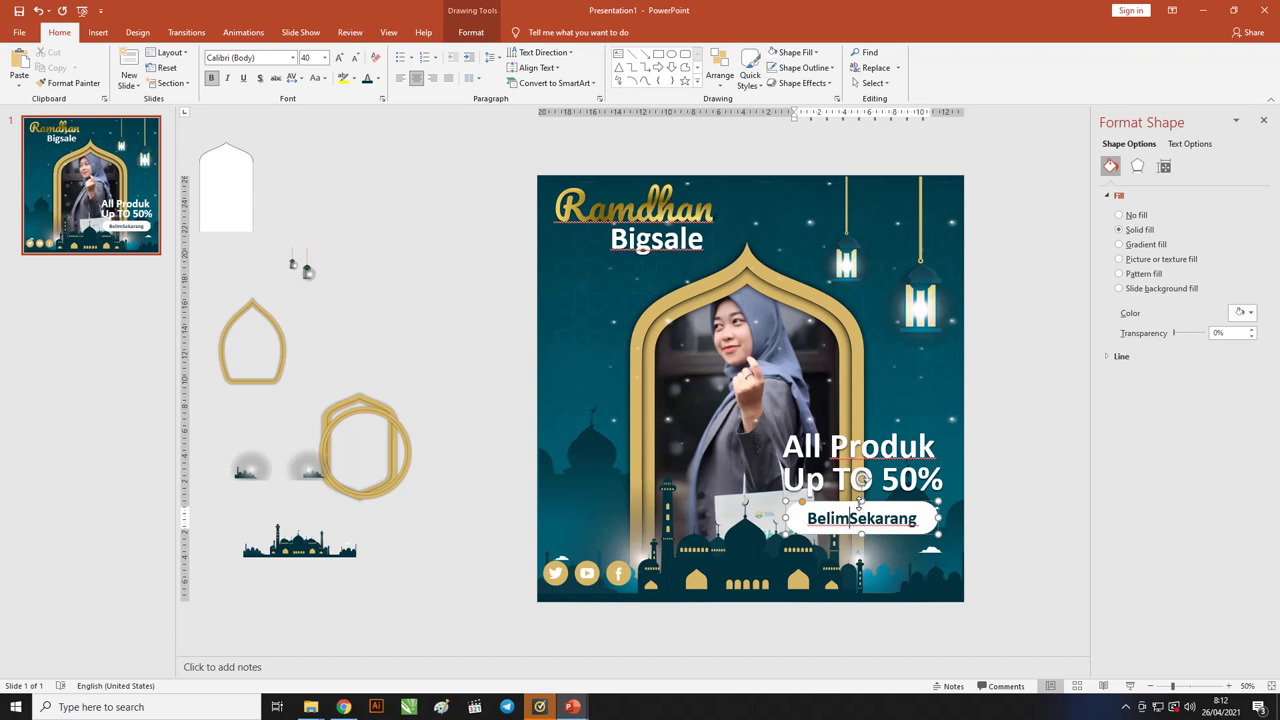
pyautogui.press('BackSpace')
# Step: Move the gold circle off to the right and drag the gold arch frame aside
pyautogui.click(471, 329)
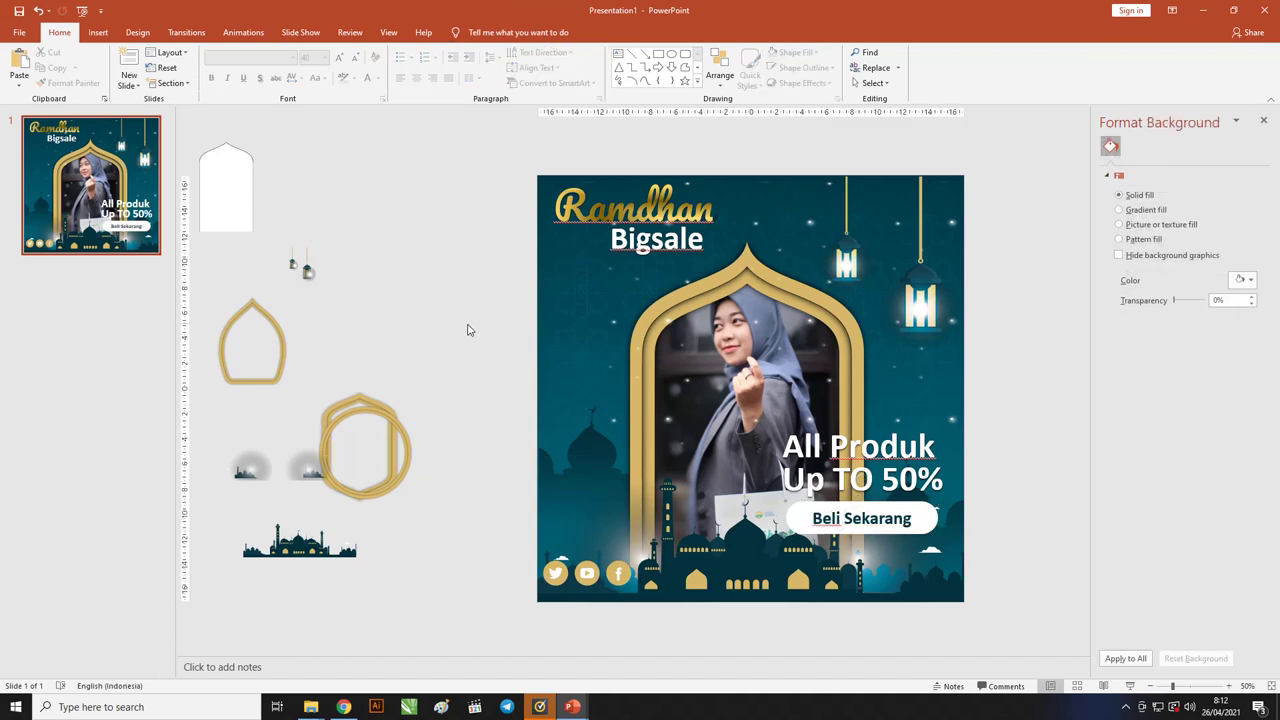
pyautogui.scroll(-2, 455, 335)
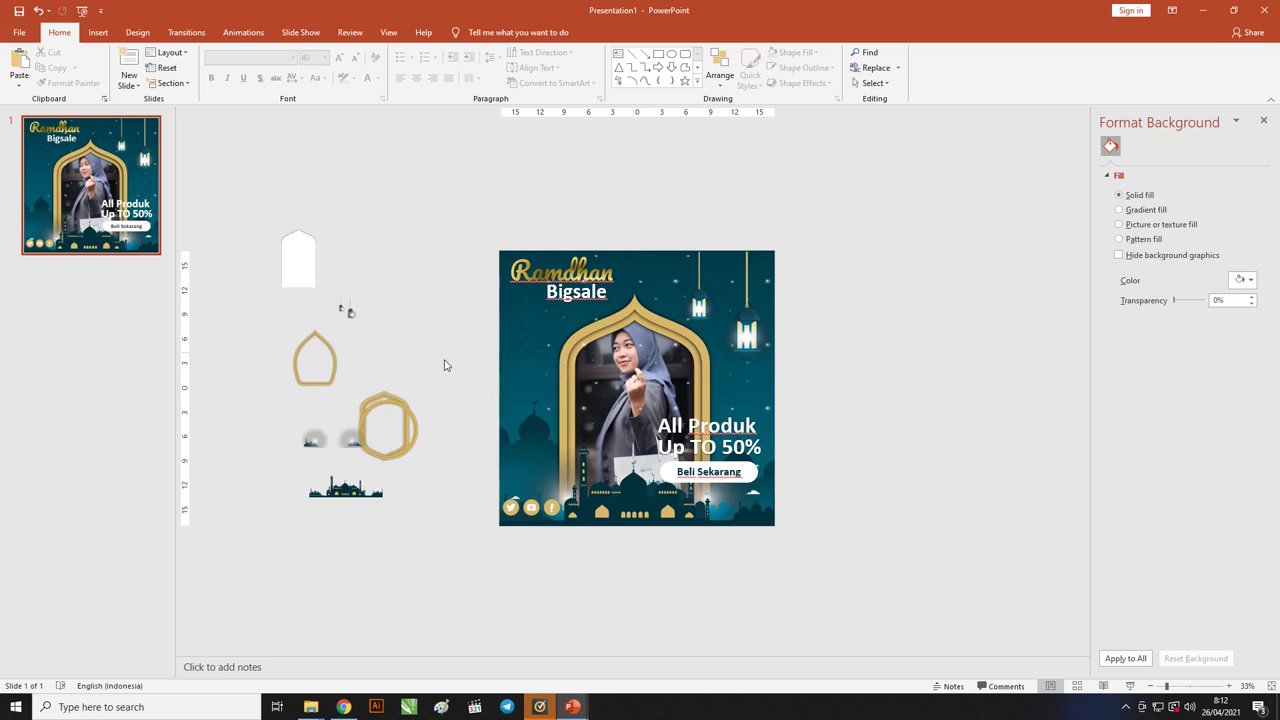
pyautogui.moveTo(400, 408); pyautogui.dragTo(926, 362)
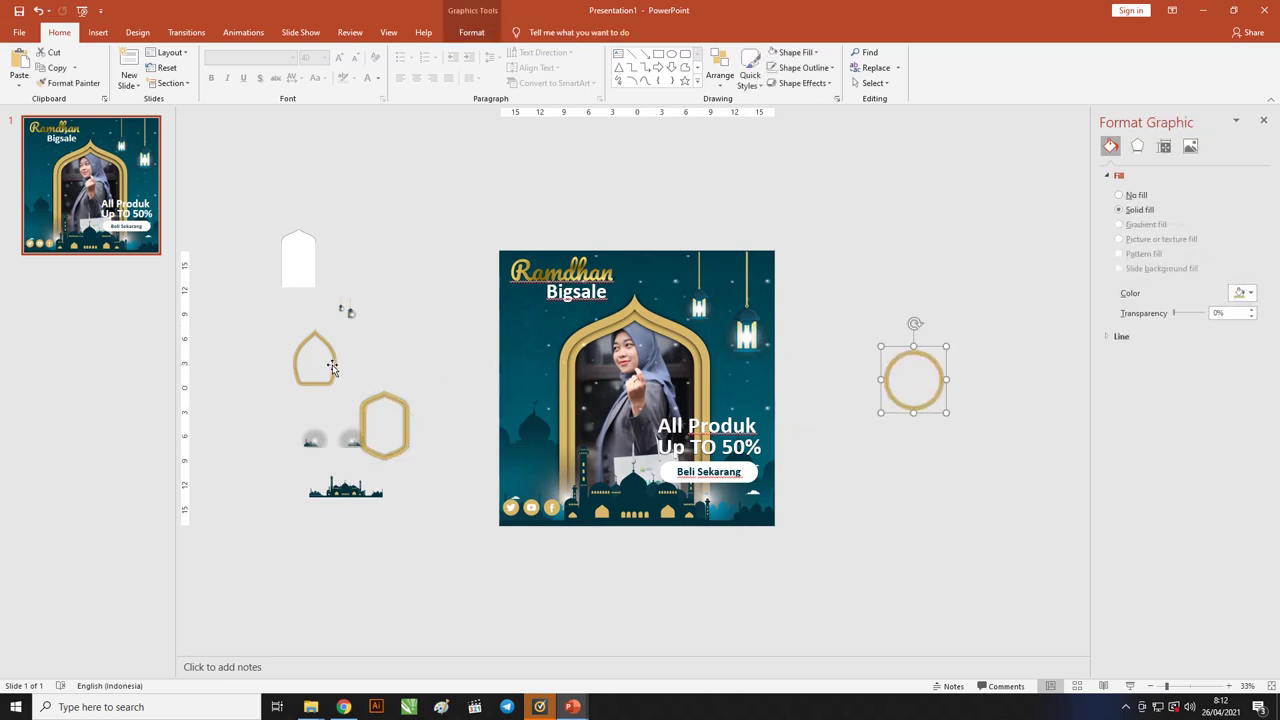
pyautogui.moveTo(333, 368); pyautogui.dragTo(439, 340)
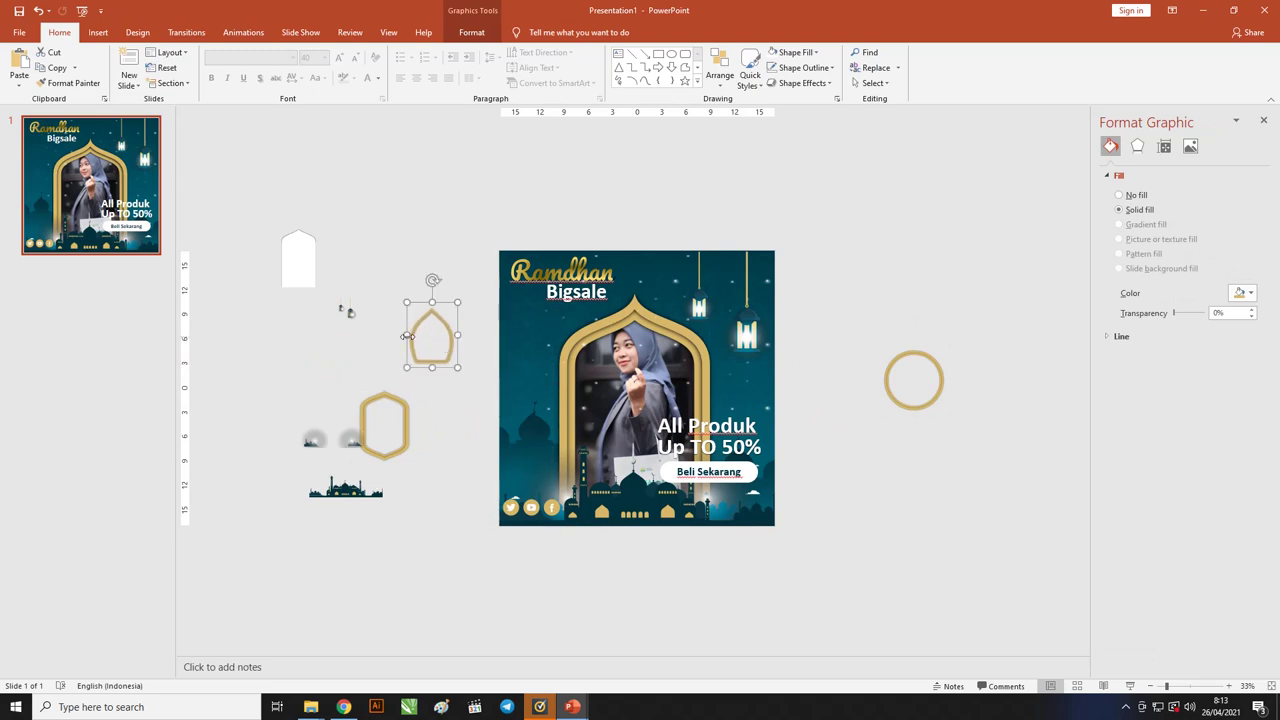
# Step: Nudge the gold arch onto the grey work area and zoom in to 100% around it
pyautogui.keyDown('ctrl'); pyautogui.scroll(4, 421, 346); pyautogui.keyUp('ctrl')
pyautogui.keyDown('ctrl'); pyautogui.scroll(3, 423, 351); pyautogui.keyUp('ctrl')
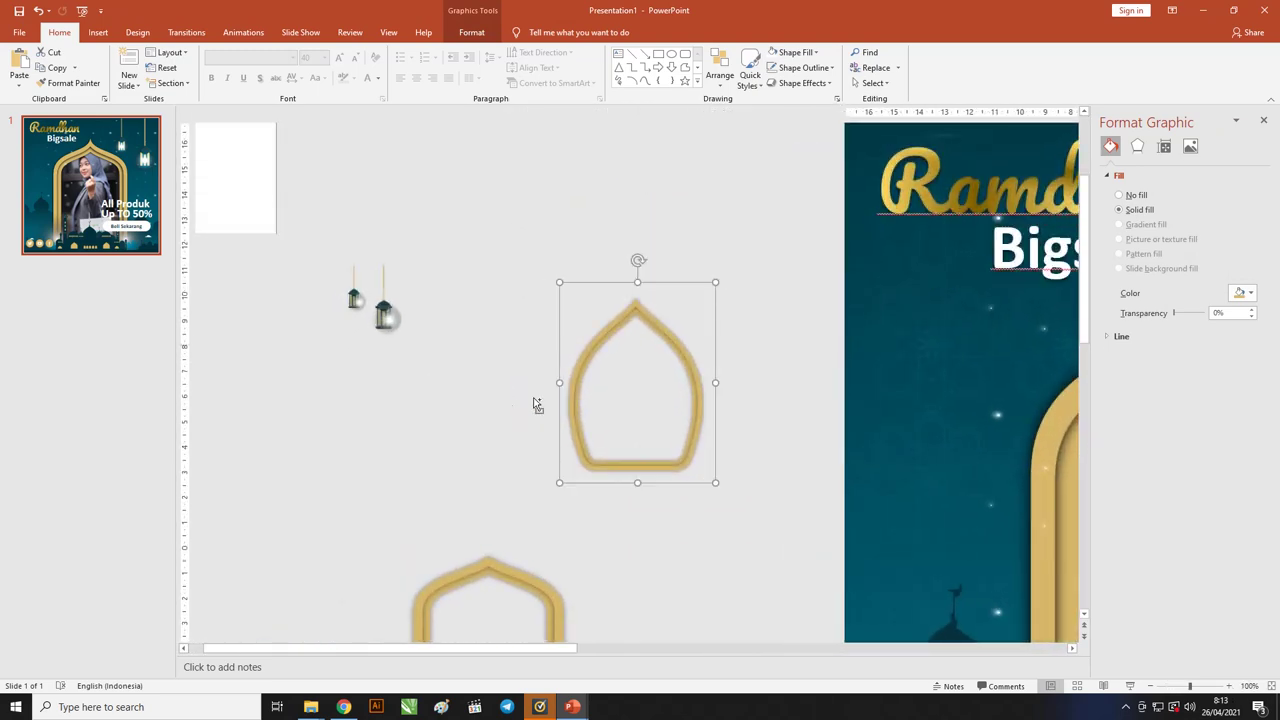
pyautogui.moveTo(600, 357)
pyautogui.mouseDown()
pyautogui.moveTo(563, 308)
pyautogui.moveTo(971, 291)
pyautogui.moveTo(528, 294)
pyautogui.mouseUp()
pyautogui.keyDown('ctrl'); pyautogui.scroll(2, 588, 331); pyautogui.keyUp('ctrl')
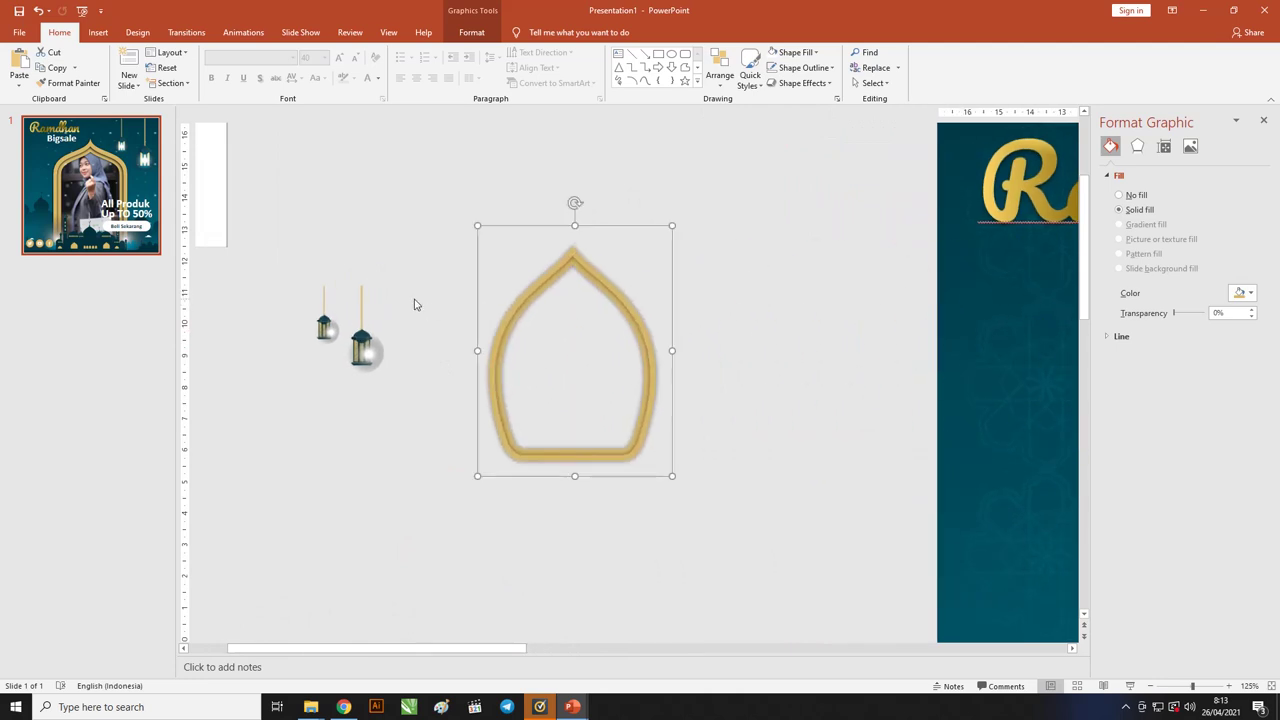
pyautogui.keyDown('ctrl'); pyautogui.scroll(-2, 414, 300); pyautogui.keyUp('ctrl')
pyautogui.keyDown('ctrl'); pyautogui.scroll(-2, 473, 338); pyautogui.keyUp('ctrl')
pyautogui.keyDown('ctrl'); pyautogui.scroll(1, 511, 346); pyautogui.keyUp('ctrl')
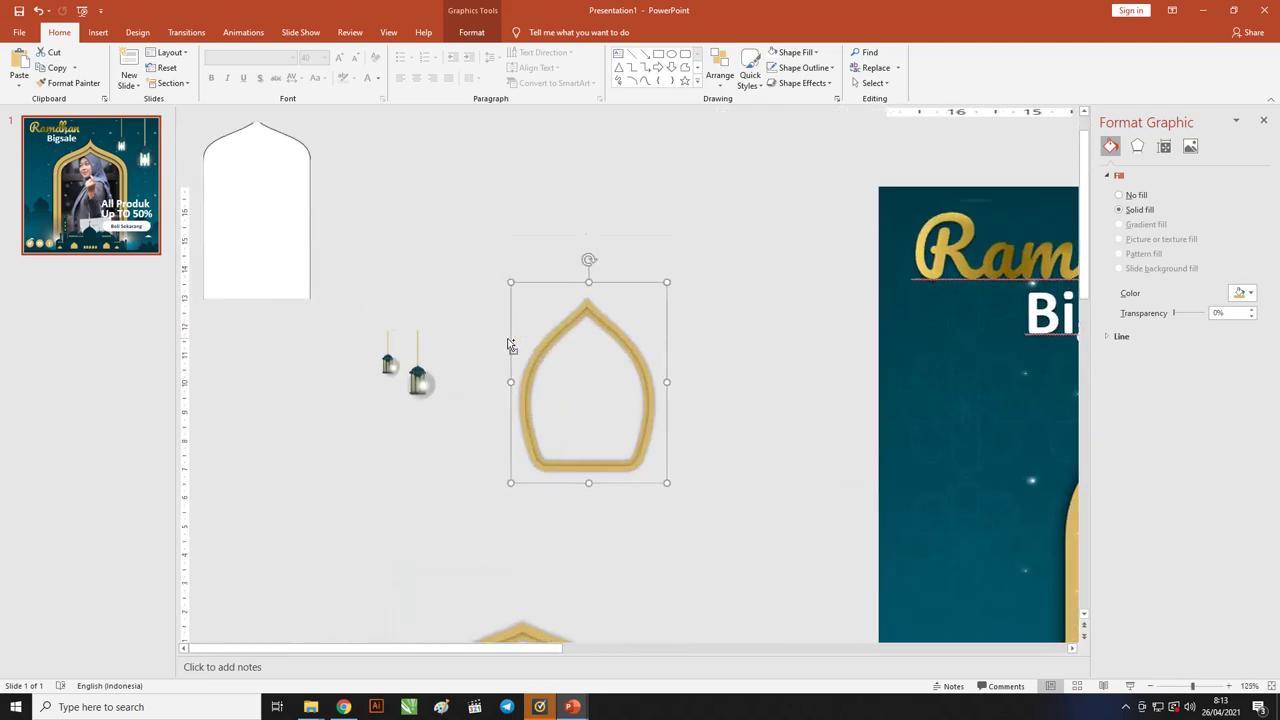
pyautogui.keyDown('ctrl'); pyautogui.scroll(2, 617, 374); pyautogui.keyUp('ctrl')
pyautogui.keyDown('ctrl'); pyautogui.scroll(-3, 573, 362); pyautogui.keyUp('ctrl')
pyautogui.keyDown('ctrl'); pyautogui.scroll(-2, 570, 355); pyautogui.keyUp('ctrl')
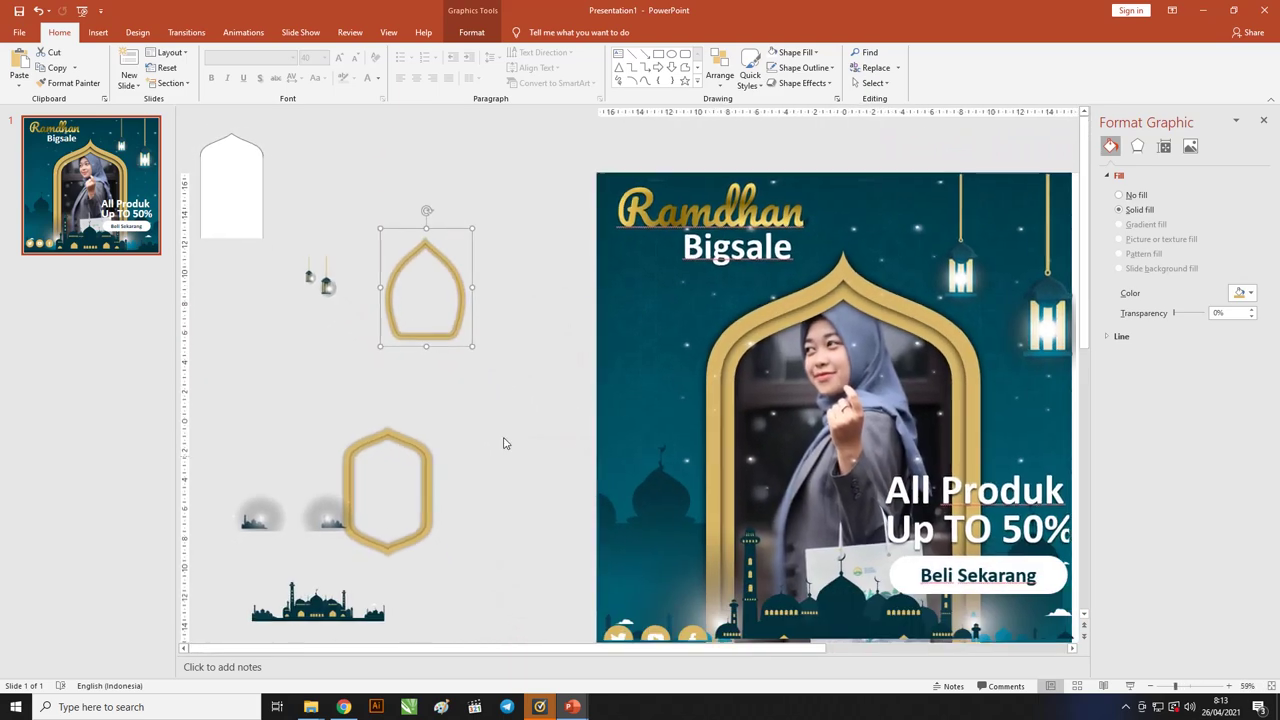
pyautogui.keyDown('ctrl'); pyautogui.scroll(2, 444, 269); pyautogui.keyUp('ctrl')
pyautogui.keyDown('ctrl'); pyautogui.scroll(2, 444, 269); pyautogui.keyUp('ctrl')
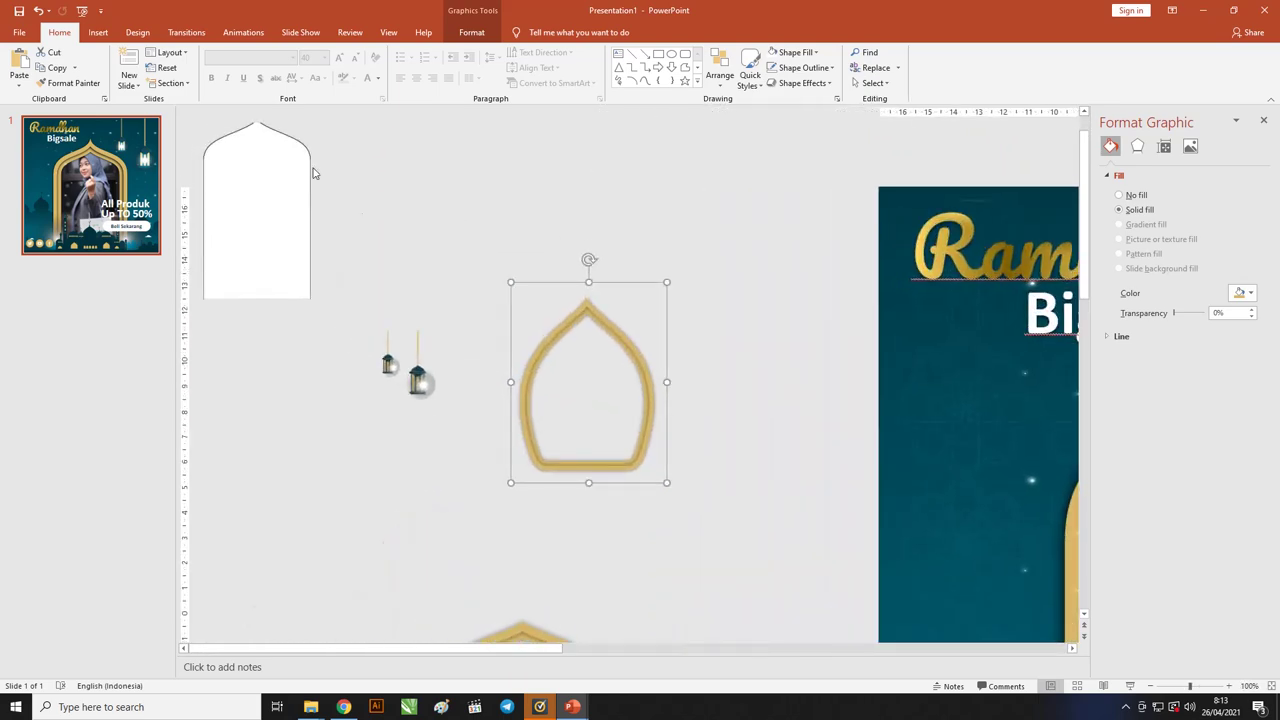
# Step: Draw an oval over the gold arch frame and centre it inside the arch
pyautogui.click(97, 33)
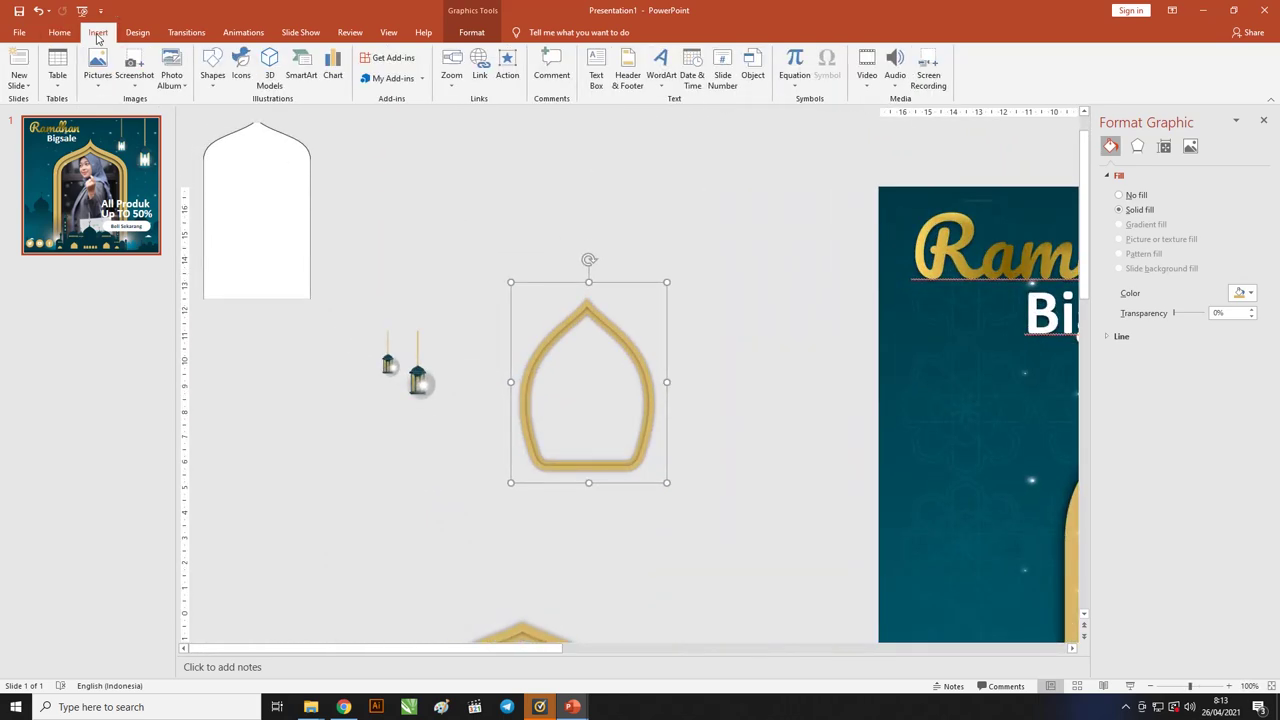
pyautogui.click(213, 88)
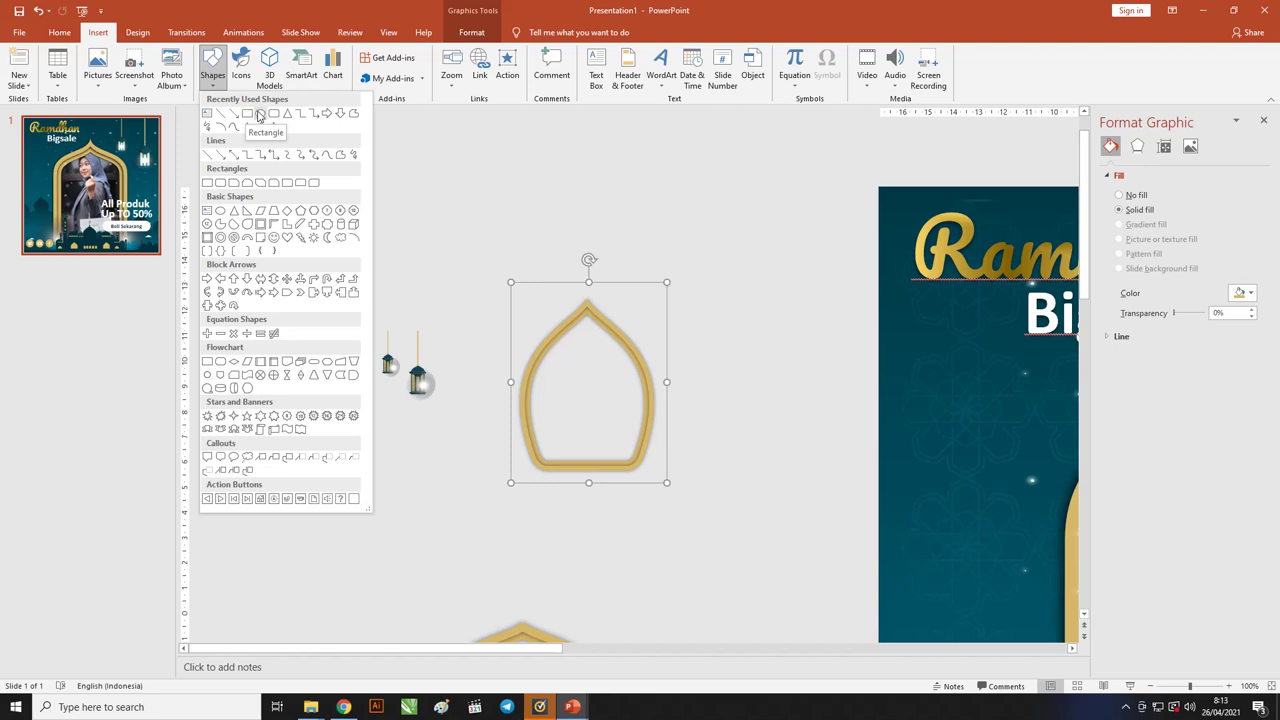
pyautogui.click(260, 114)
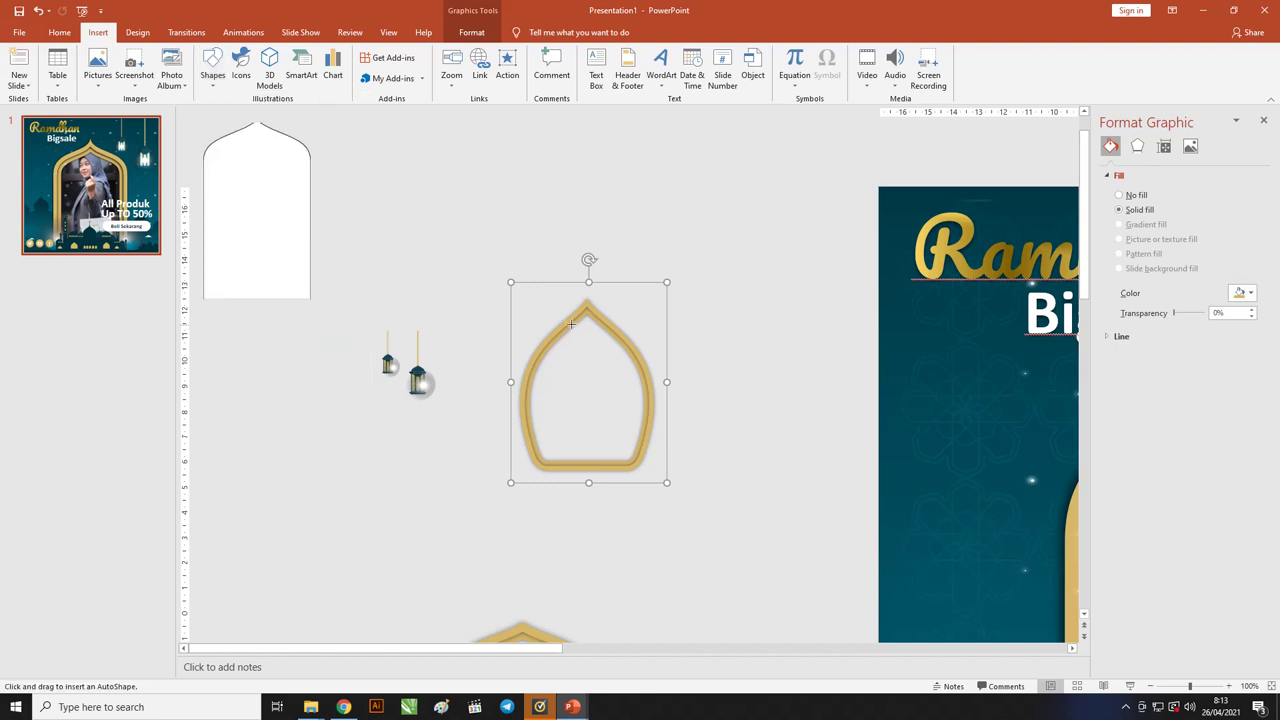
pyautogui.moveTo(560, 318); pyautogui.dragTo(654, 474)
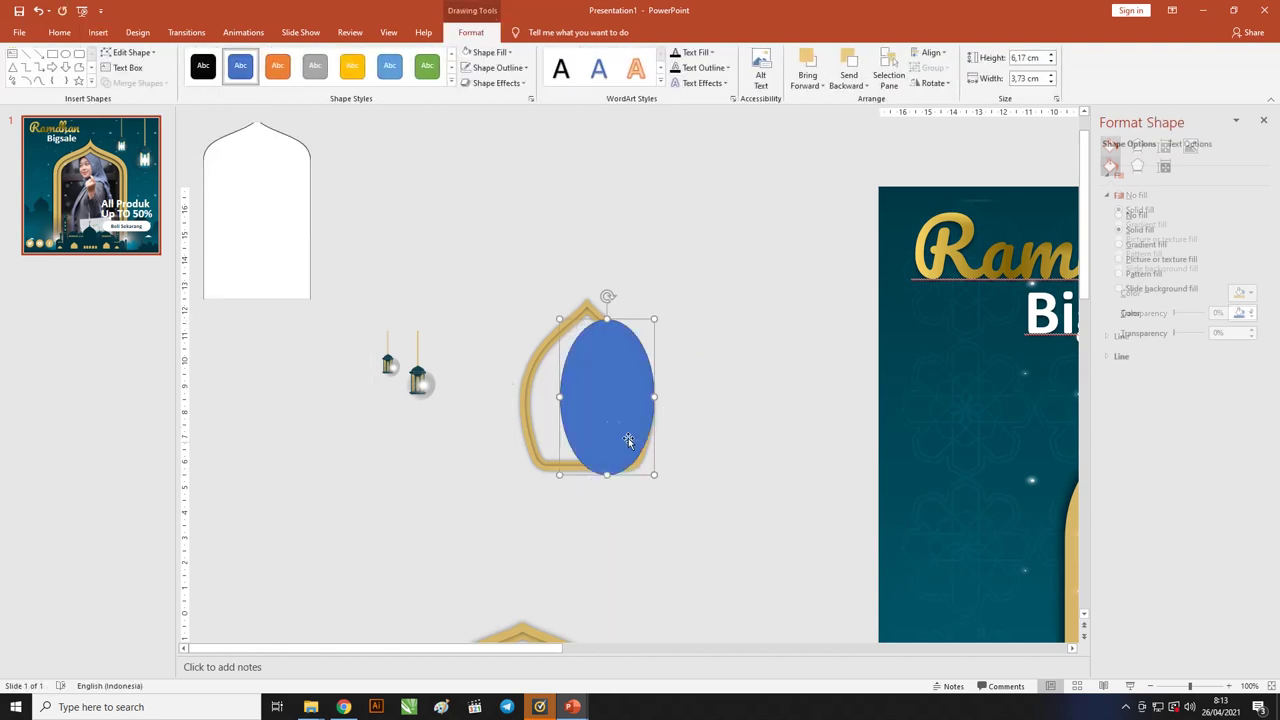
pyautogui.moveTo(615, 375)
pyautogui.mouseDown()
pyautogui.moveTo(594, 369)
pyautogui.moveTo(663, 391)
pyautogui.mouseUp()
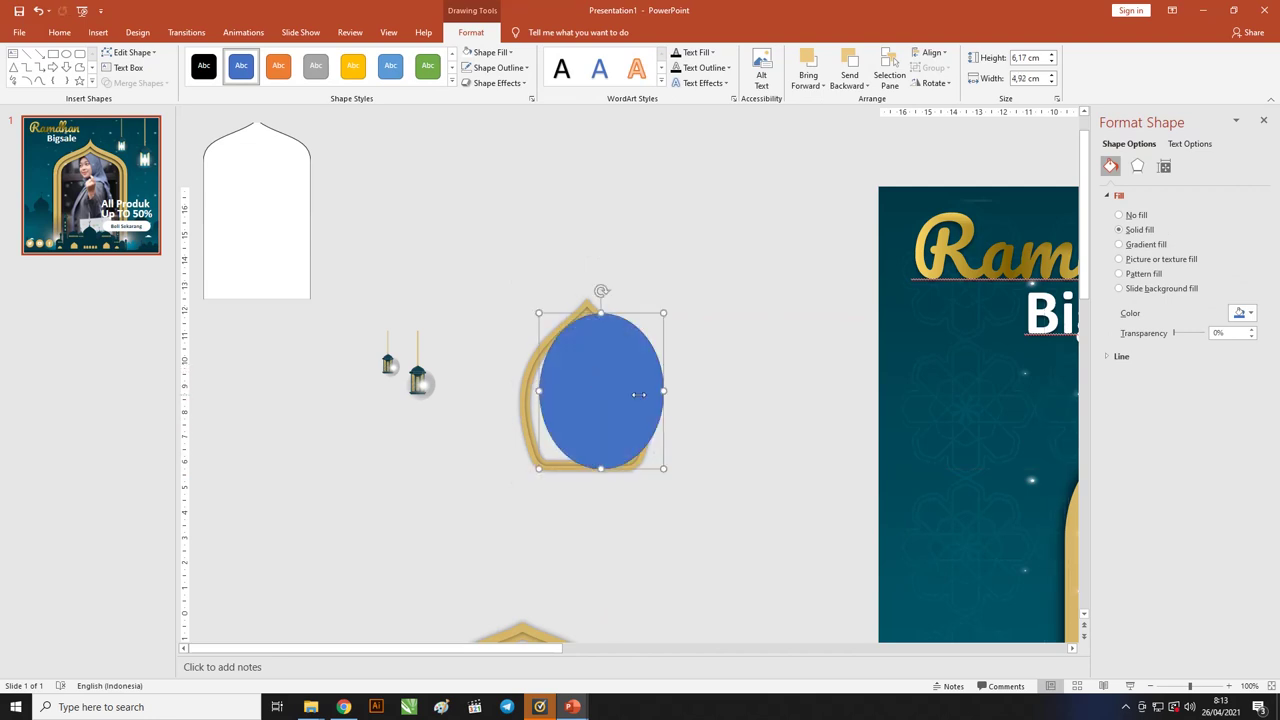
pyautogui.moveTo(589, 375); pyautogui.dragTo(576, 374)
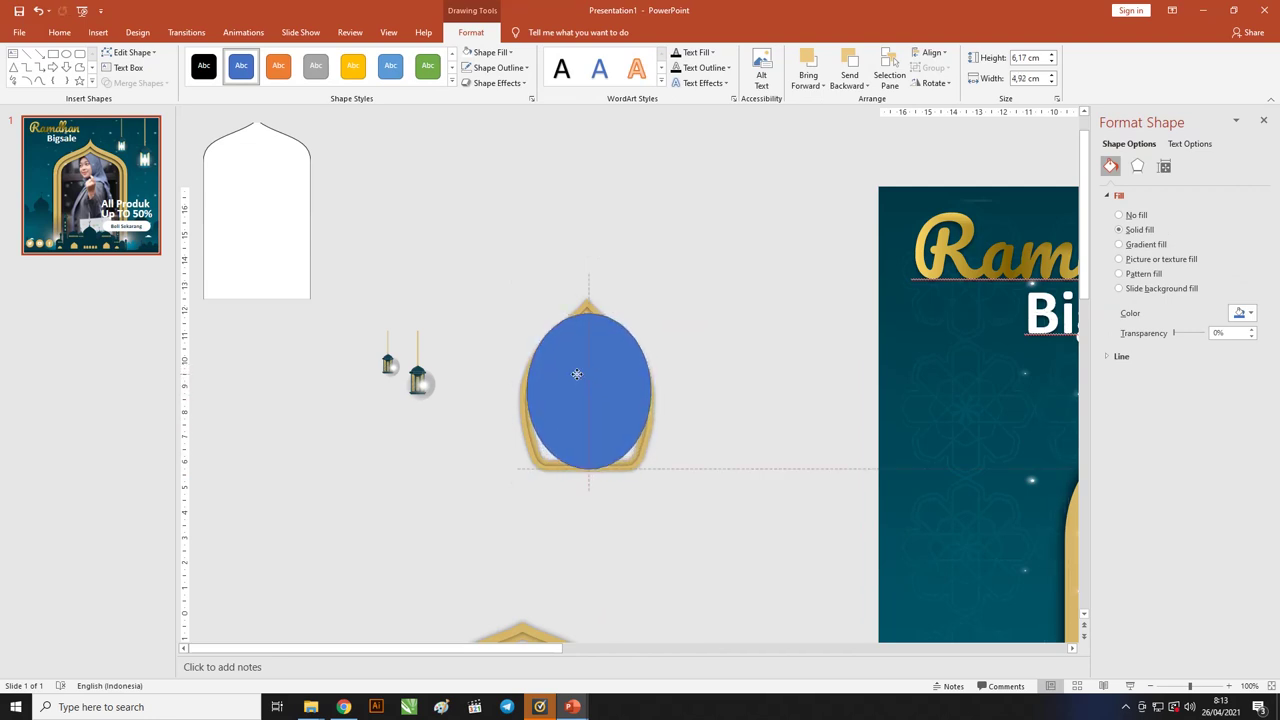
# Step: Fill the oval with white and remove its outline
pyautogui.click(509, 52)
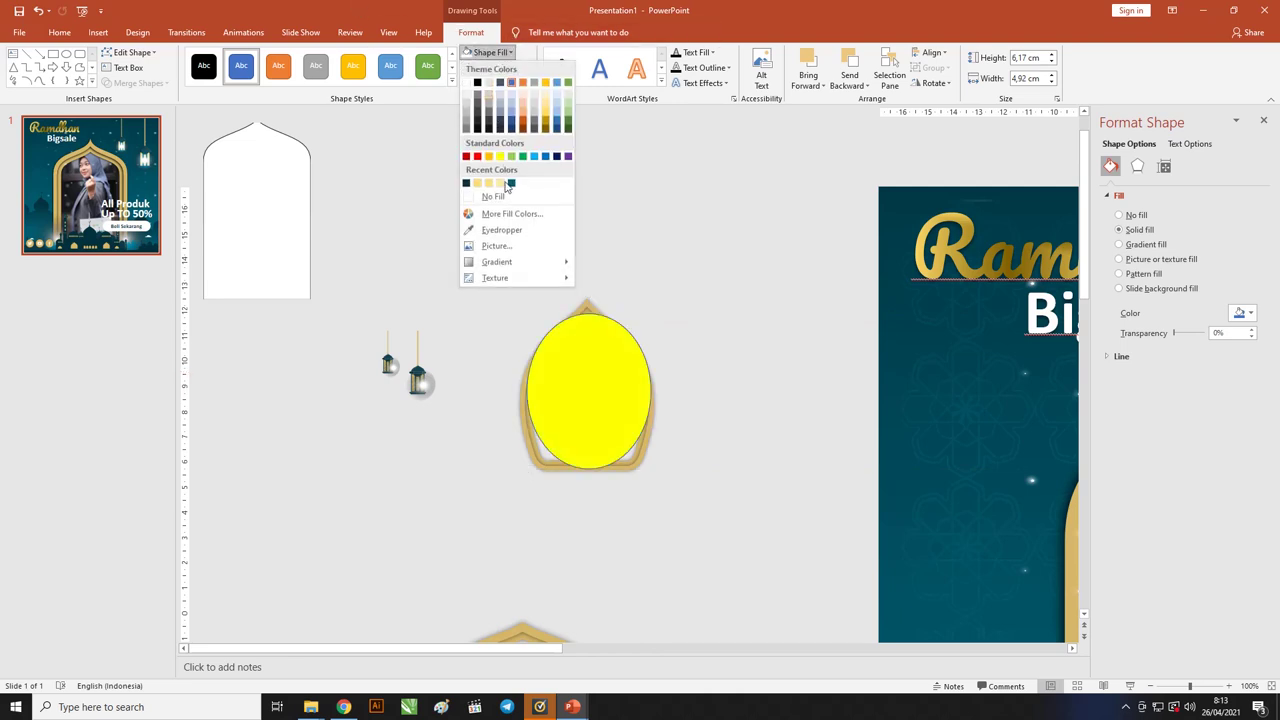
pyautogui.click(466, 83)
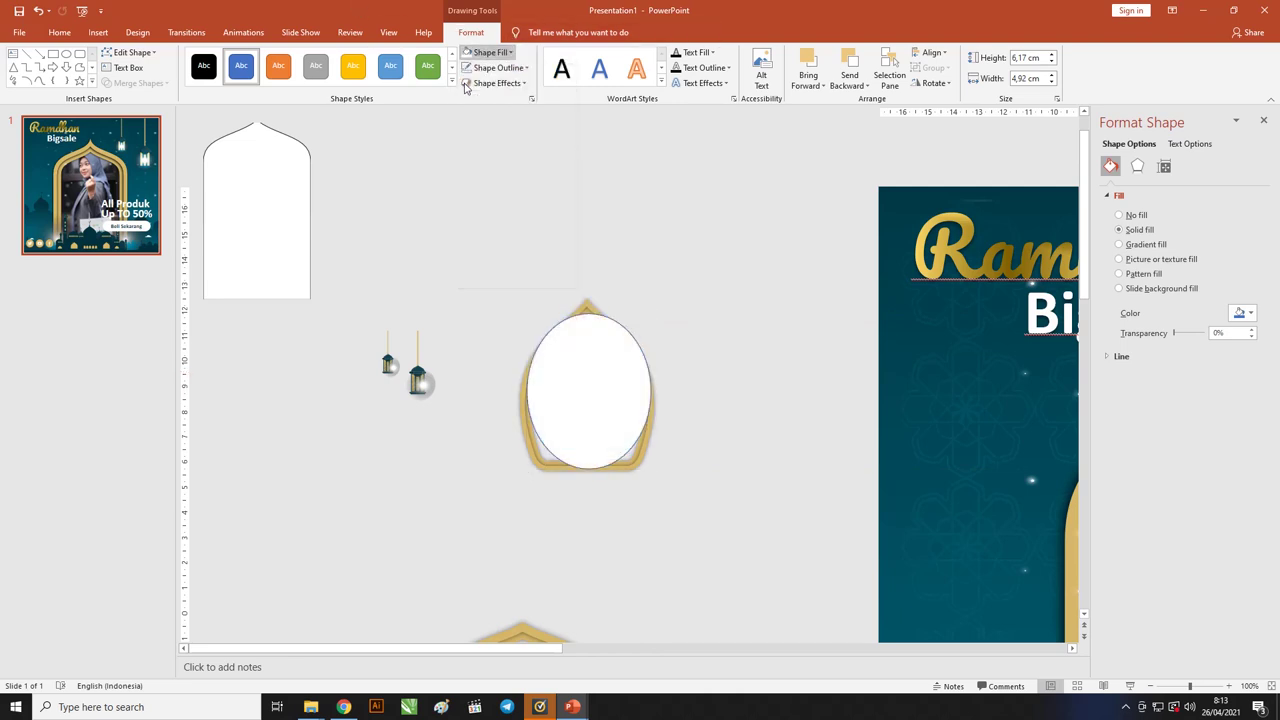
pyautogui.click(492, 67)
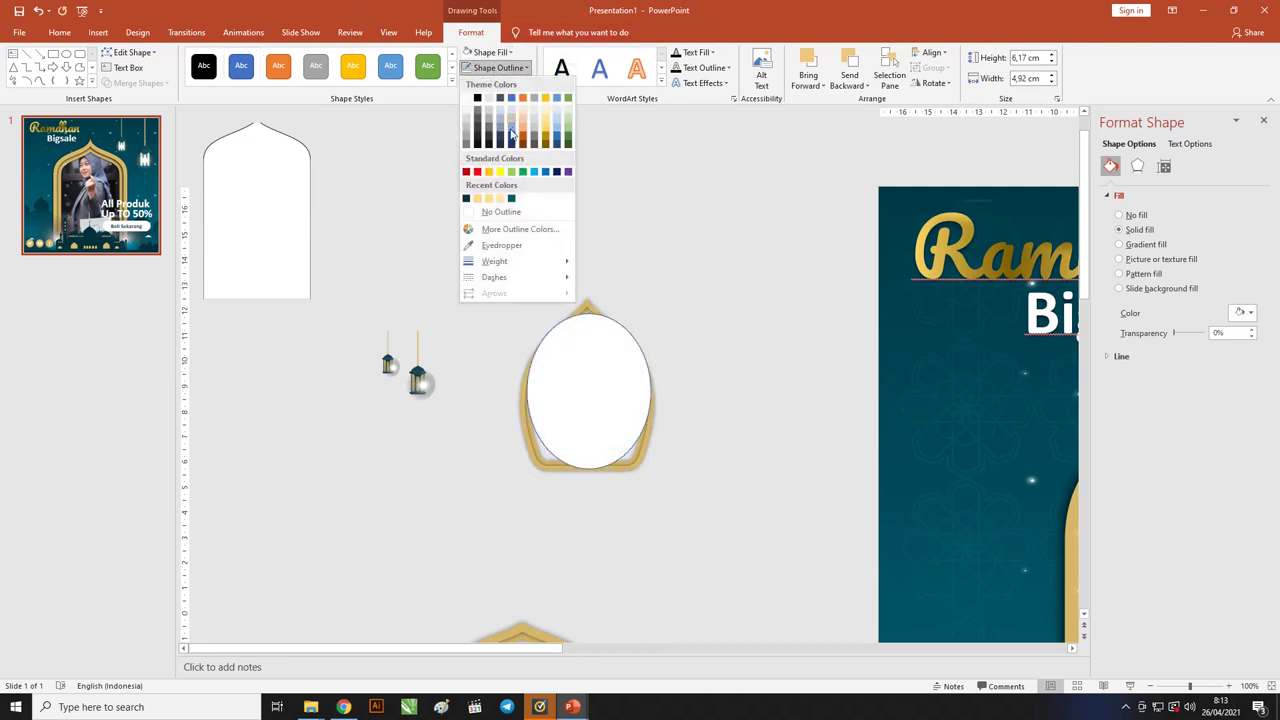
pyautogui.click(521, 213)
pyautogui.scroll(2, 666, 423)
# Step: Edit the oval's points, pulling its bottom point up to flatten the base
pyautogui.moveTo(643, 350); pyautogui.dragTo(643, 355)
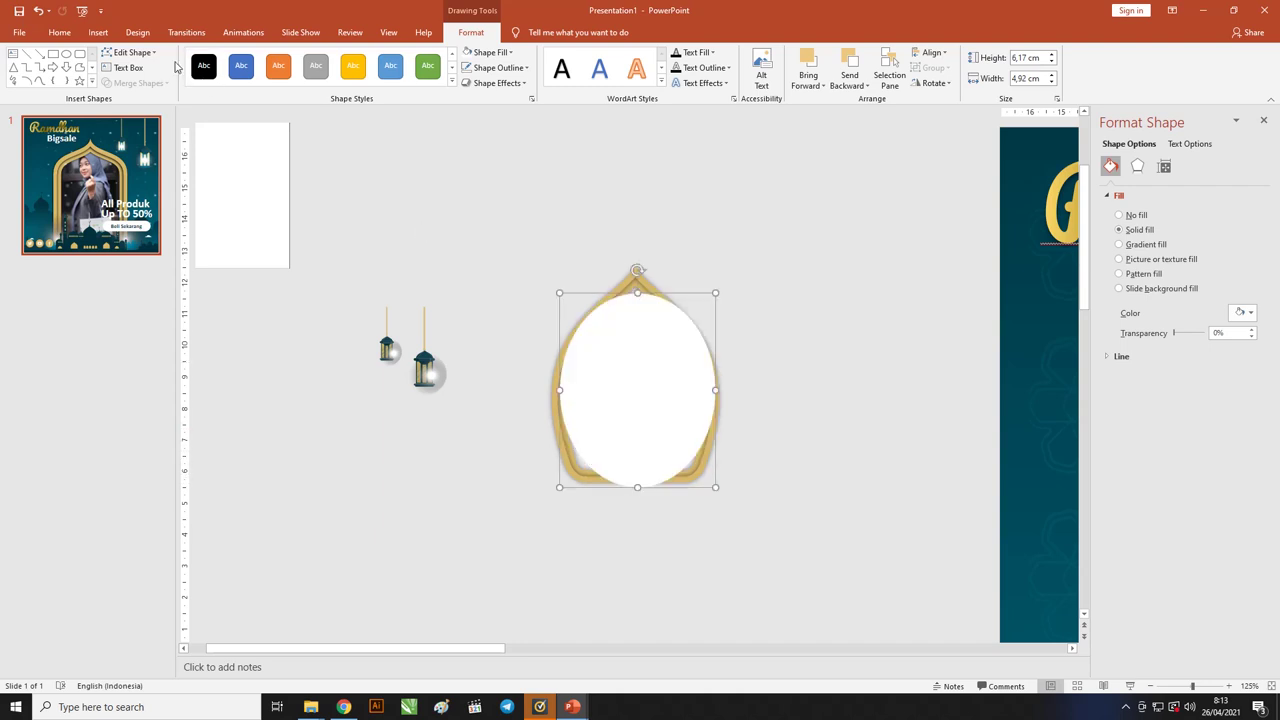
pyautogui.click(130, 52)
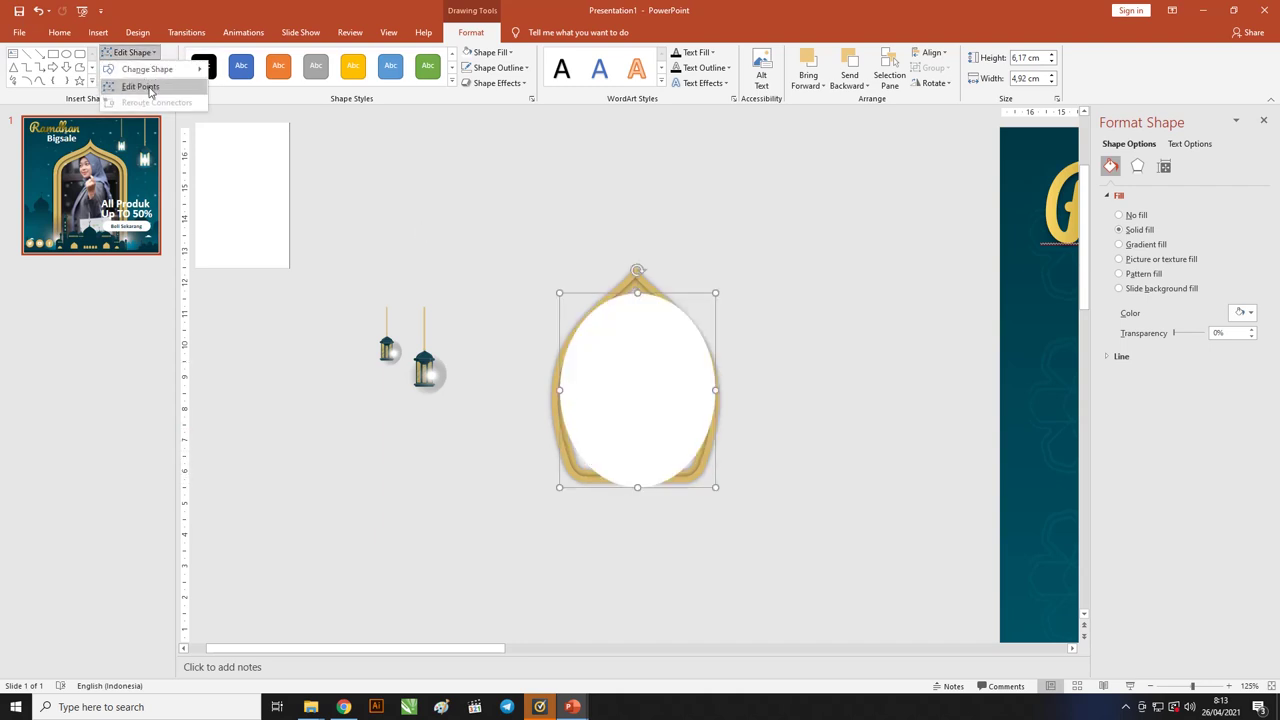
pyautogui.click(150, 88)
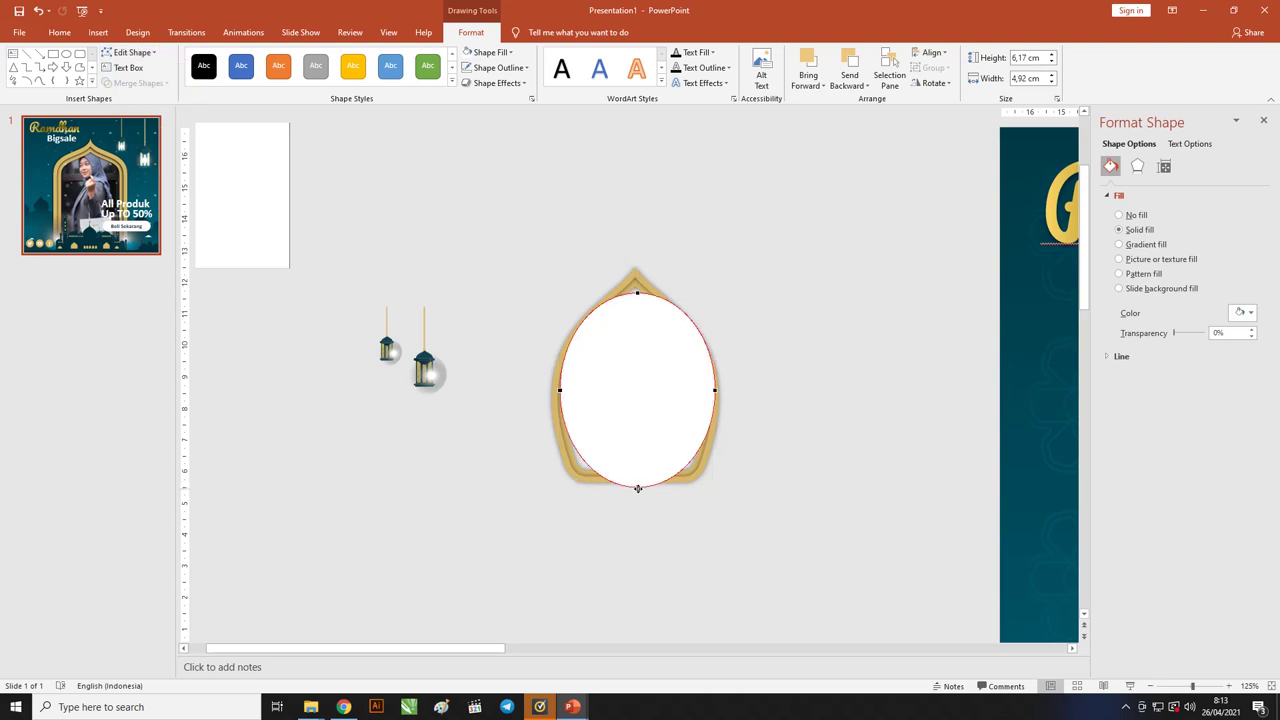
pyautogui.moveTo(637, 488)
pyautogui.mouseDown()
pyautogui.moveTo(637, 472)
pyautogui.moveTo(562, 472)
pyautogui.mouseUp()
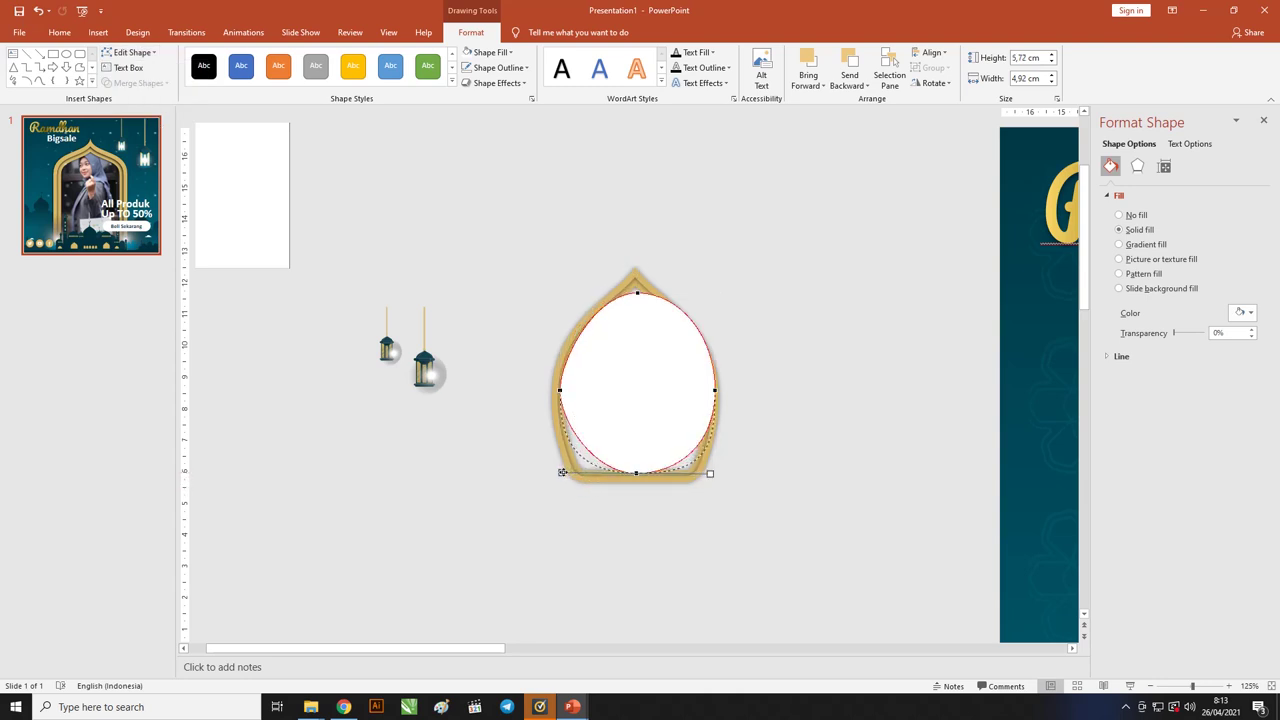
pyautogui.click(560, 390)
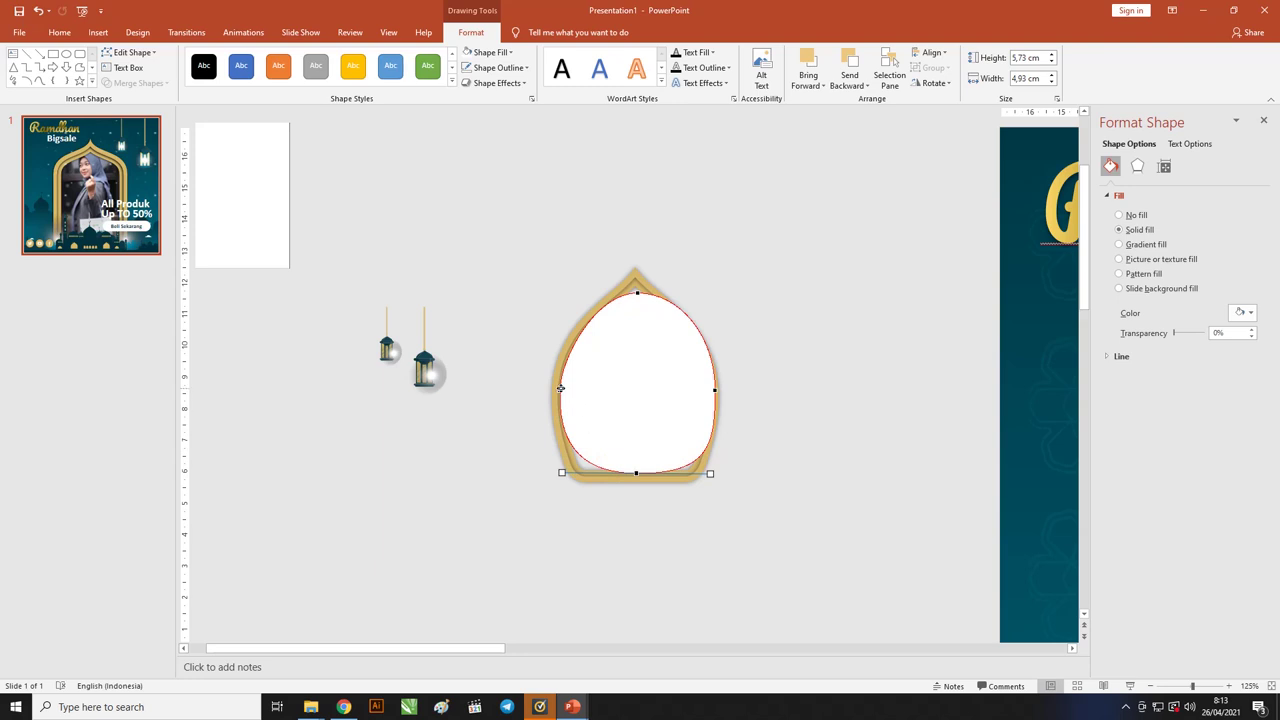
# Step: Add lower-left and lower-right corner points, pull them outward, and raise the top into a peak
pyautogui.rightClick(576, 452)
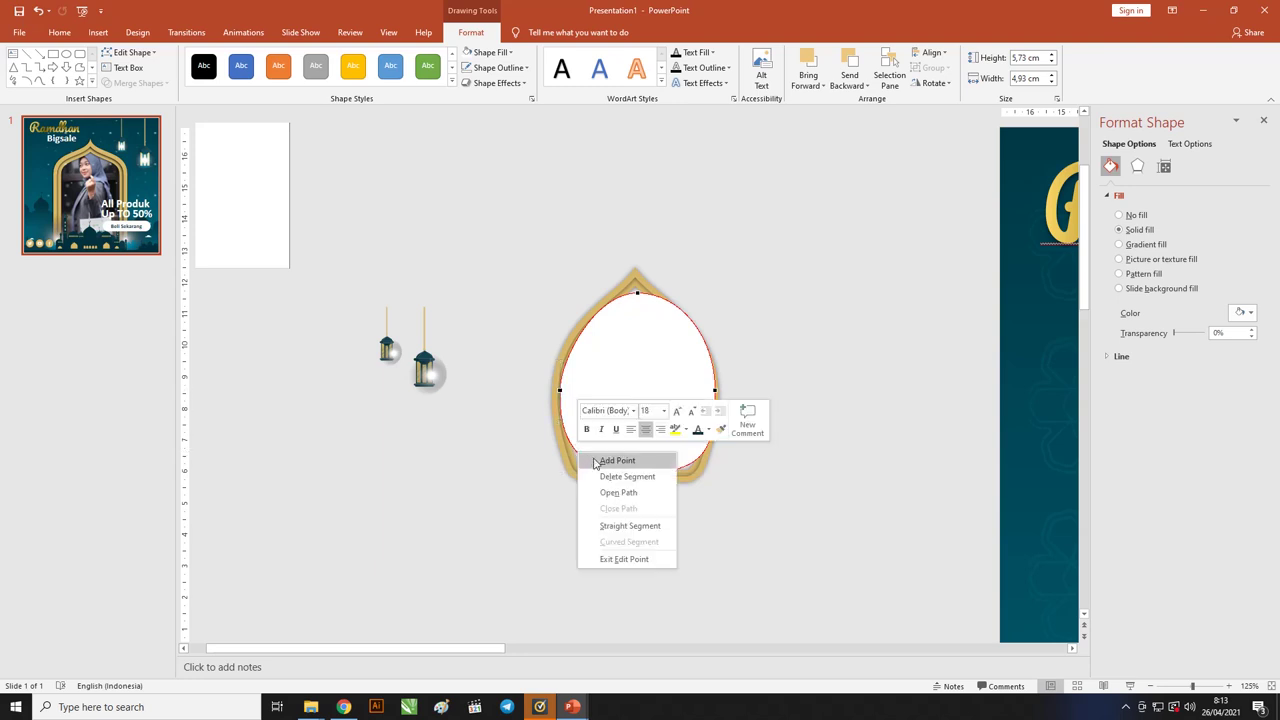
pyautogui.click(592, 459)
pyautogui.moveTo(577, 453); pyautogui.dragTo(577, 467)
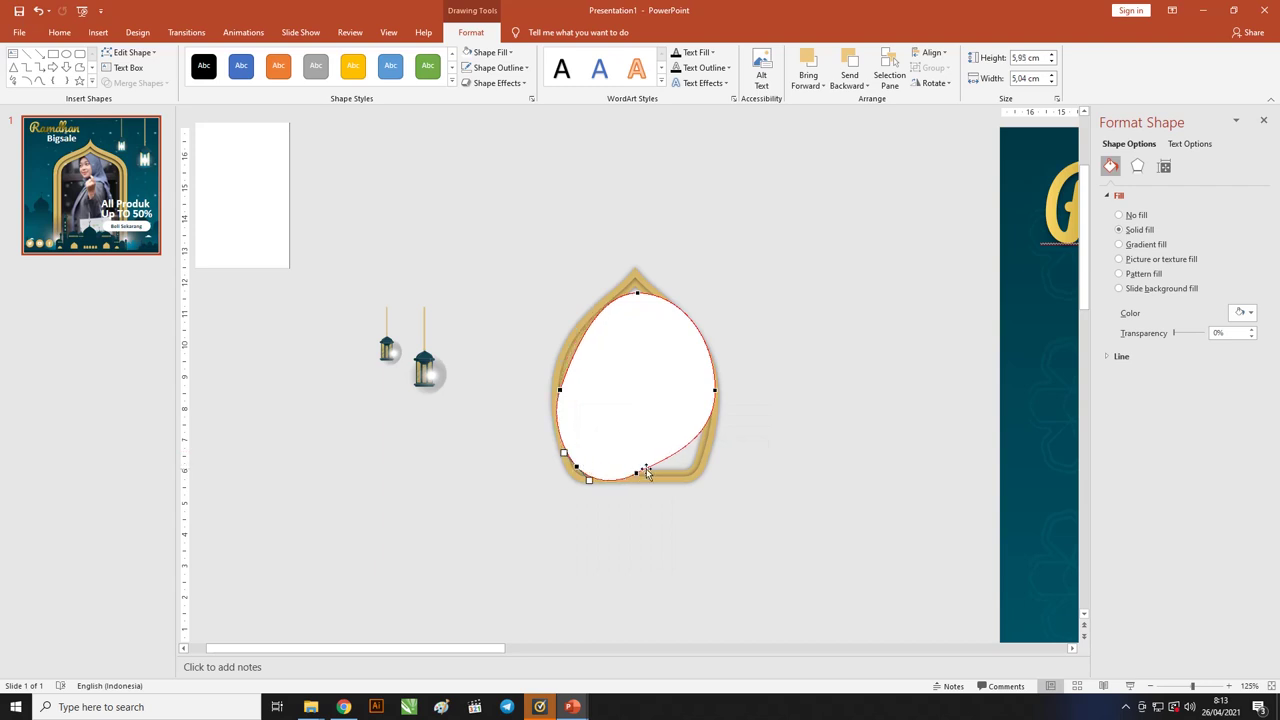
pyautogui.rightClick(680, 449)
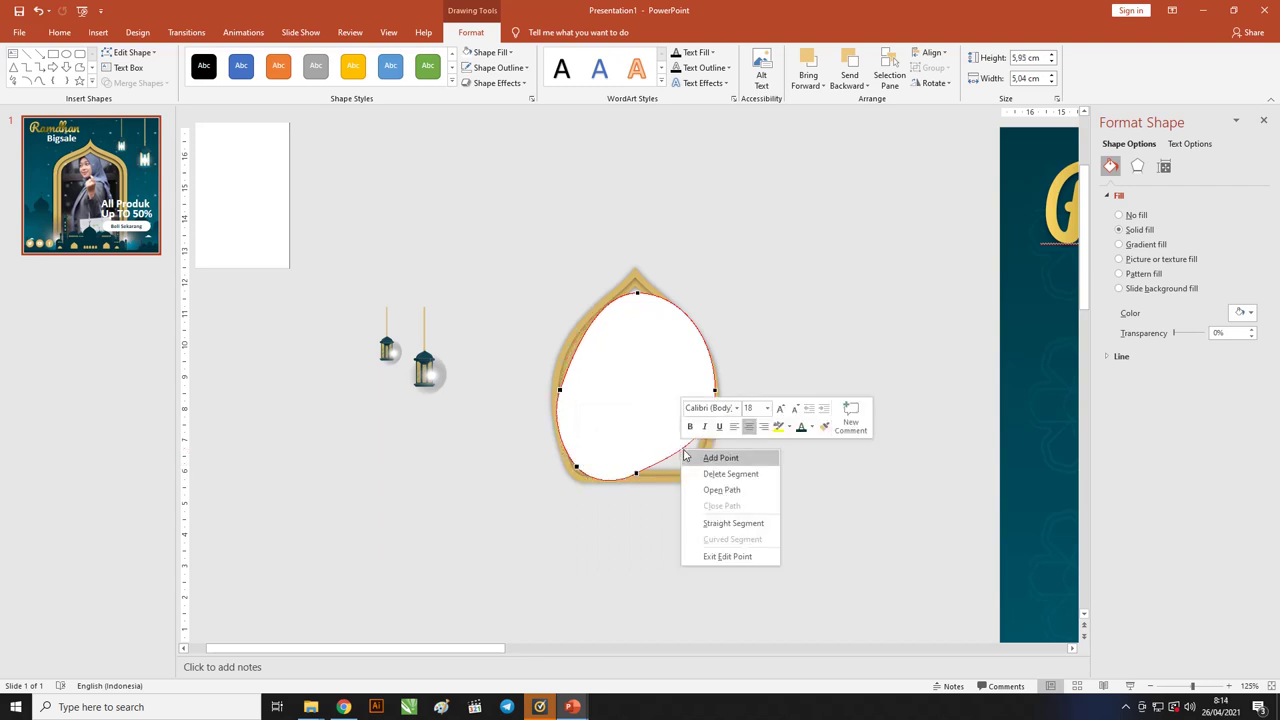
pyautogui.click(700, 456)
pyautogui.moveTo(666, 462); pyautogui.dragTo(695, 467)
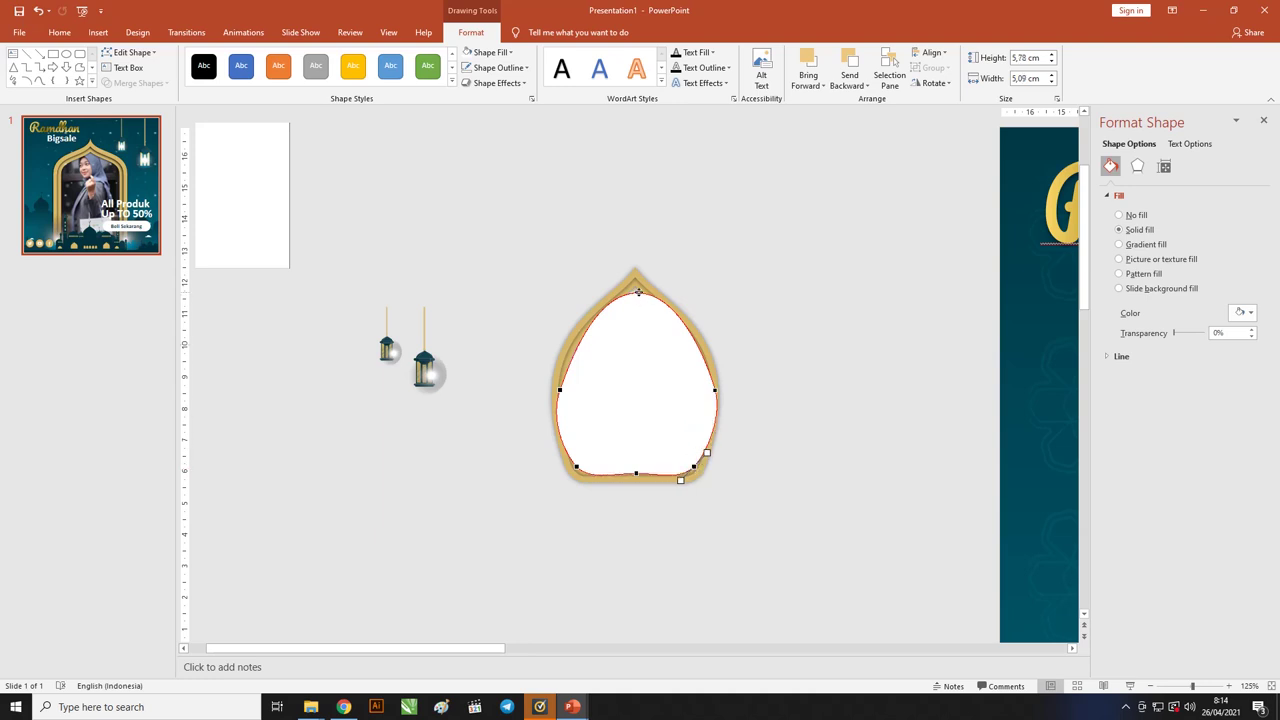
pyautogui.moveTo(637, 292)
pyautogui.mouseDown()
pyautogui.moveTo(662, 284)
pyautogui.moveTo(596, 285)
pyautogui.mouseUp()
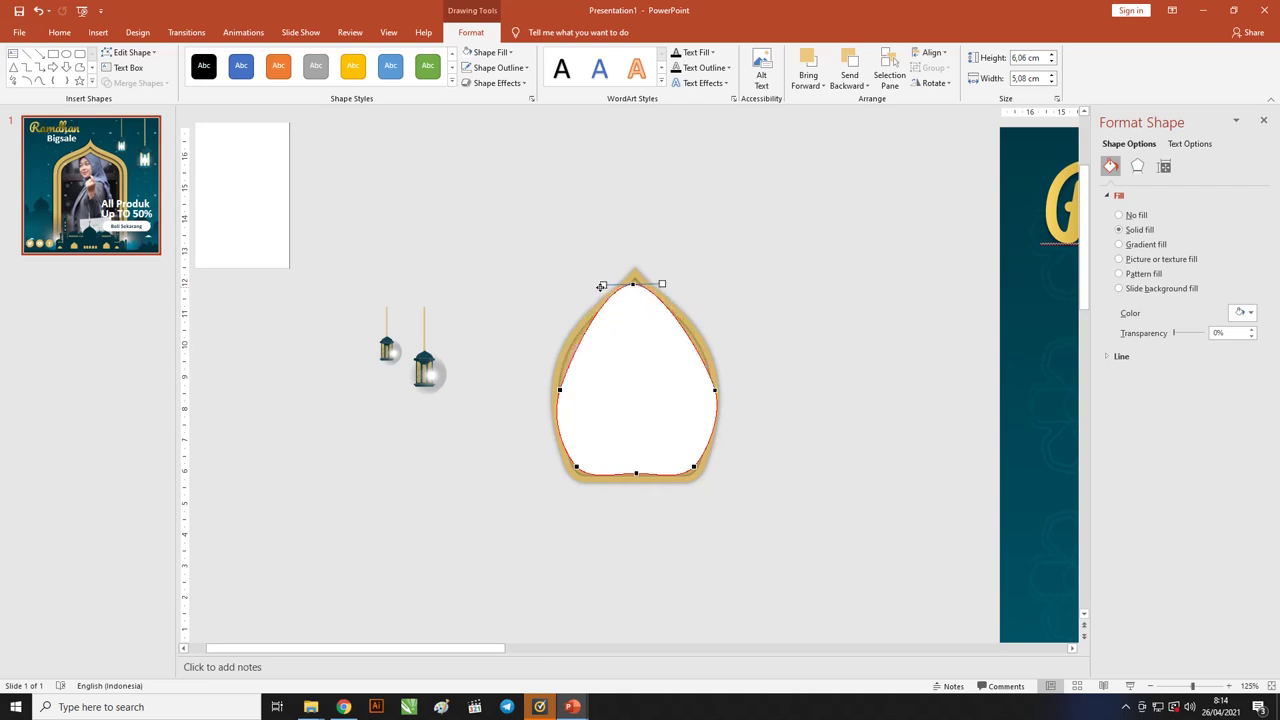
pyautogui.click(632, 346)
# Step: Send the white arch to the back behind the gold frame and zoom out to check it
pyautogui.rightClick(632, 343)
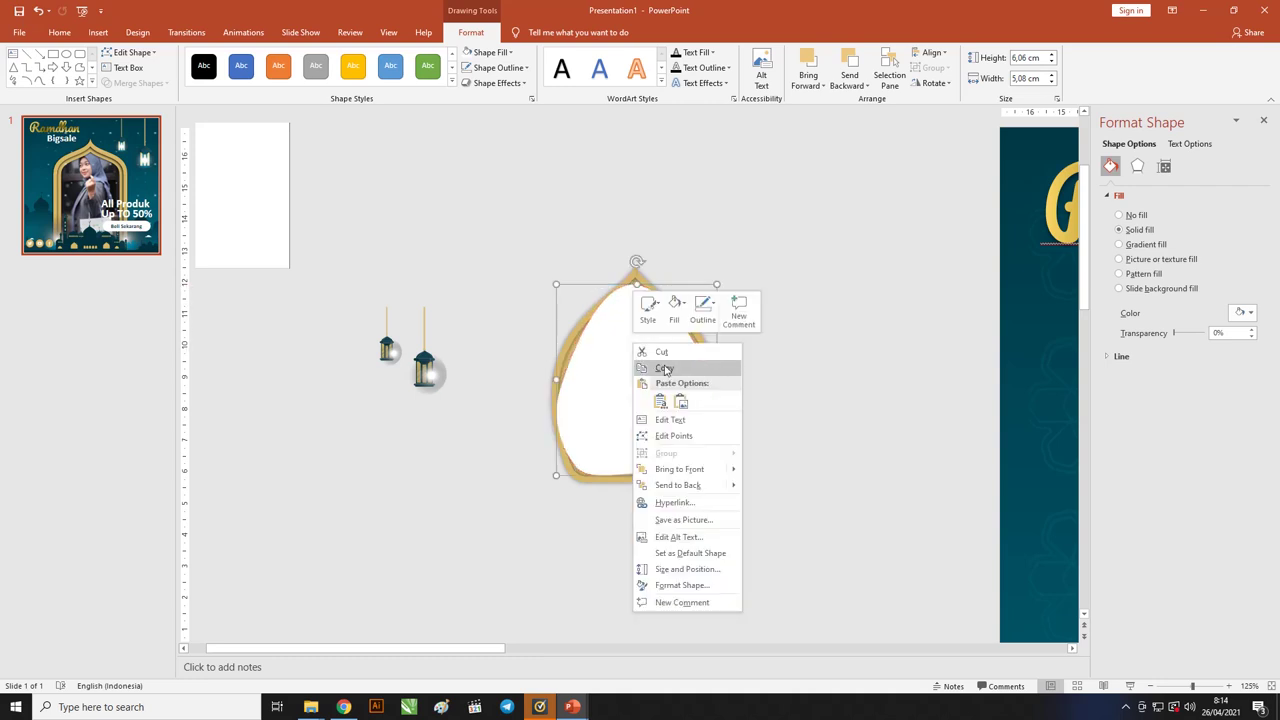
pyautogui.click(702, 484)
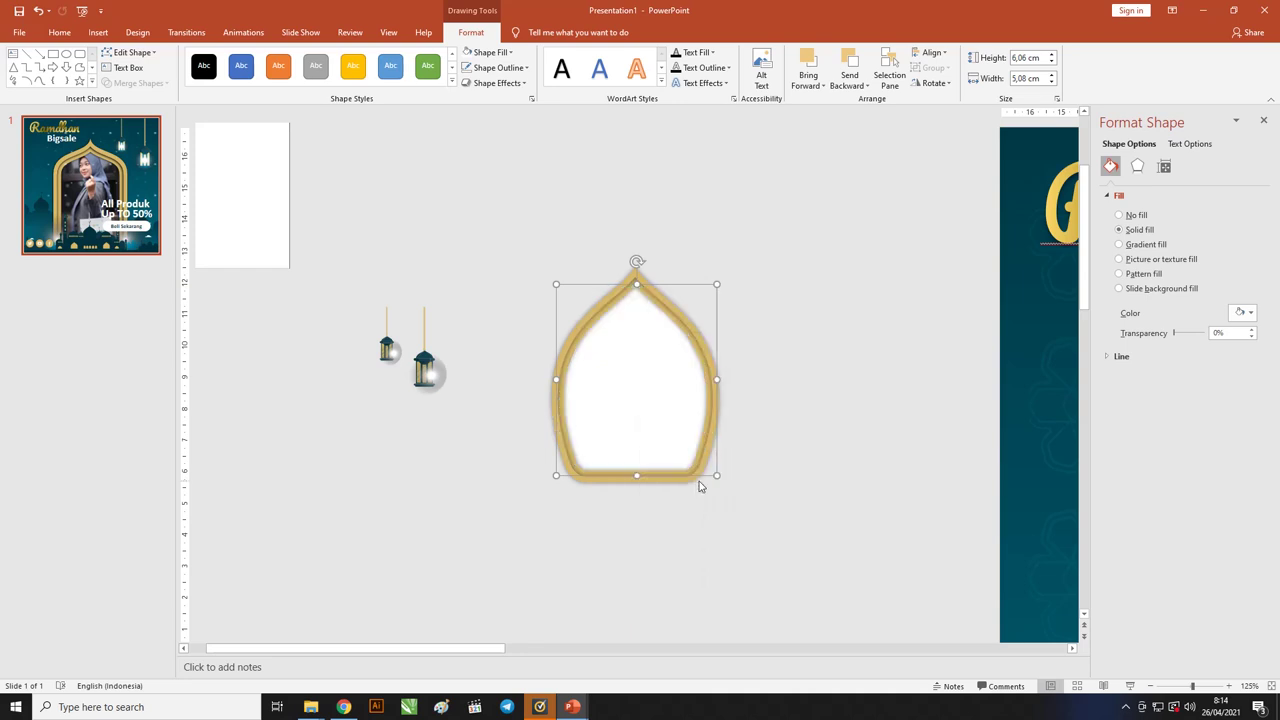
pyautogui.click(790, 332)
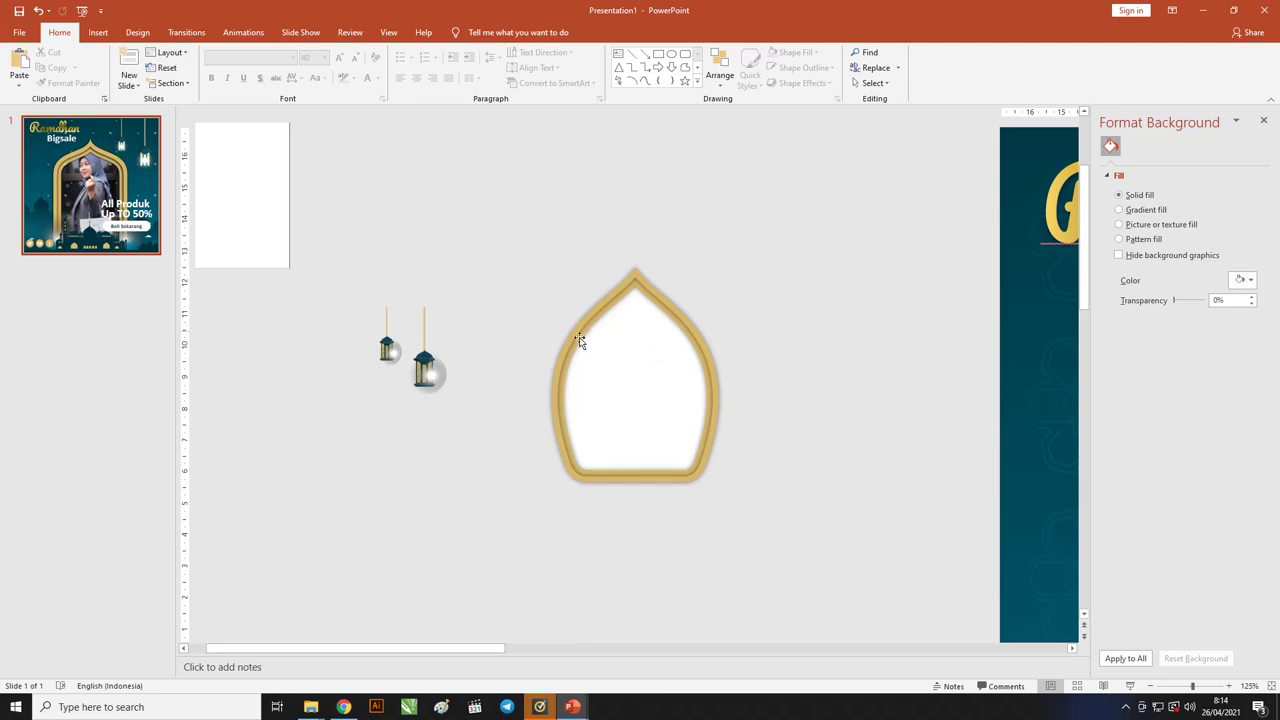
pyautogui.keyDown('ctrl'); pyautogui.scroll(-6, 500, 400); pyautogui.keyUp('ctrl')
pyautogui.keyDown('ctrl'); pyautogui.scroll(-3, 498, 392); pyautogui.keyUp('ctrl')
pyautogui.keyDown('ctrl'); pyautogui.scroll(-1, 400, 325); pyautogui.keyUp('ctrl')
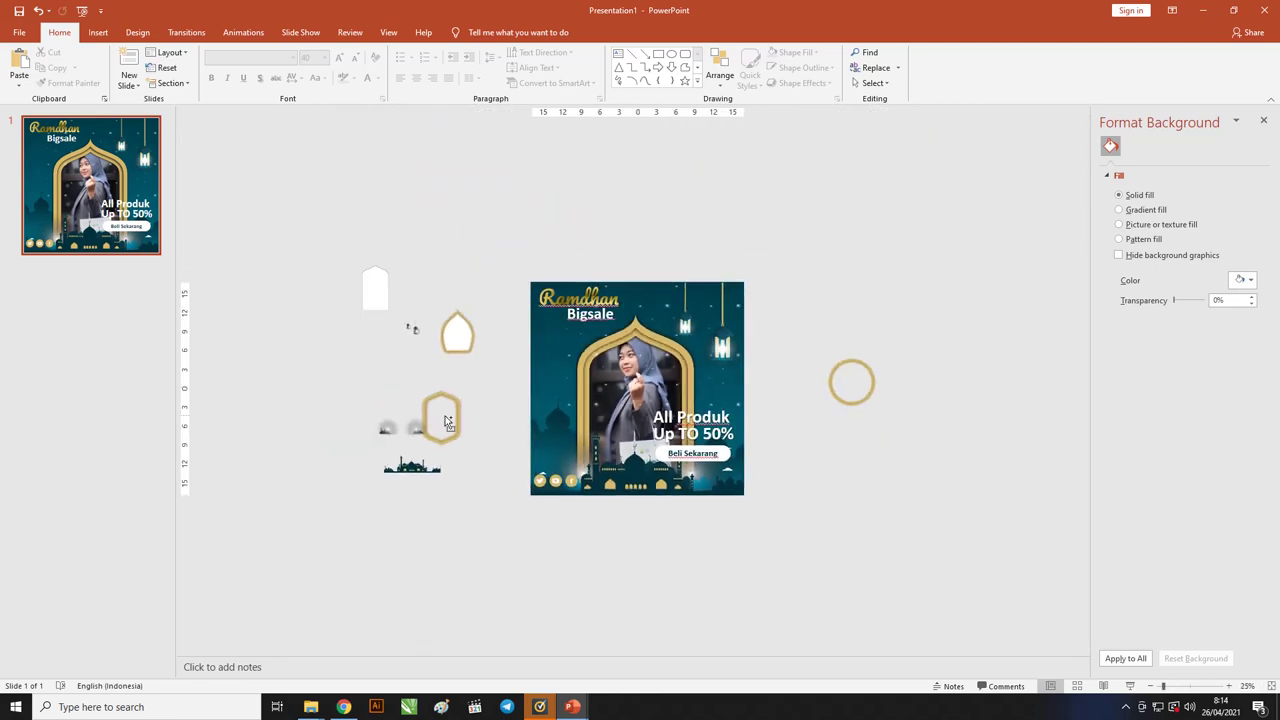
pyautogui.keyDown('ctrl'); pyautogui.scroll(1, 440, 330); pyautogui.keyUp('ctrl')
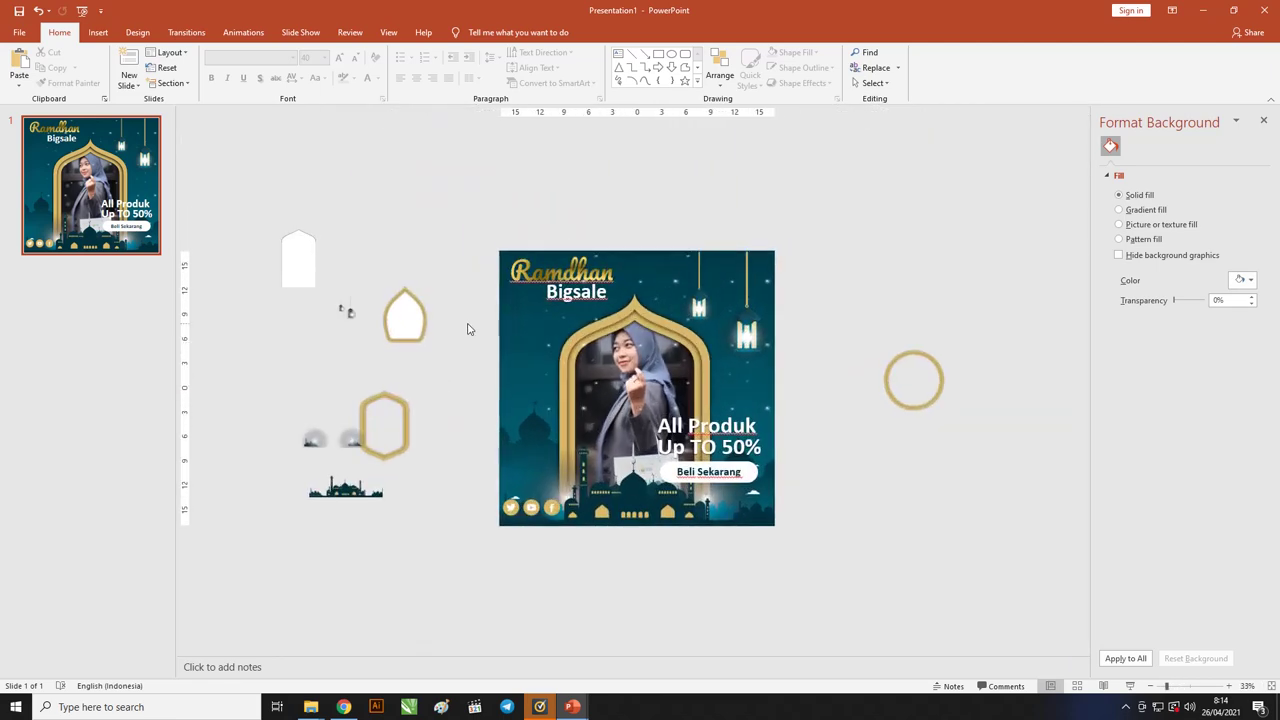